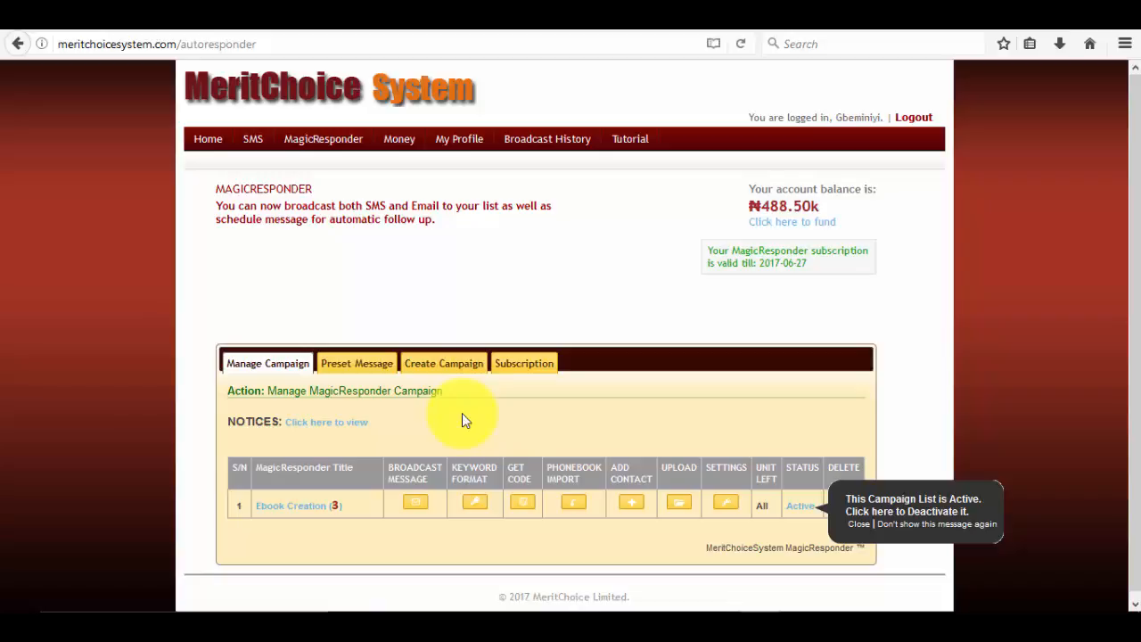
# Permanently dismiss the 'Campaign List is Active' notice covering the Ebook Creation campaign.
pyautogui.scroll(-1, 461, 420)
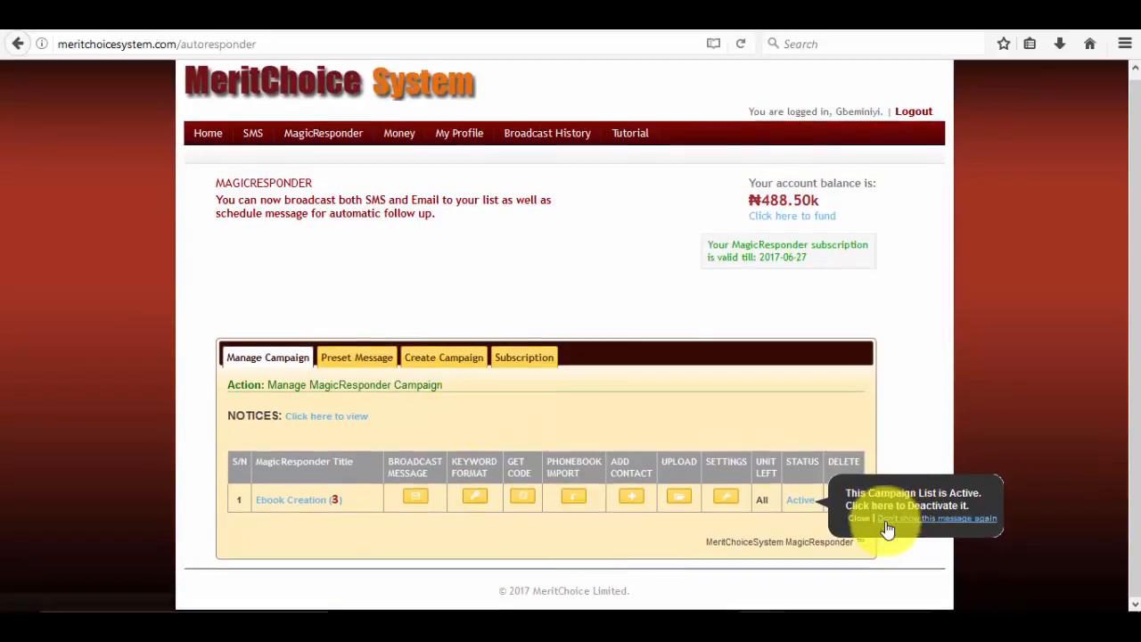
pyautogui.click(887, 520)
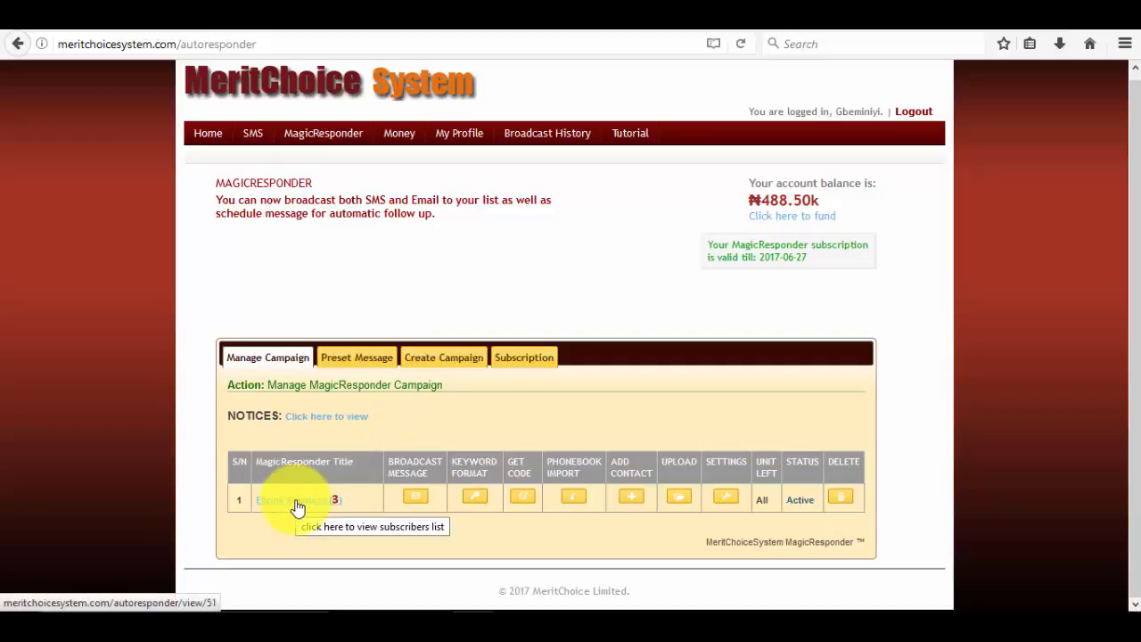
# Copy the Ebook Creation campaign's web opt-in form code via Get Code, then close the window.
pyautogui.click(520, 503)
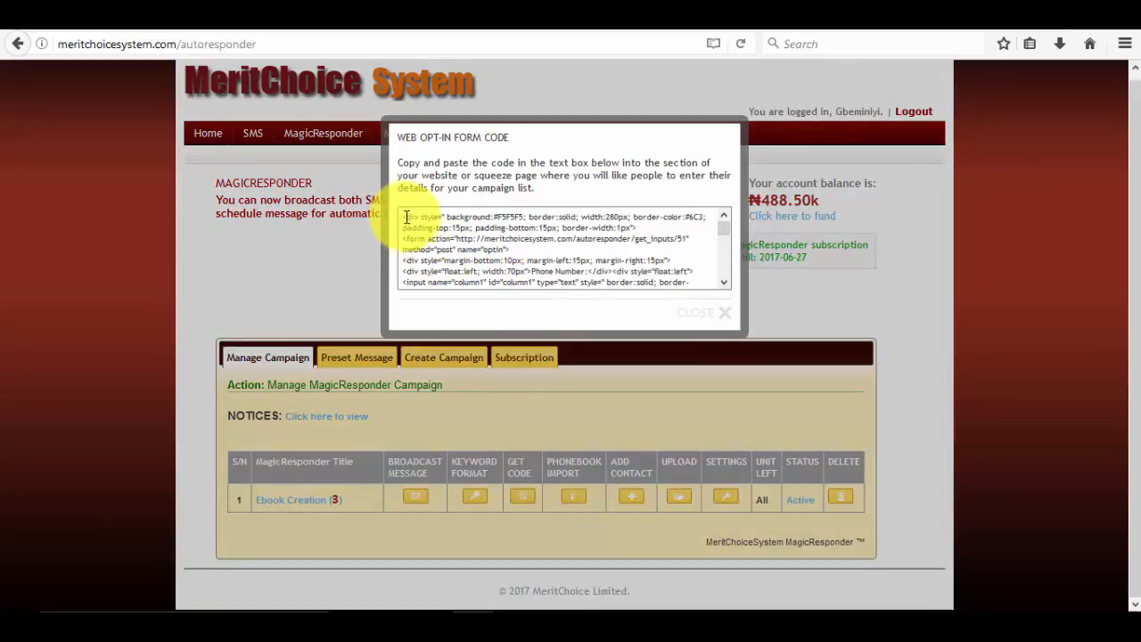
pyautogui.moveTo(406, 217); pyautogui.dragTo(654, 295)
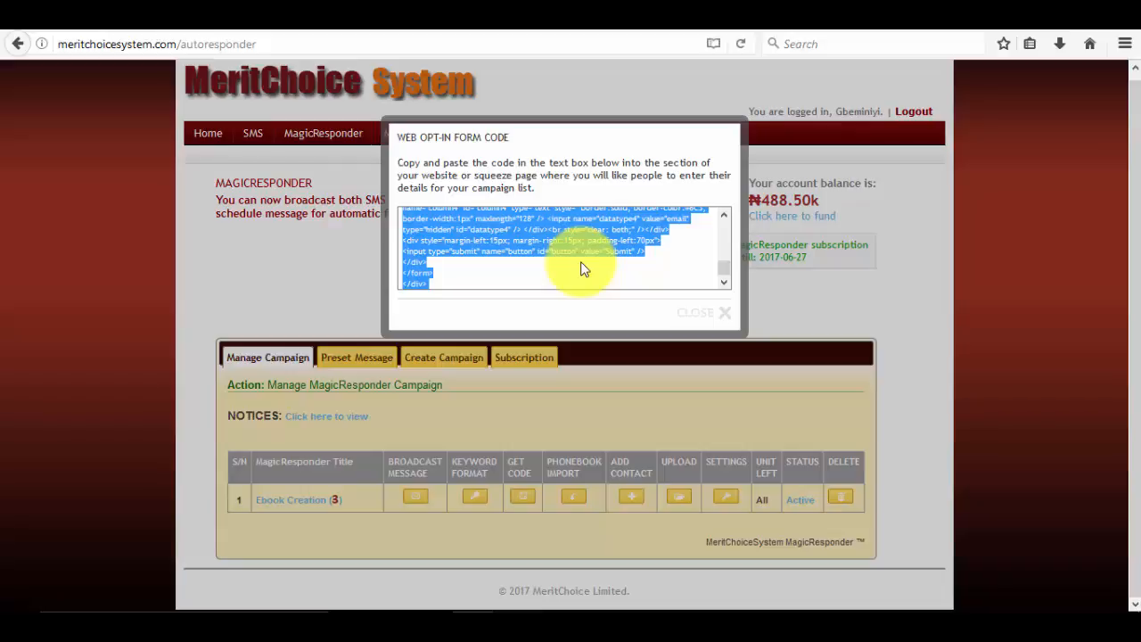
pyautogui.click(260, 220)
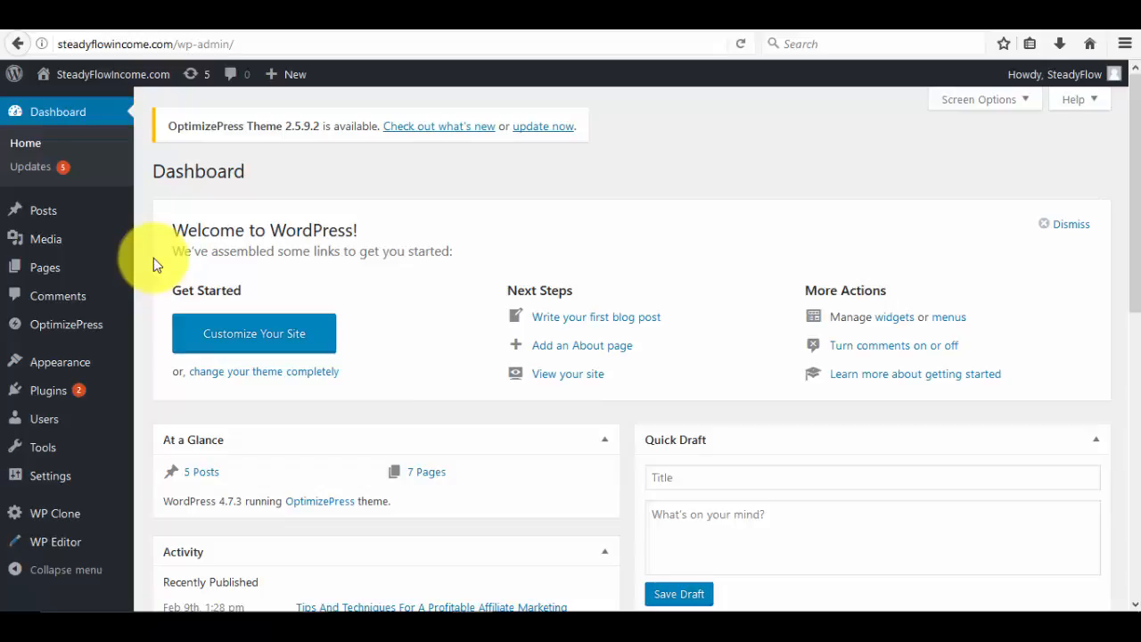
# Start a new page from the OptimizePress Create New Page menu.
pyautogui.scroll(-2, 151, 258)
pyautogui.scroll(2, 151, 258)
pyautogui.scroll(-2, 147, 245)
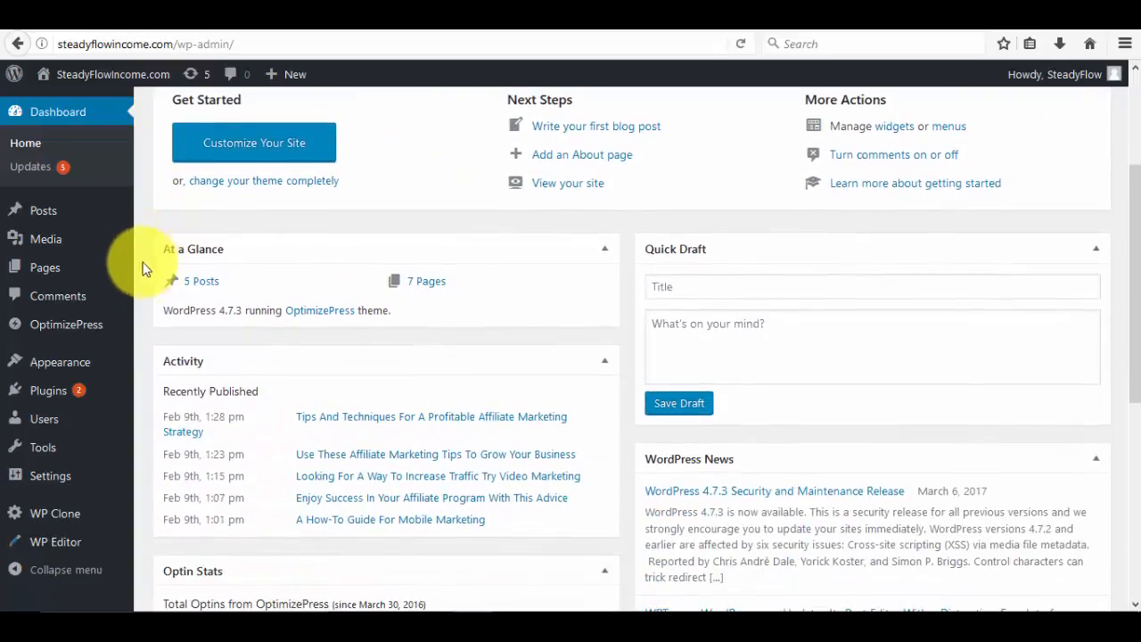
pyautogui.moveTo(78, 327)
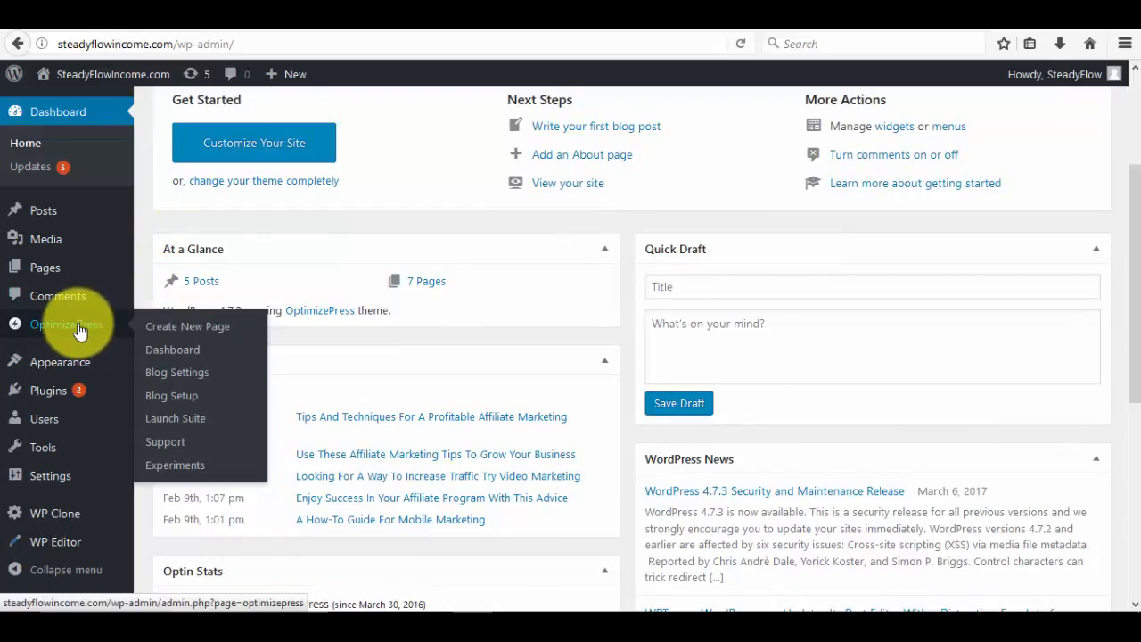
pyautogui.click(184, 331)
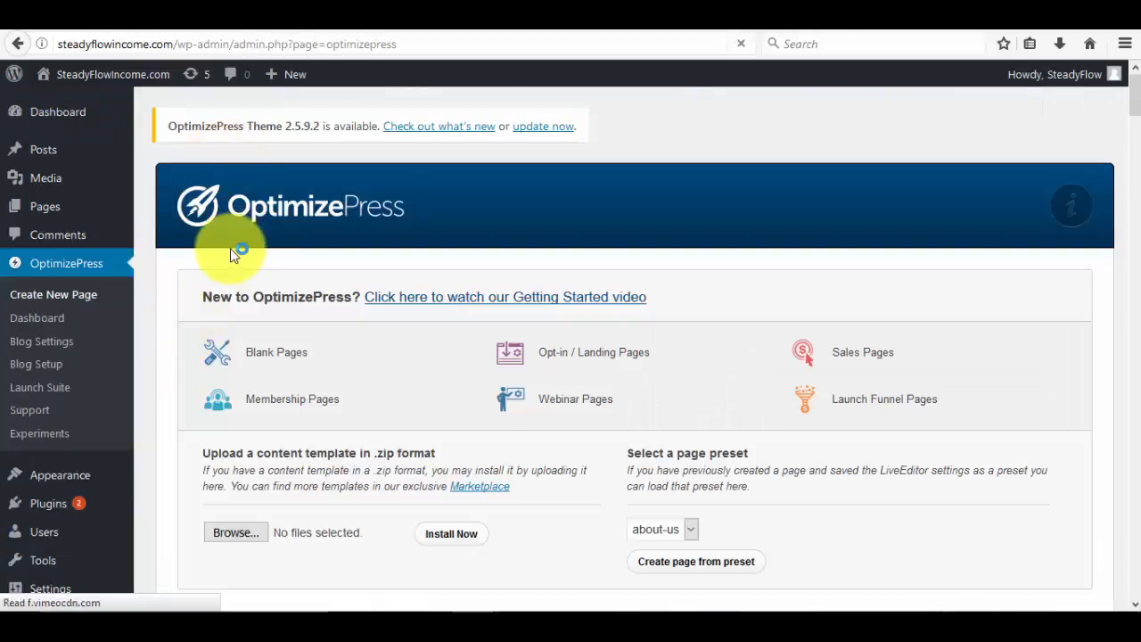
# Choose the IM Classic Style 3 template under Opt-in / Landing Pages.
pyautogui.scroll(-4, 230, 252)
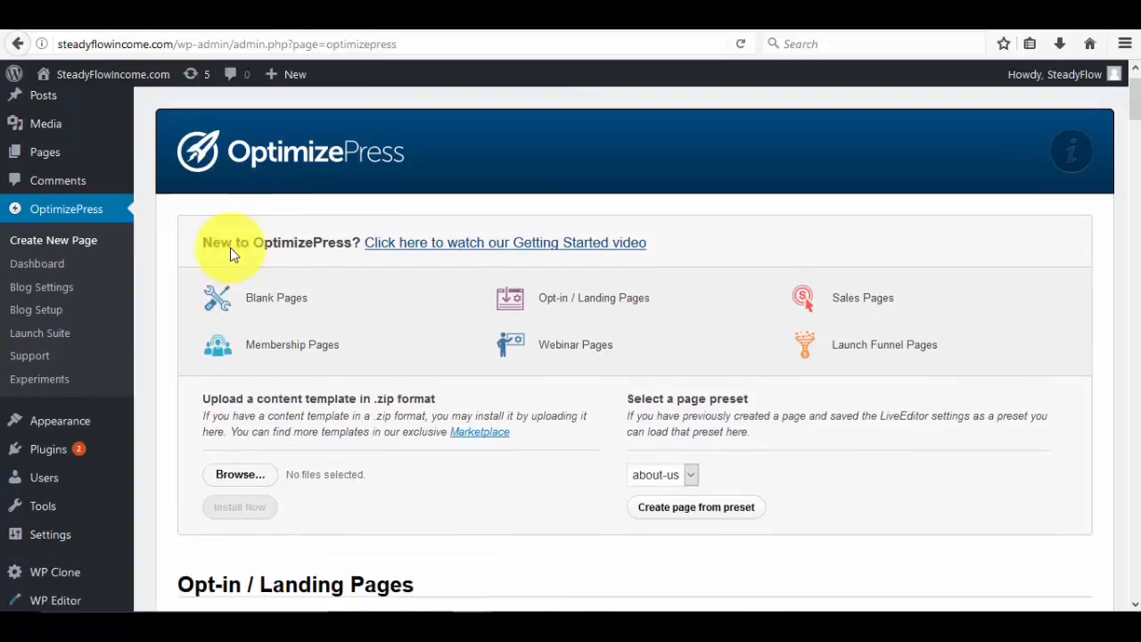
pyautogui.scroll(-2, 230, 254)
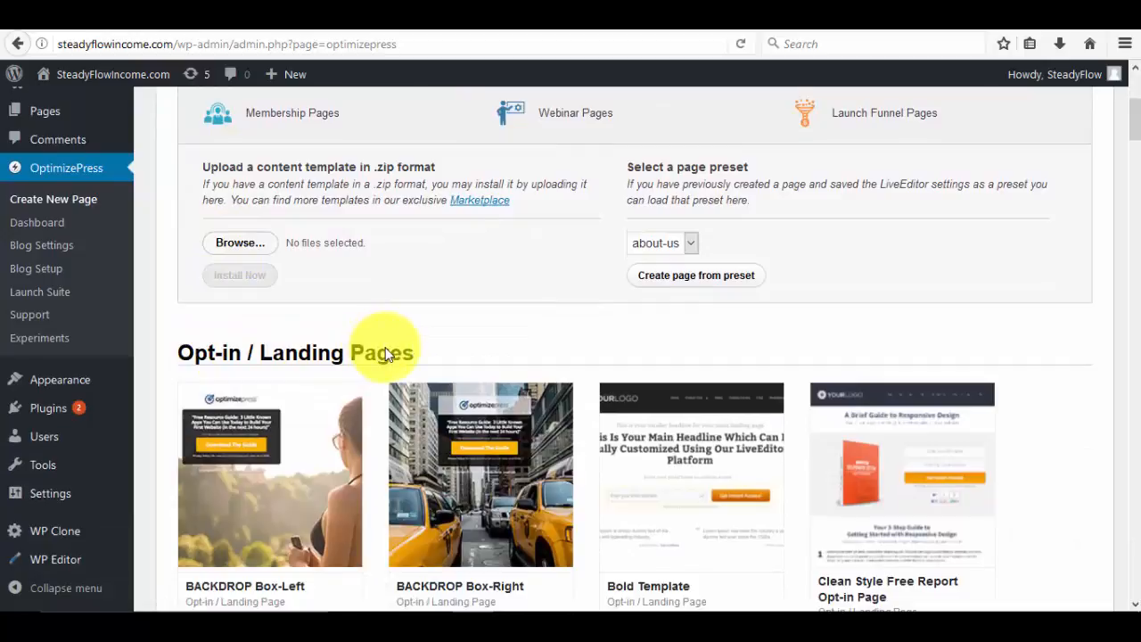
pyautogui.scroll(-4, 385, 347)
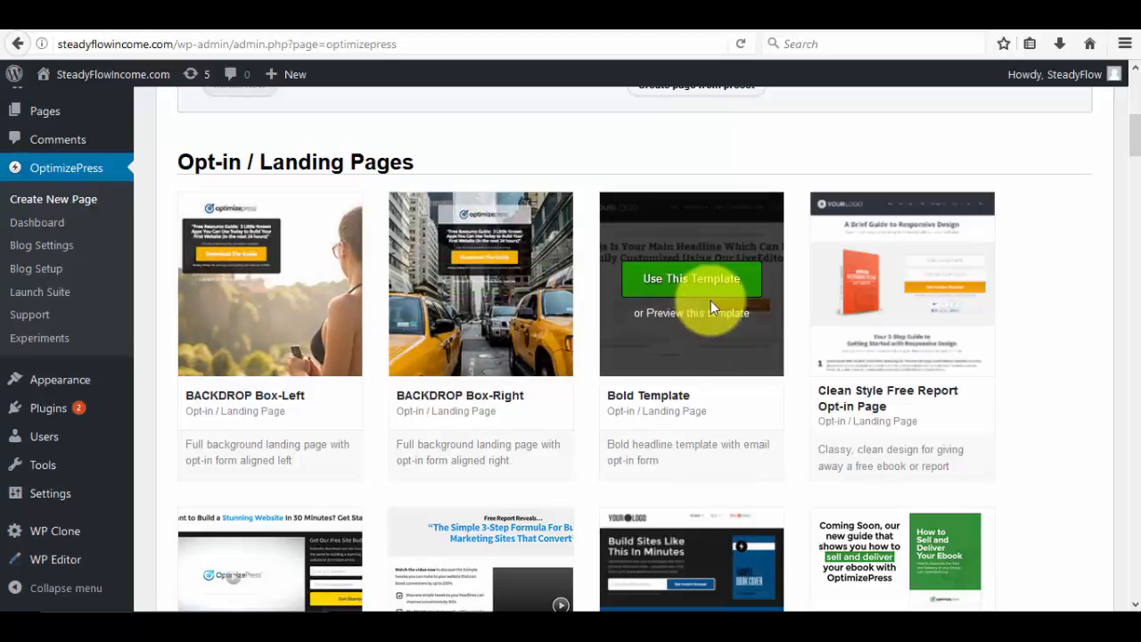
pyautogui.moveTo(862, 306)
pyautogui.scroll(-2, 861, 305)
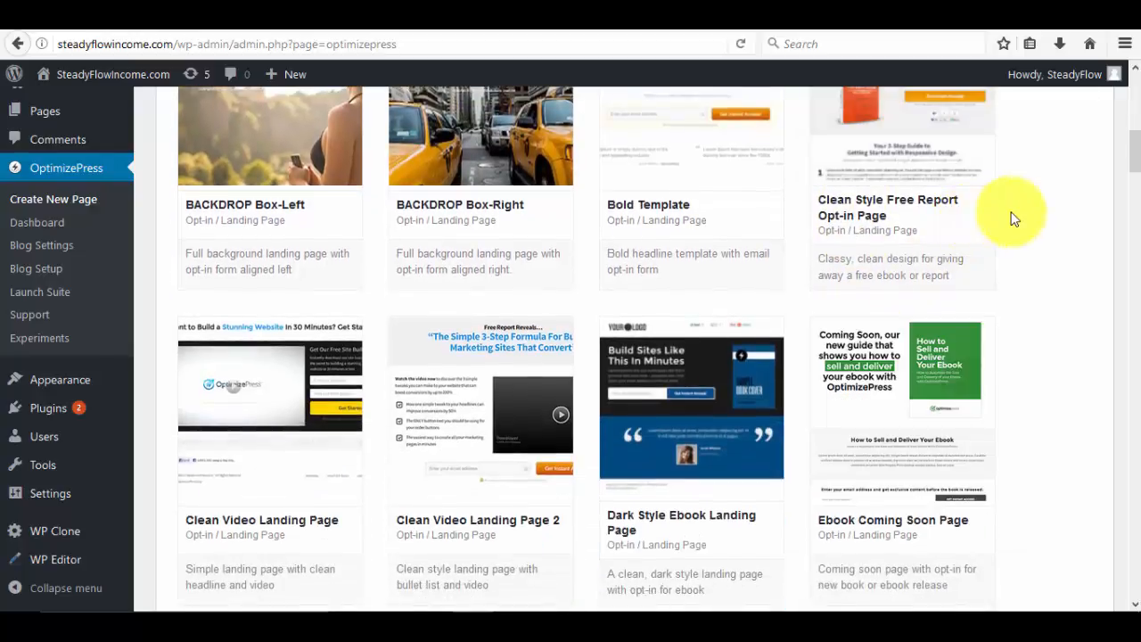
pyautogui.scroll(-3, 847, 407)
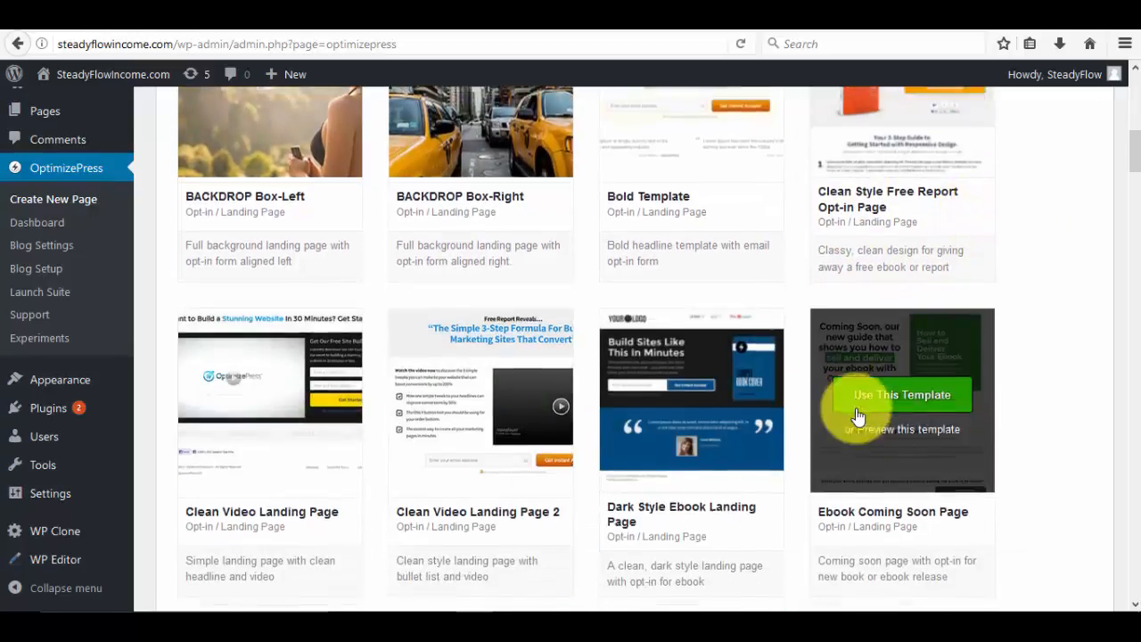
pyautogui.scroll(-4, 218, 371)
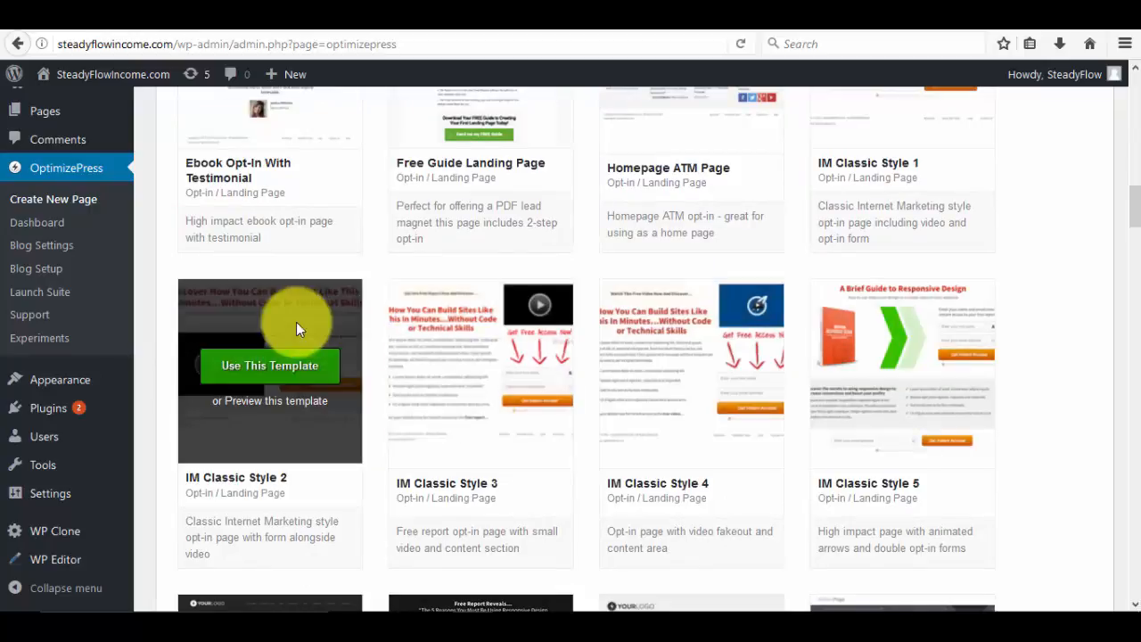
pyautogui.scroll(-2, 307, 318)
pyautogui.scroll(-3, 310, 317)
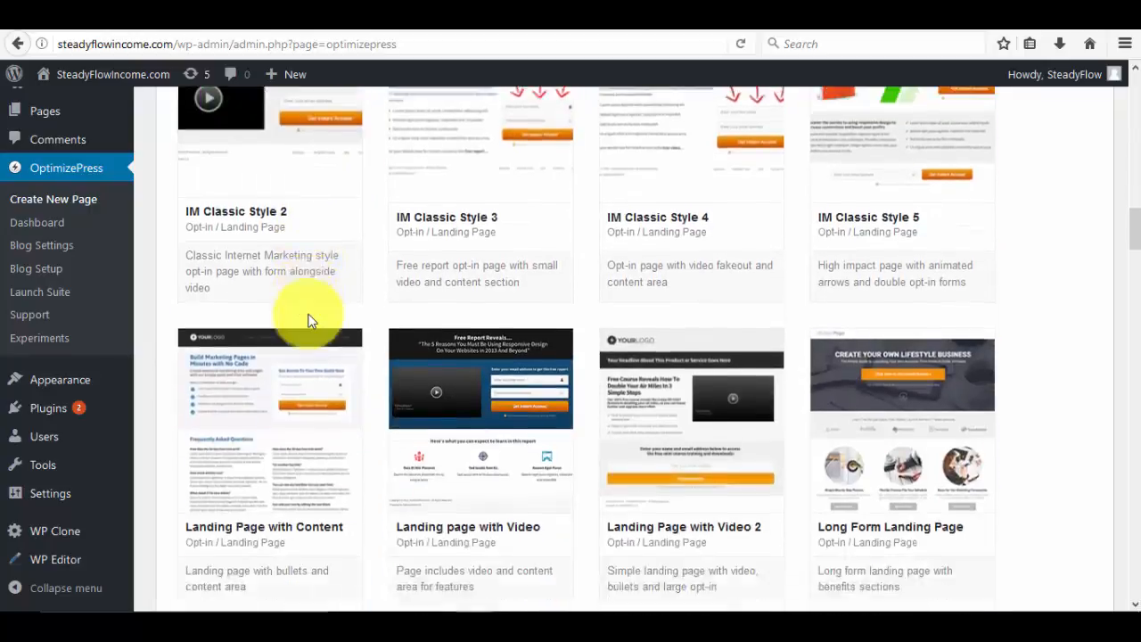
pyautogui.scroll(2, 308, 314)
pyautogui.scroll(-3, 308, 319)
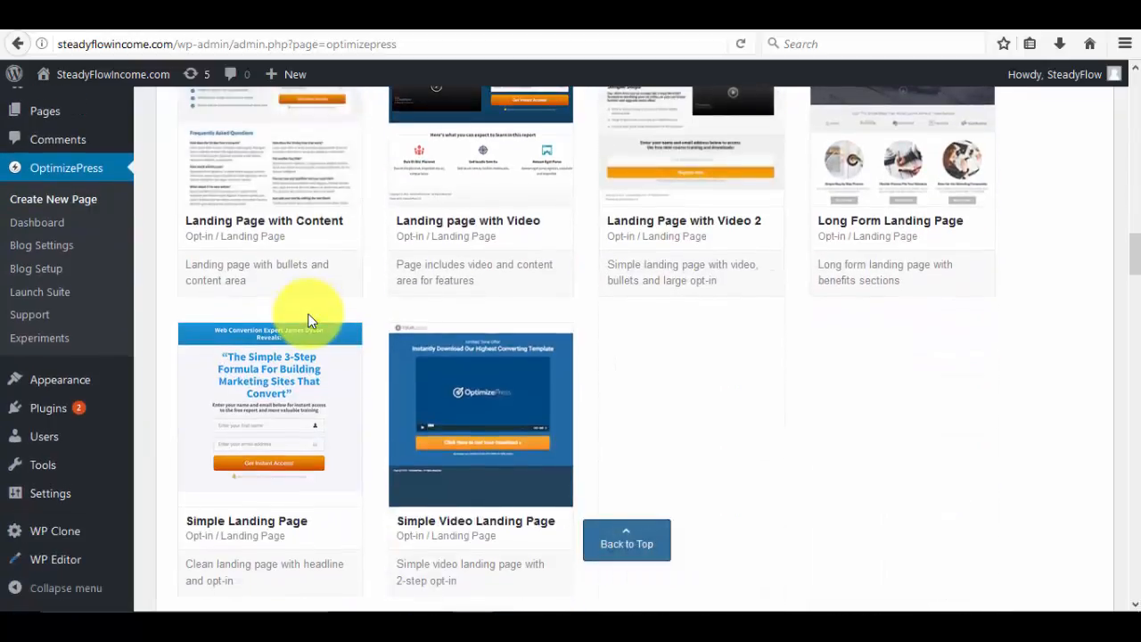
pyautogui.scroll(-2, 309, 317)
pyautogui.scroll(4, 308, 319)
pyautogui.scroll(3, 310, 319)
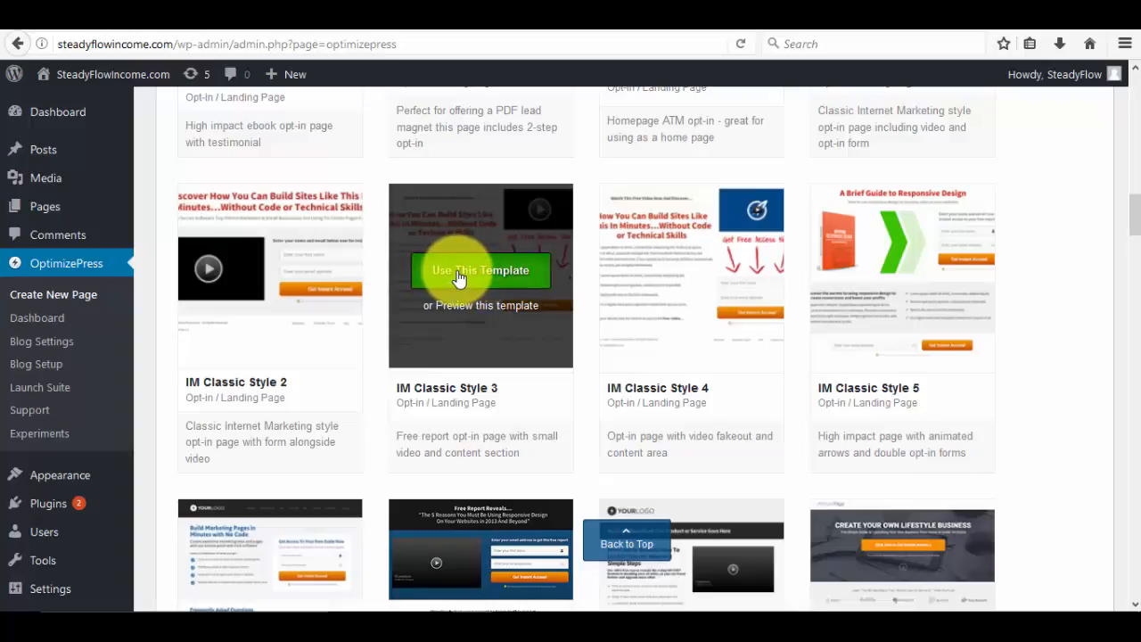
pyautogui.click(457, 275)
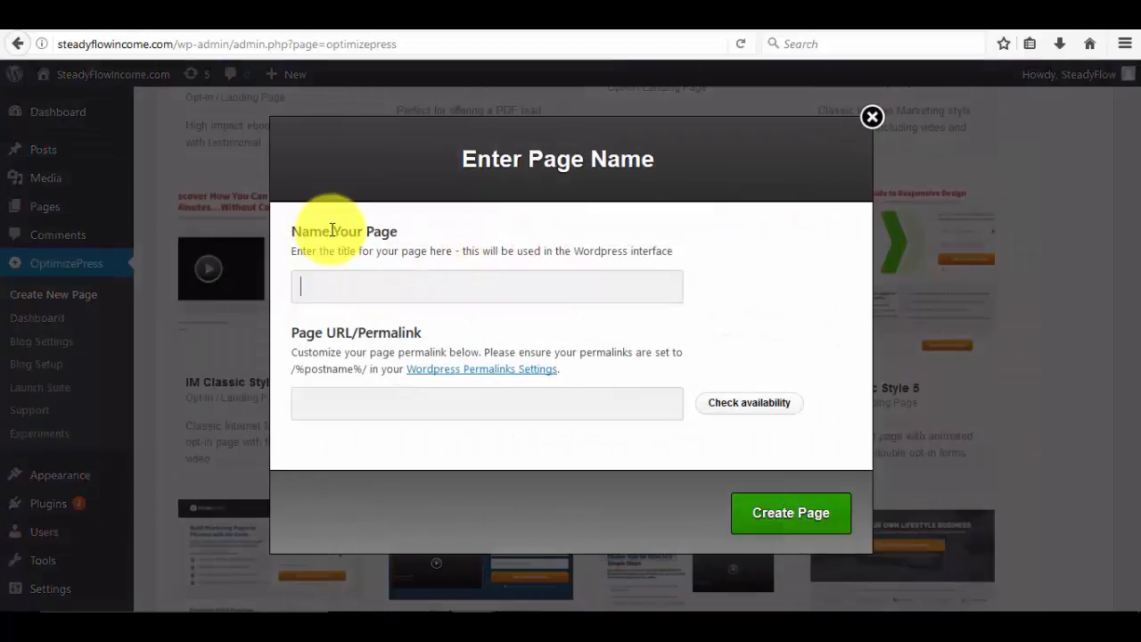
# Name the page 'my ebook landing page' and check the auto-filled permalink my-ebook-landing-page.
pyautogui.click(412, 278)
pyautogui.click(413, 278)
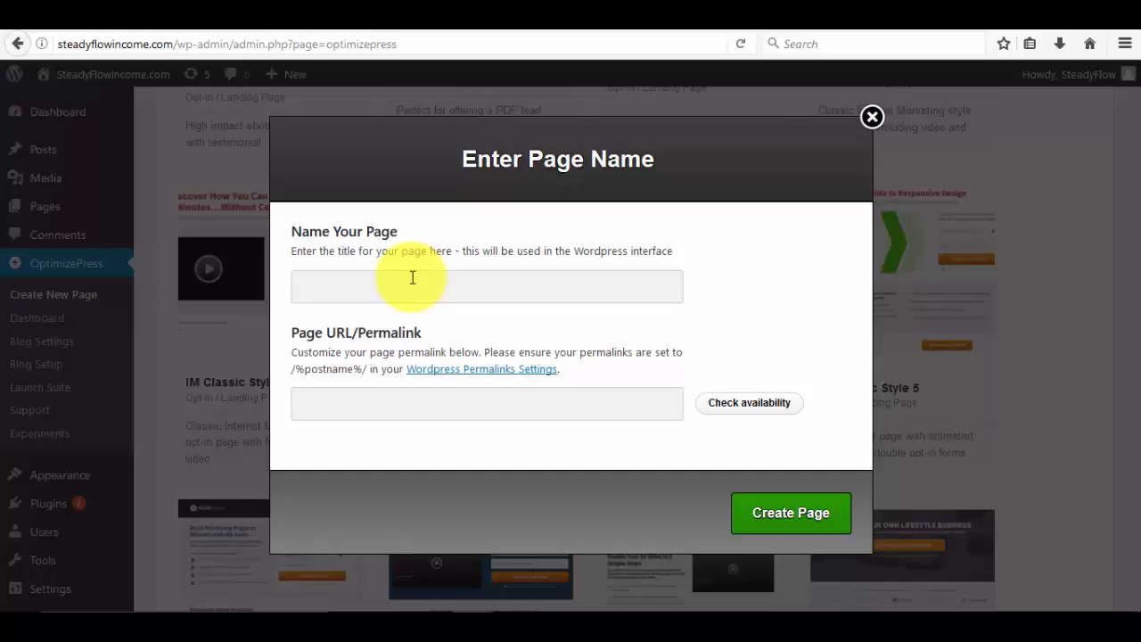
pyautogui.write('my ')
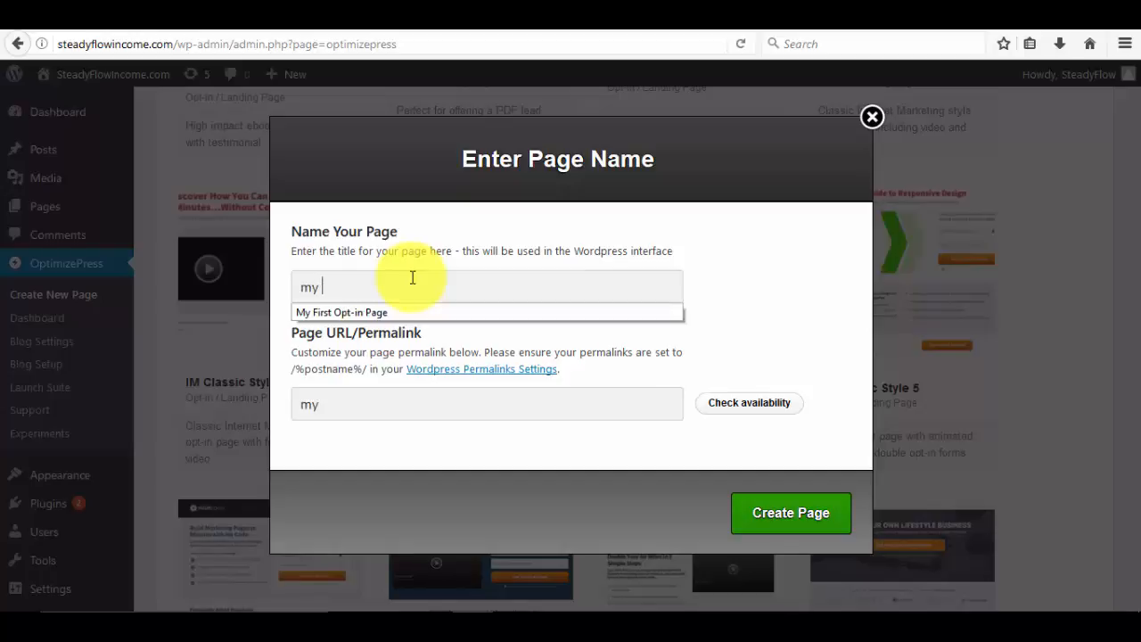
pyautogui.write('ebook landing page')
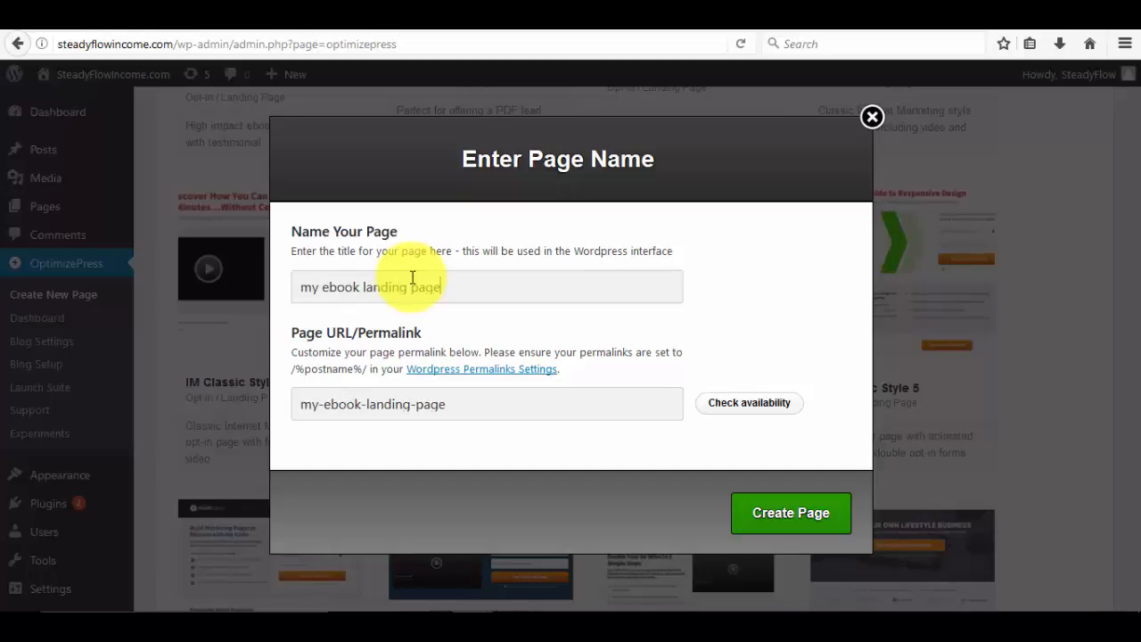
pyautogui.click(300, 405)
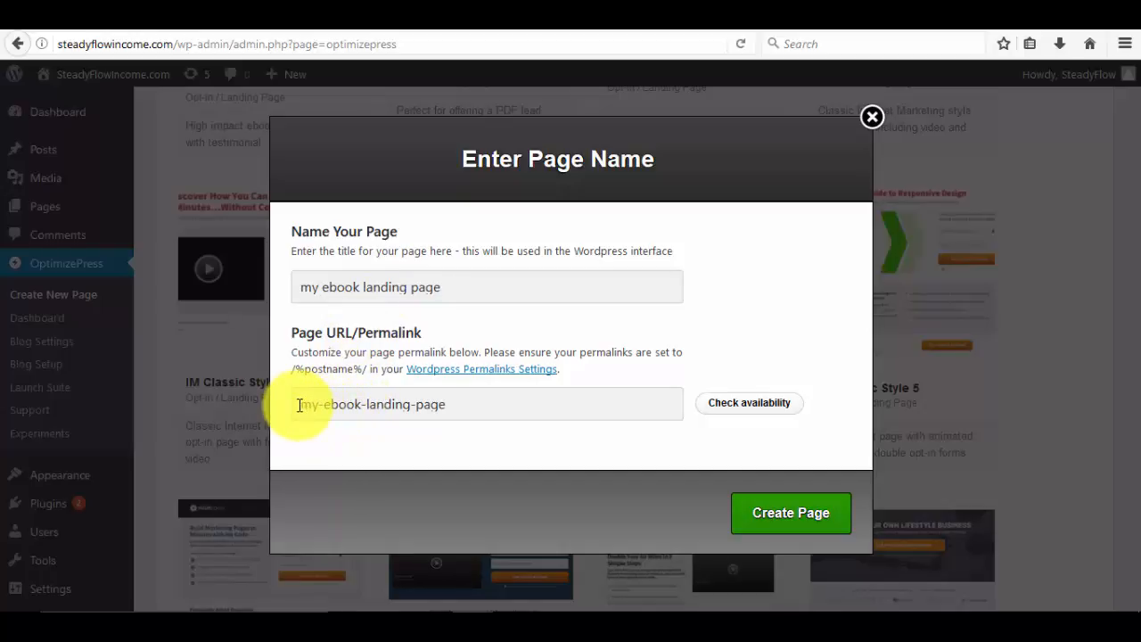
pyautogui.moveTo(300, 406); pyautogui.dragTo(466, 411)
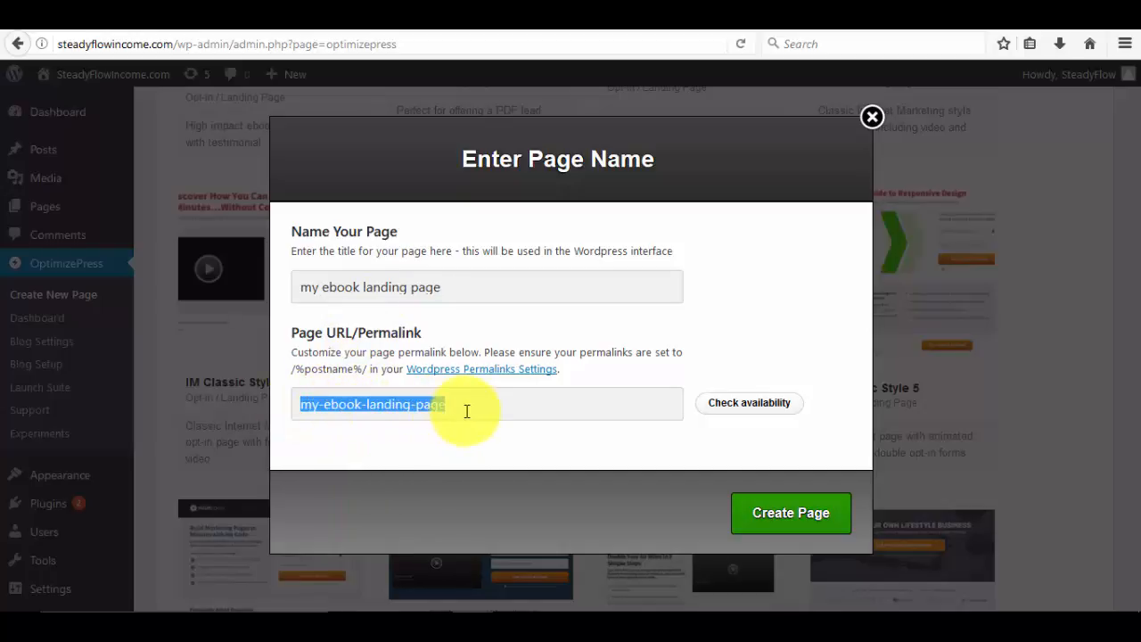
pyautogui.click(461, 407)
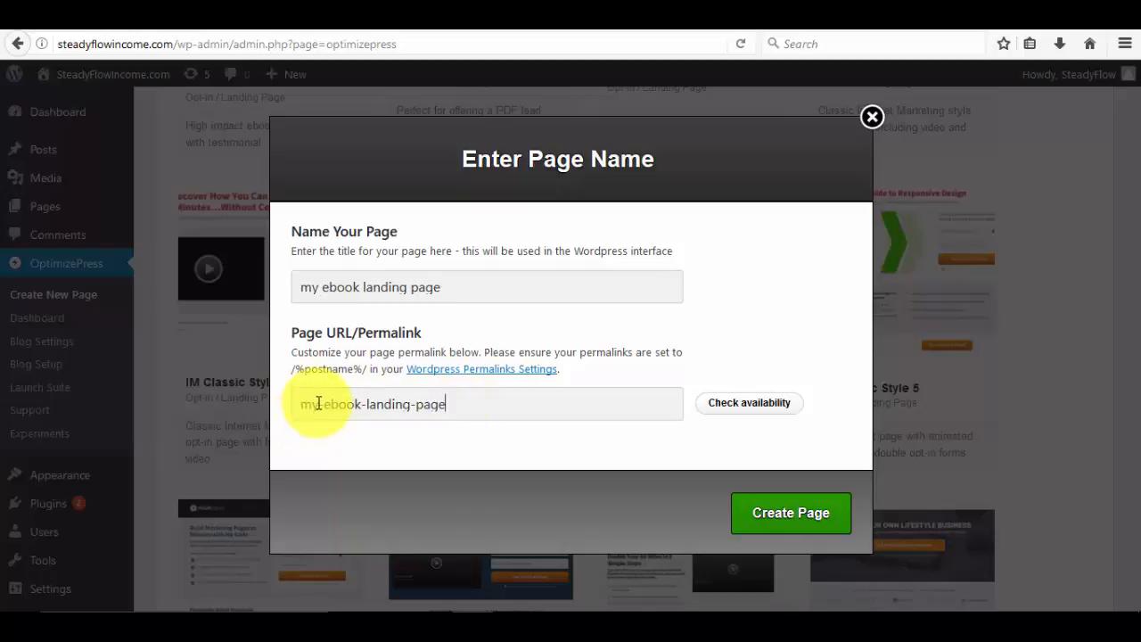
pyautogui.click(362, 404)
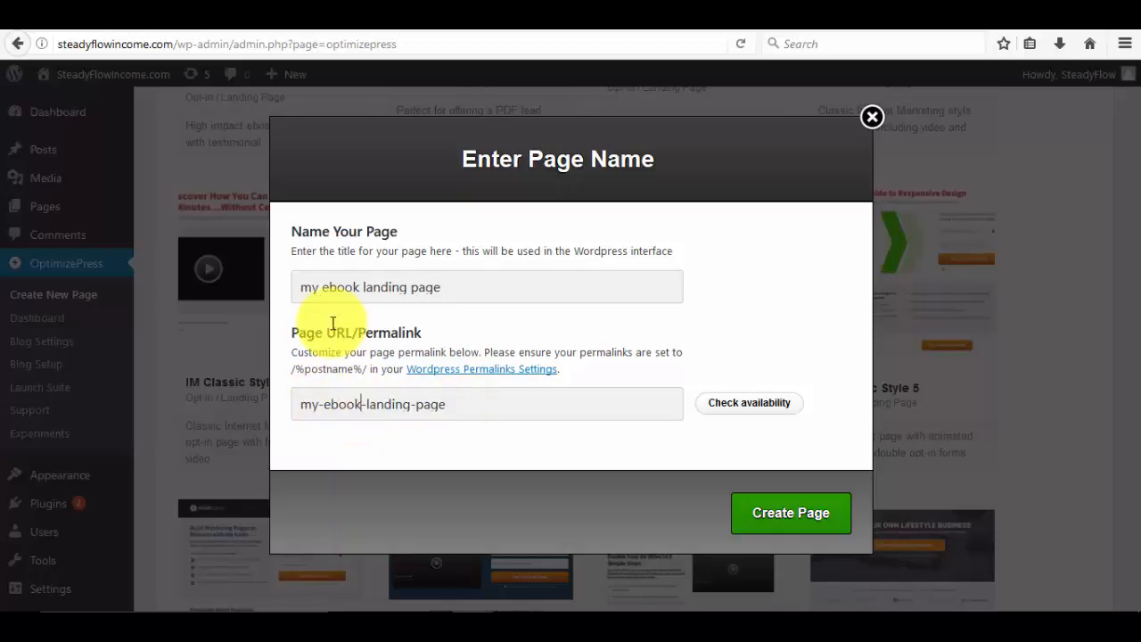
# Select the typed page name text and delete it.
pyautogui.moveTo(316, 287); pyautogui.dragTo(428, 285)
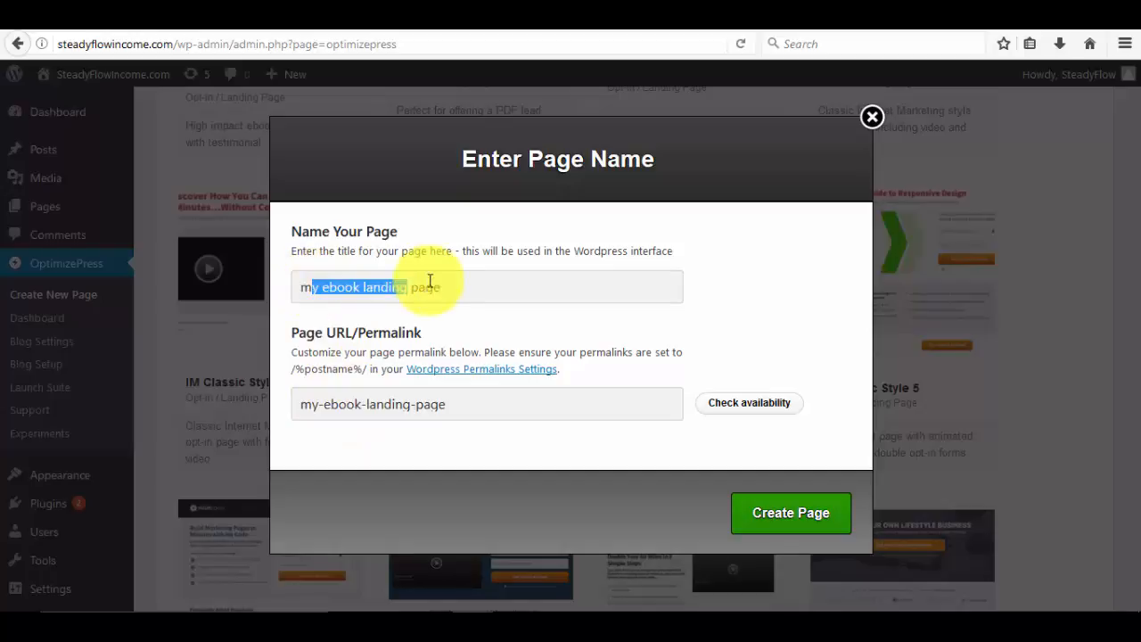
pyautogui.click(448, 286)
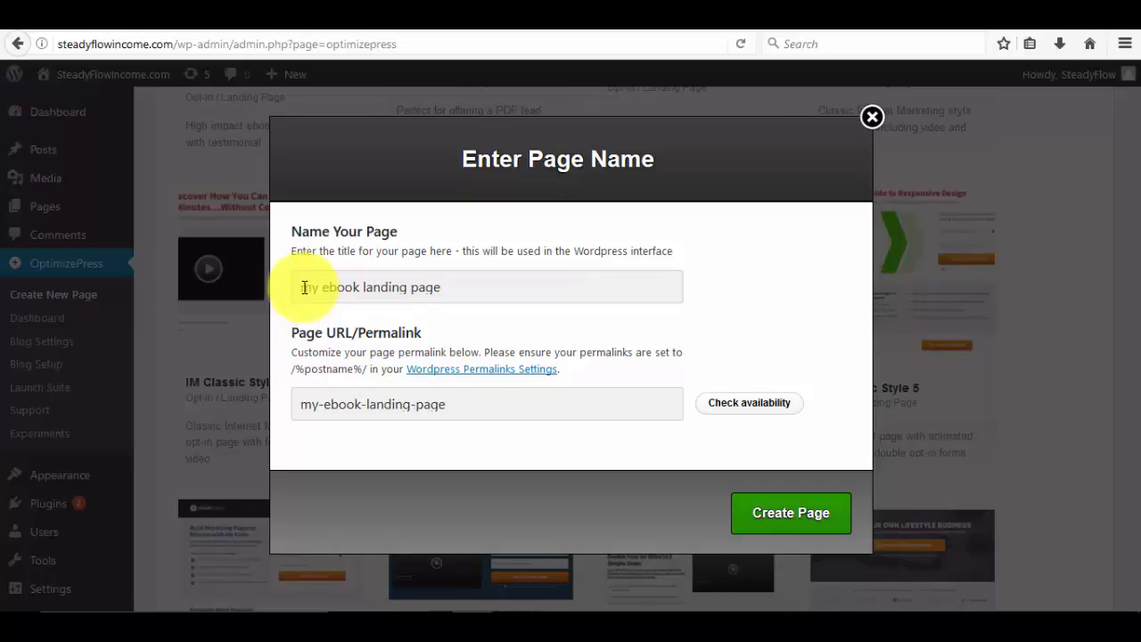
pyautogui.moveTo(302, 287); pyautogui.dragTo(441, 290)
pyautogui.press('BackSpace')
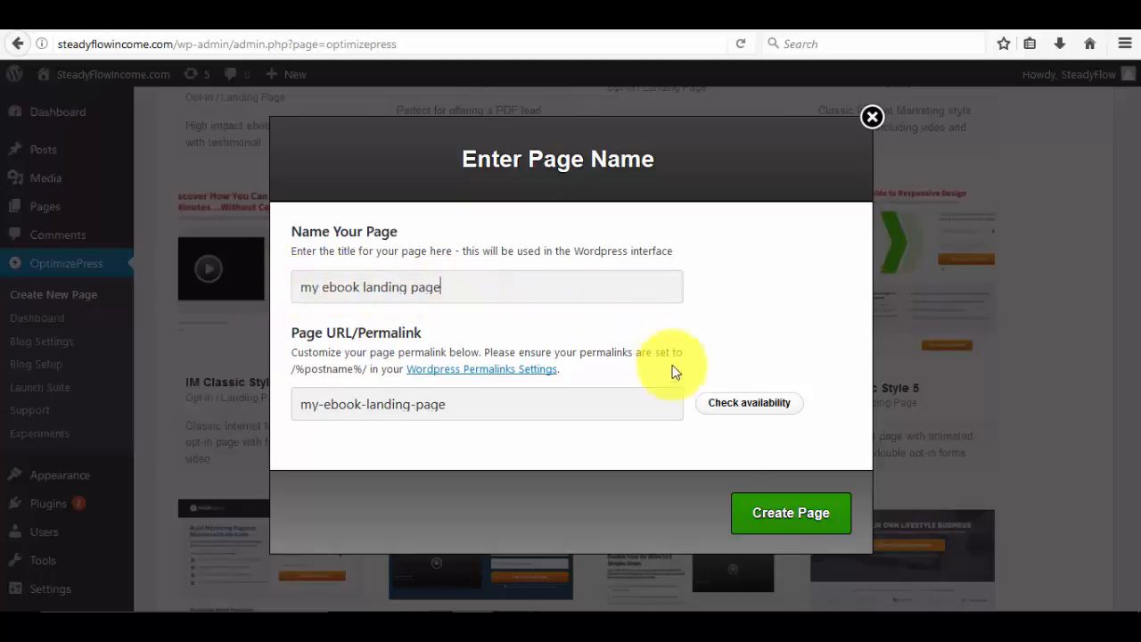
# Create the page and bring up the template headline's Step 3 - Headline editor in LiveEditor.
pyautogui.click(781, 523)
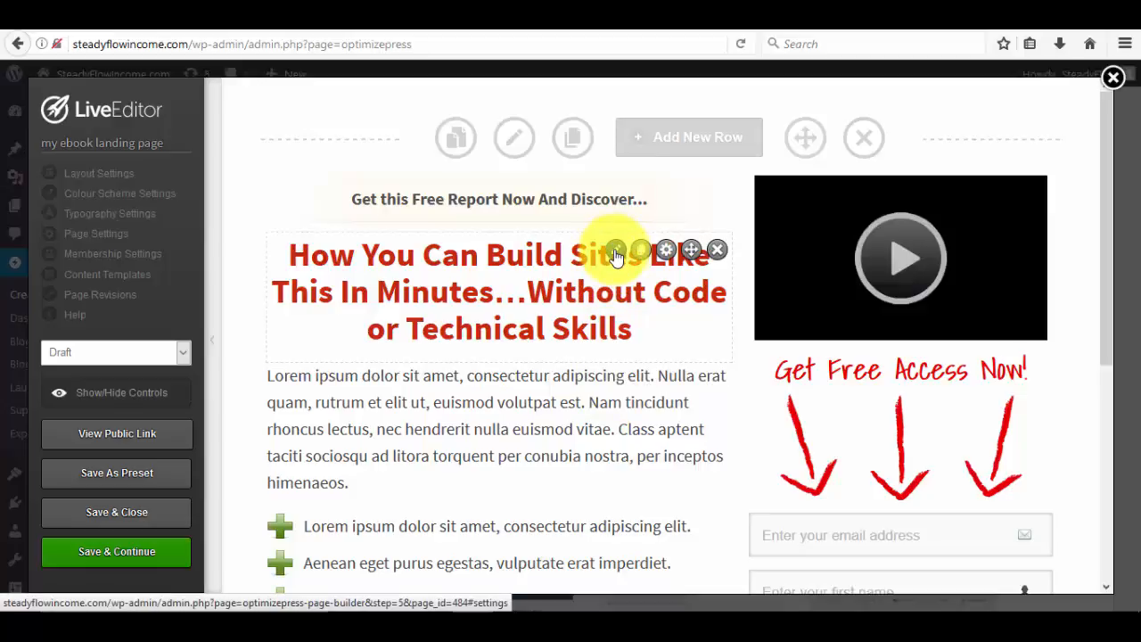
pyautogui.click(614, 252)
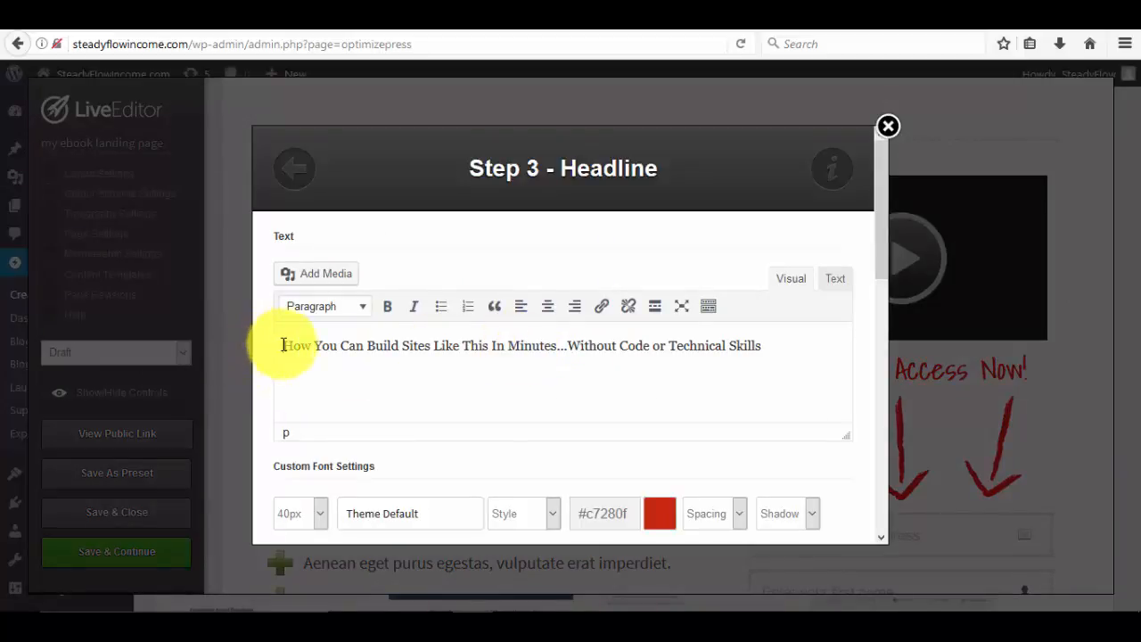
# Replace the headline text with 'How To Create You Ebook In Just 15 Minutes' and insert it.
pyautogui.moveTo(283, 345); pyautogui.dragTo(773, 339)
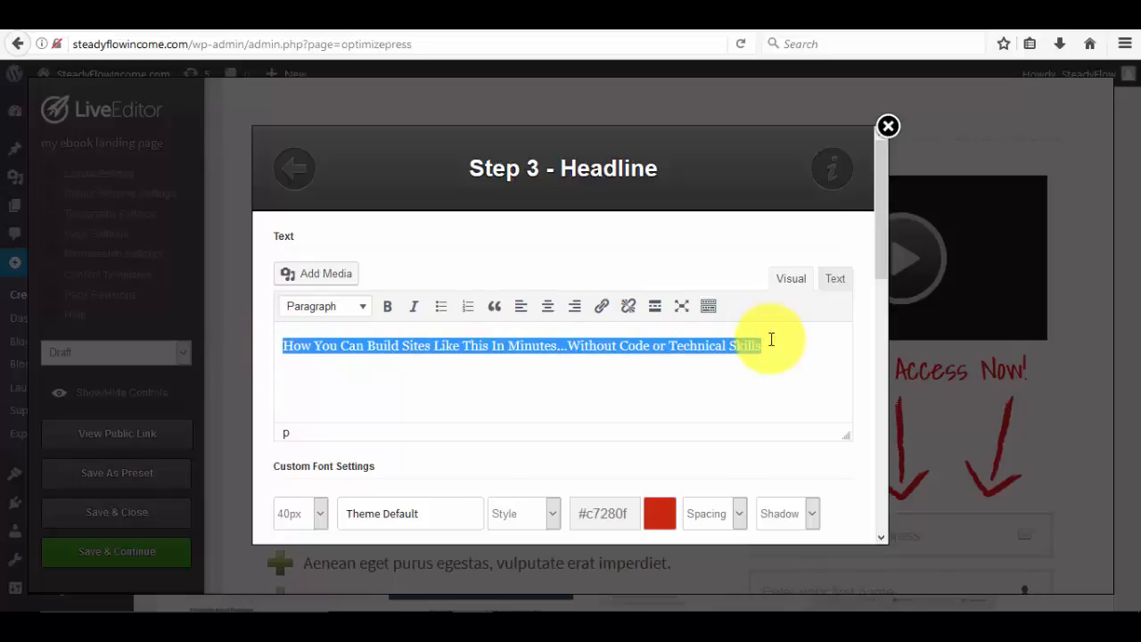
pyautogui.write('How ')
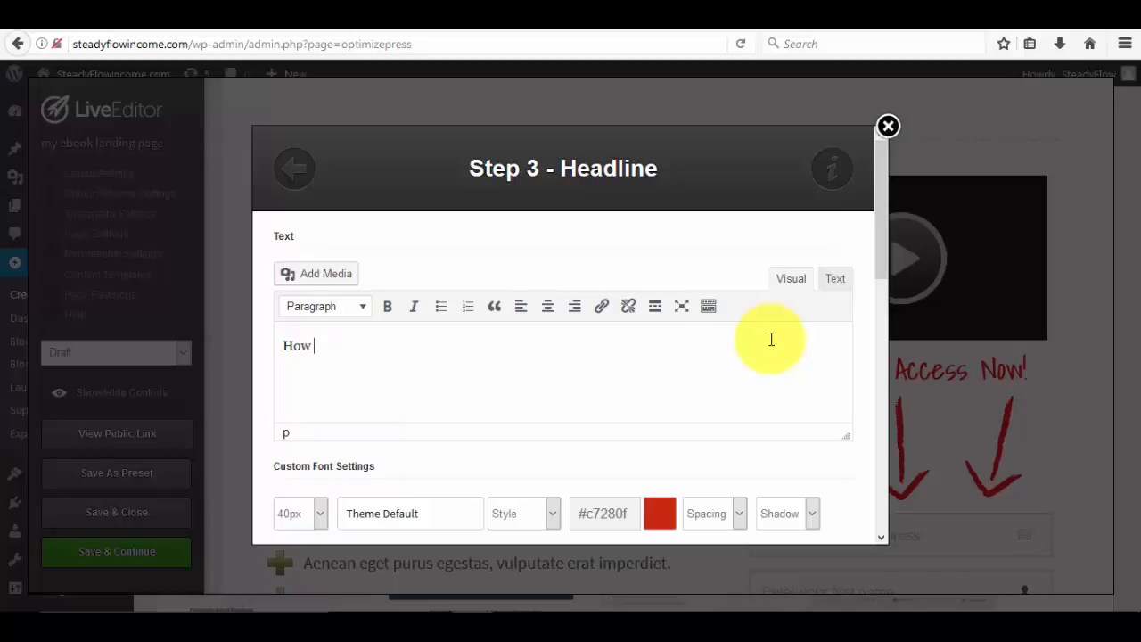
pyautogui.write('To Create You E')
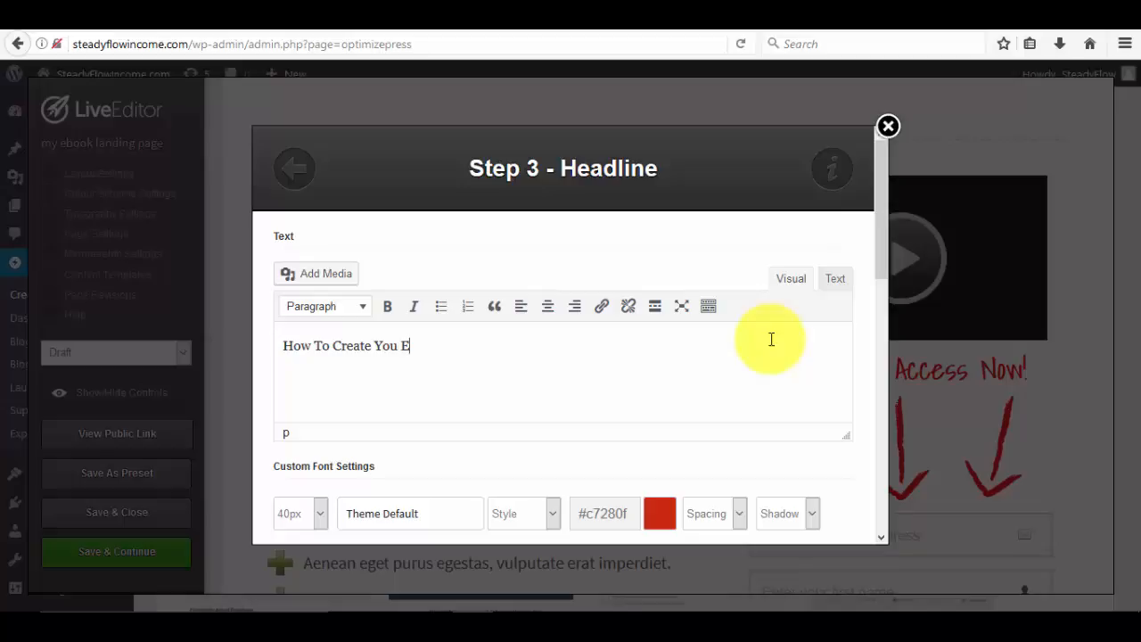
pyautogui.write('book IN')
pyautogui.press('BackSpace')
pyautogui.press('BackSpace')
pyautogui.write('IN Just')
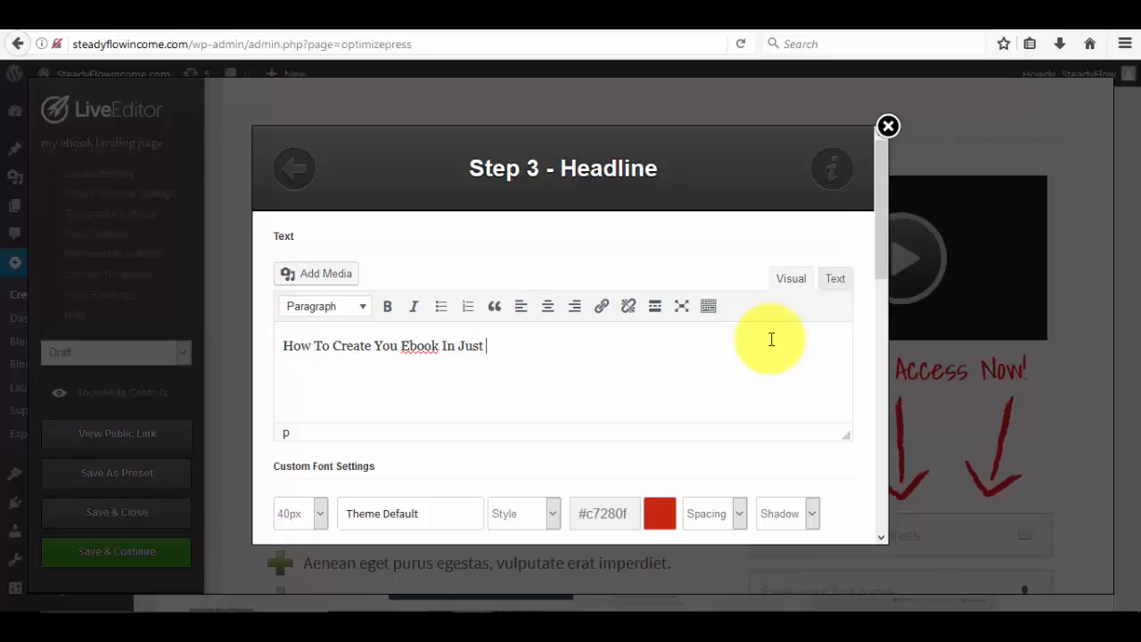
pyautogui.write(' 15 Minutes')
pyautogui.scroll(-3, 753, 303)
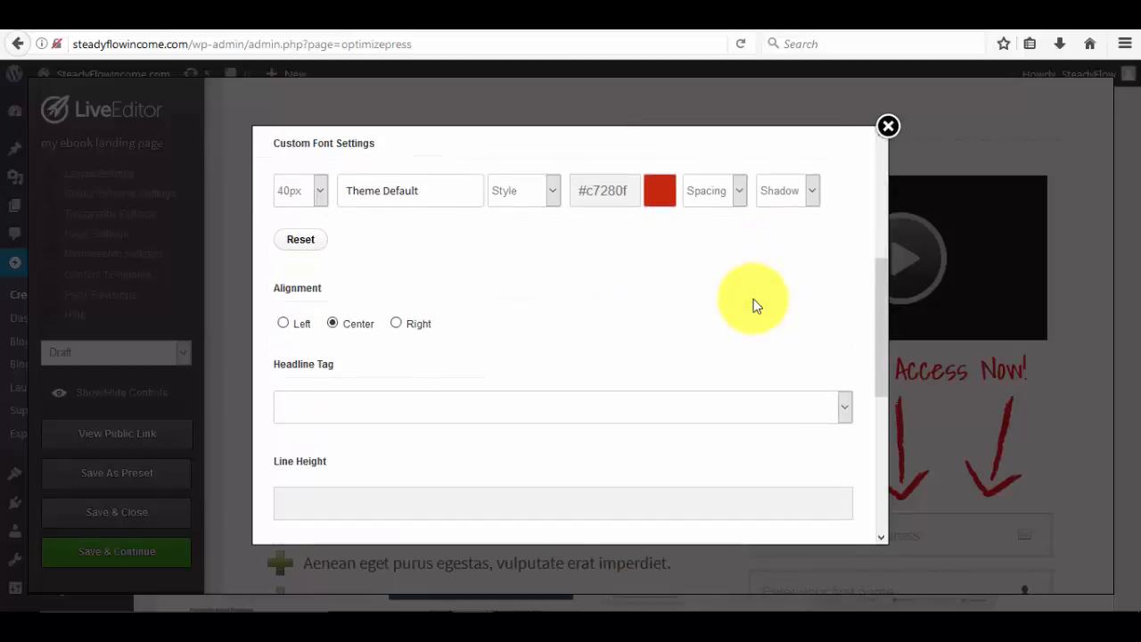
pyautogui.scroll(-4, 752, 305)
pyautogui.scroll(2, 747, 412)
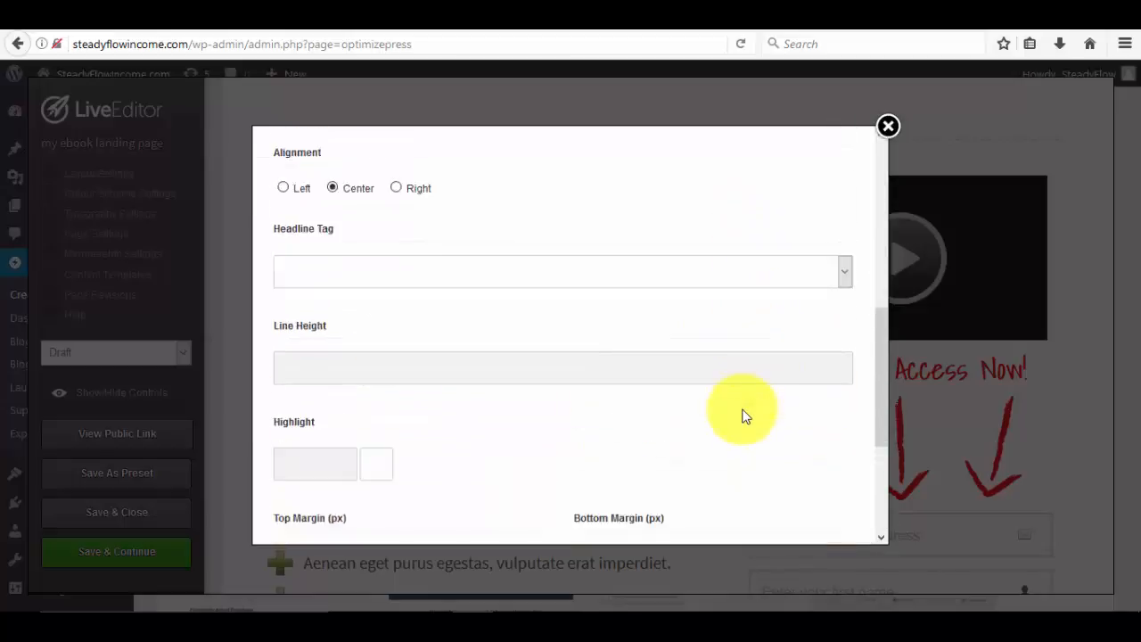
pyautogui.scroll(5, 746, 415)
pyautogui.scroll(-3, 420, 425)
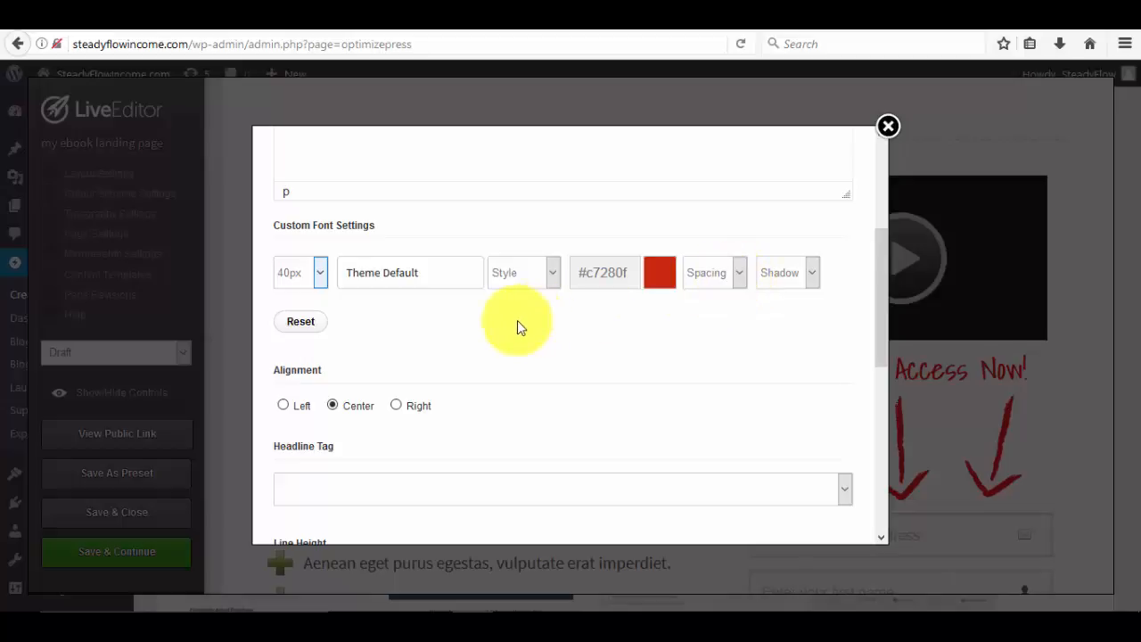
pyautogui.scroll(-5, 517, 323)
pyautogui.scroll(6, 516, 326)
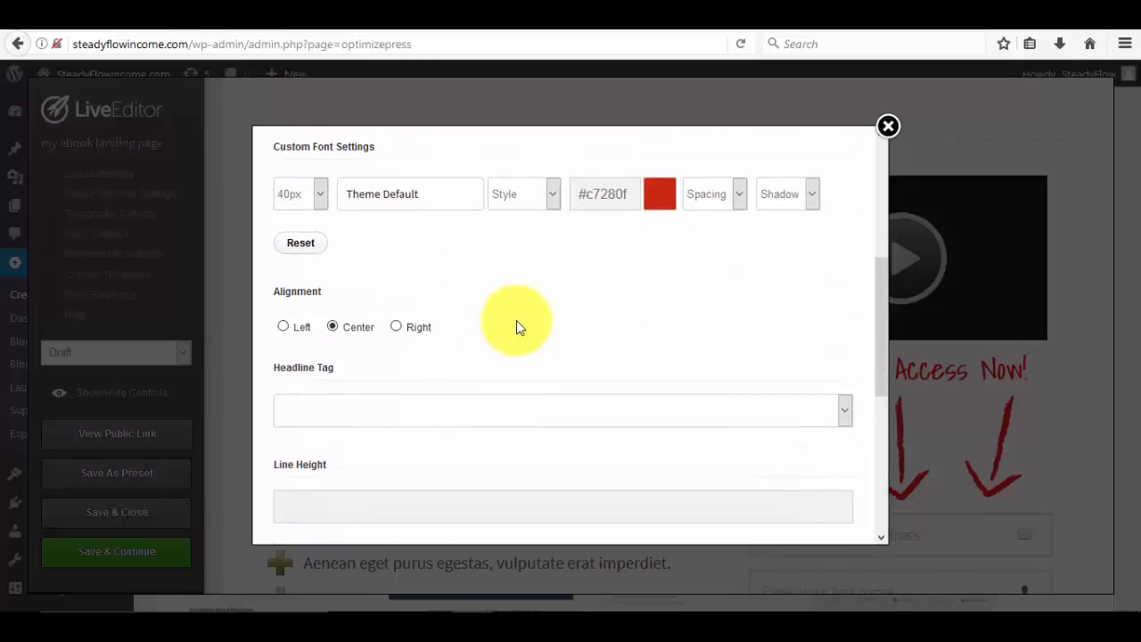
pyautogui.scroll(3, 516, 326)
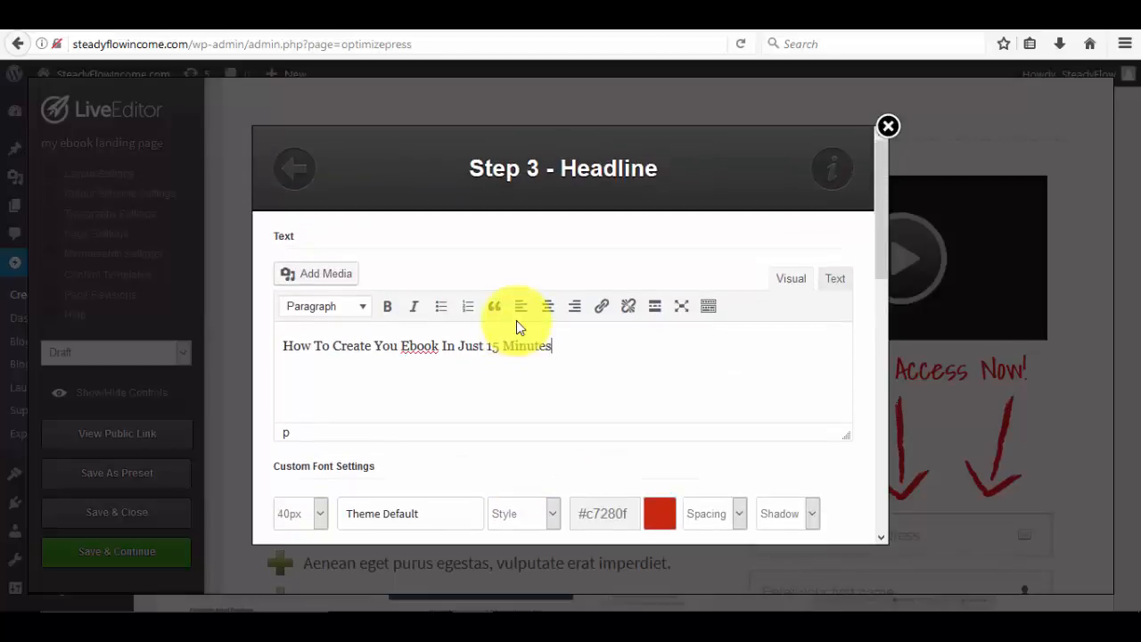
pyautogui.scroll(-15, 517, 323)
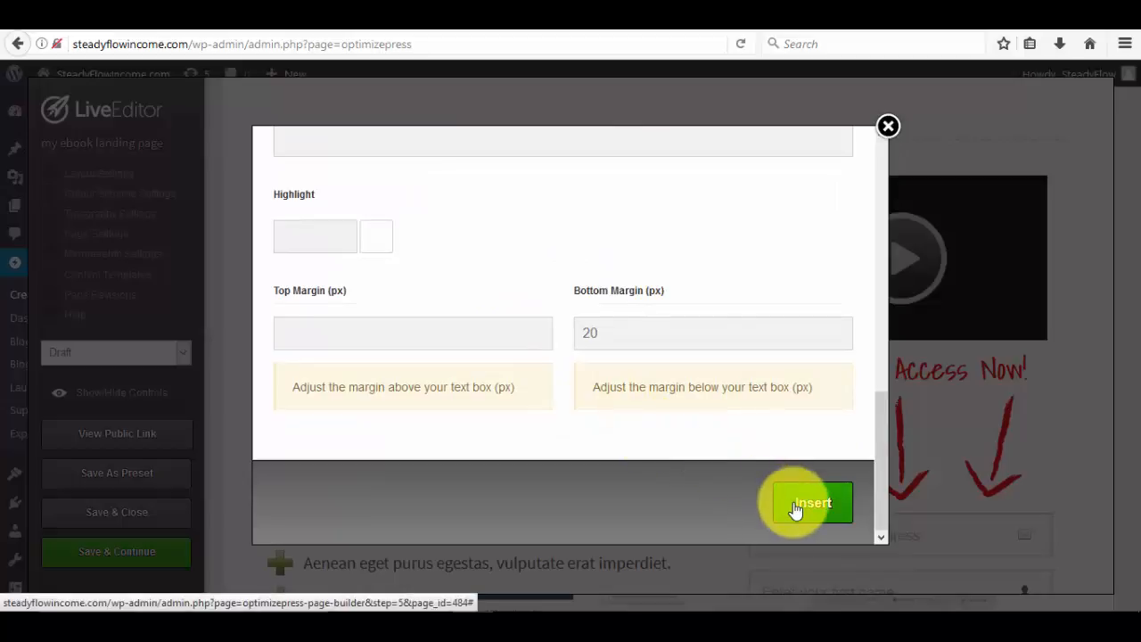
pyautogui.click(796, 508)
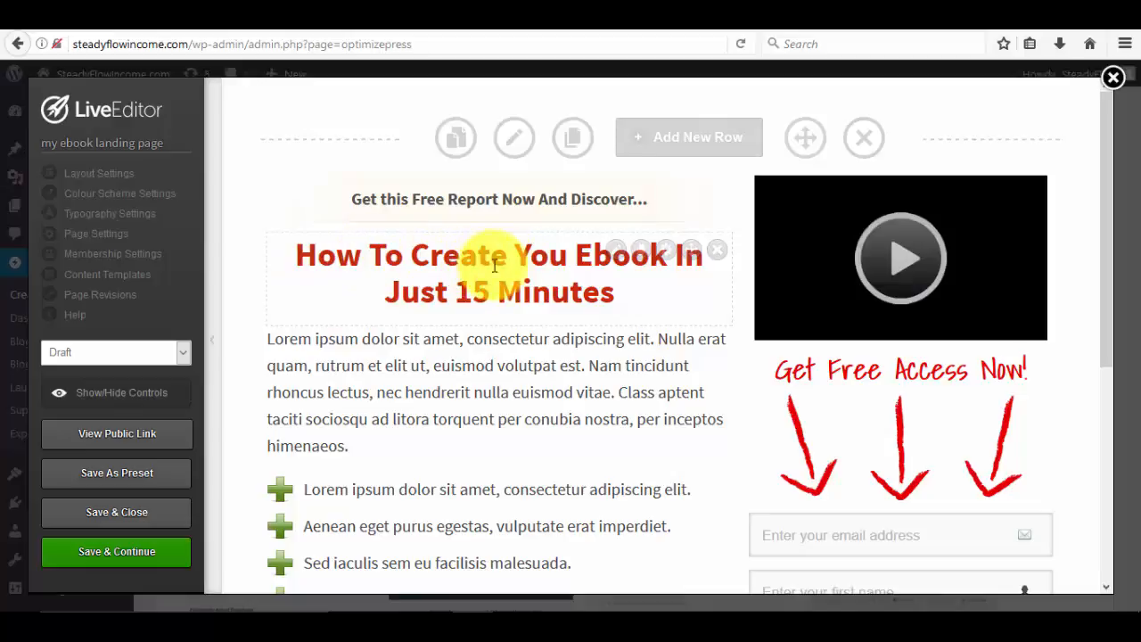
# Add the missing 'r' so the headline says 'Your', then insert the corrected headline.
pyautogui.click(616, 255)
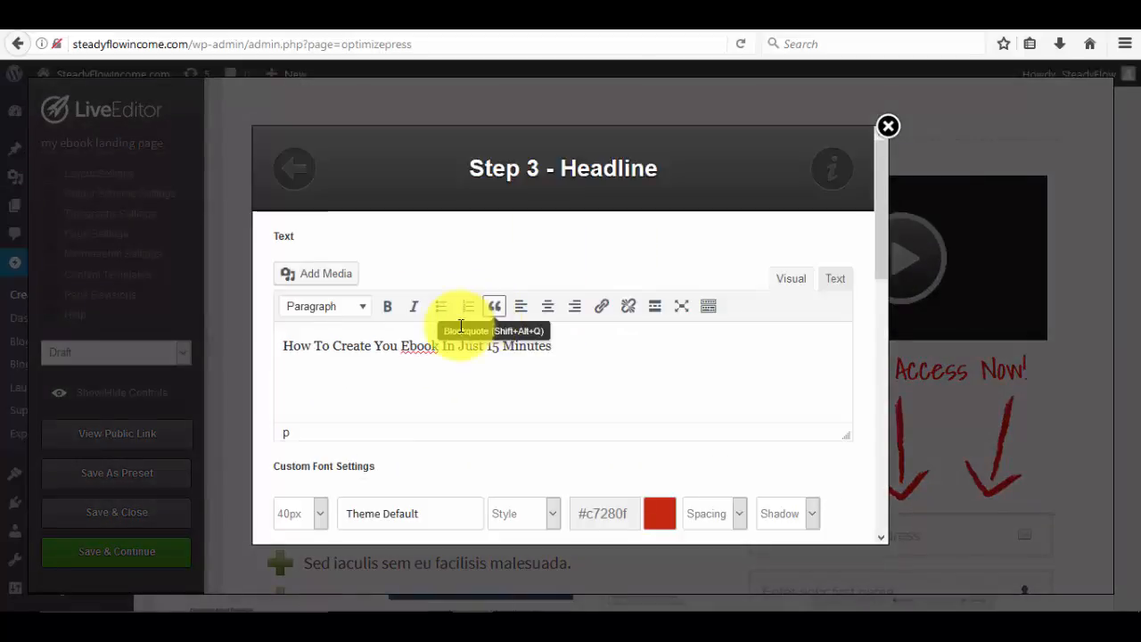
pyautogui.click(398, 346)
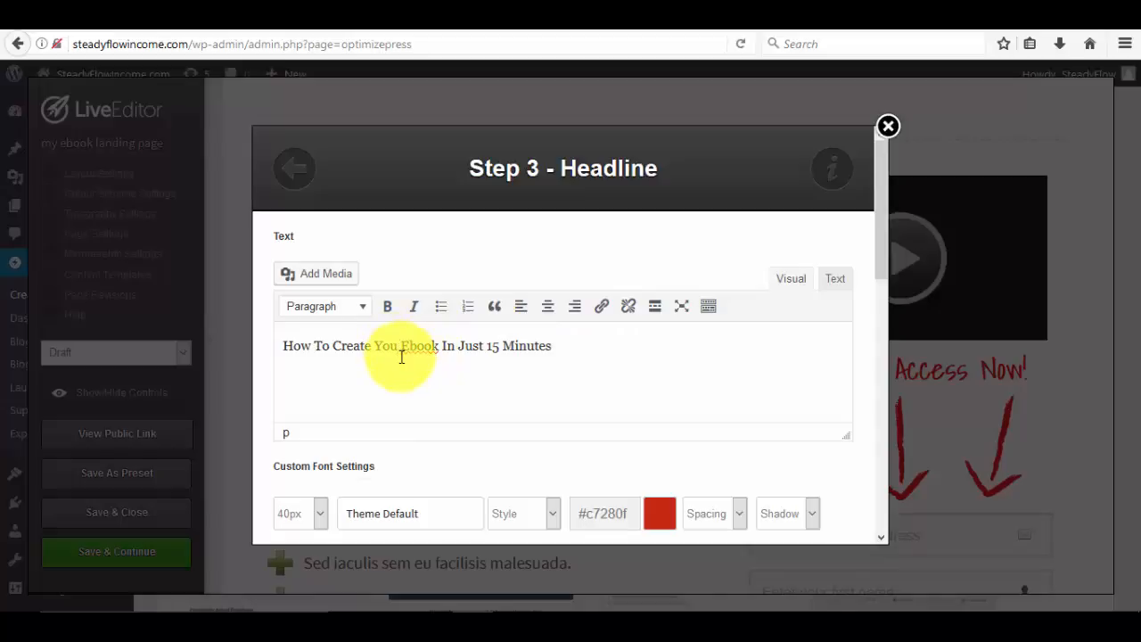
pyautogui.write('r')
pyautogui.scroll(-10, 489, 330)
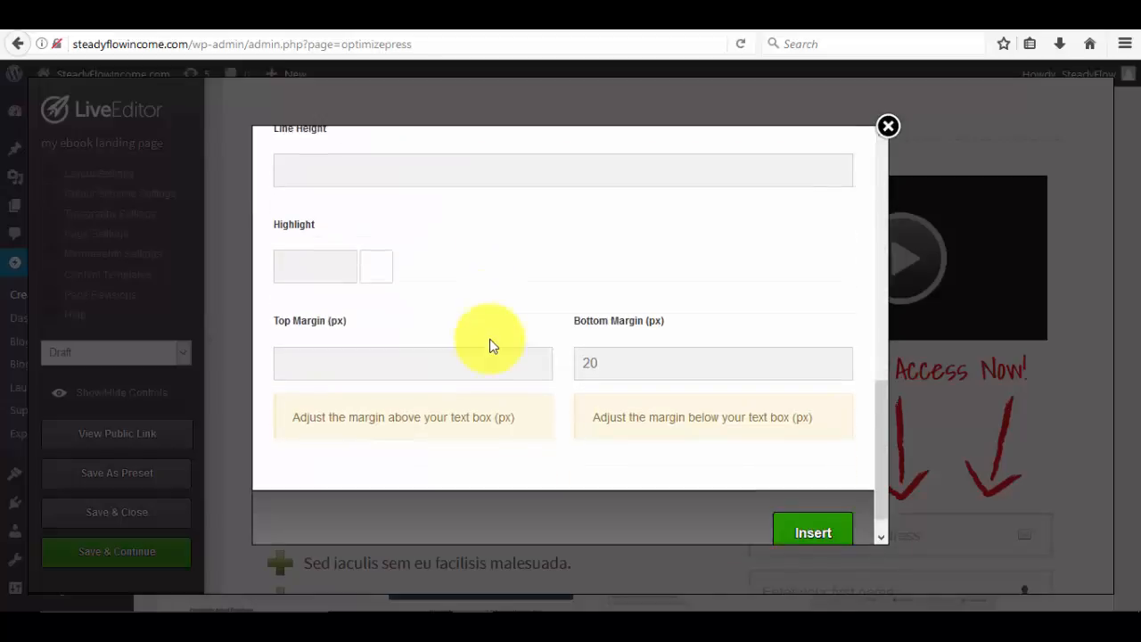
pyautogui.click(798, 504)
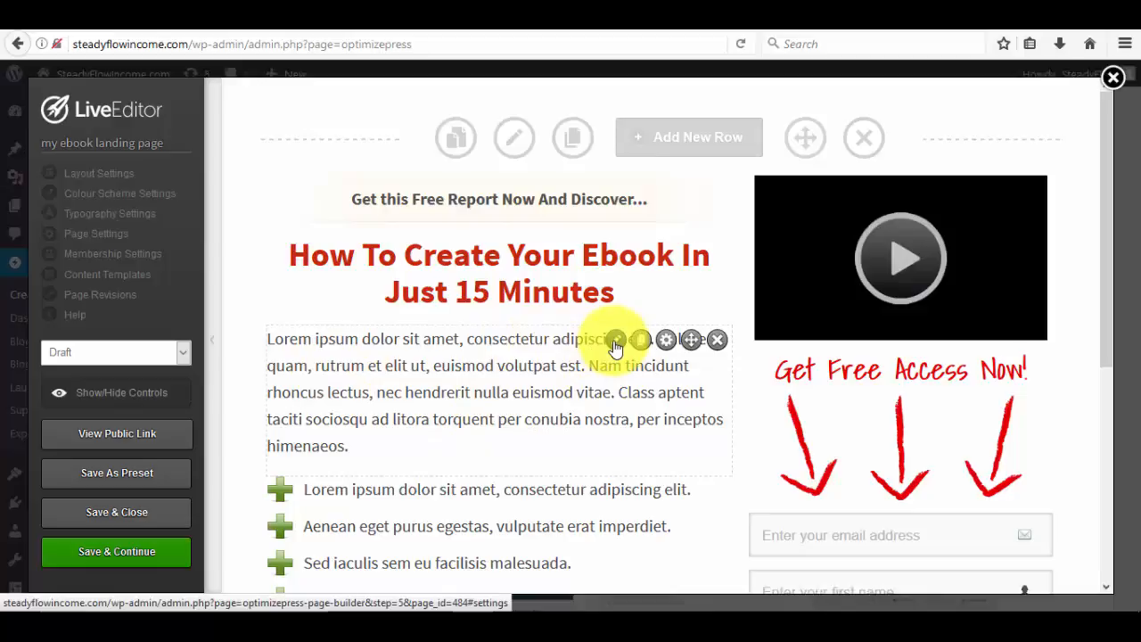
pyautogui.scroll(-5, 553, 423)
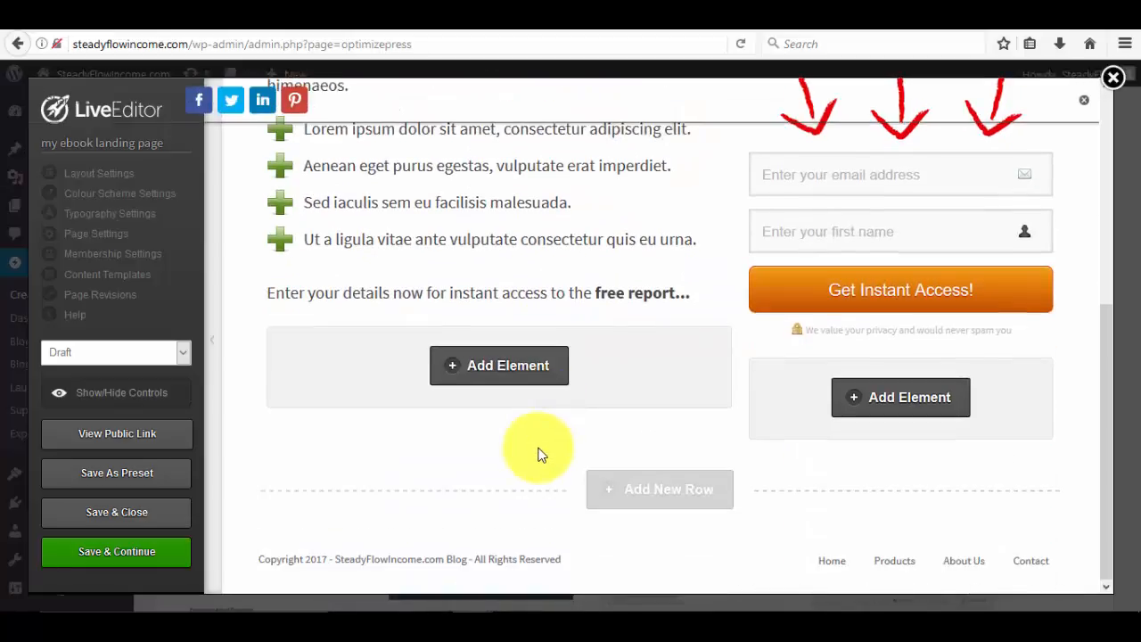
pyautogui.scroll(5, 537, 455)
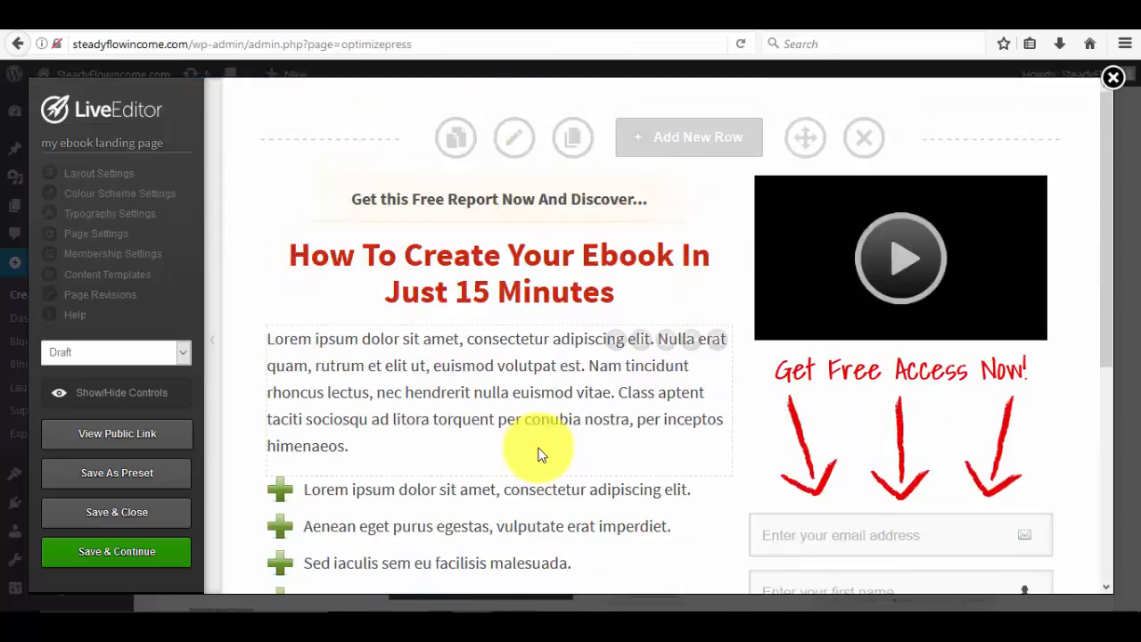
pyautogui.scroll(-4, 538, 454)
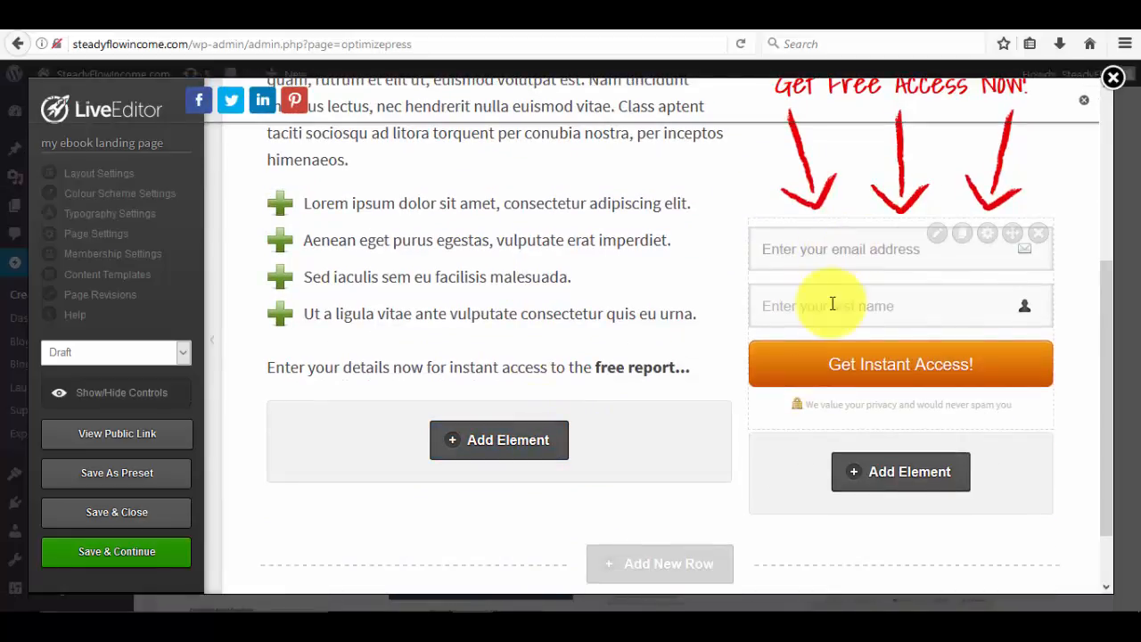
pyautogui.click(842, 251)
# Set the opt-in form's Integration Type to Custom form.
pyautogui.click(936, 236)
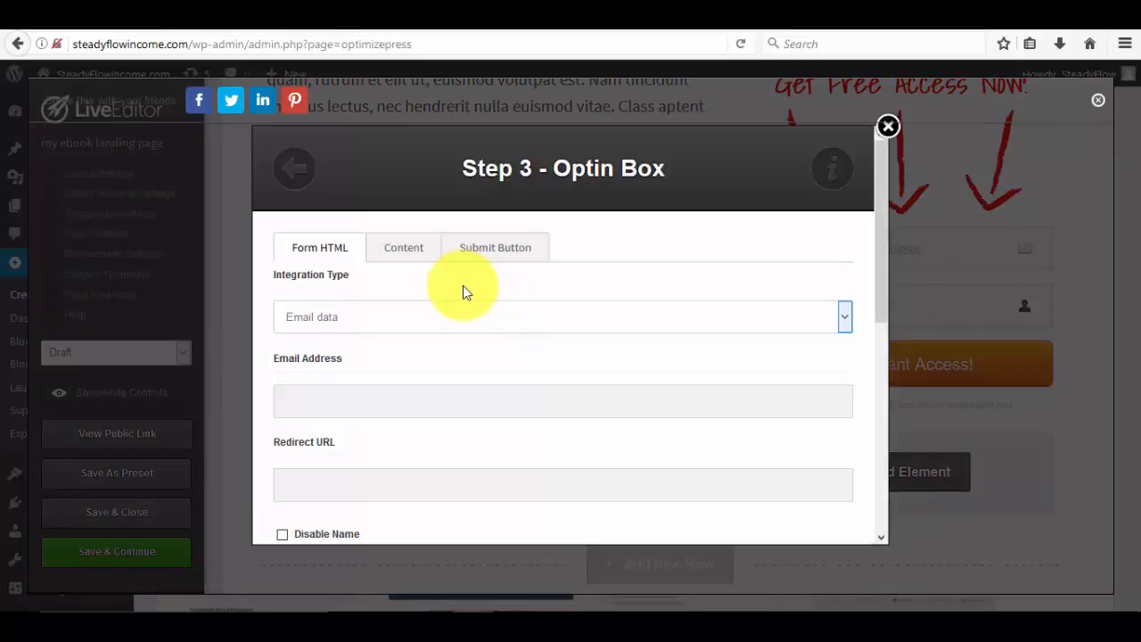
pyautogui.scroll(-2, 347, 285)
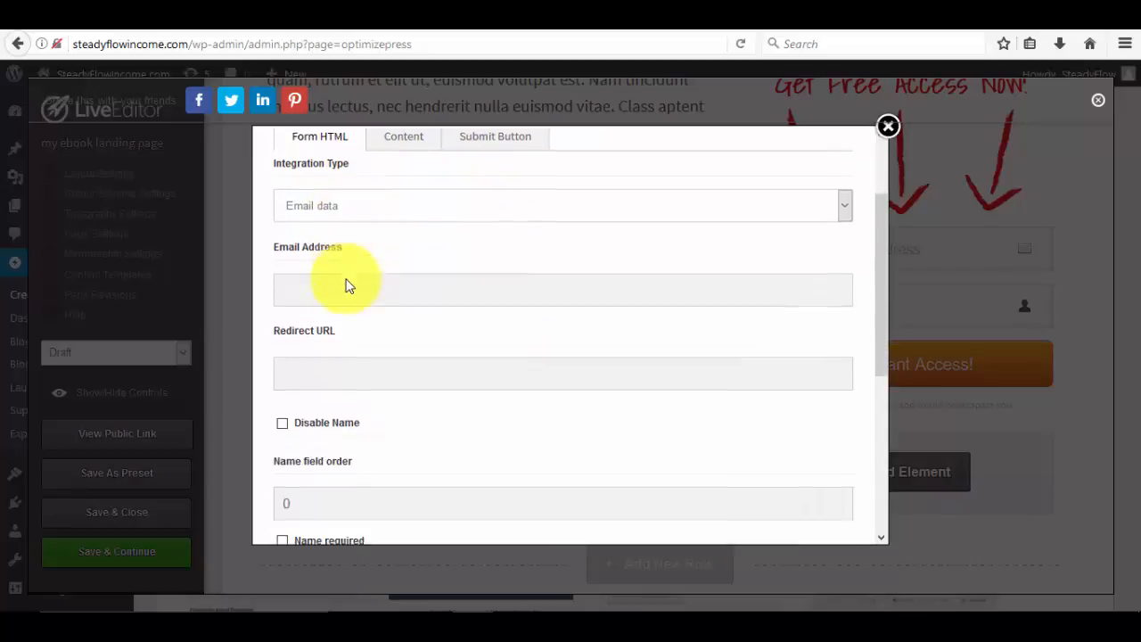
pyautogui.scroll(2, 348, 286)
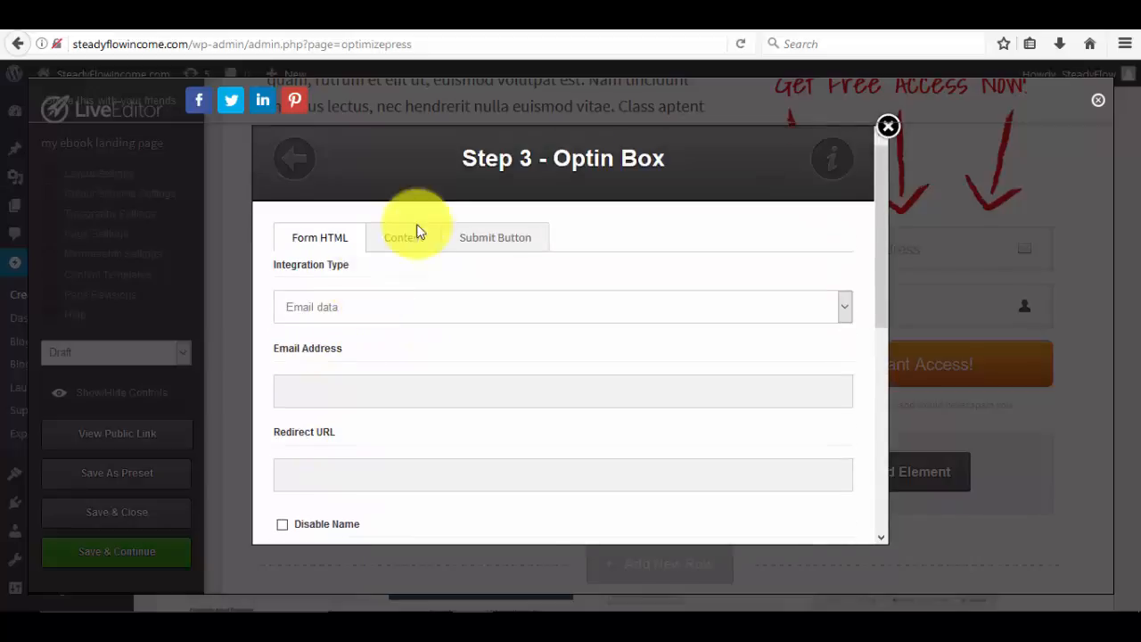
pyautogui.click(423, 312)
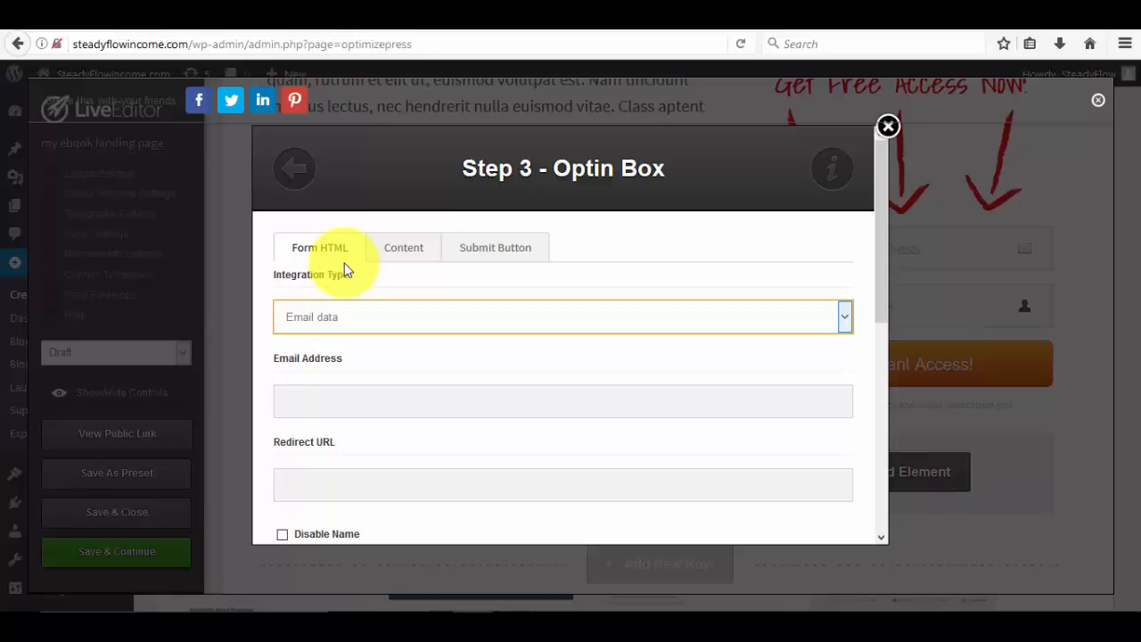
pyautogui.click(345, 316)
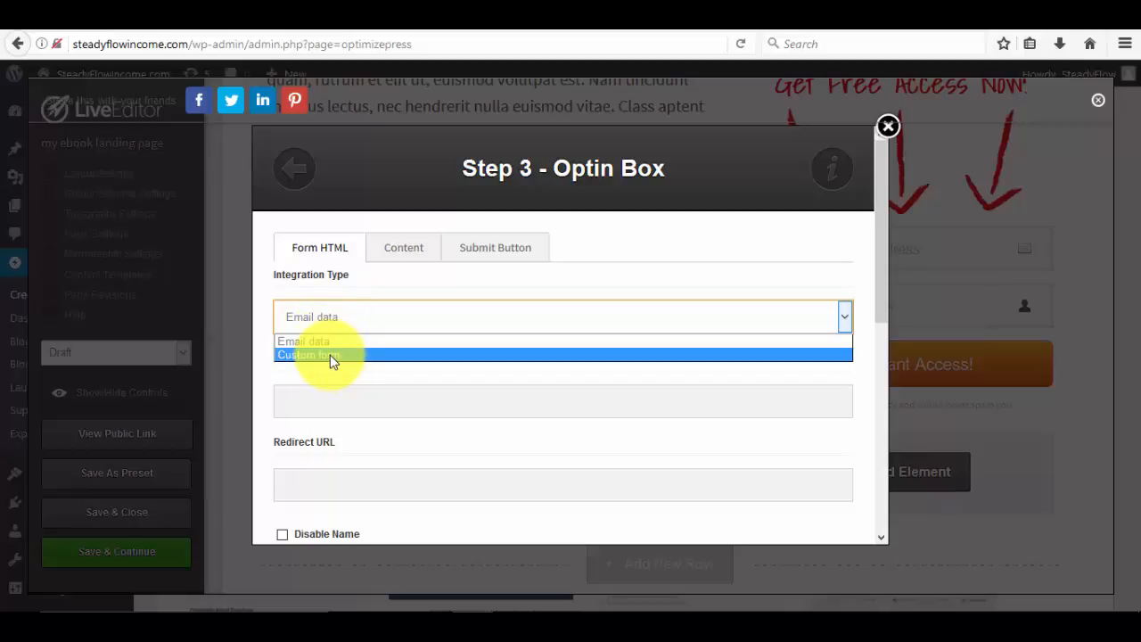
pyautogui.click(330, 355)
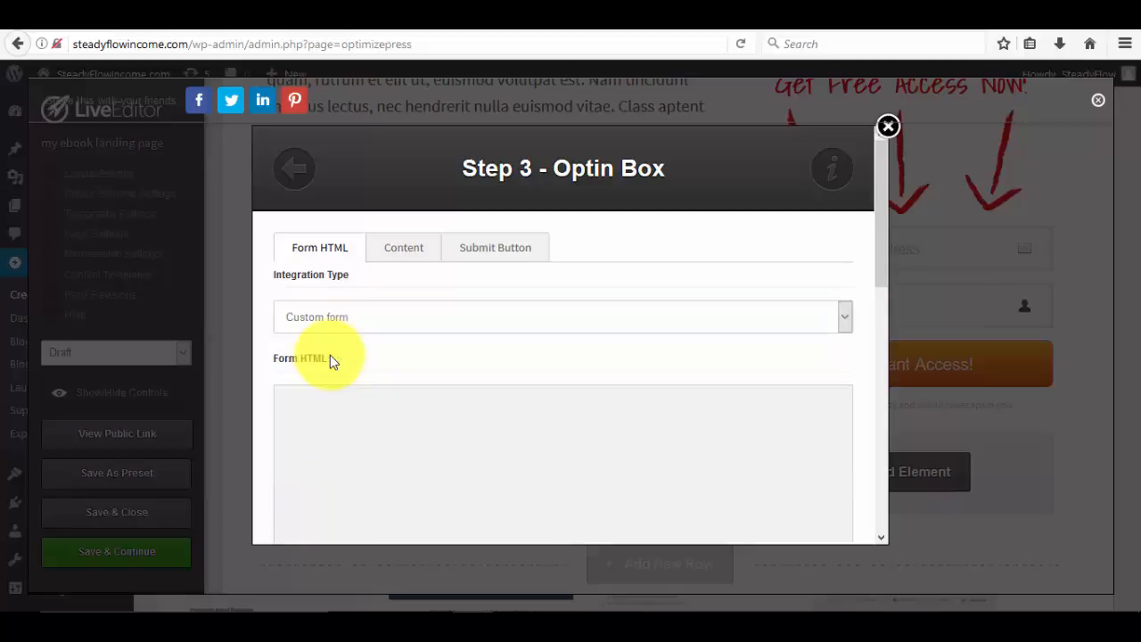
# Place the cursor in the empty Form HTML box and return to the MeritChoice campaign manager.
pyautogui.scroll(-3, 335, 349)
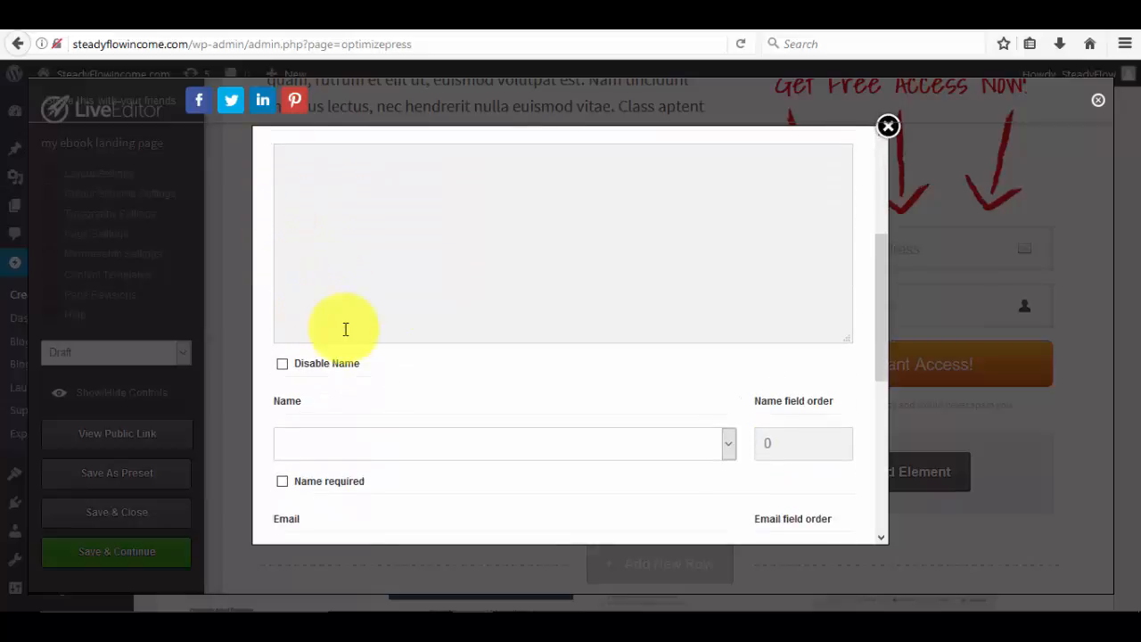
pyautogui.scroll(1, 347, 329)
pyautogui.click(308, 287)
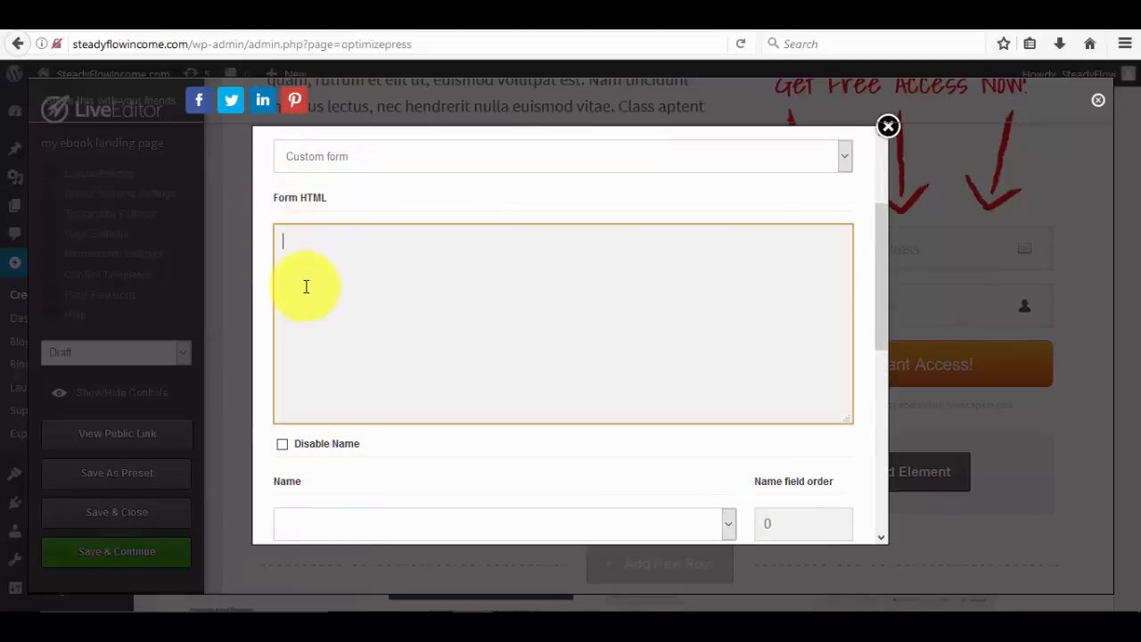
pyautogui.scroll(-2, 329, 298)
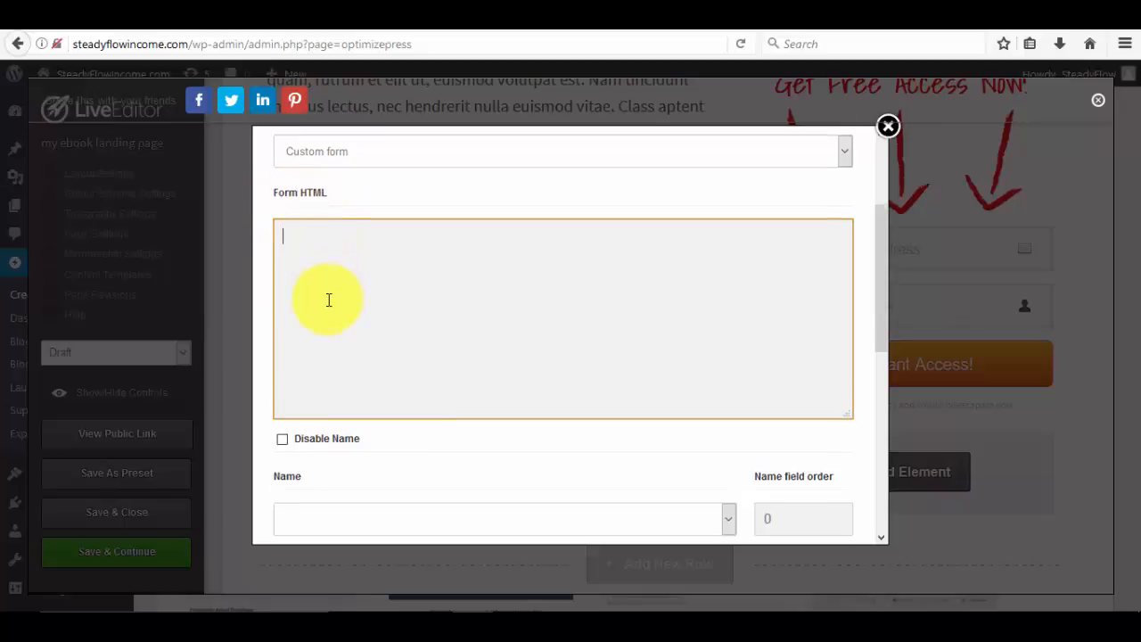
pyautogui.scroll(1, 326, 301)
pyautogui.scroll(2, 326, 303)
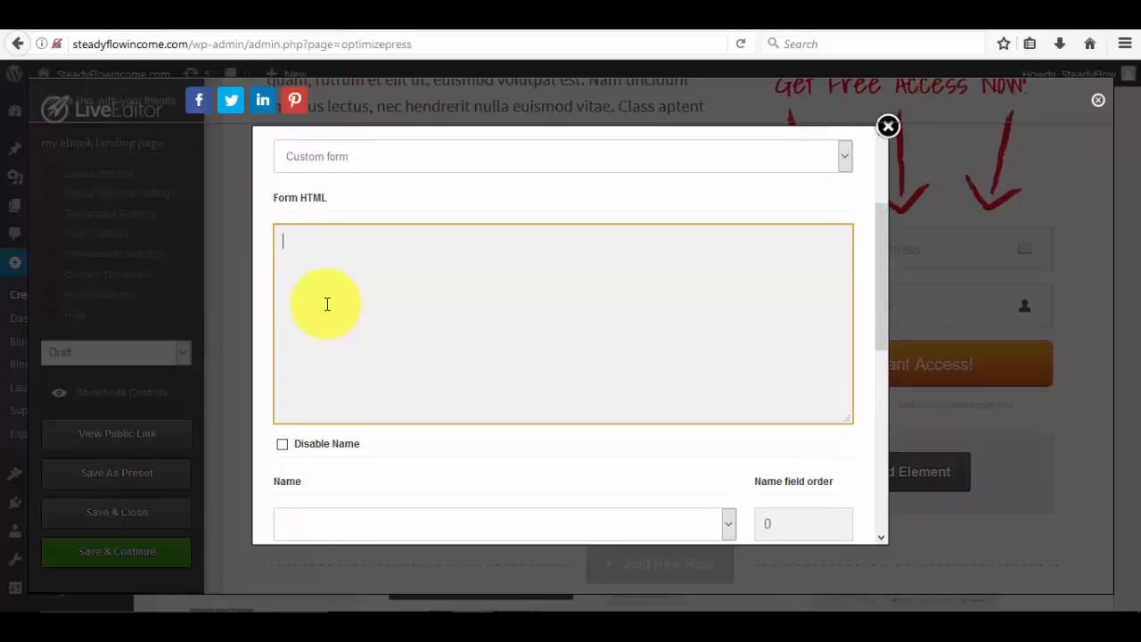
pyautogui.click(263, 33)
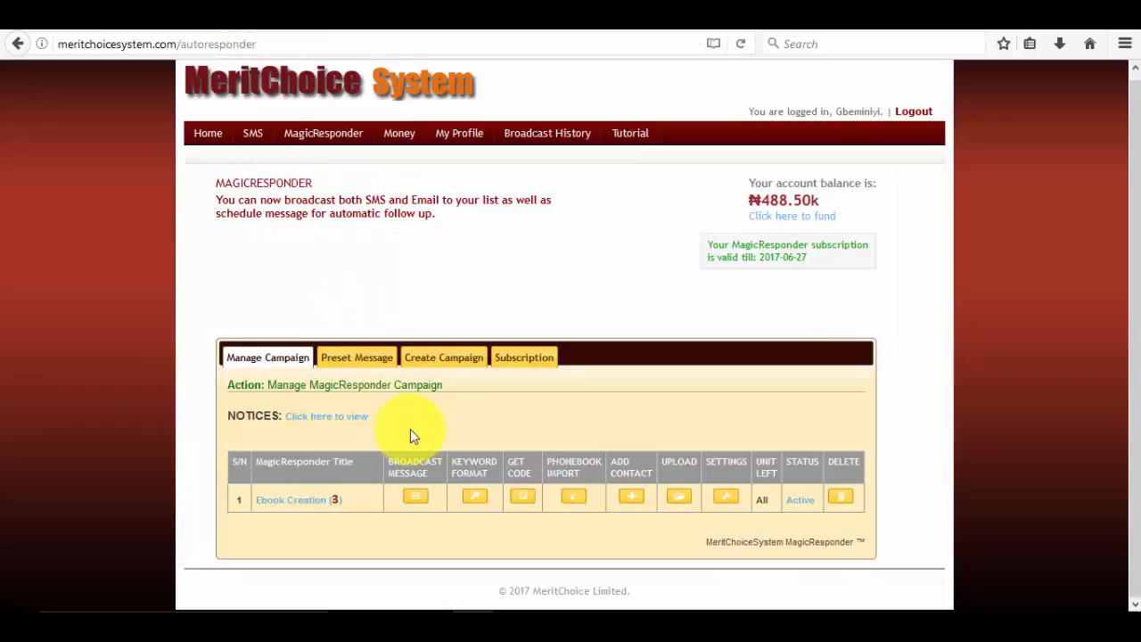
# Select all of the Ebook Creation web opt-in form code and copy it.
pyautogui.click(522, 501)
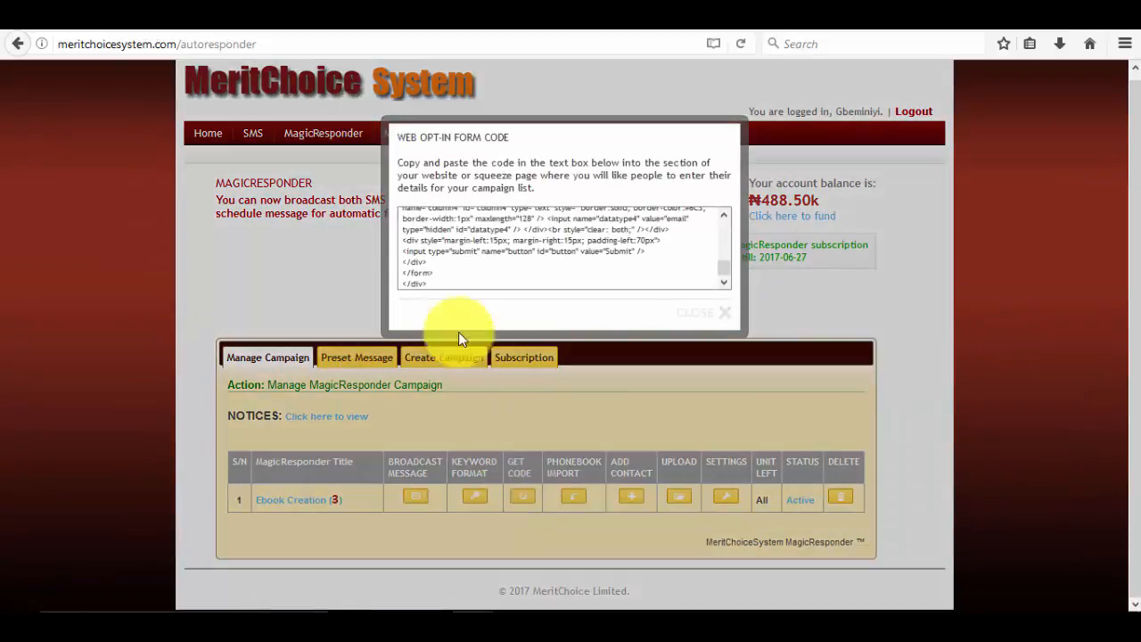
pyautogui.scroll(10, 403, 235)
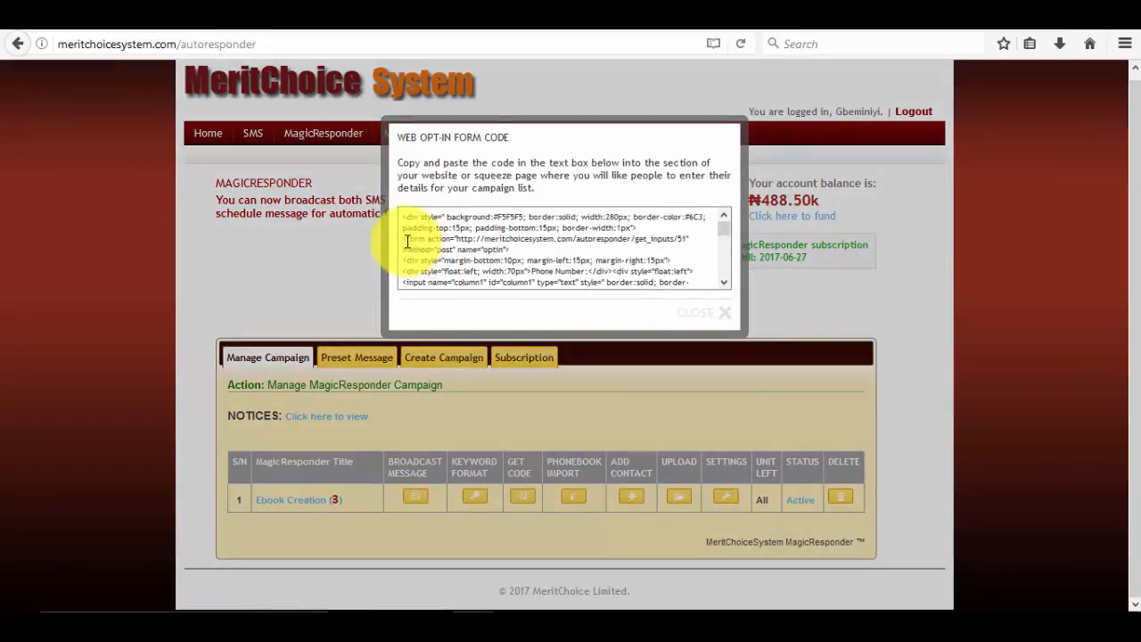
pyautogui.moveTo(403, 217); pyautogui.dragTo(438, 301)
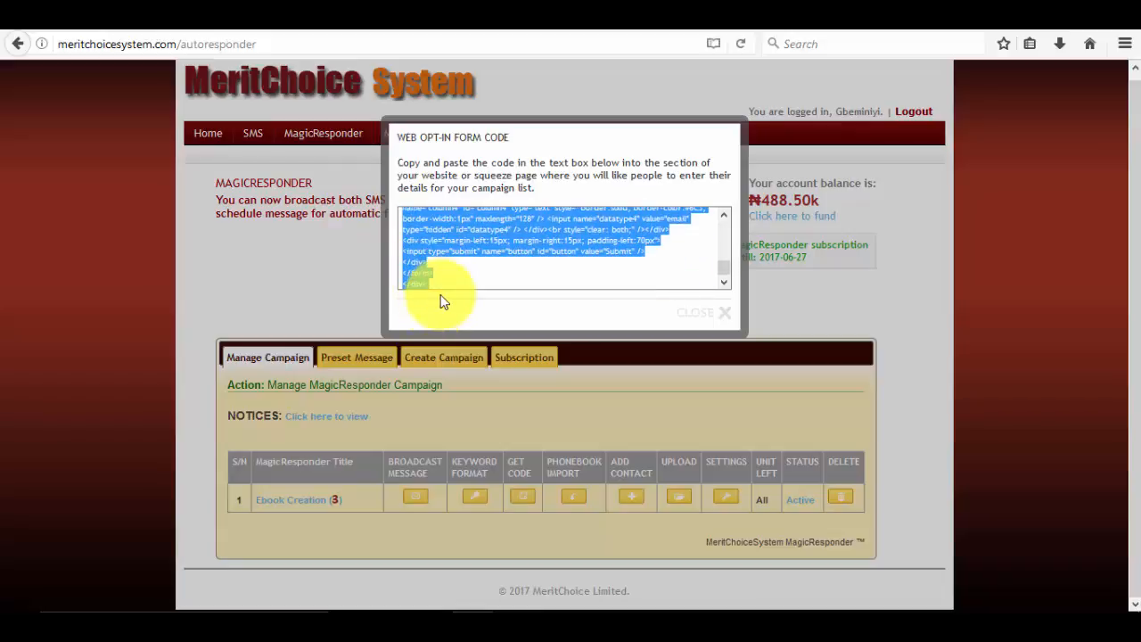
pyautogui.rightClick(429, 232)
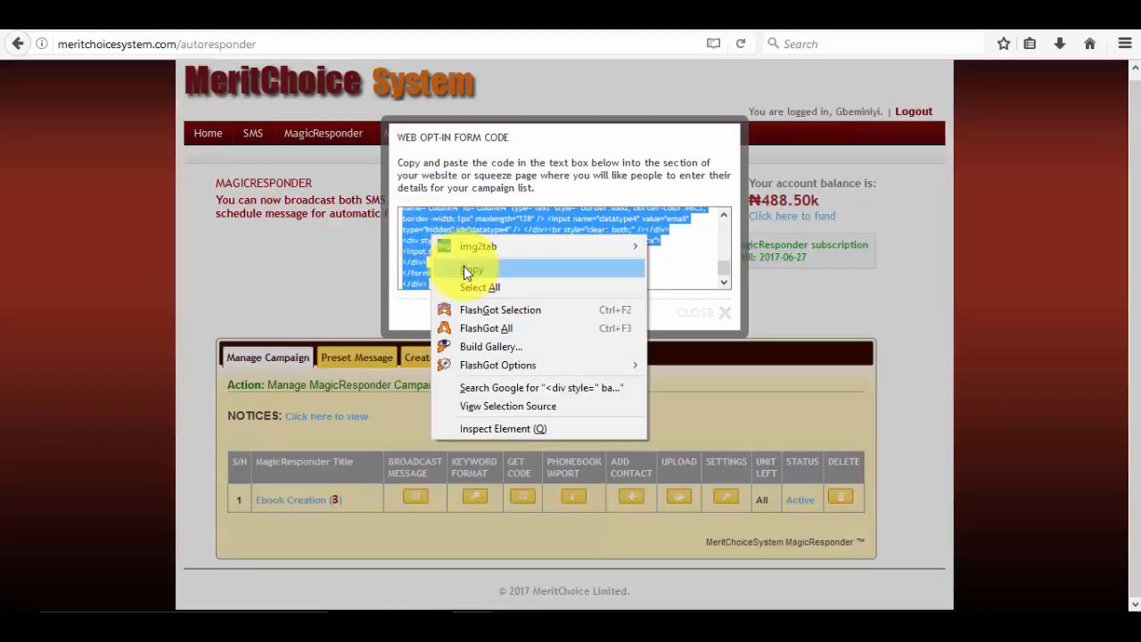
pyautogui.click(464, 267)
pyautogui.click(462, 272)
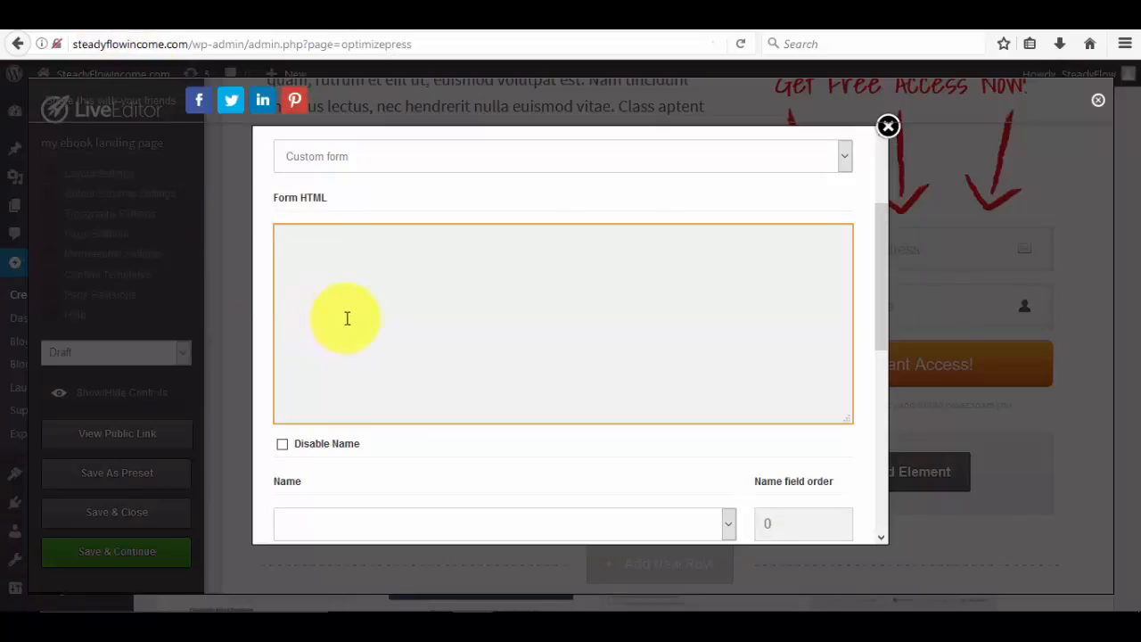
# Paste the opt-in code into Form HTML, auto-filling Method POST and the get_inputs/51 Form URL.
pyautogui.scroll(2, 347, 318)
pyautogui.scroll(2, 350, 325)
pyautogui.scroll(-2, 366, 415)
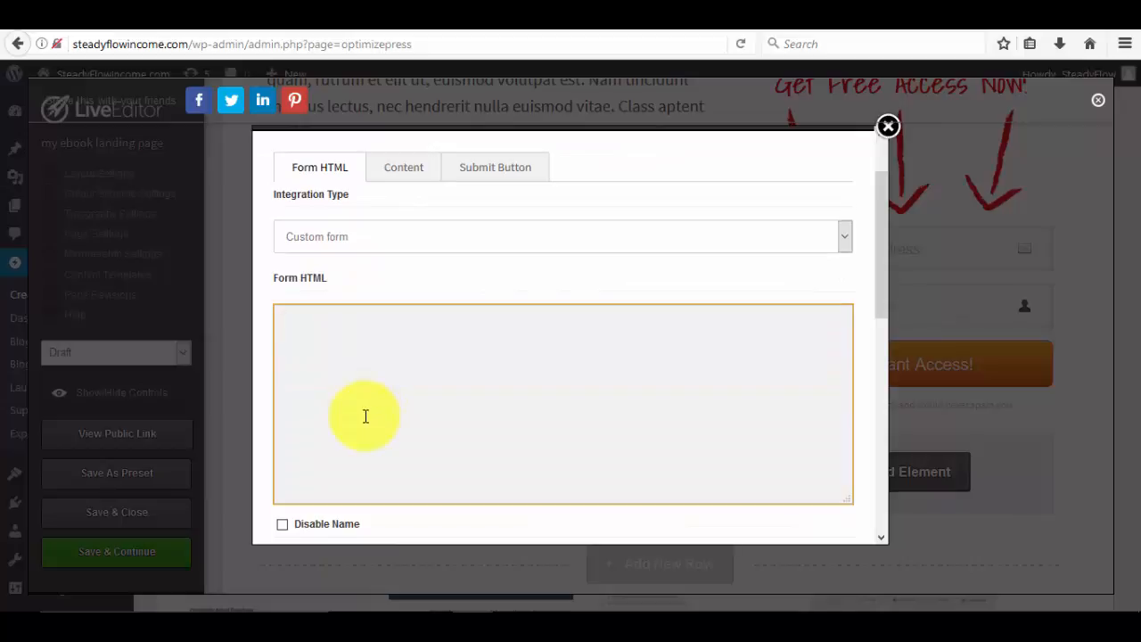
pyautogui.rightClick(348, 357)
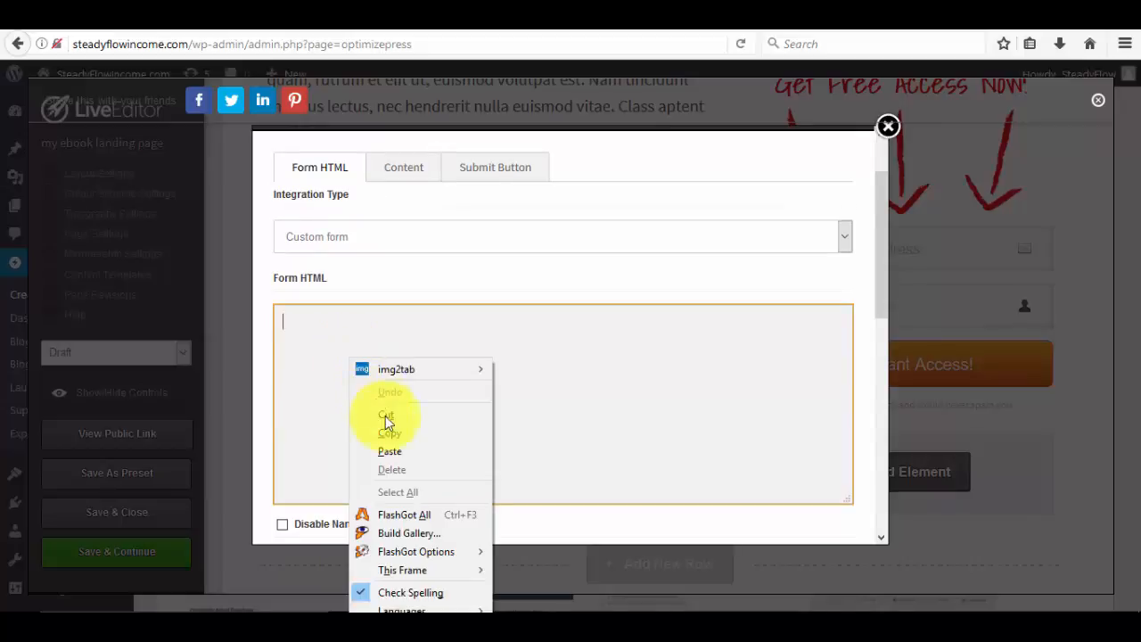
pyautogui.click(383, 449)
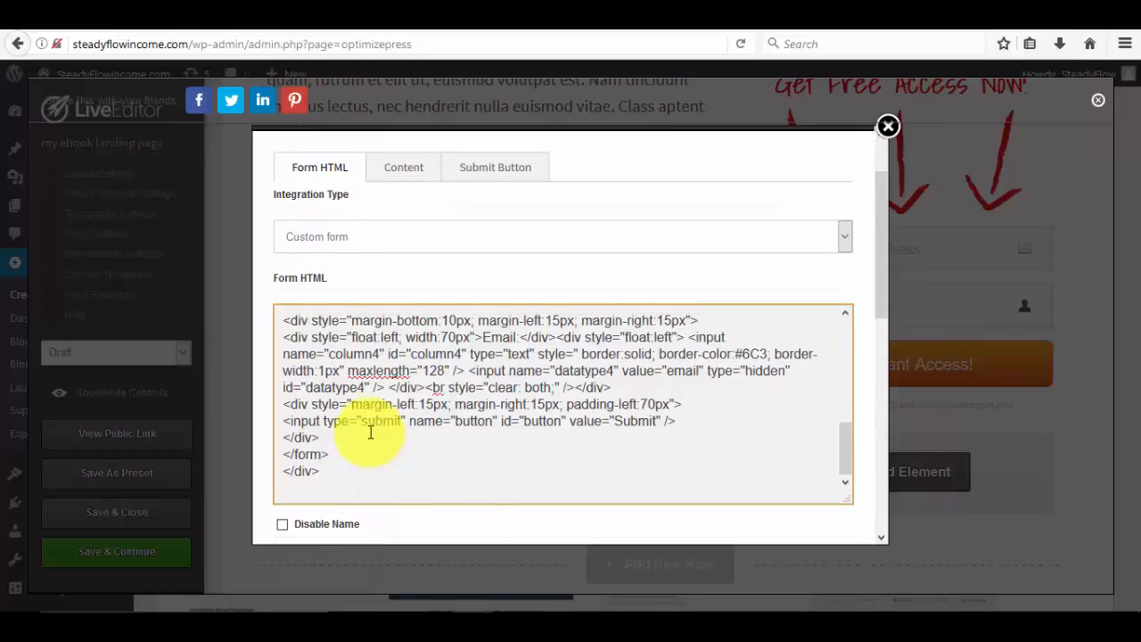
pyautogui.scroll(5, 371, 431)
pyautogui.scroll(3, 371, 432)
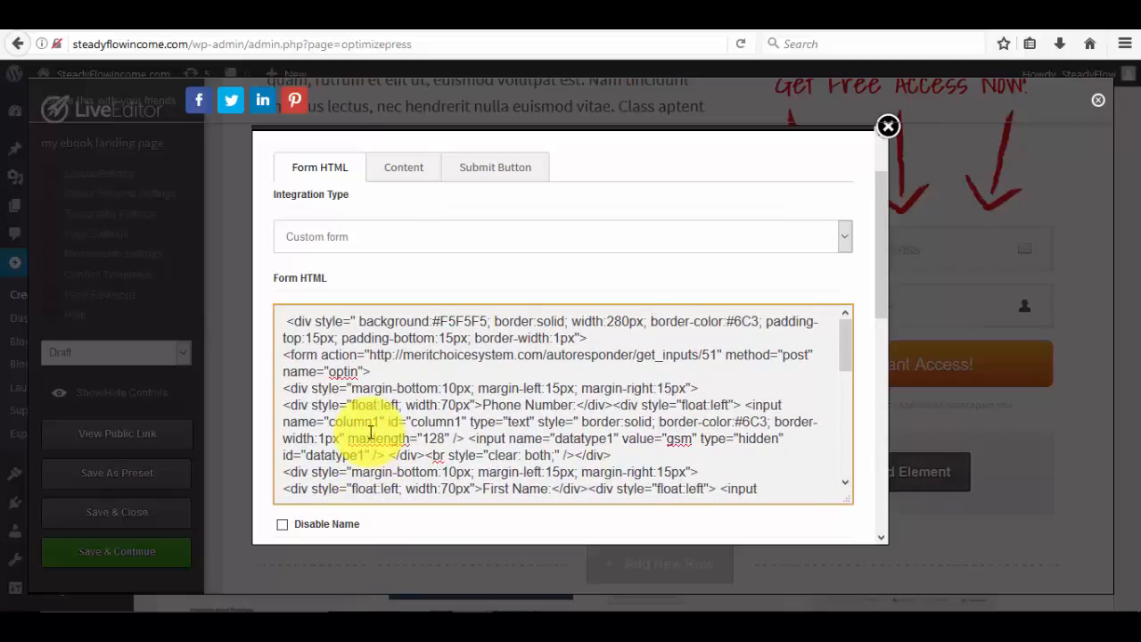
pyautogui.scroll(-10, 371, 432)
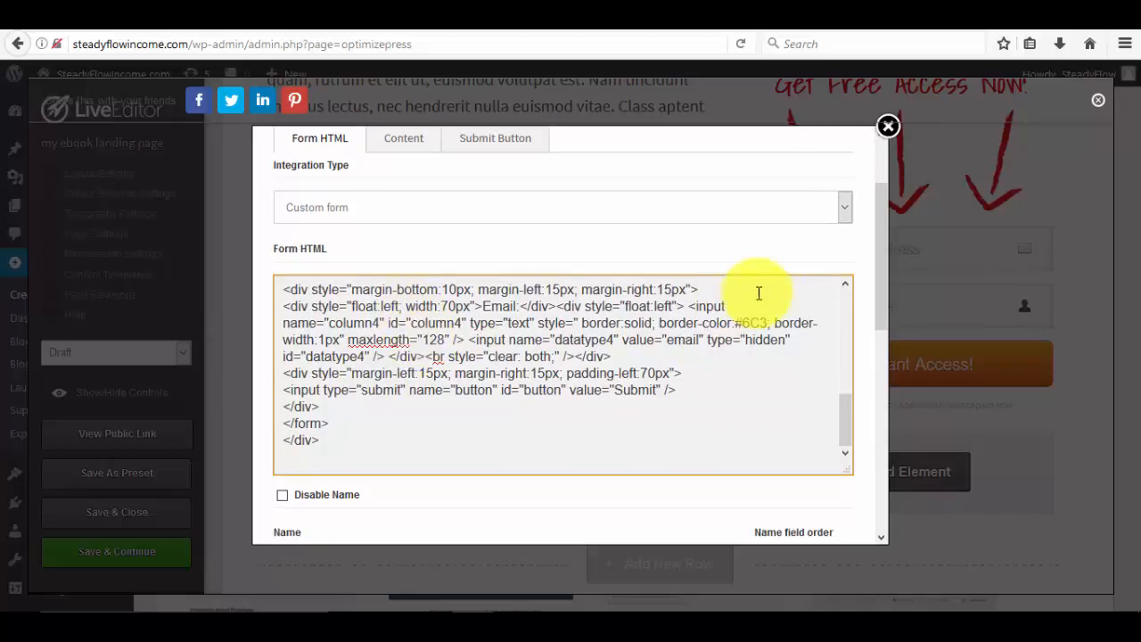
pyautogui.moveTo(875, 310); pyautogui.dragTo(873, 428)
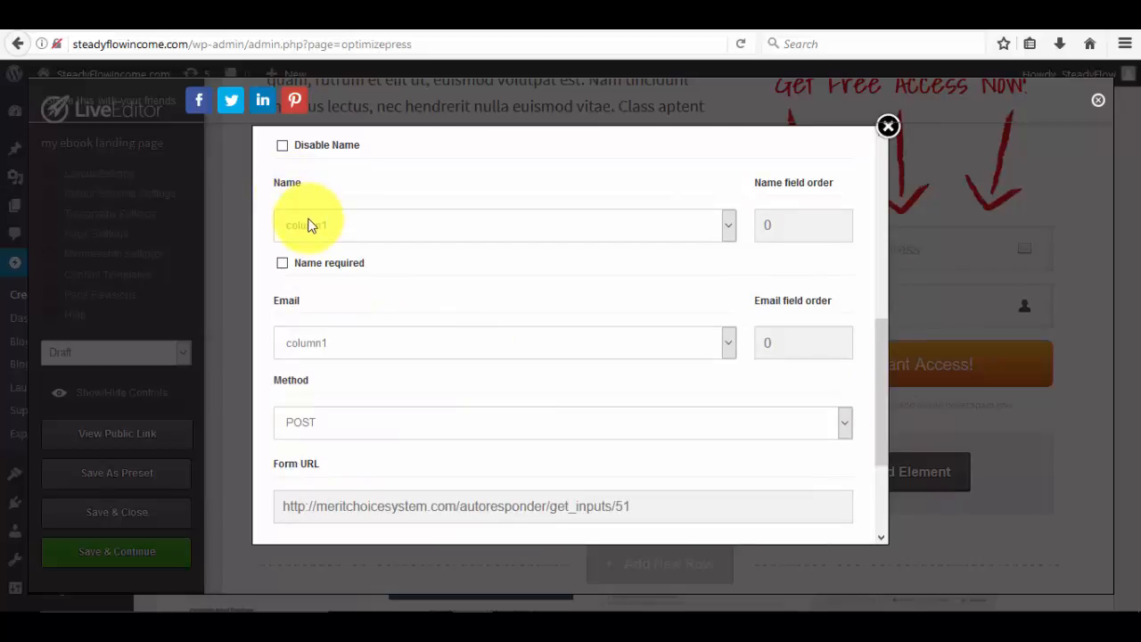
pyautogui.scroll(2, 284, 279)
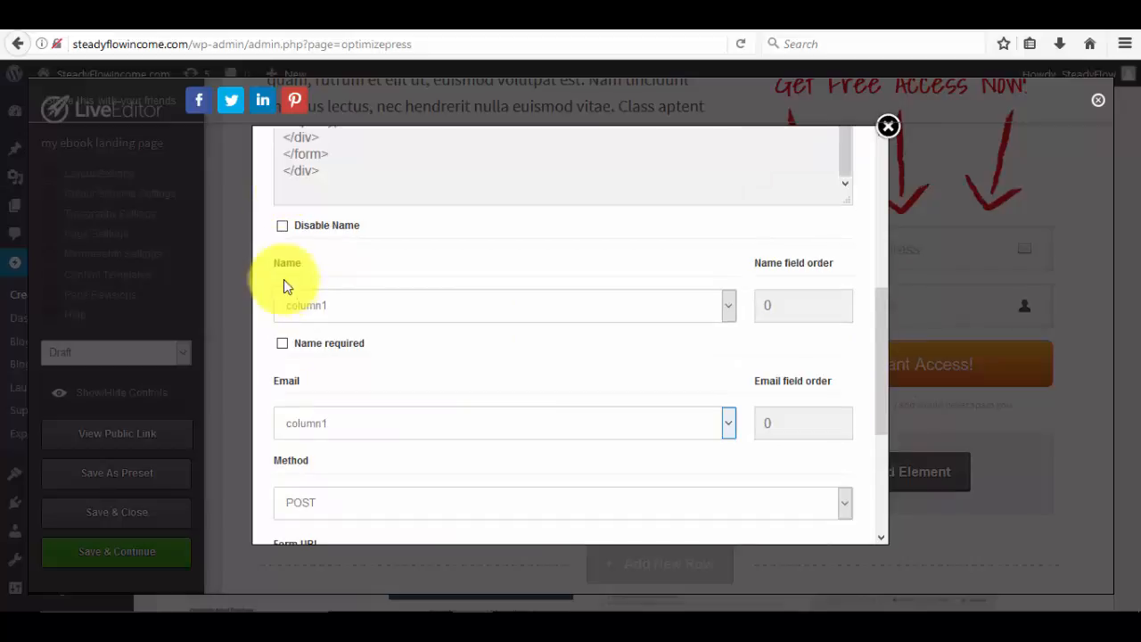
pyautogui.click(326, 309)
pyautogui.click(327, 309)
pyautogui.scroll(-4, 352, 349)
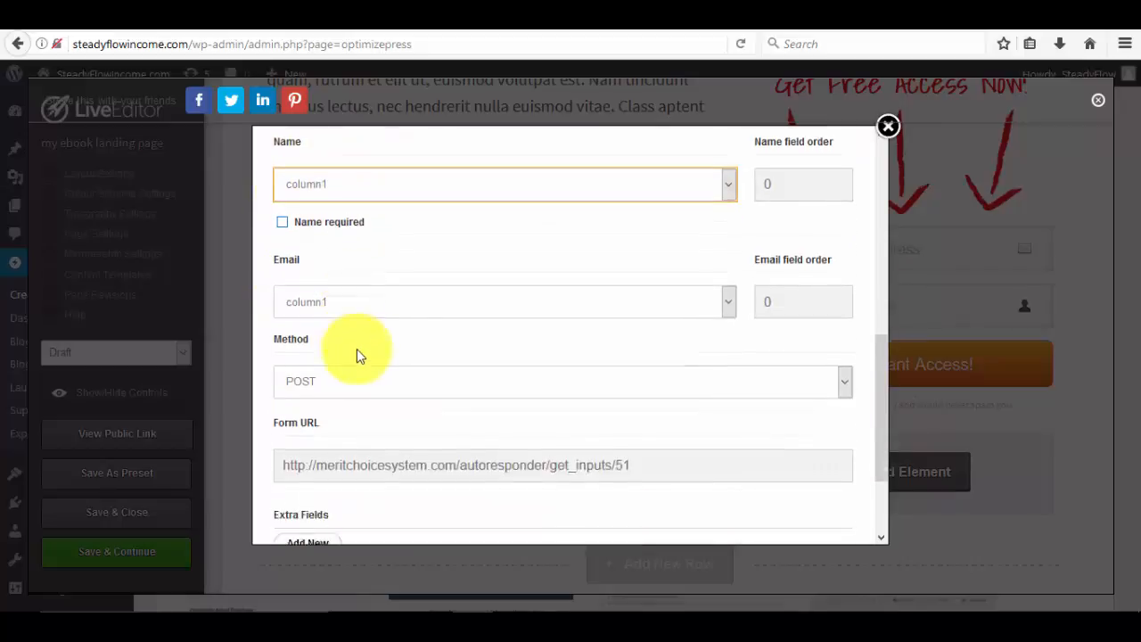
pyautogui.click(344, 262)
pyautogui.scroll(2, 321, 247)
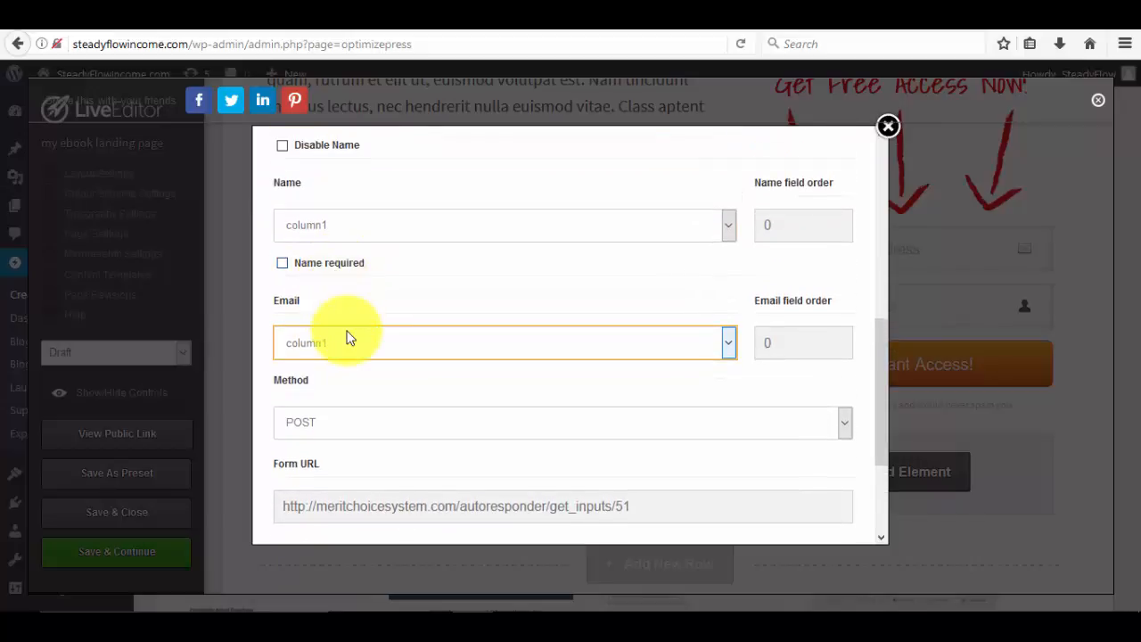
pyautogui.scroll(-2, 348, 339)
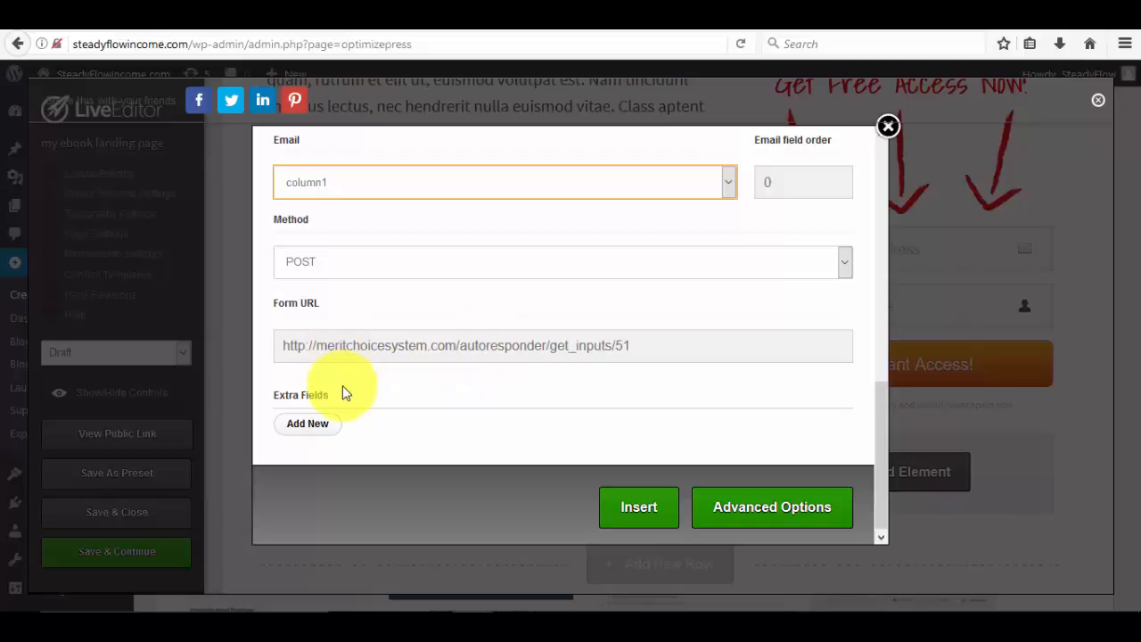
pyautogui.scroll(1, 346, 395)
pyautogui.scroll(5, 346, 394)
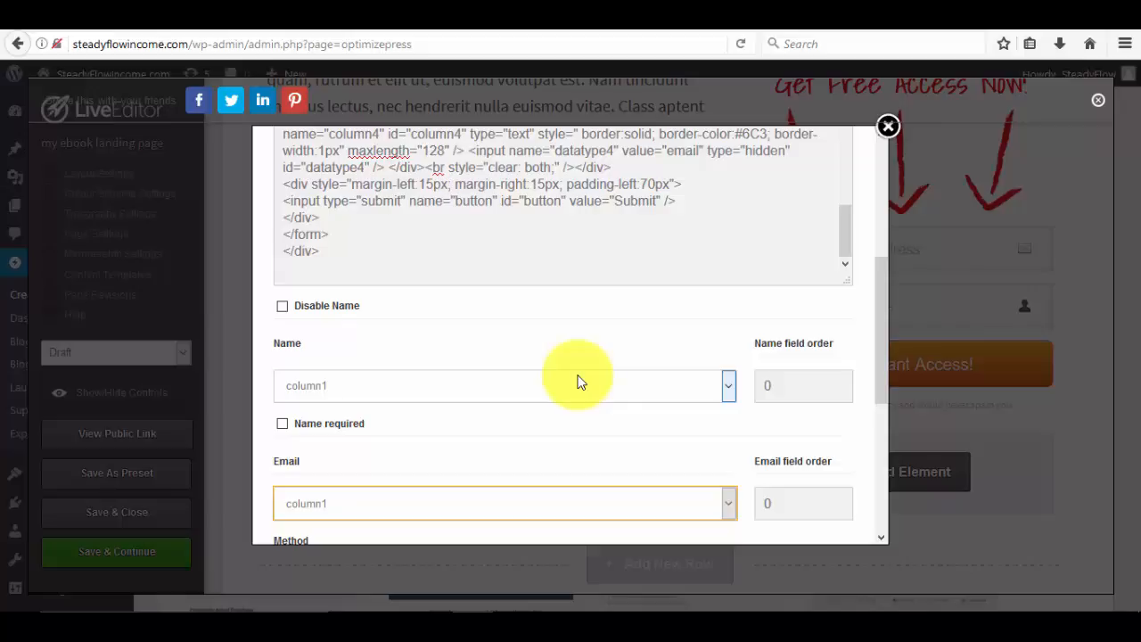
pyautogui.scroll(-2, 577, 381)
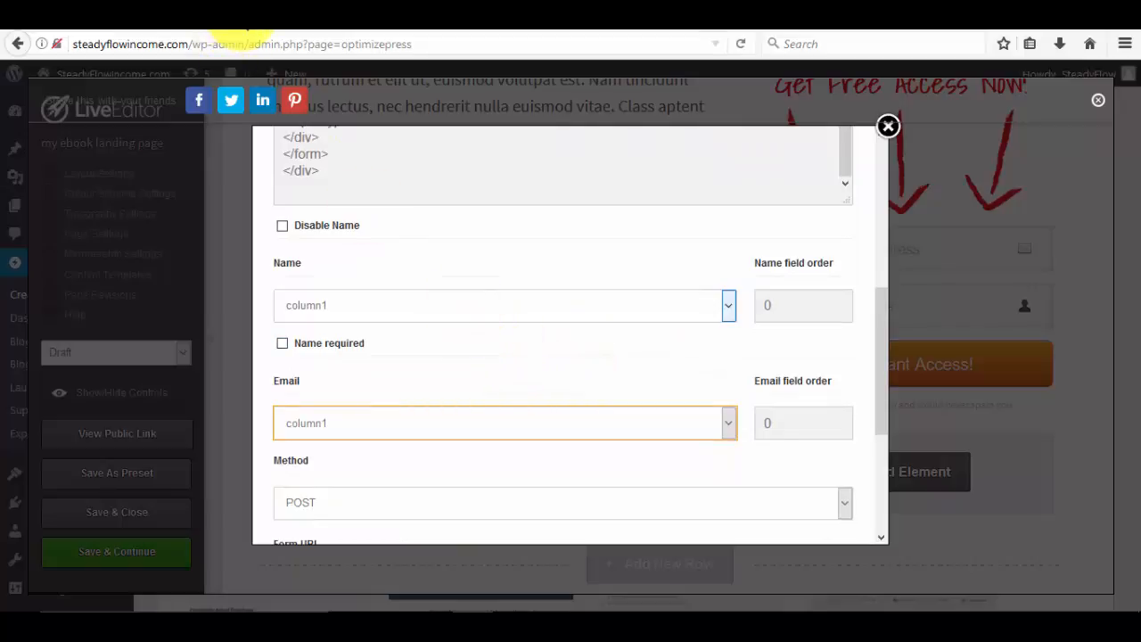
# Close the MeritChoice form code and view the Ebook Creation campaign's list field settings.
pyautogui.click(236, 20)
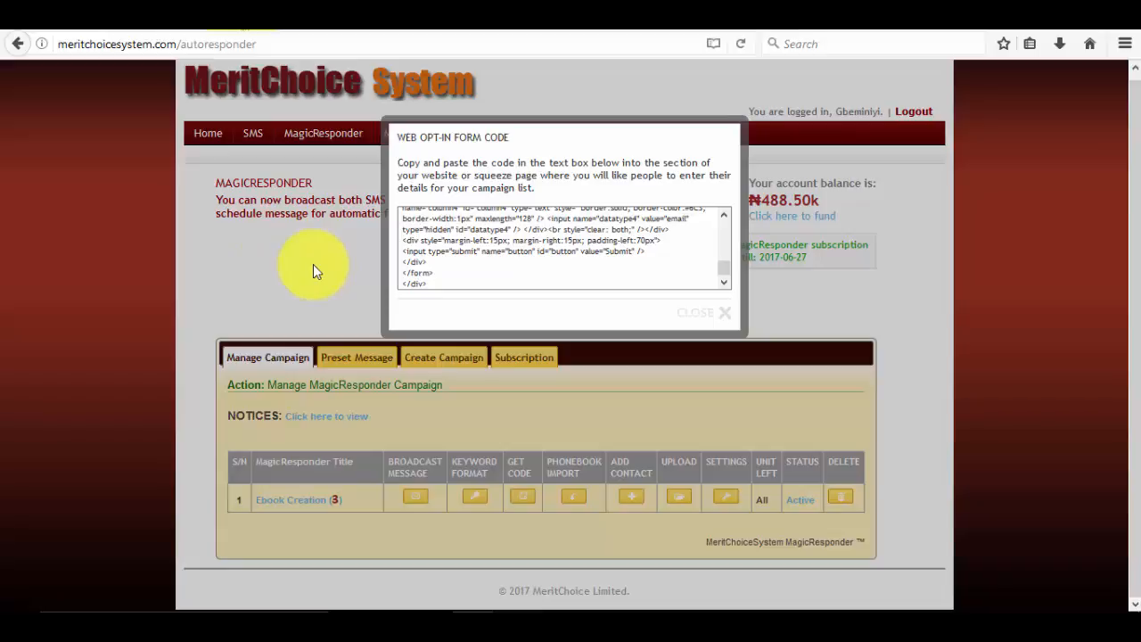
pyautogui.click(716, 317)
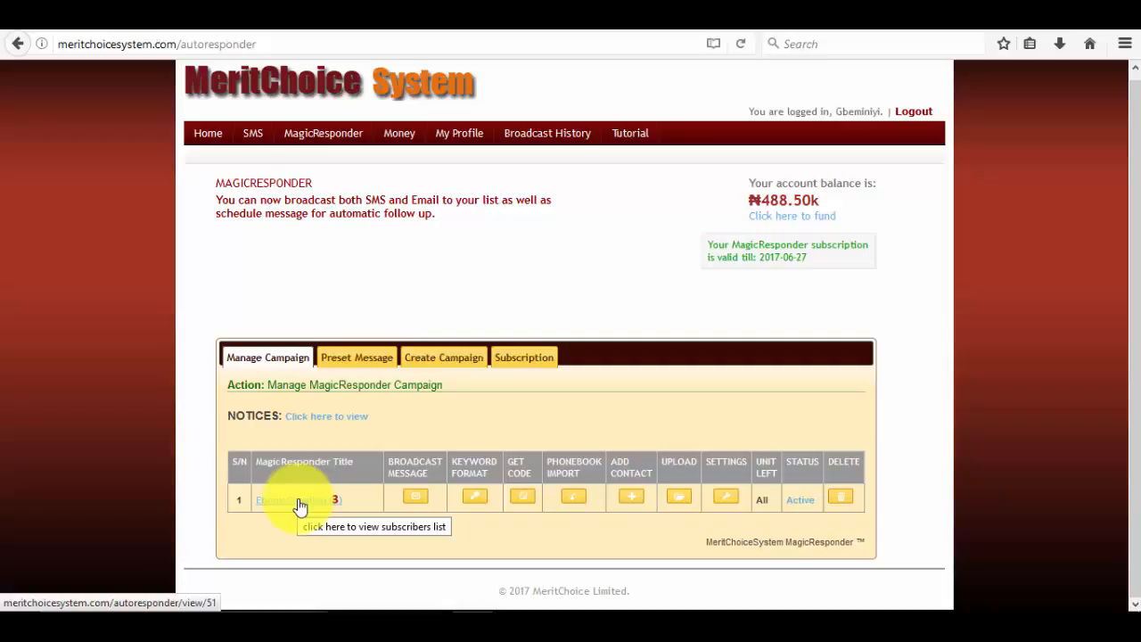
pyautogui.click(726, 501)
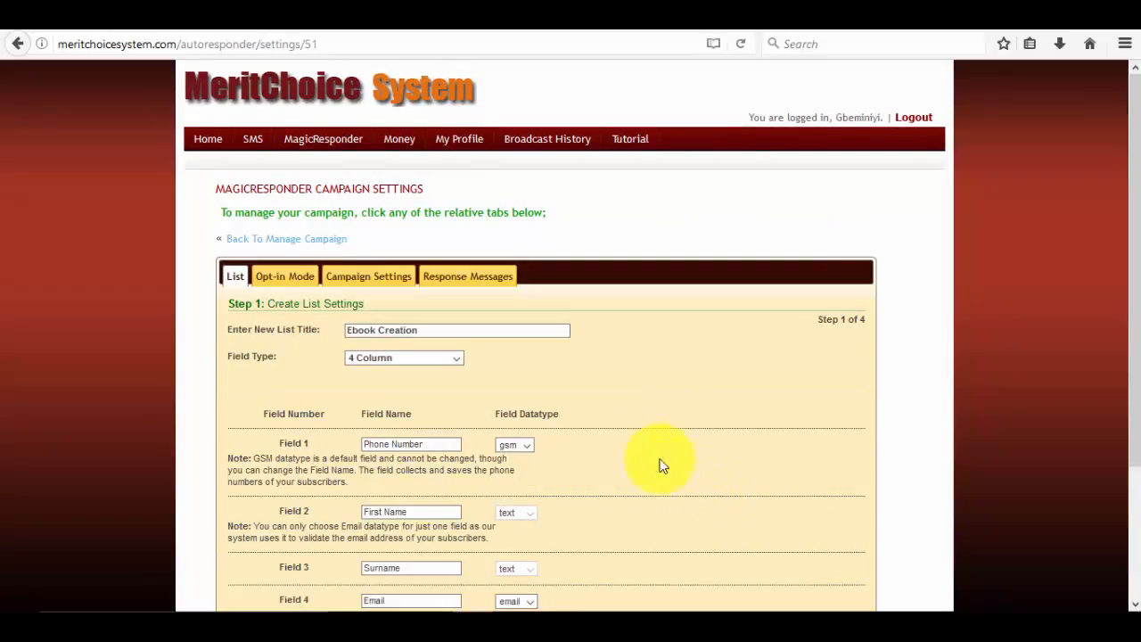
pyautogui.scroll(-3, 256, 332)
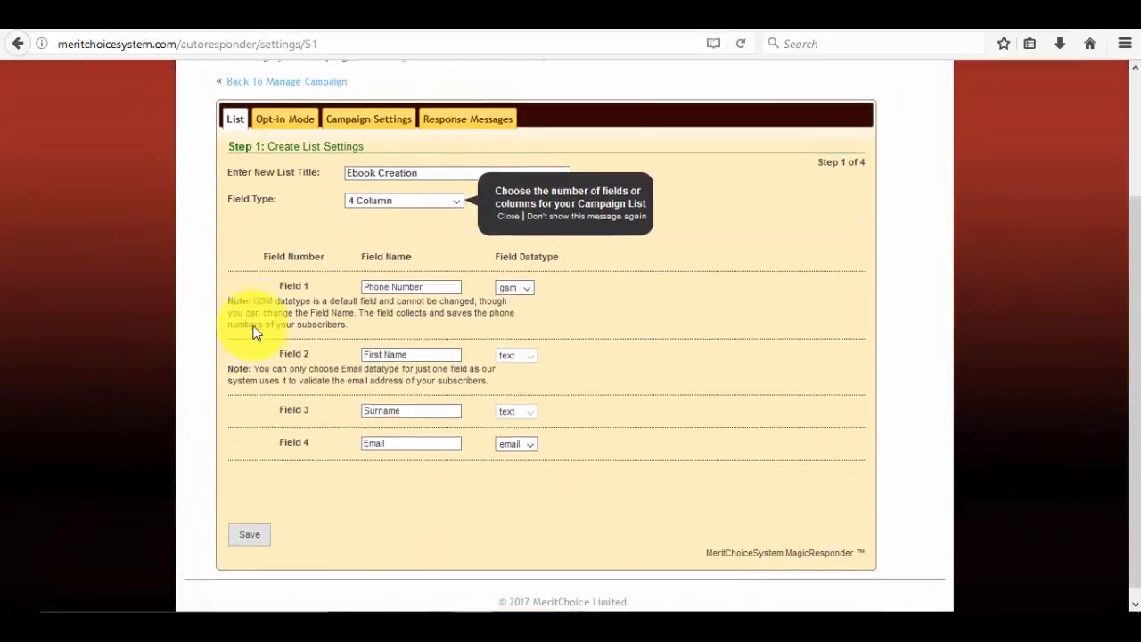
pyautogui.click(554, 207)
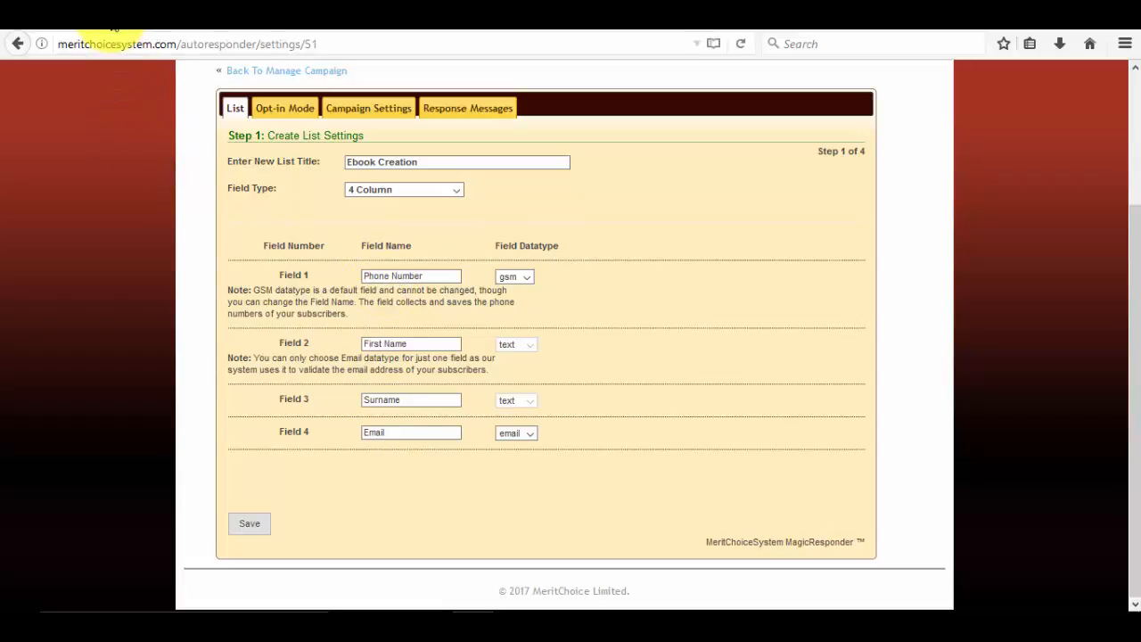
pyautogui.click(114, 28)
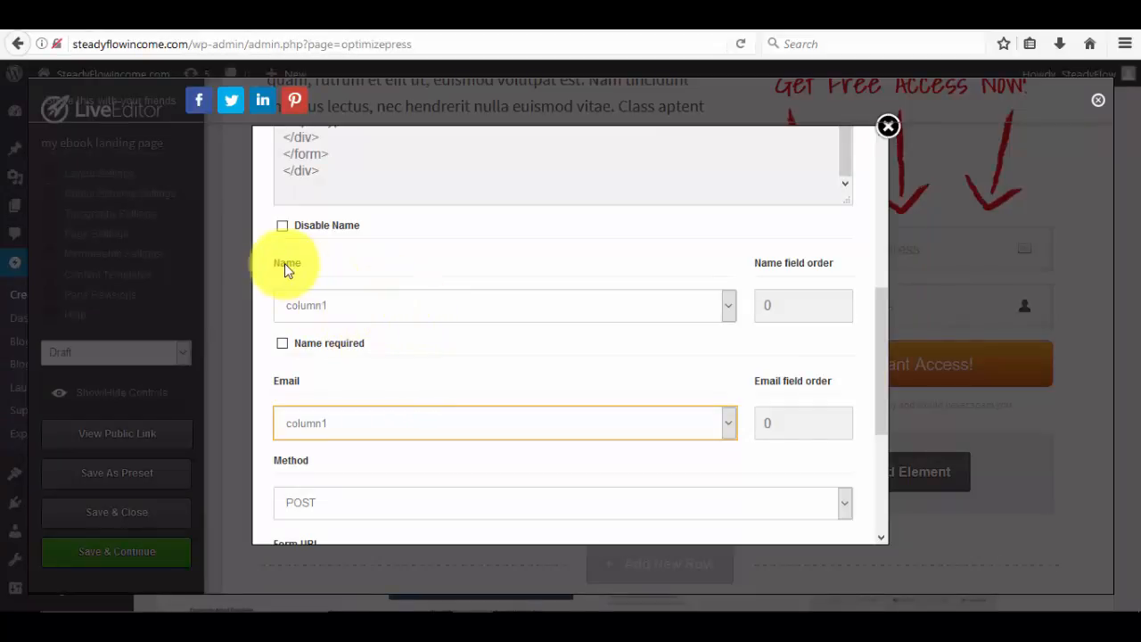
pyautogui.click(354, 312)
pyautogui.click(354, 312)
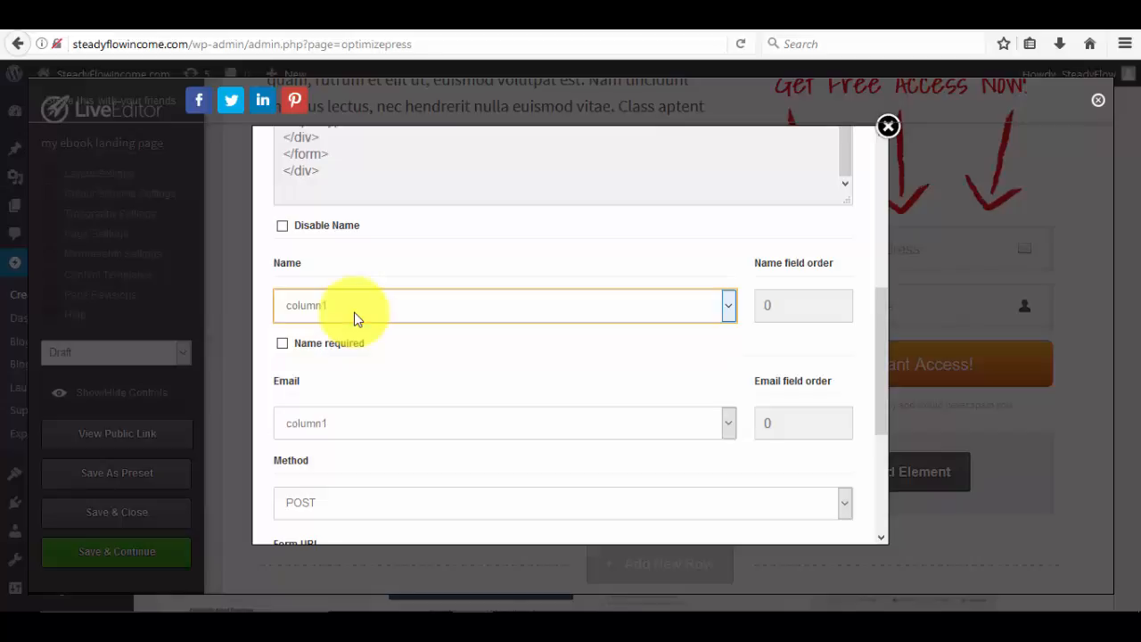
pyautogui.click(229, 16)
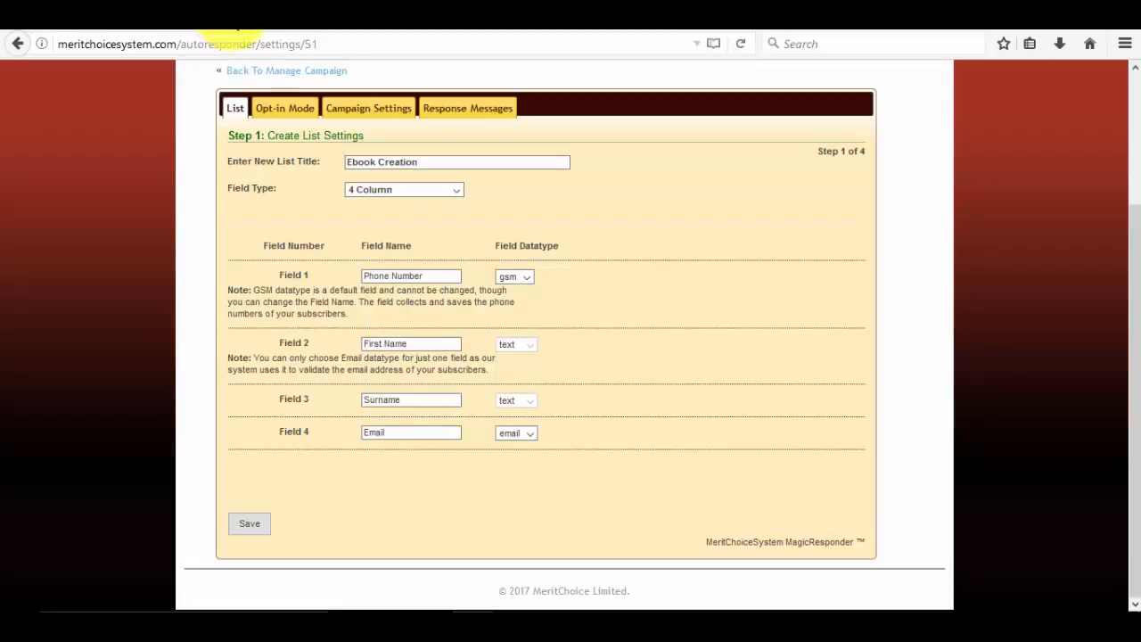
pyautogui.click(378, 275)
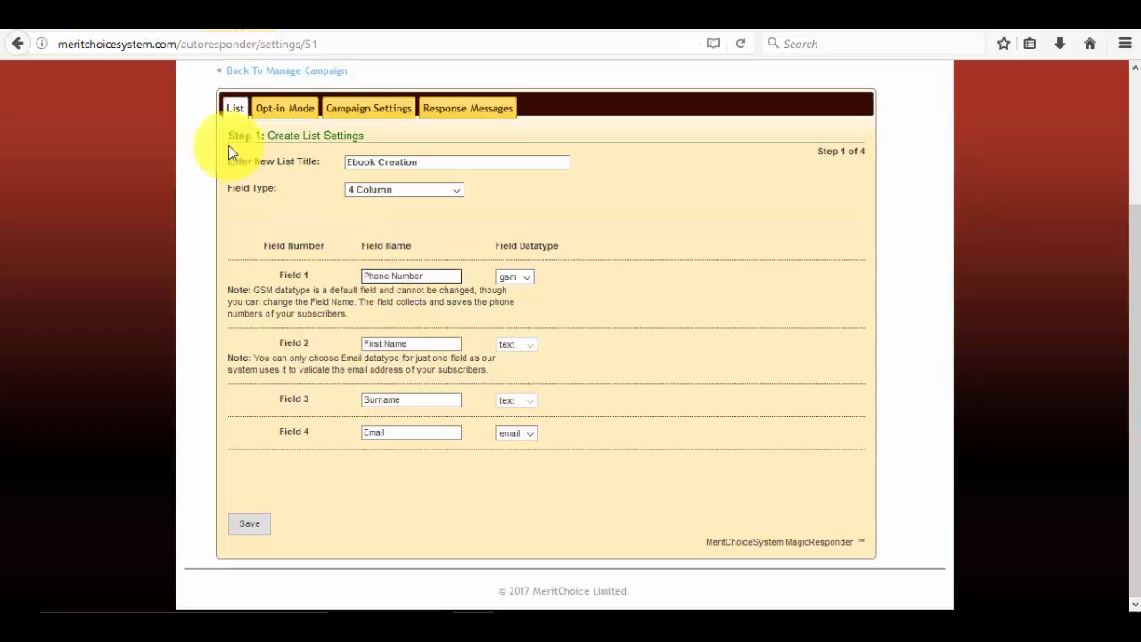
pyautogui.click(99, 16)
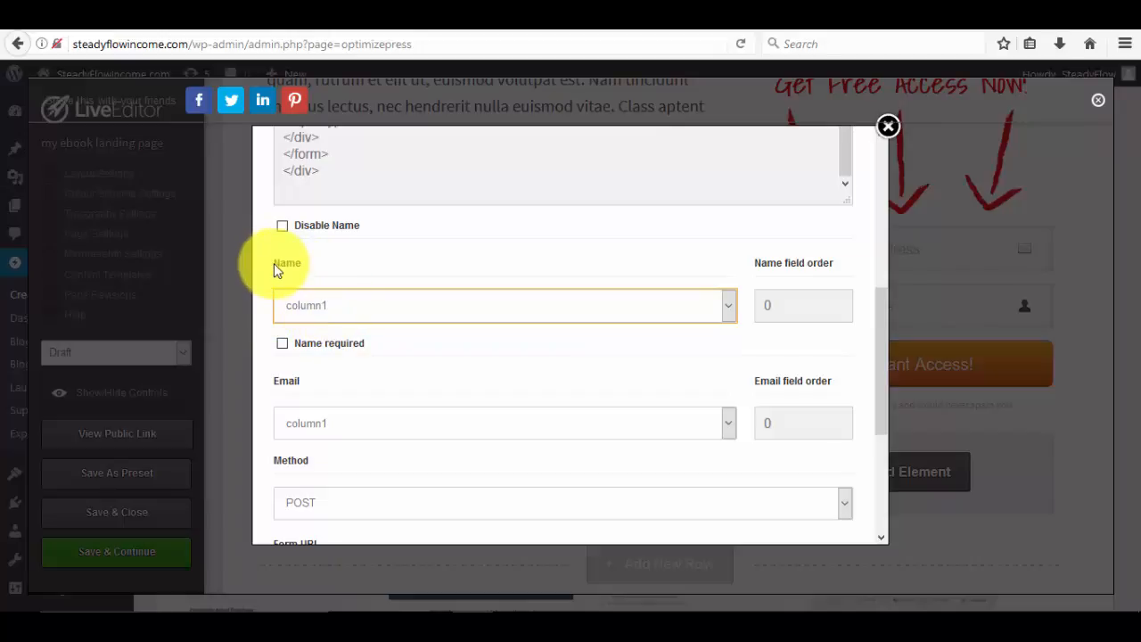
pyautogui.moveTo(274, 263); pyautogui.dragTo(305, 264)
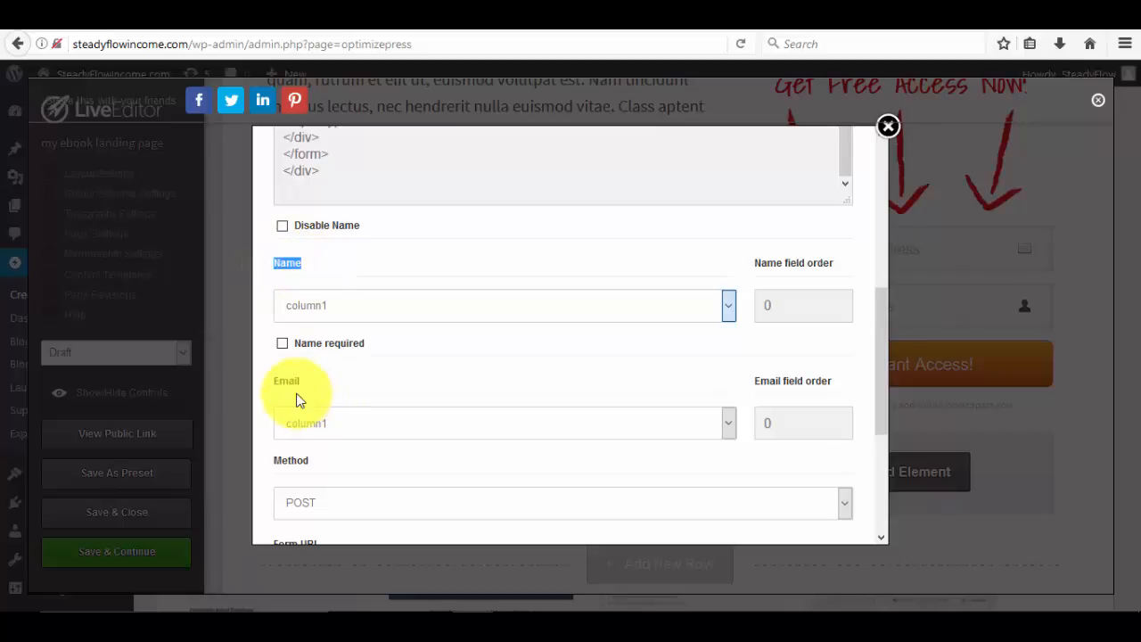
pyautogui.click(312, 421)
pyautogui.click(275, 385)
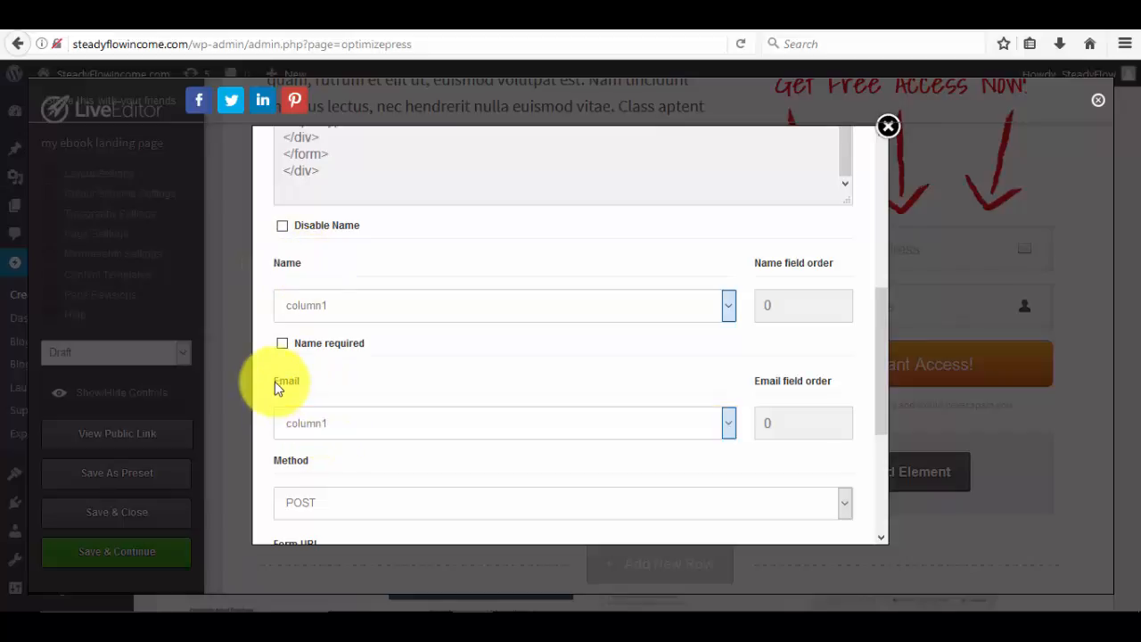
pyautogui.moveTo(275, 381); pyautogui.dragTo(315, 396)
pyautogui.scroll(-4, 316, 396)
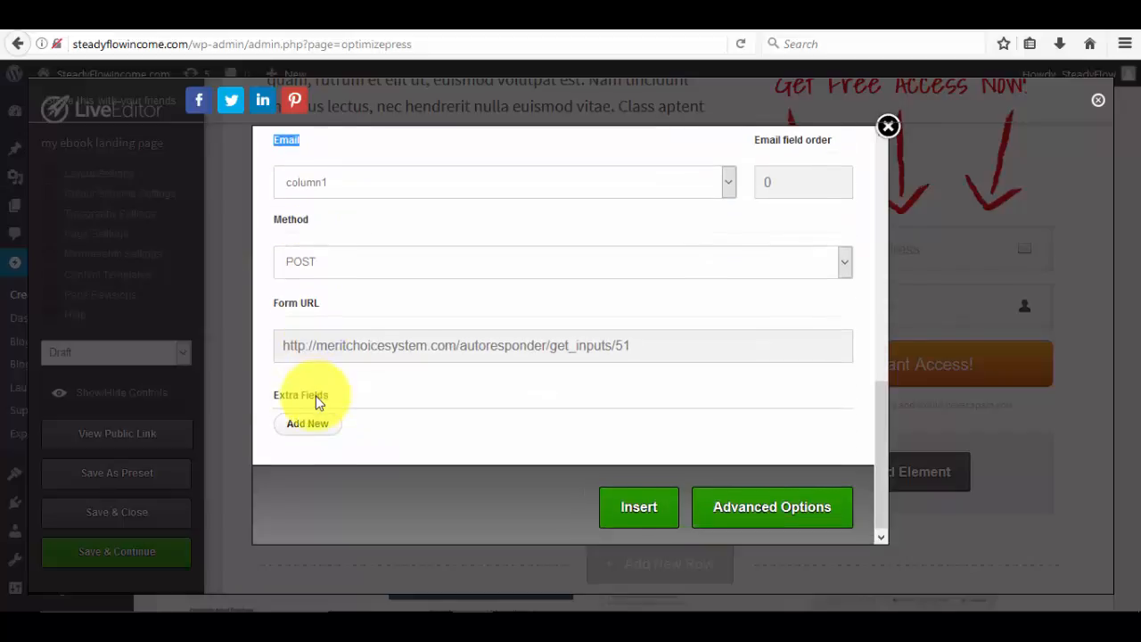
pyautogui.scroll(3, 319, 384)
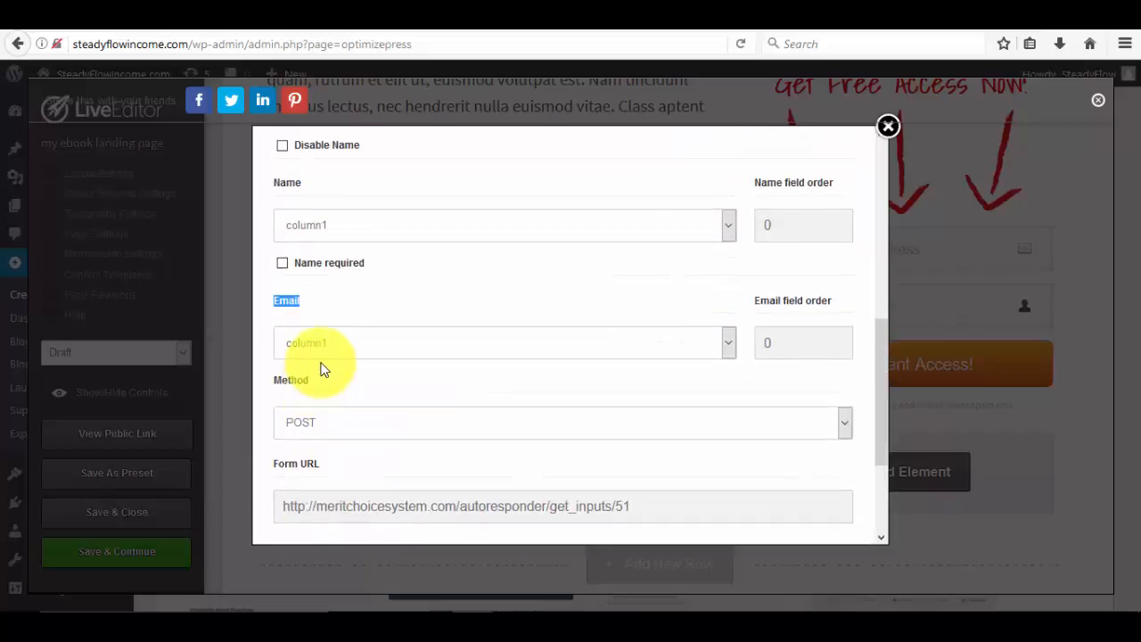
pyautogui.scroll(-3, 321, 371)
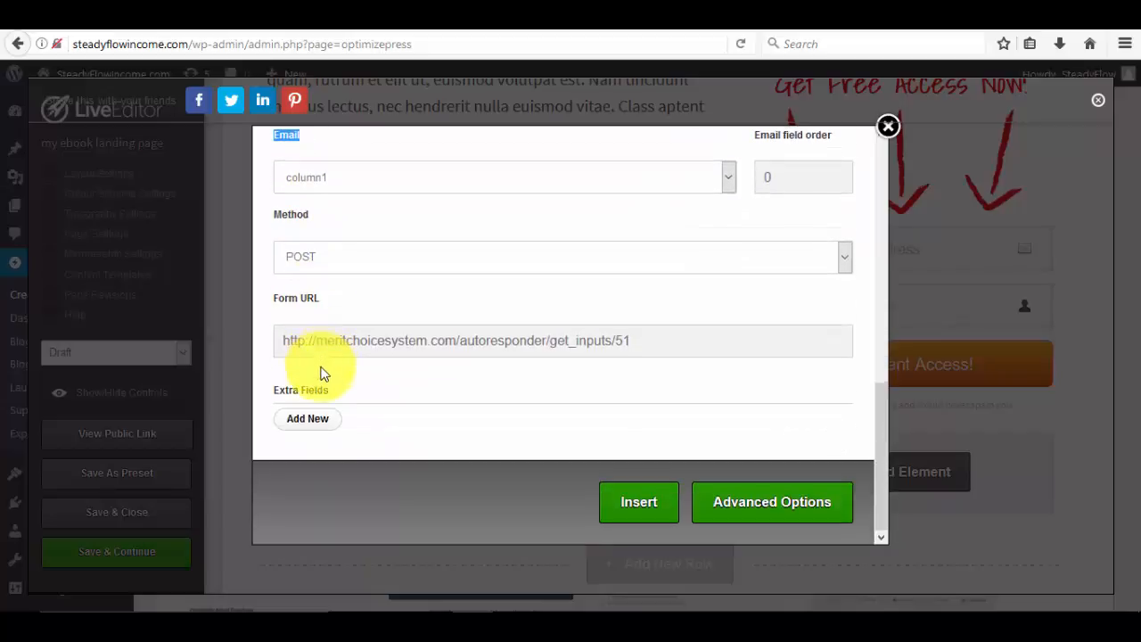
# Add a required extra field on column1 with the text 'Enter Your Phone Number'.
pyautogui.click(308, 419)
pyautogui.scroll(-3, 318, 432)
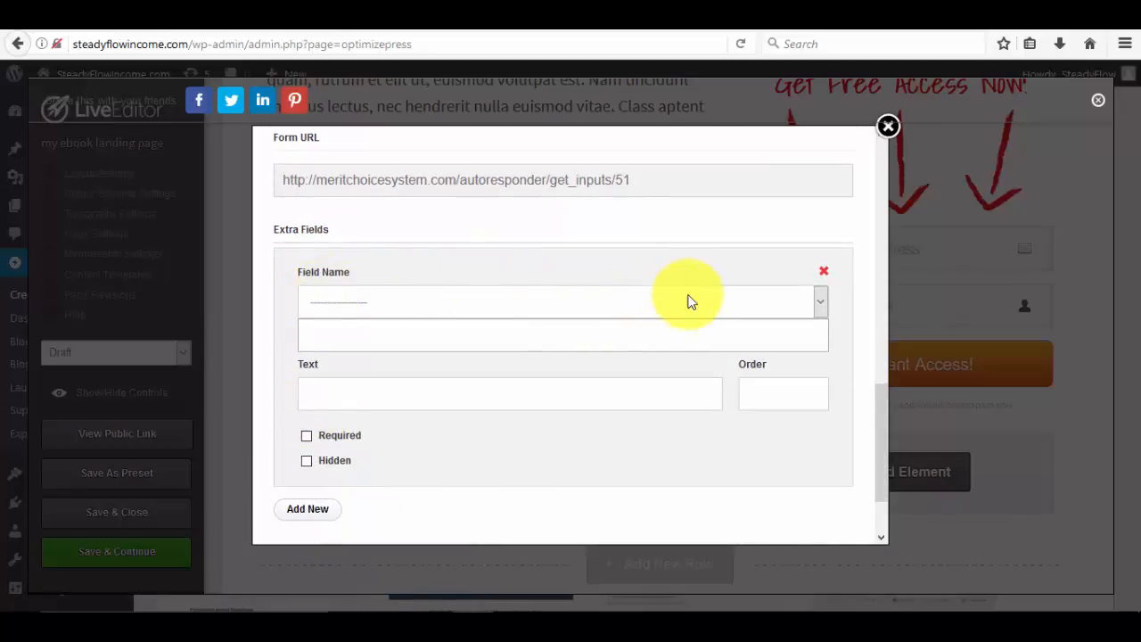
pyautogui.click(820, 304)
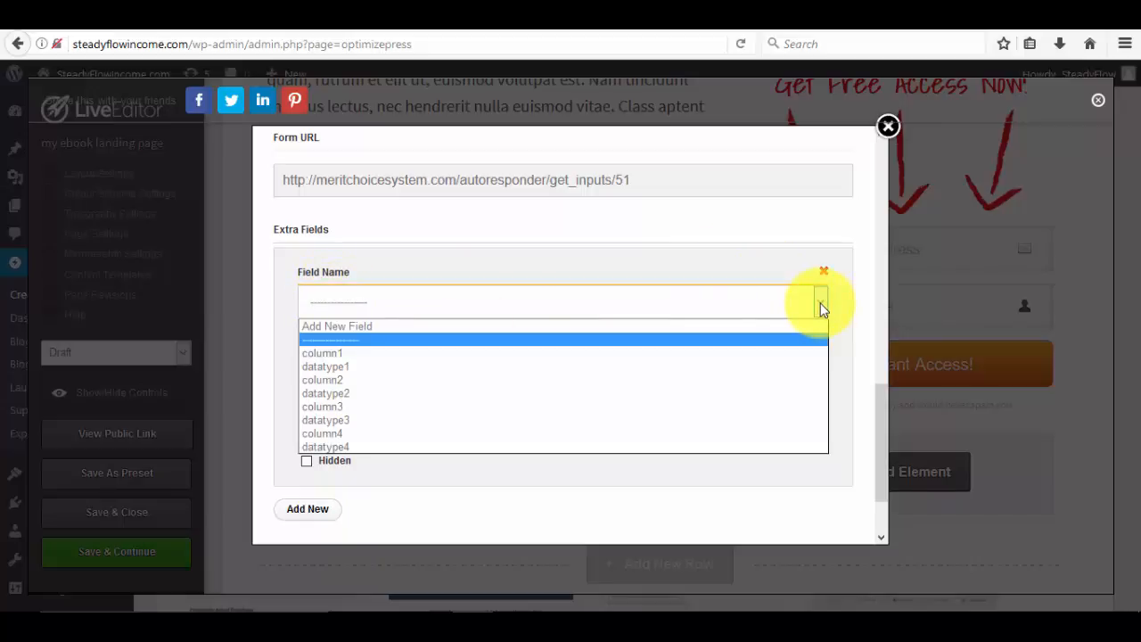
pyautogui.click(384, 354)
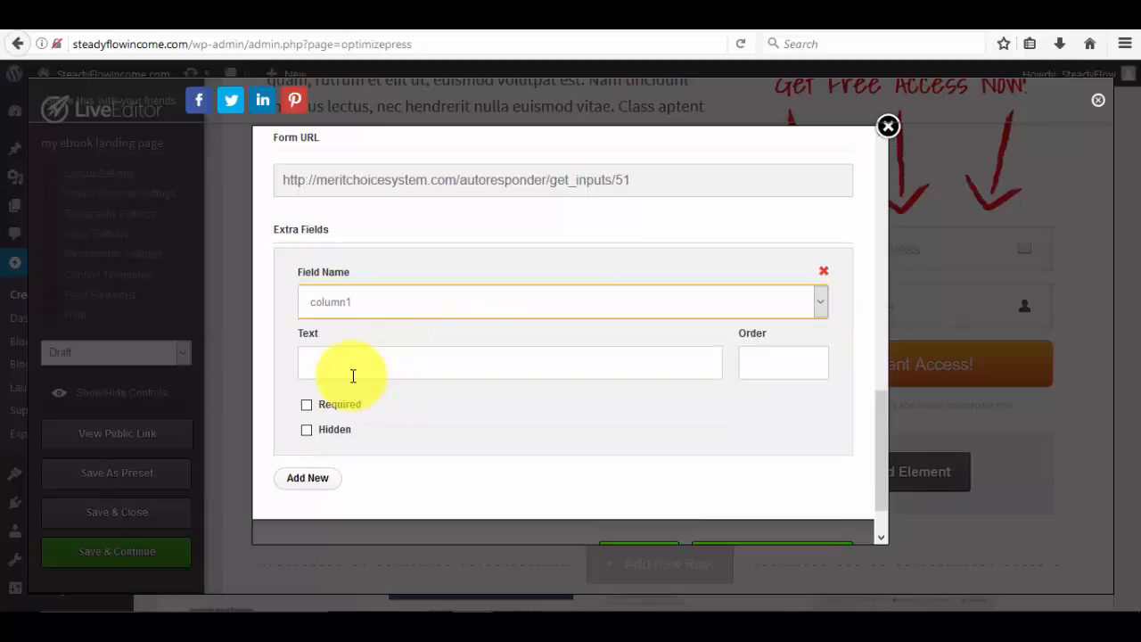
pyautogui.click(353, 375)
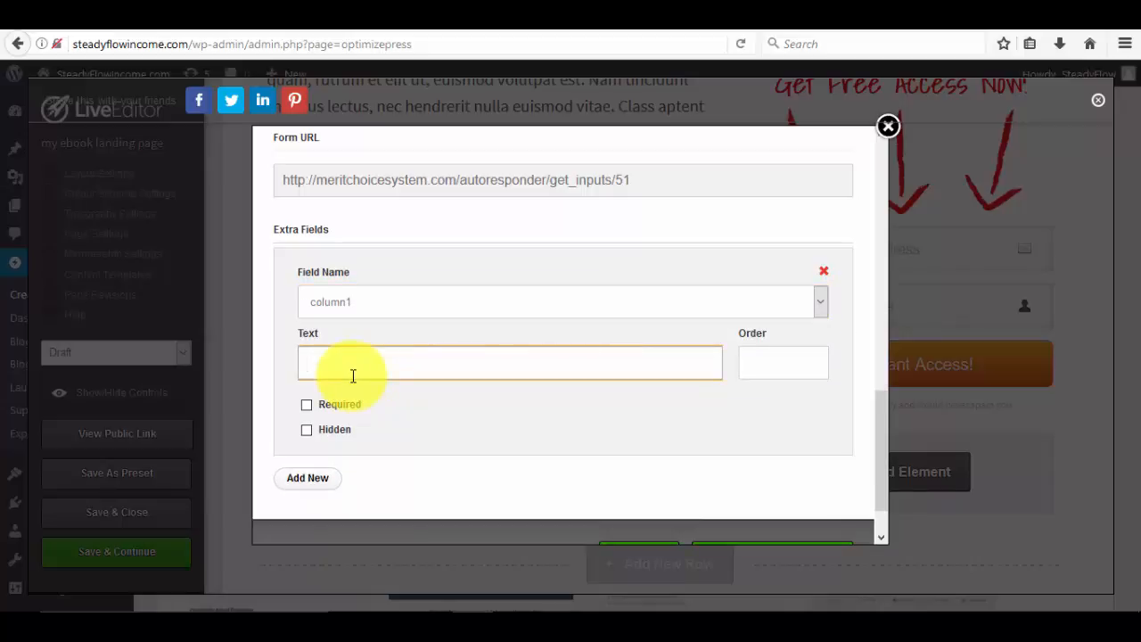
pyautogui.write('Enter Your Phone Number')
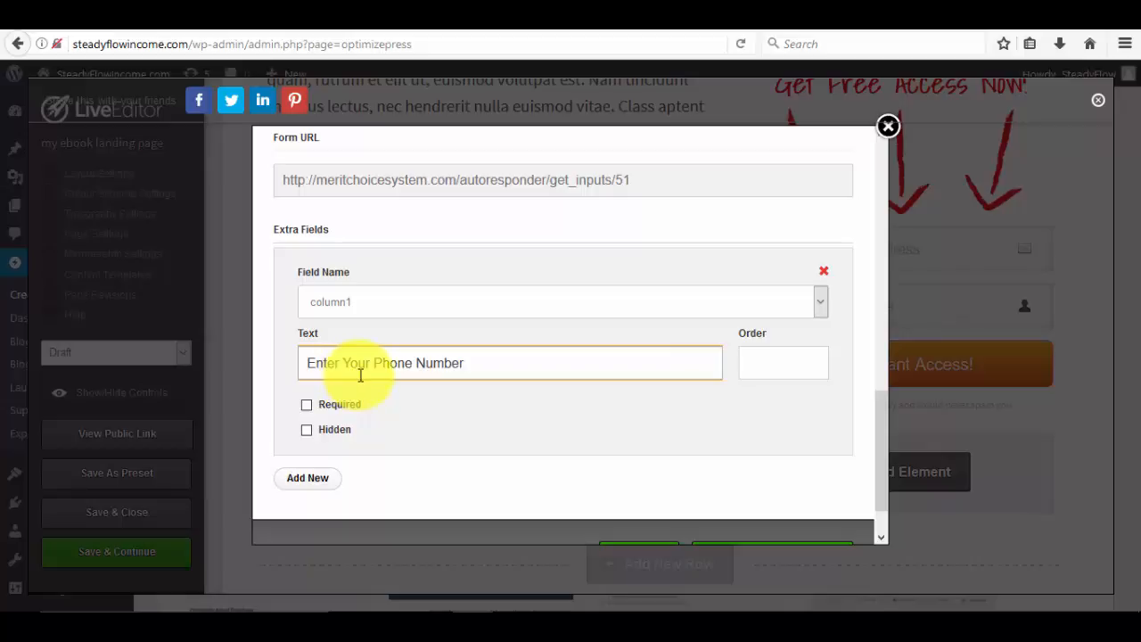
pyautogui.click(307, 410)
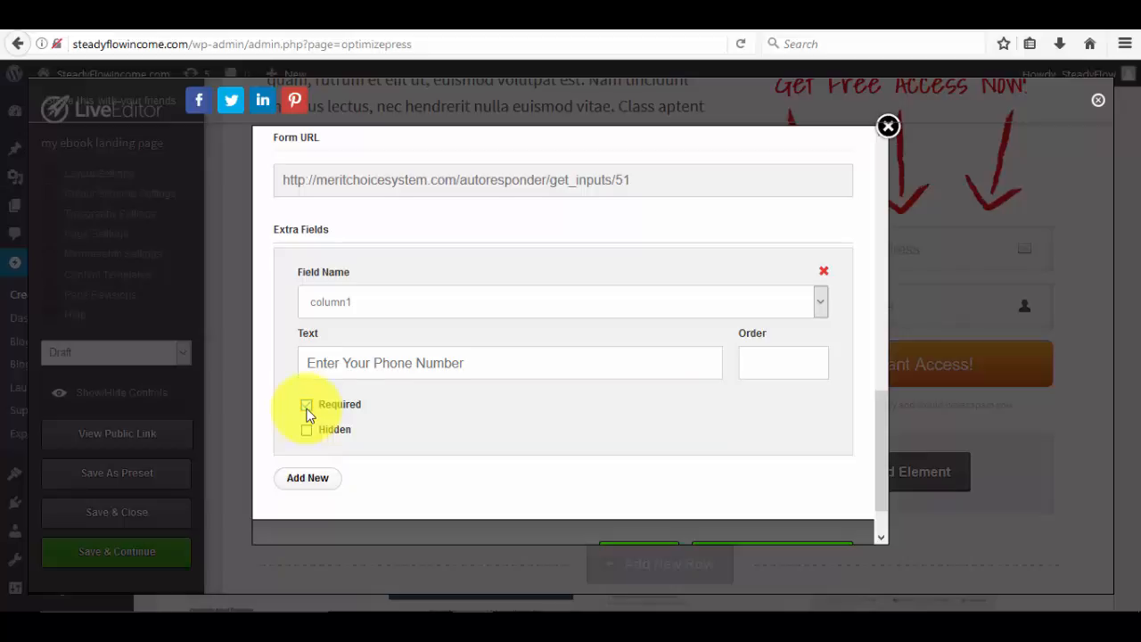
pyautogui.scroll(2, 309, 415)
pyautogui.scroll(-2, 308, 415)
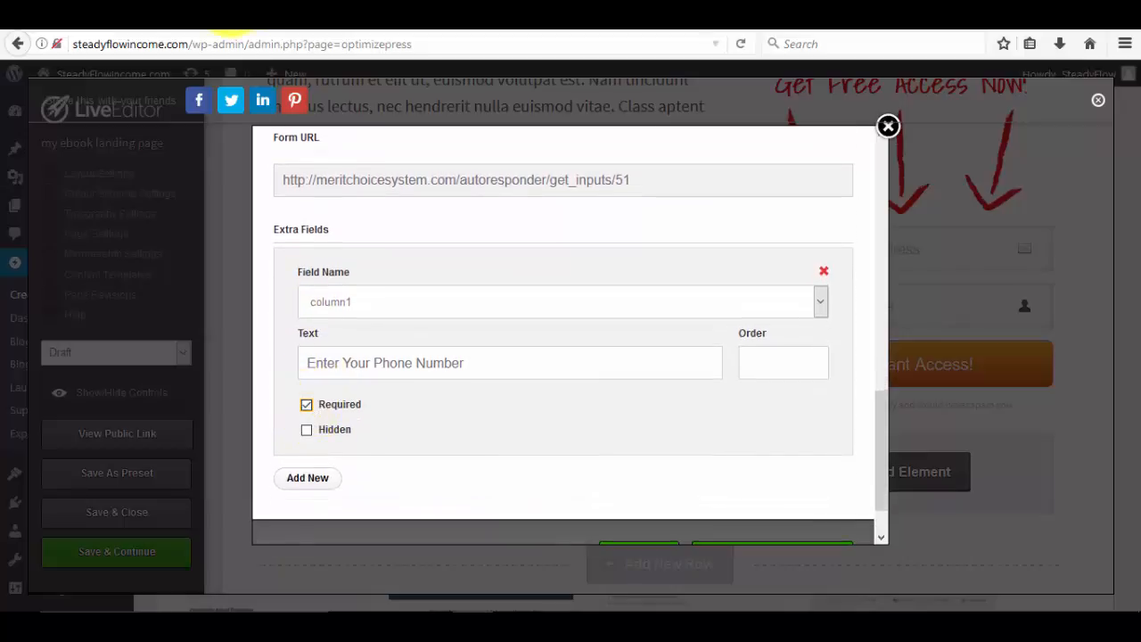
# Check the MeritChoice campaign's First Name field, then focus the OptimizePress Name field mapping.
pyautogui.click(250, 13)
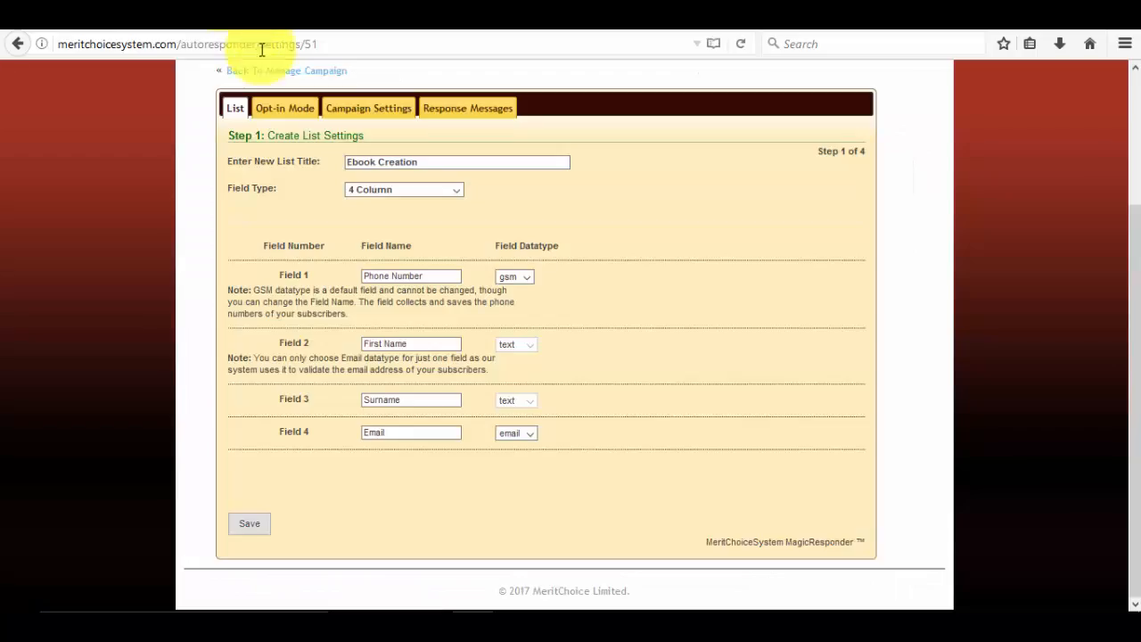
pyautogui.click(406, 347)
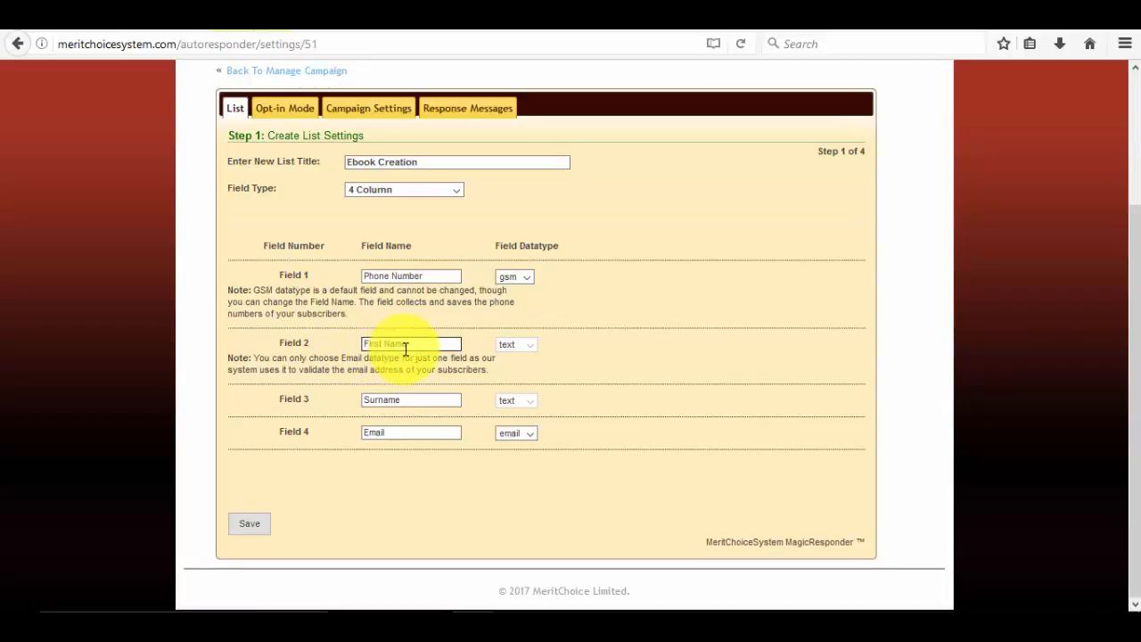
pyautogui.click(134, 12)
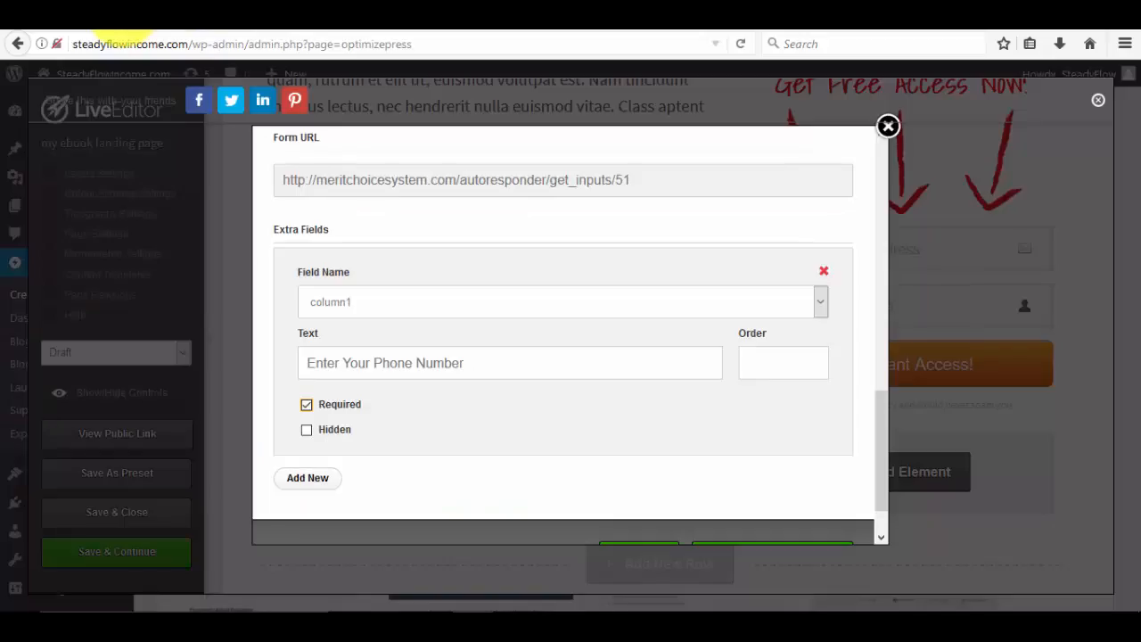
pyautogui.scroll(5, 388, 368)
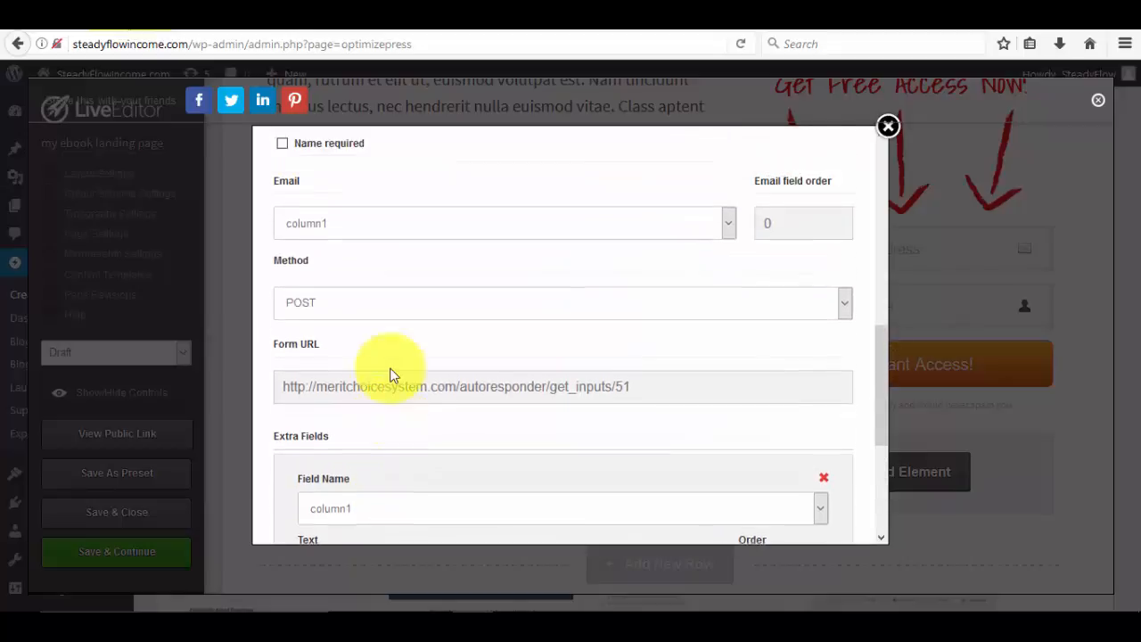
pyautogui.scroll(2, 389, 374)
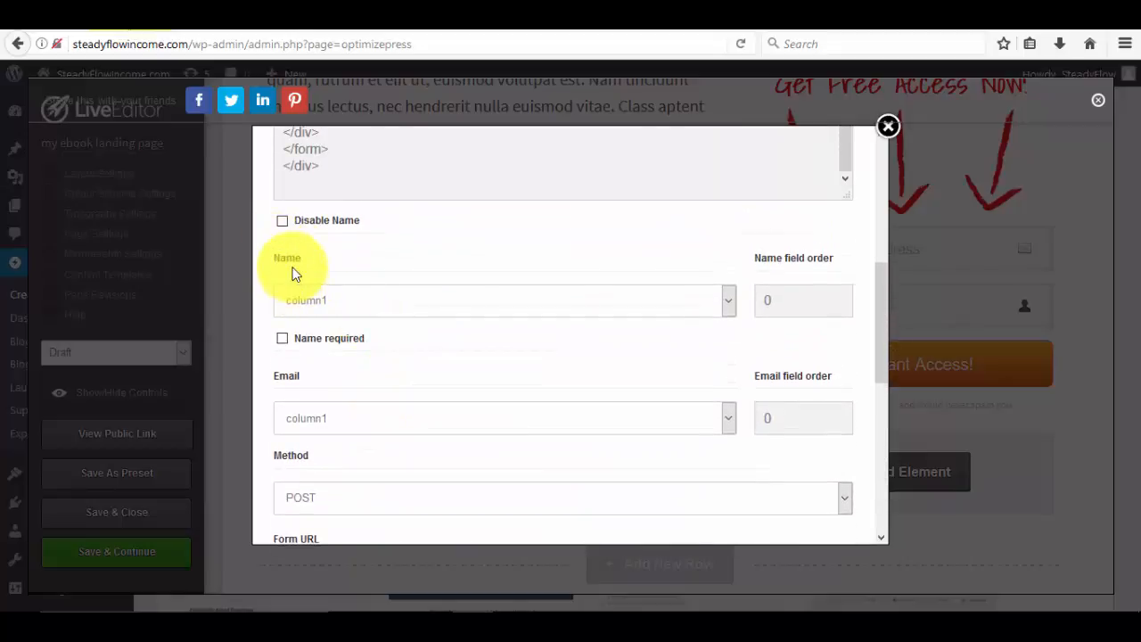
pyautogui.moveTo(271, 254); pyautogui.dragTo(285, 254)
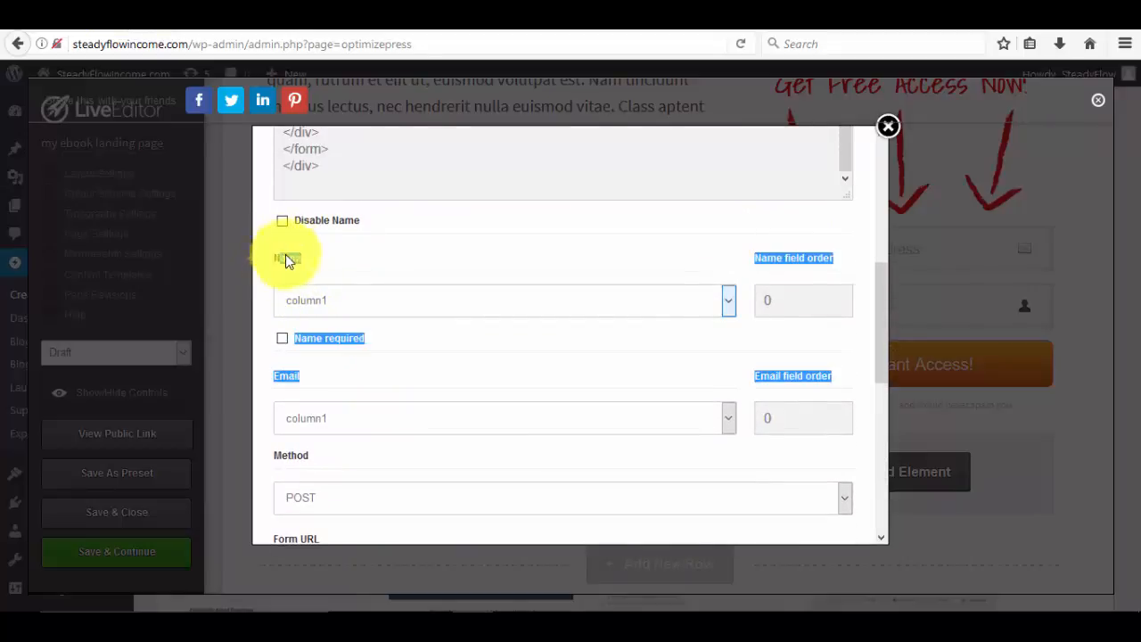
pyautogui.click(299, 259)
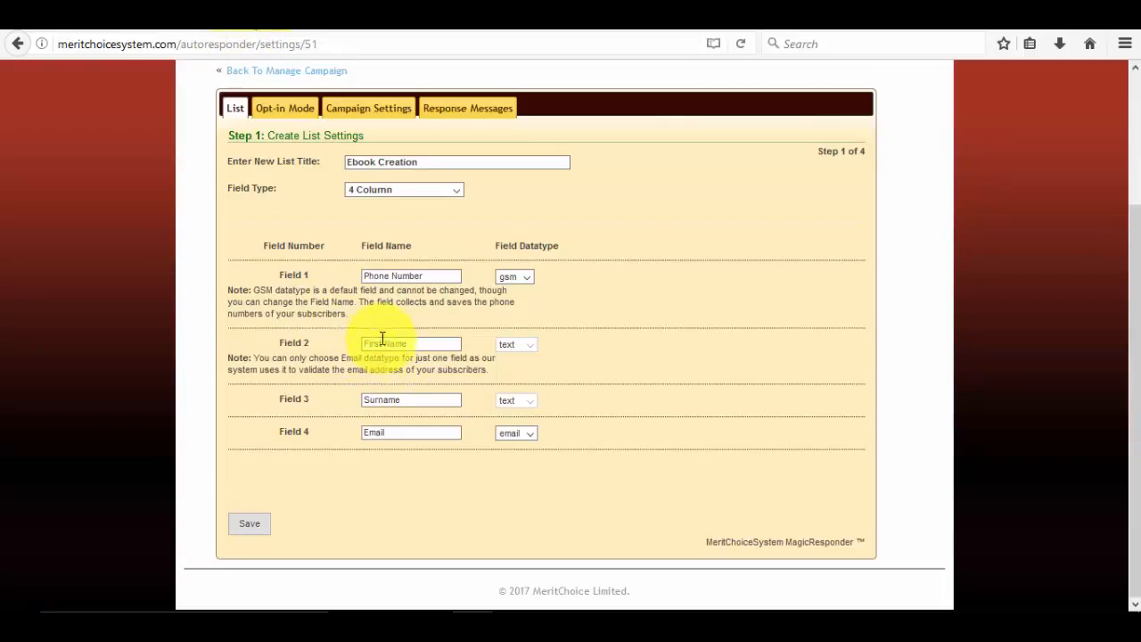
# Enter 'First Name' as the Field 2 label and review the phone number field's text.
pyautogui.click(364, 340)
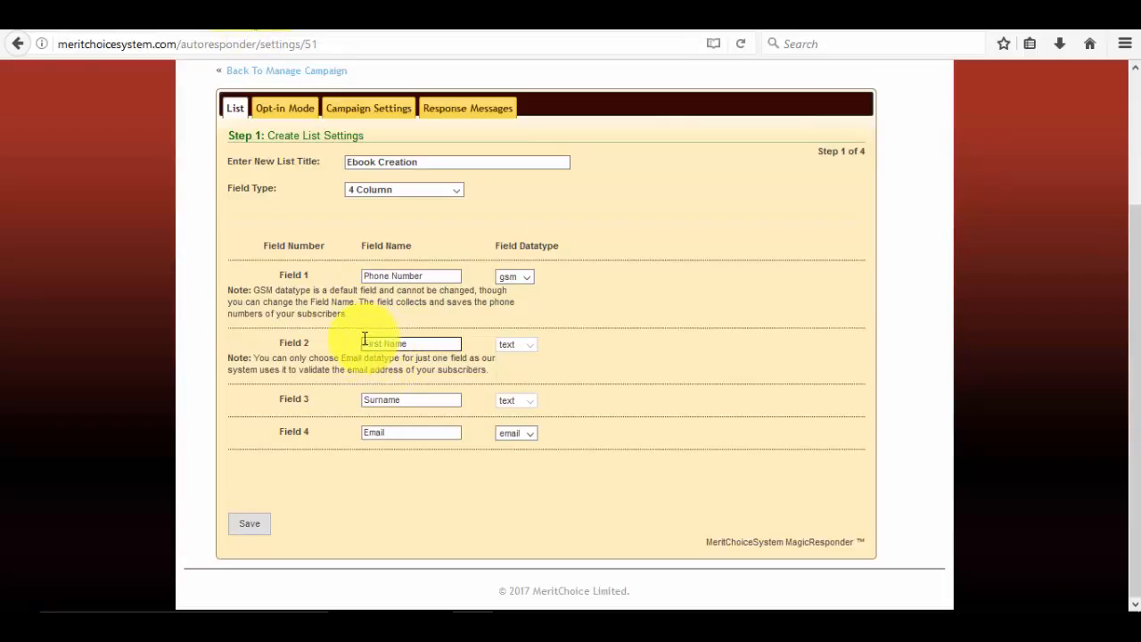
pyautogui.write('First Name')
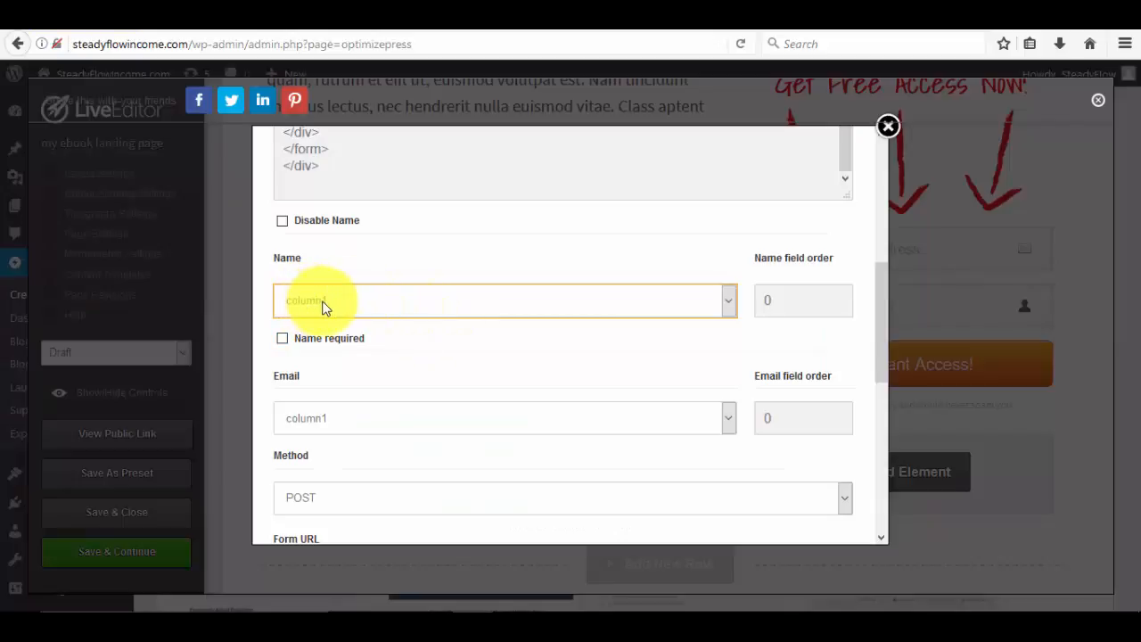
pyautogui.scroll(-5, 420, 285)
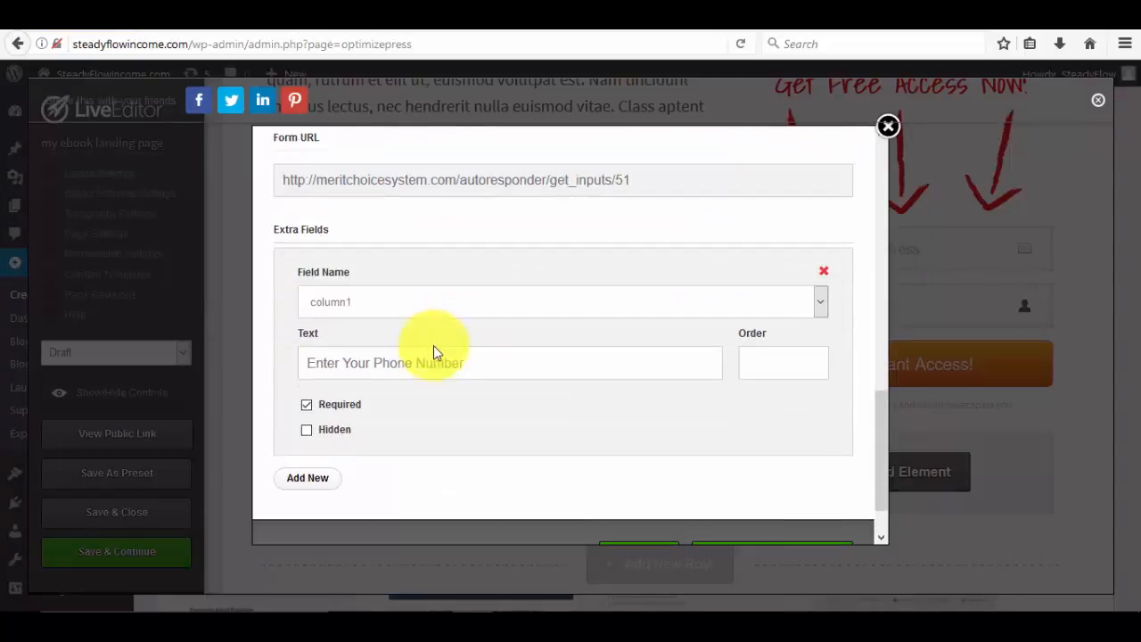
pyautogui.click(433, 364)
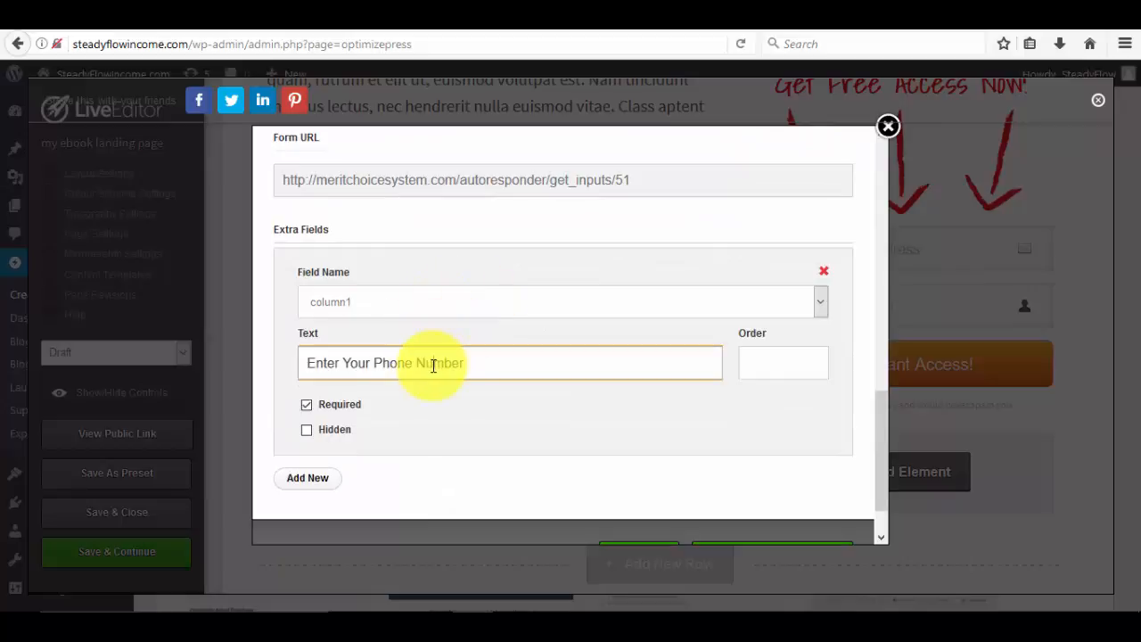
pyautogui.scroll(10, 436, 343)
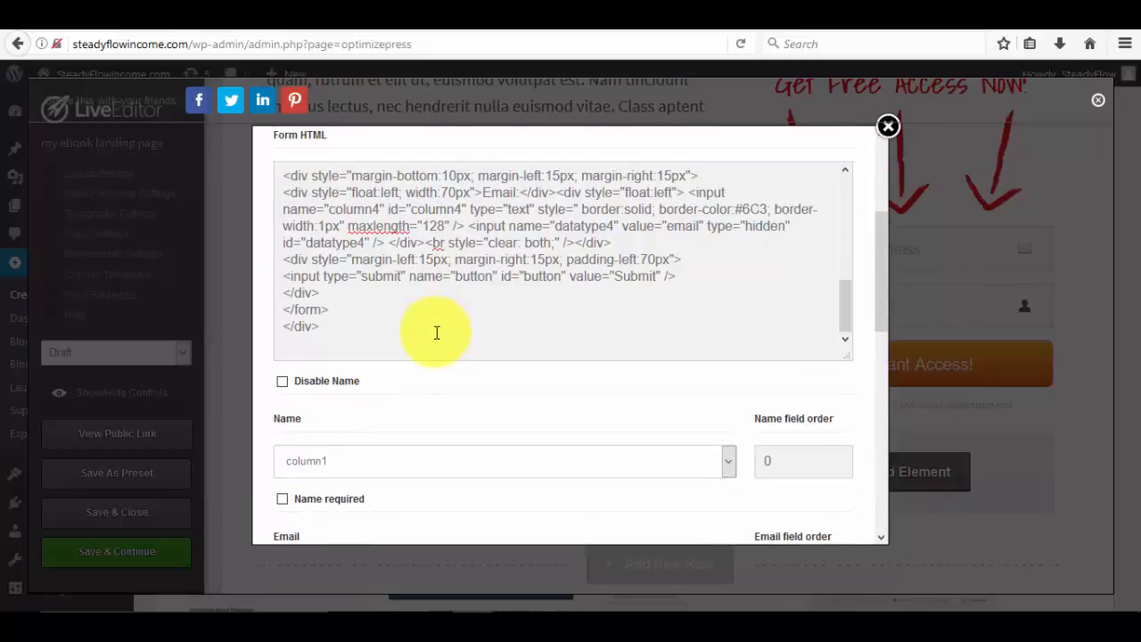
pyautogui.scroll(-3, 436, 332)
# Set the Name dropdown to column2 and tick Name required.
pyautogui.click(730, 306)
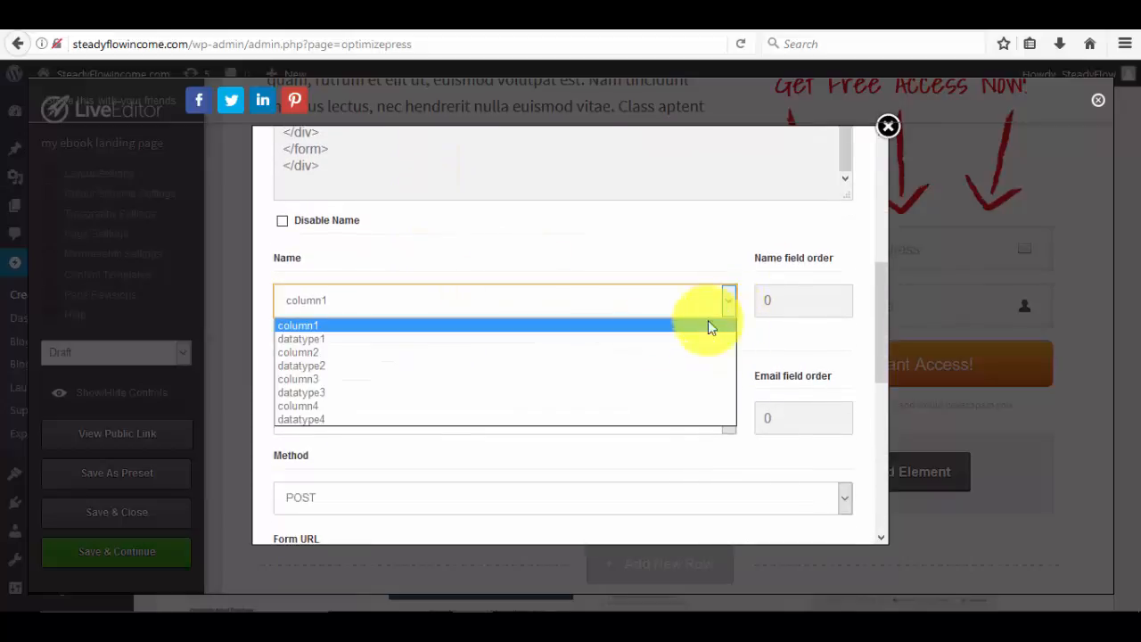
pyautogui.click(351, 353)
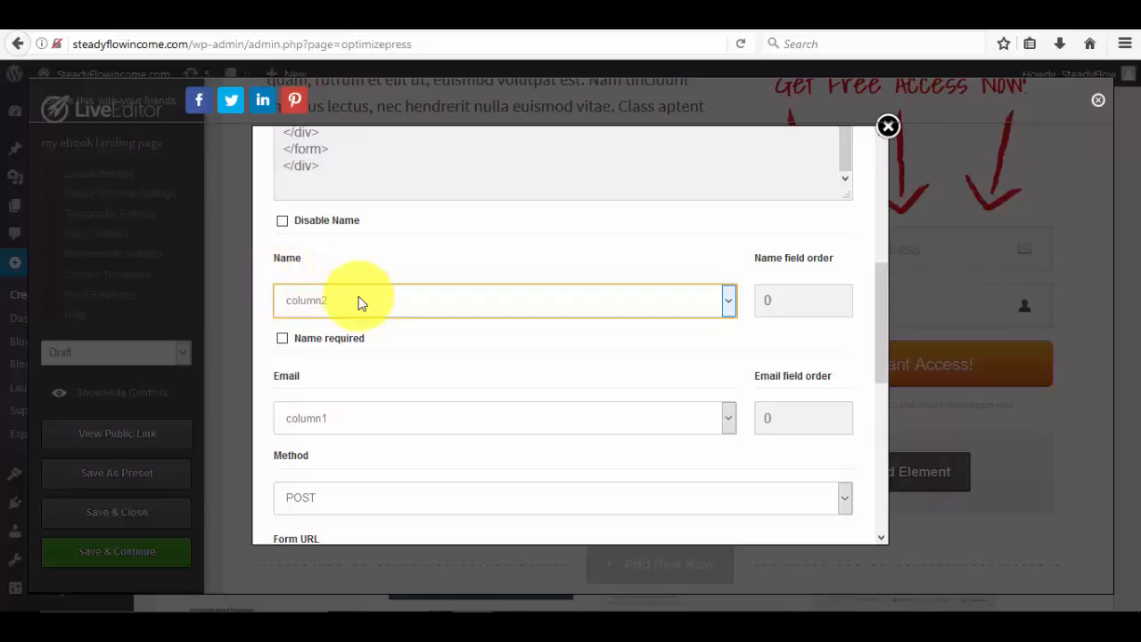
pyautogui.click(283, 344)
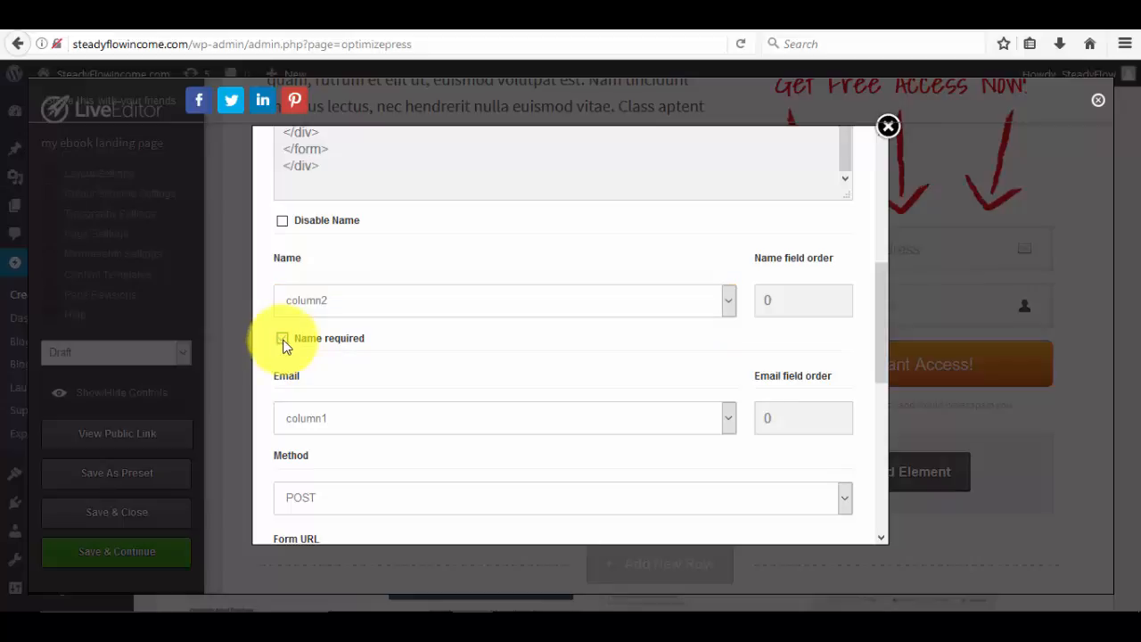
pyautogui.click(283, 342)
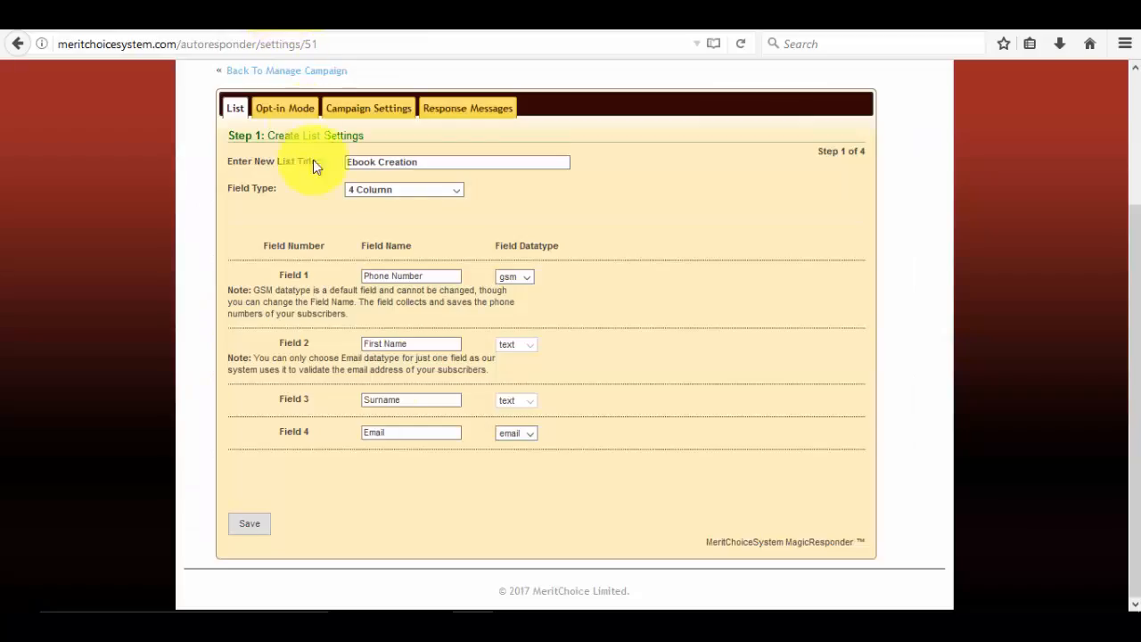
pyautogui.click(387, 400)
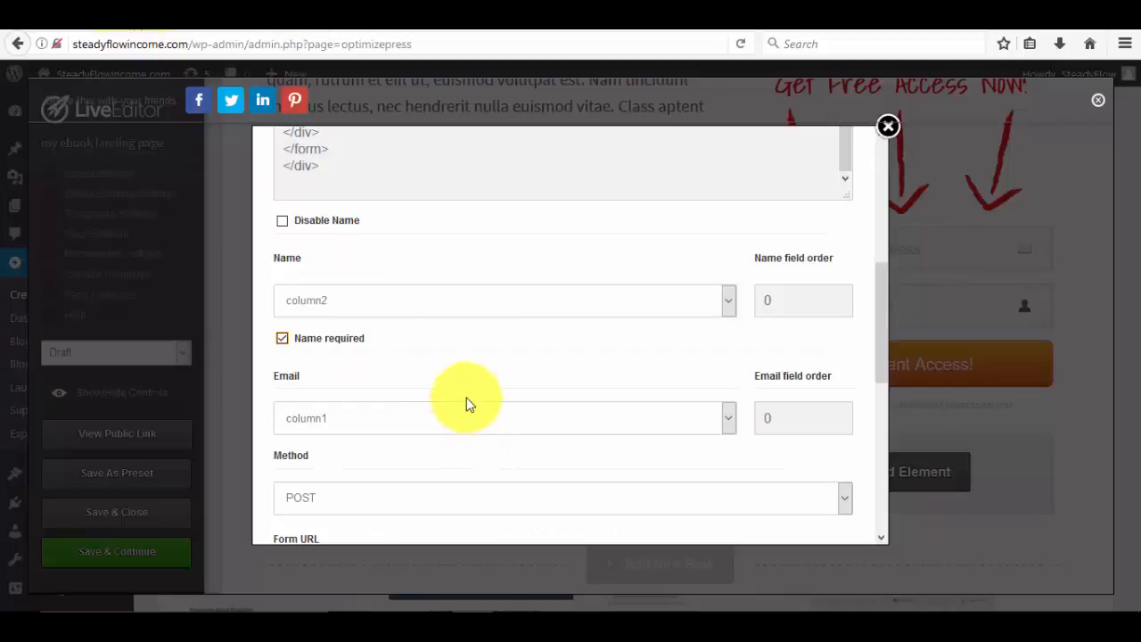
pyautogui.scroll(-3, 465, 401)
pyautogui.scroll(2, 381, 297)
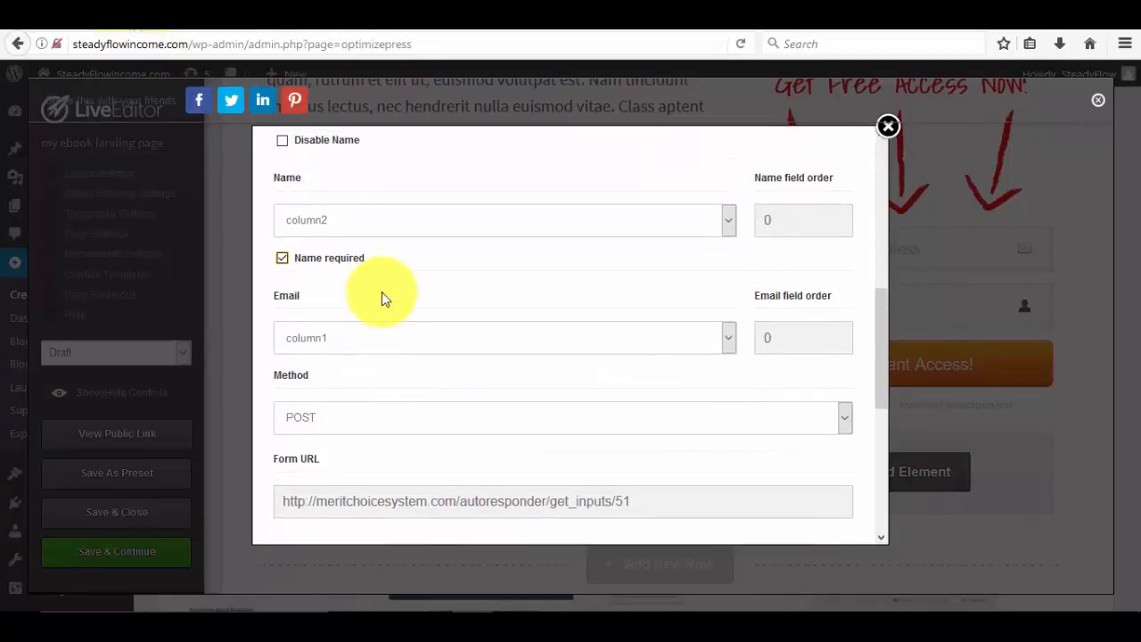
pyautogui.scroll(-7, 382, 297)
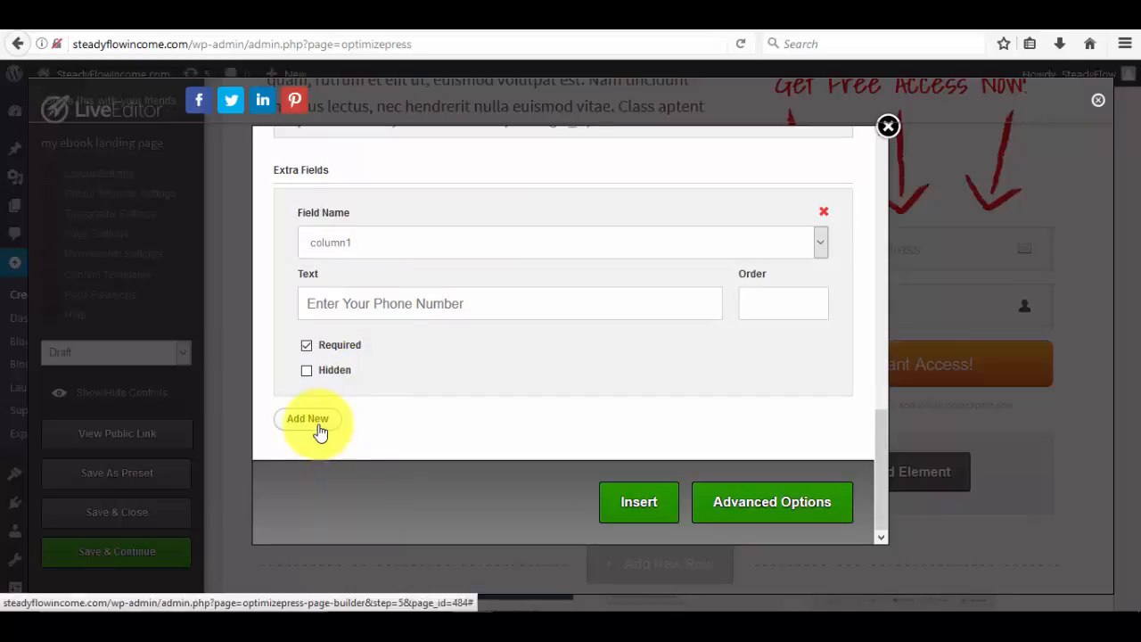
# Add a required extra field on column3 labelled 'Enter Your Surname'.
pyautogui.click(320, 432)
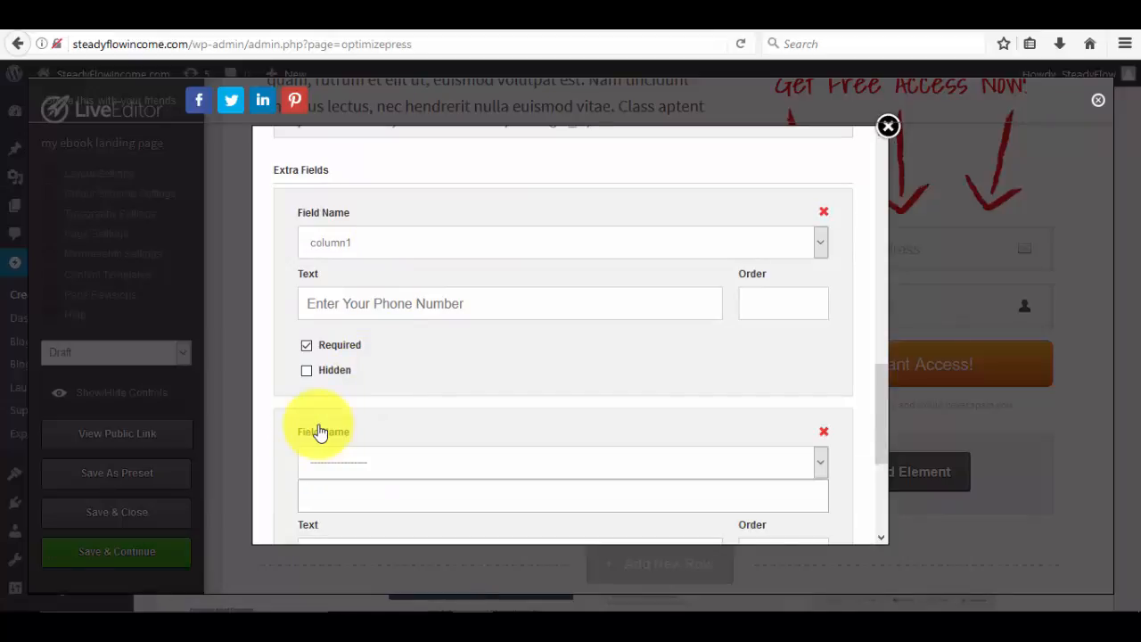
pyautogui.scroll(-4, 319, 428)
pyautogui.scroll(2, 458, 311)
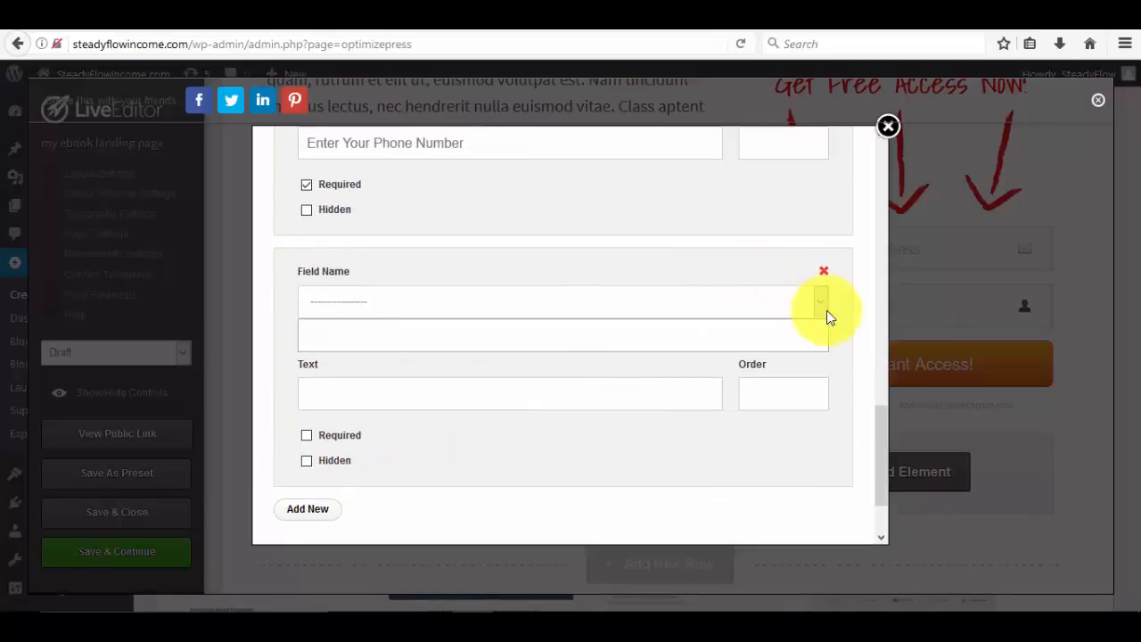
pyautogui.click(821, 313)
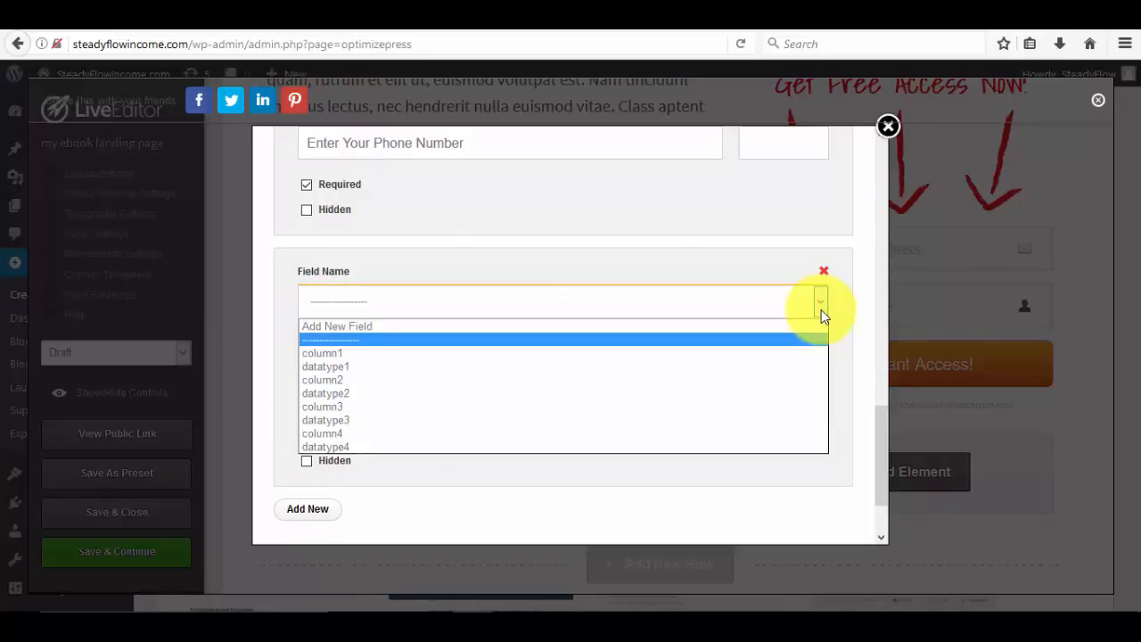
pyautogui.click(341, 402)
pyautogui.click(356, 360)
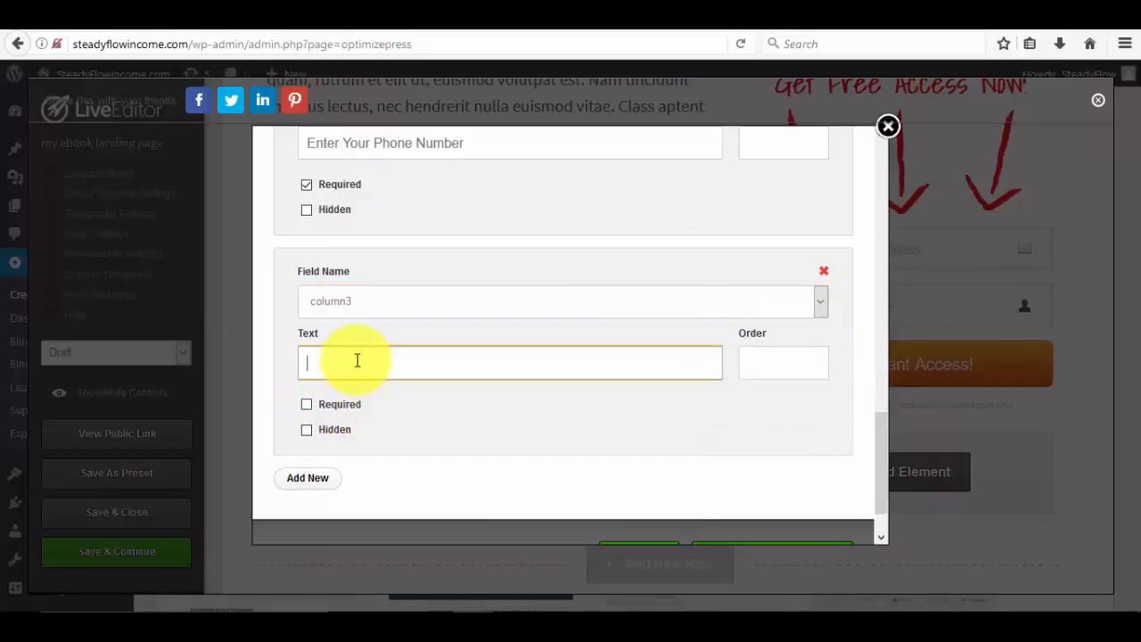
pyautogui.write('Enter Your Surname')
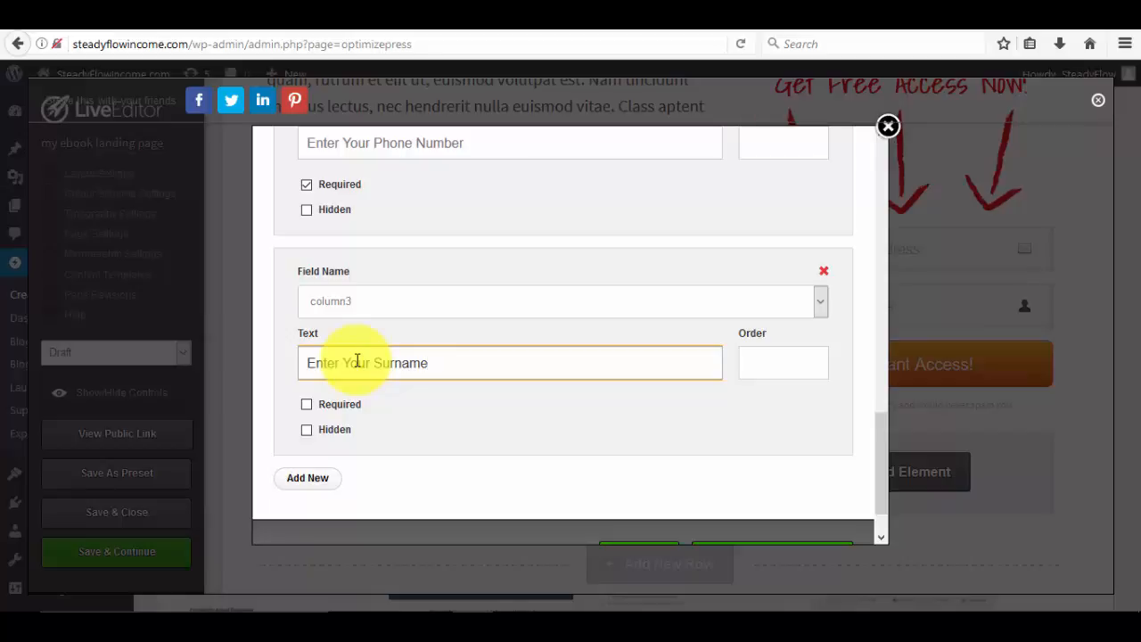
pyautogui.click(306, 406)
pyautogui.click(307, 407)
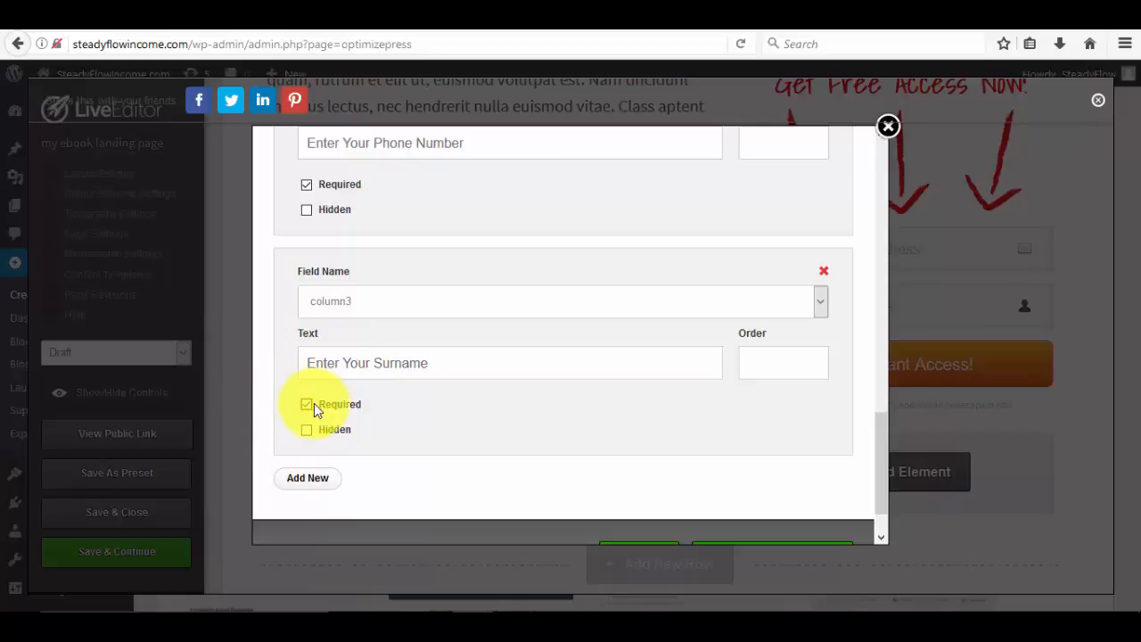
pyautogui.scroll(2, 314, 403)
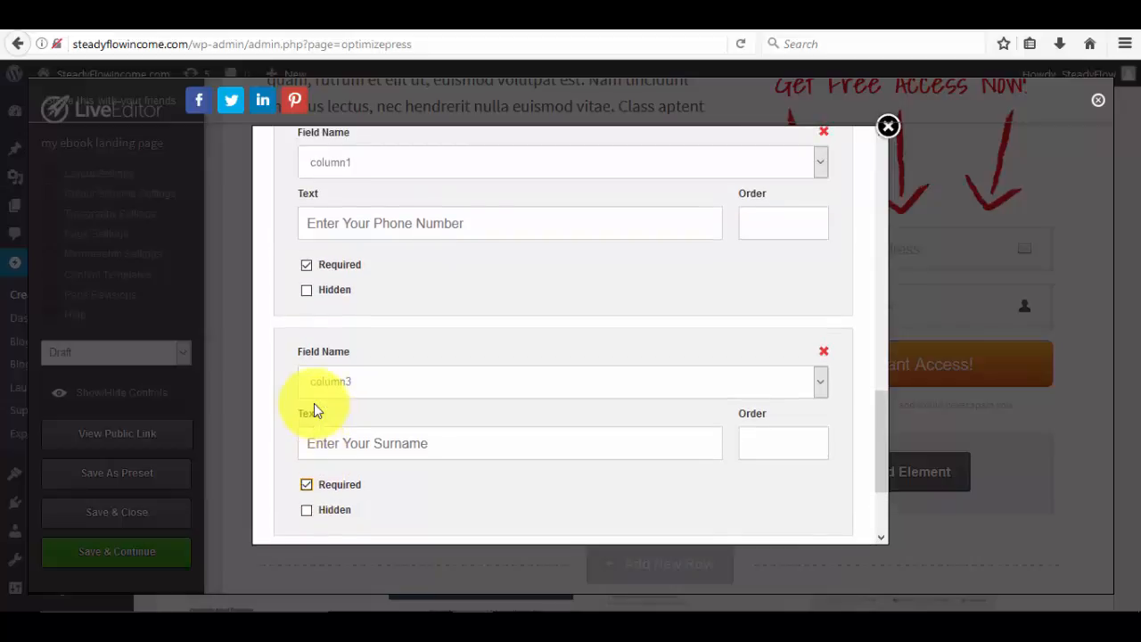
pyautogui.scroll(2, 314, 403)
pyautogui.scroll(-4, 314, 402)
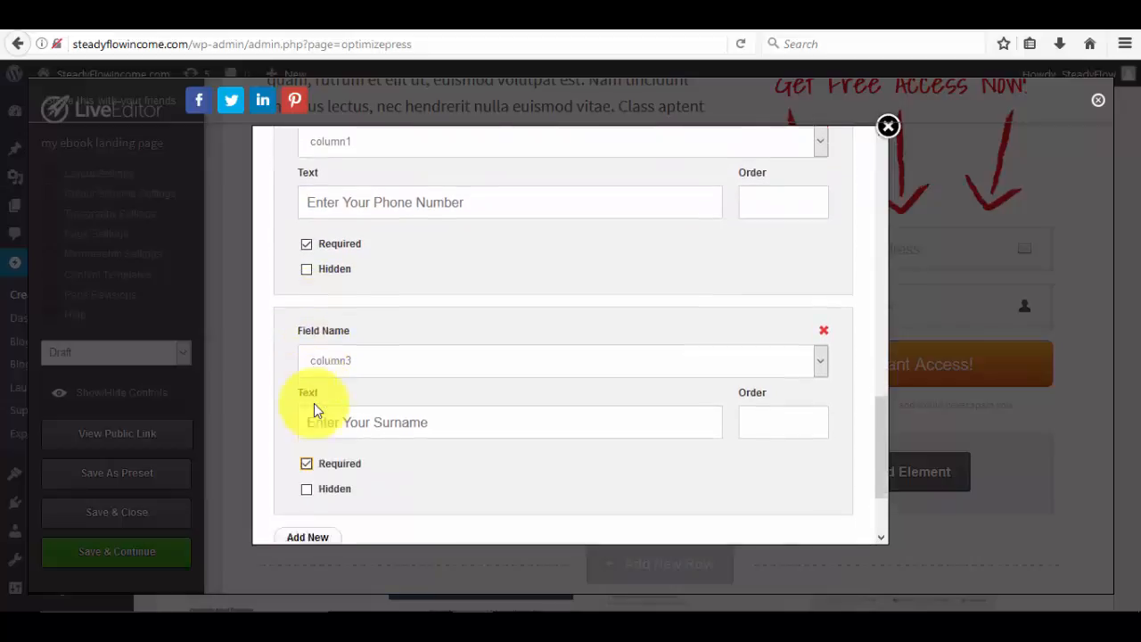
pyautogui.scroll(4, 314, 402)
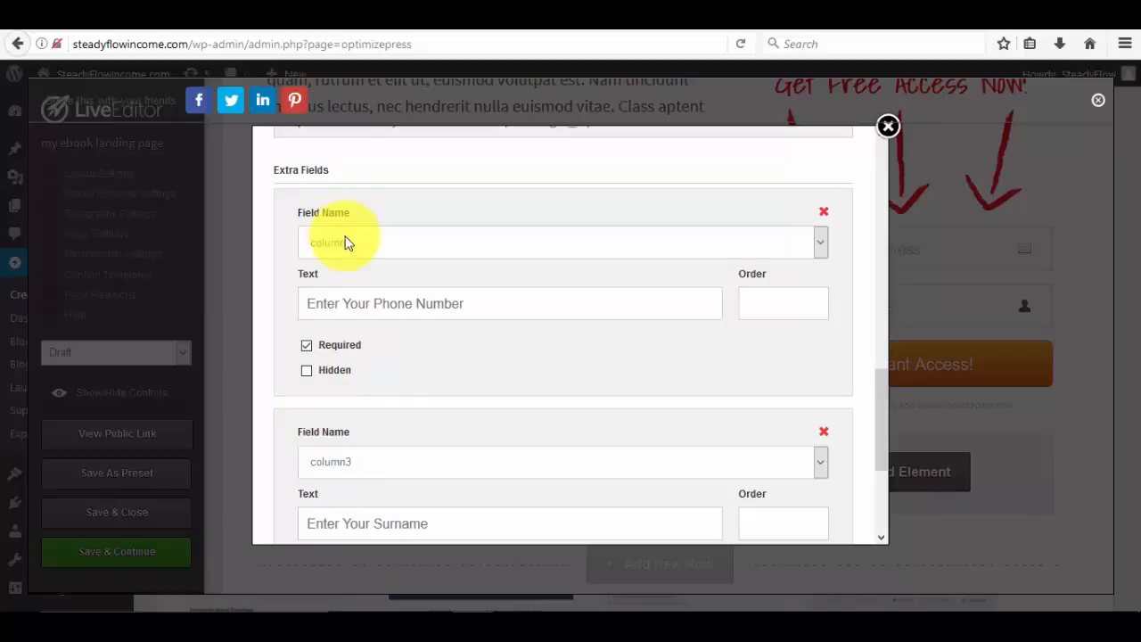
pyautogui.scroll(-4, 357, 419)
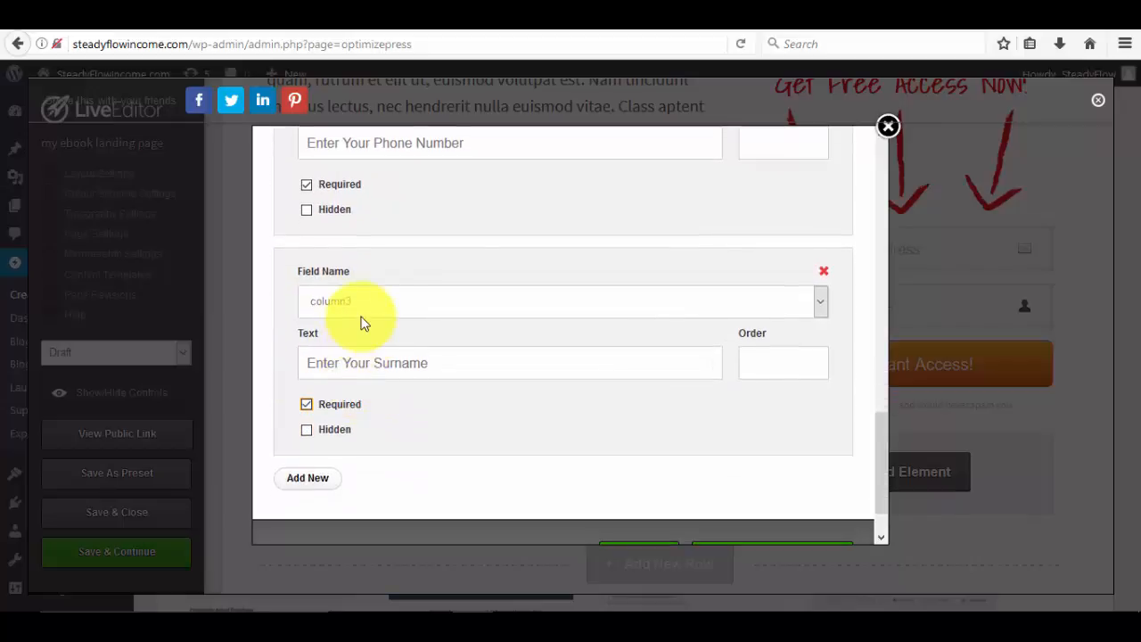
pyautogui.scroll(6, 363, 320)
pyautogui.scroll(10, 363, 323)
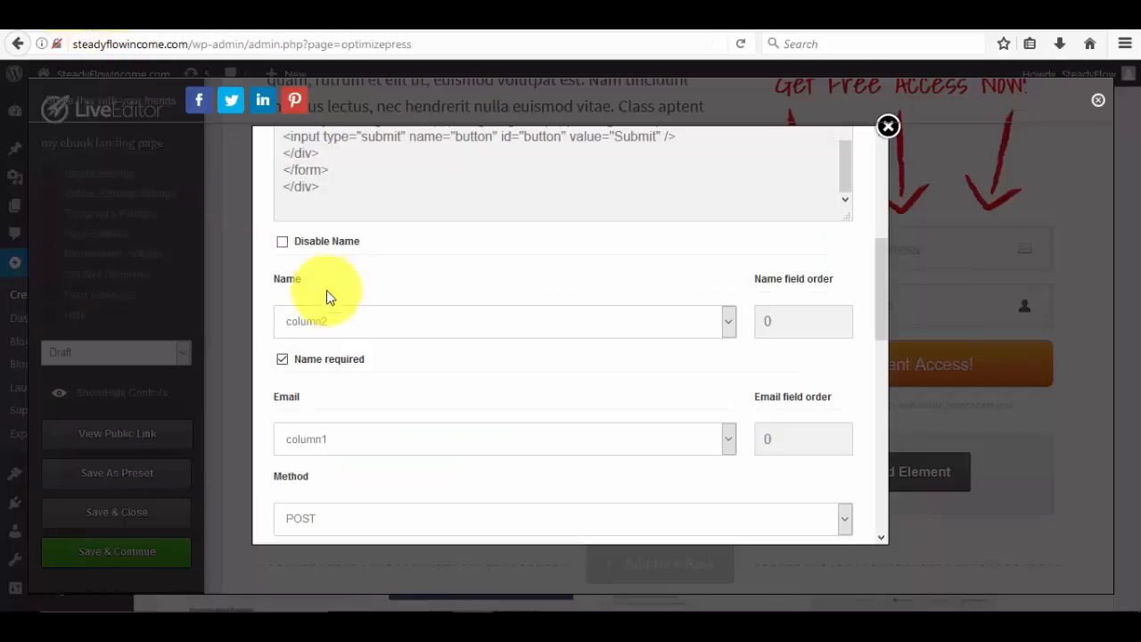
# Change the Email dropdown from column1 to column4 and confirm the choice.
pyautogui.scroll(-2, 409, 370)
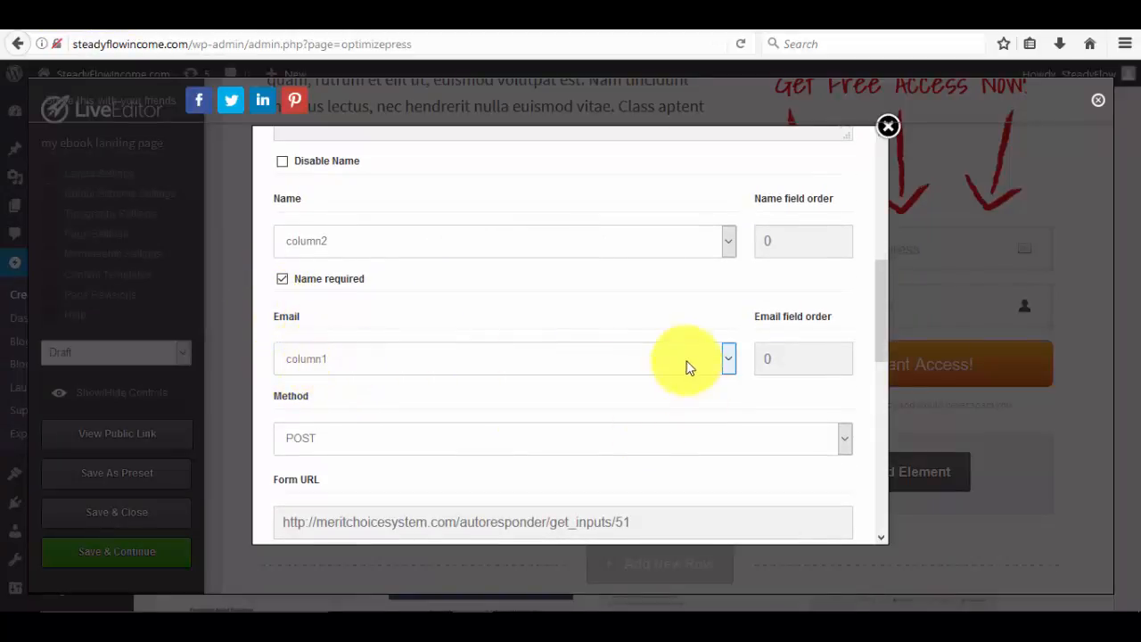
pyautogui.click(735, 366)
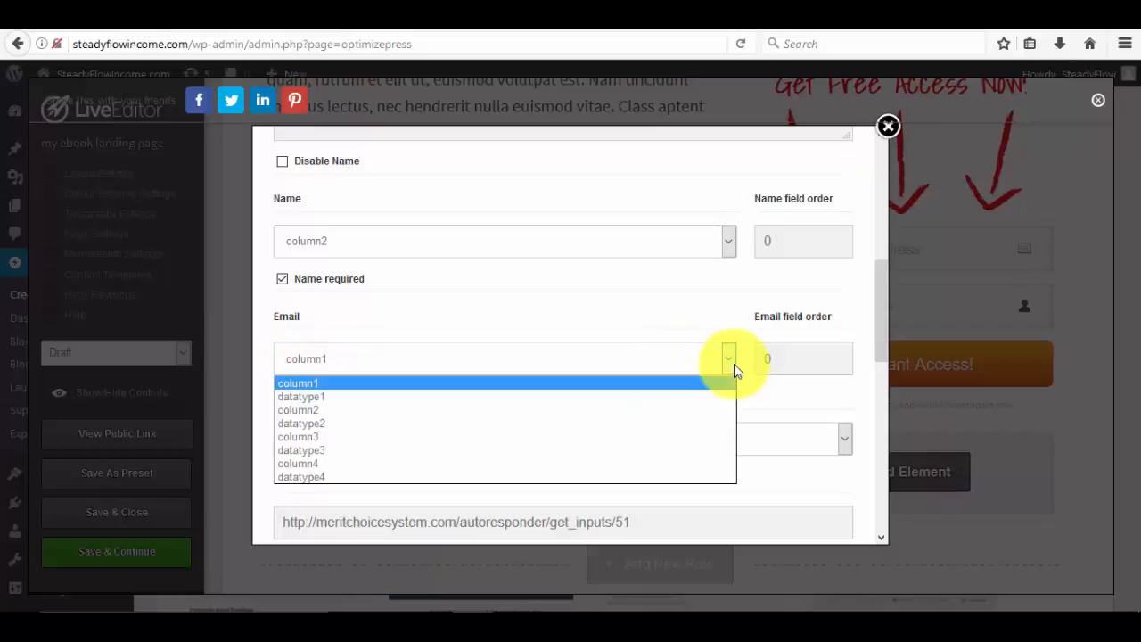
pyautogui.click(331, 463)
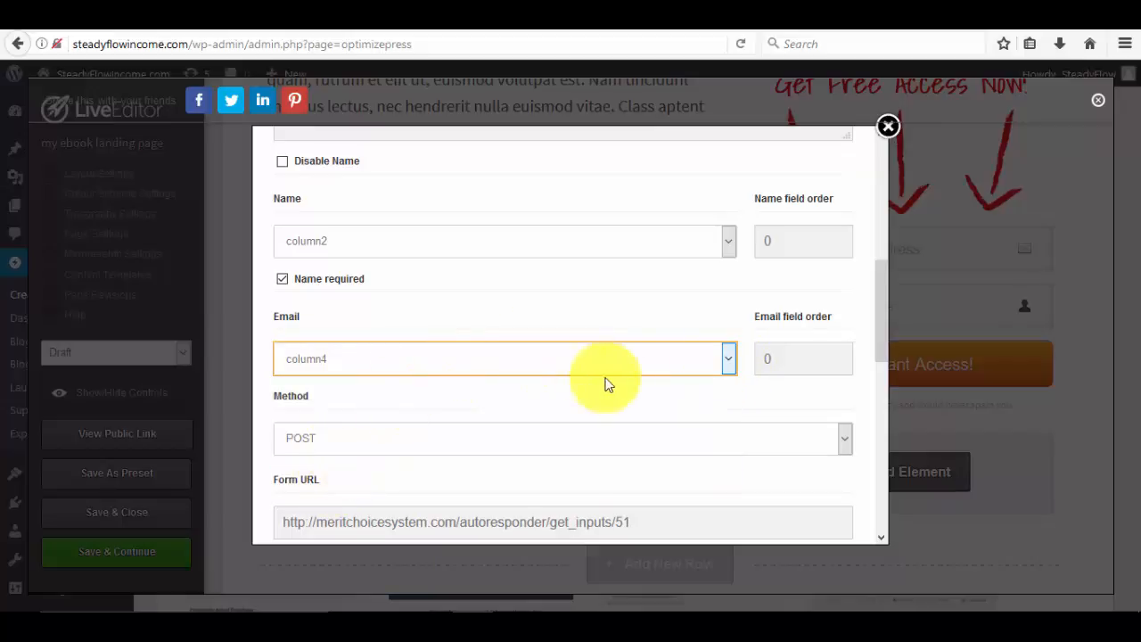
pyautogui.click(681, 358)
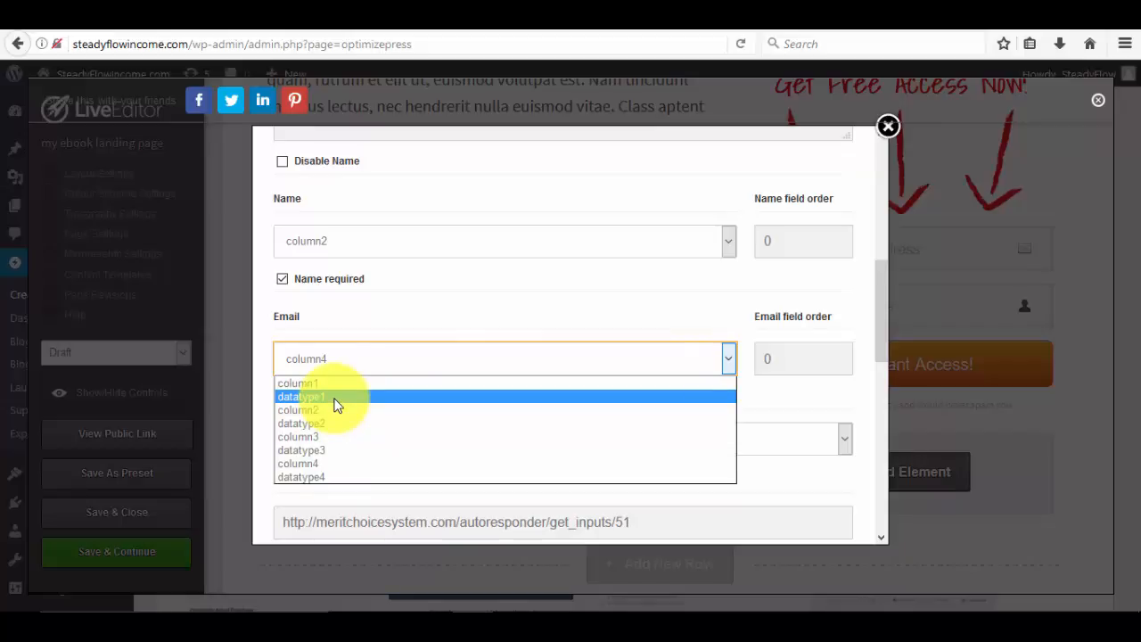
pyautogui.click(340, 462)
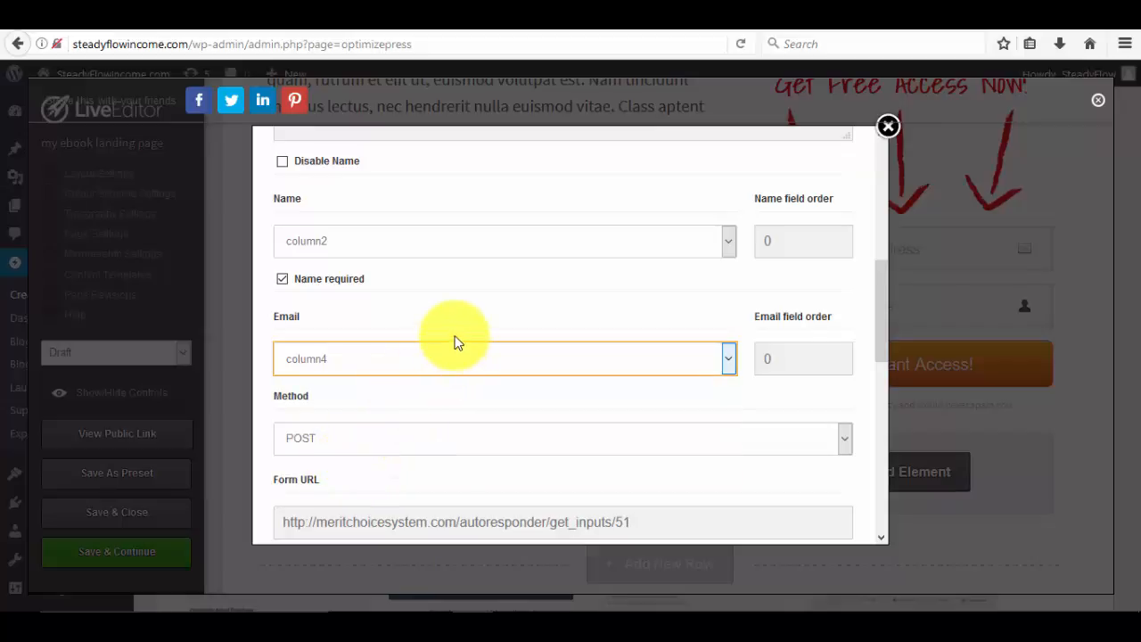
pyautogui.scroll(3, 454, 337)
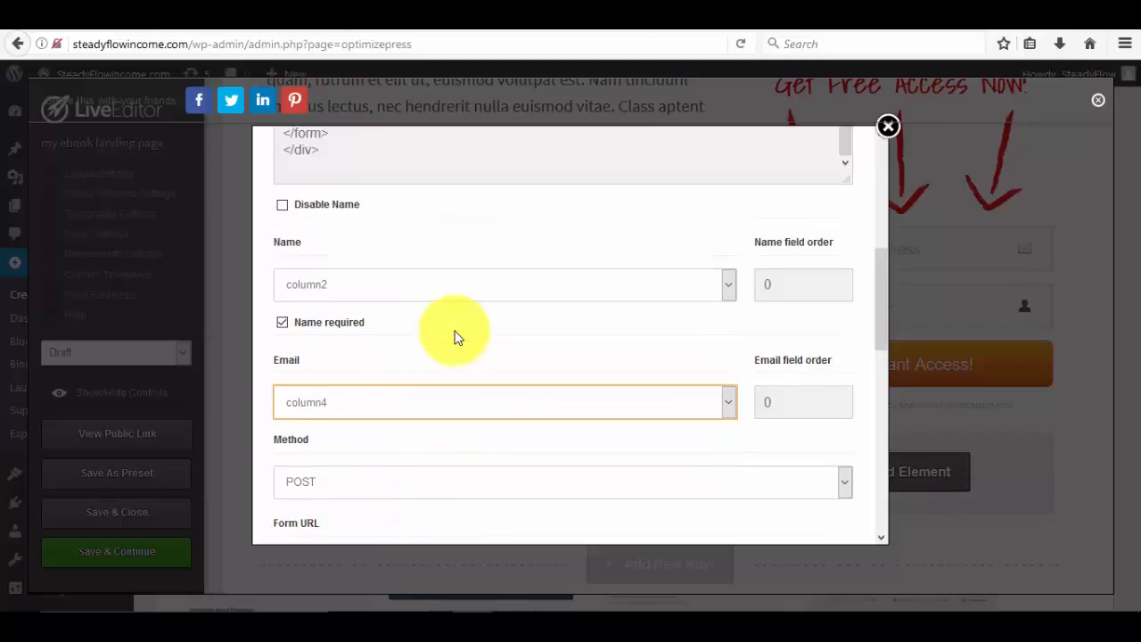
pyautogui.scroll(-2, 455, 337)
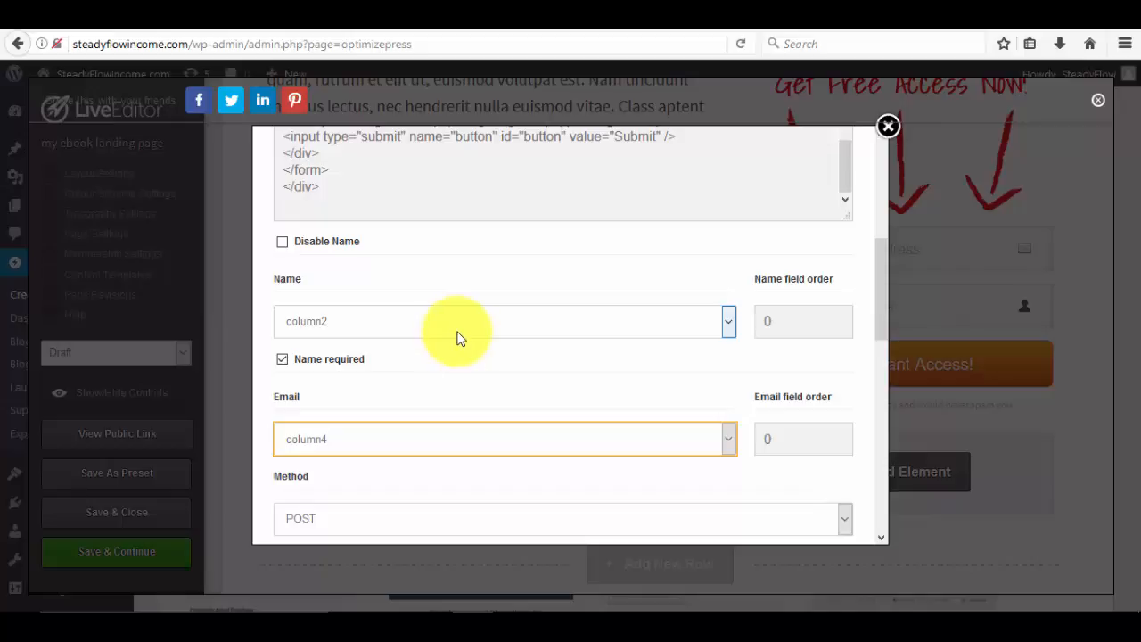
pyautogui.scroll(-3, 472, 293)
pyautogui.scroll(3, 472, 294)
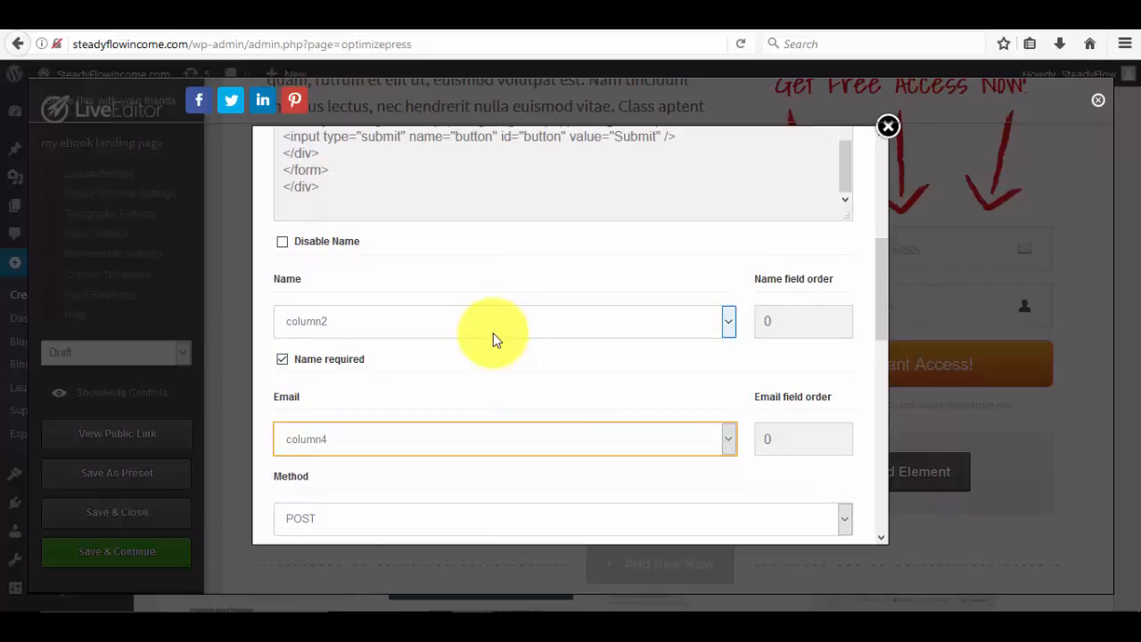
pyautogui.scroll(-3, 496, 340)
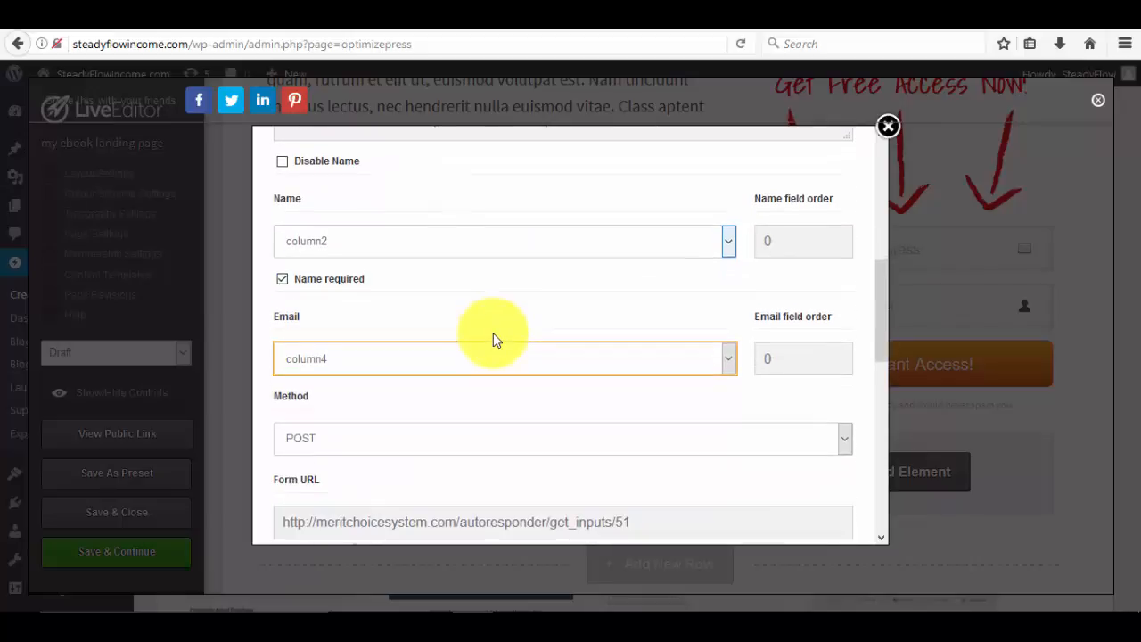
pyautogui.scroll(-1, 493, 333)
pyautogui.scroll(1, 493, 333)
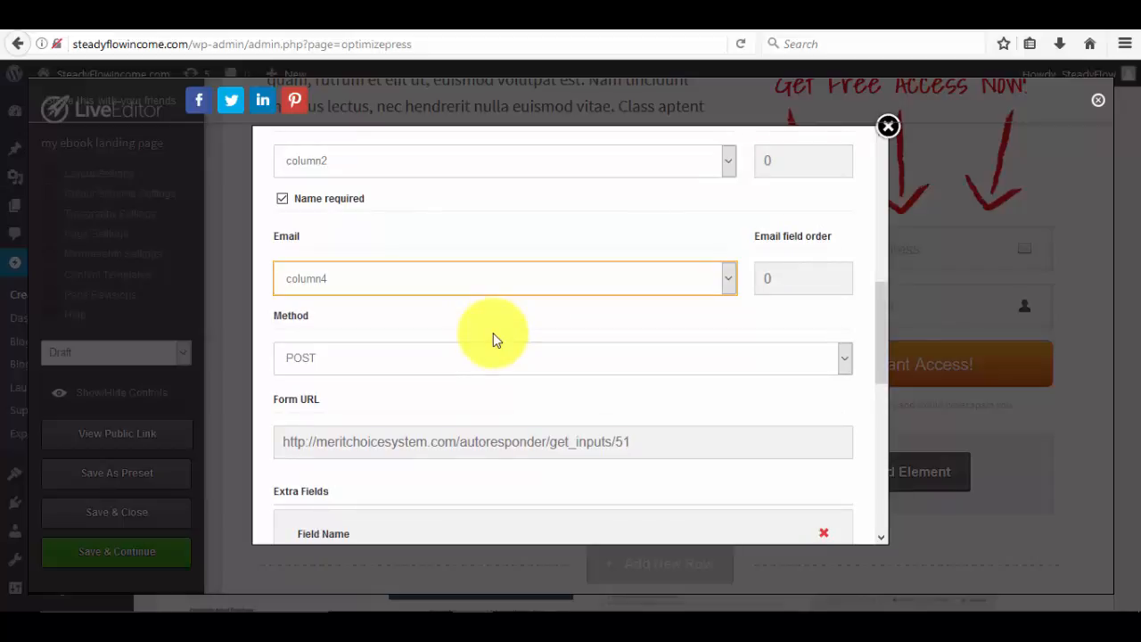
pyautogui.scroll(2, 493, 332)
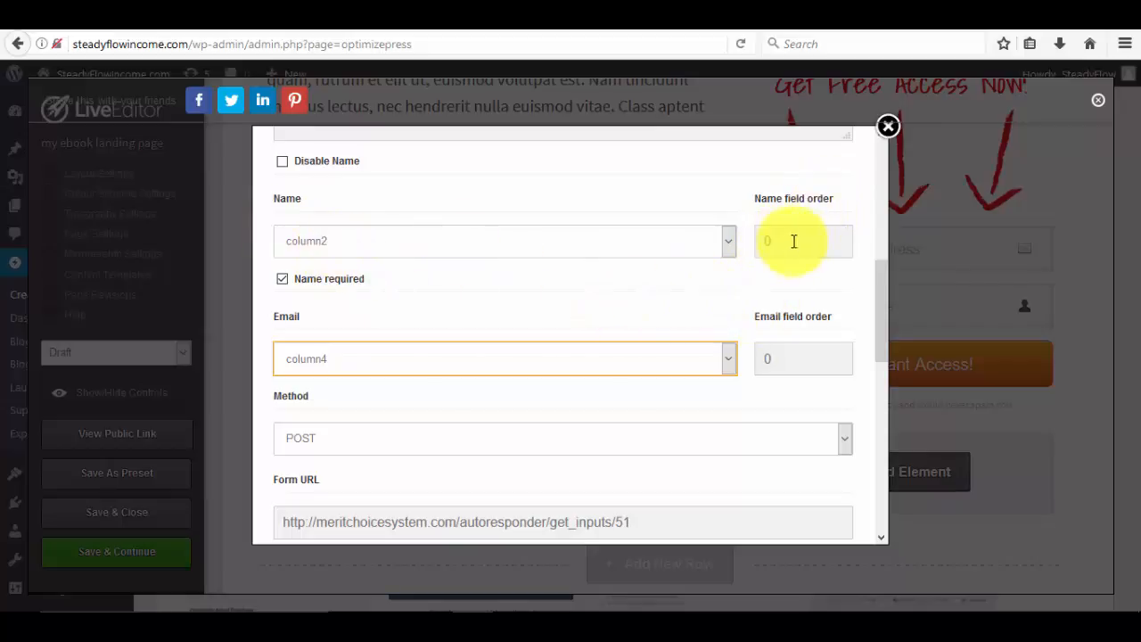
# Set the Name field order to 1 and the Surname field order to 2.
pyautogui.click(758, 248)
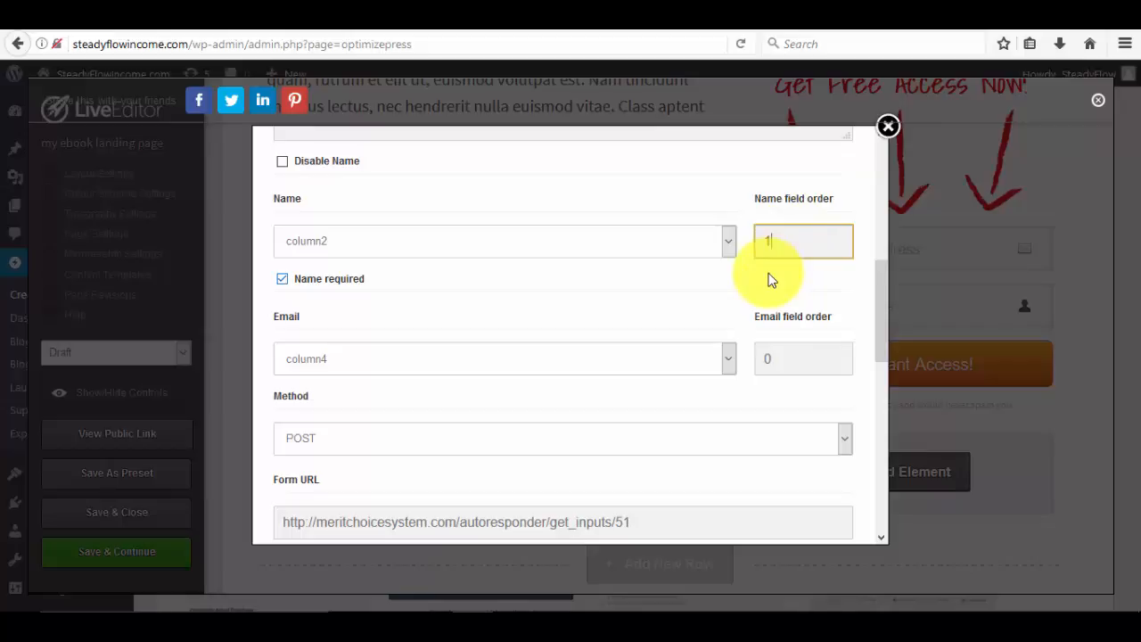
pyautogui.scroll(-5, 771, 280)
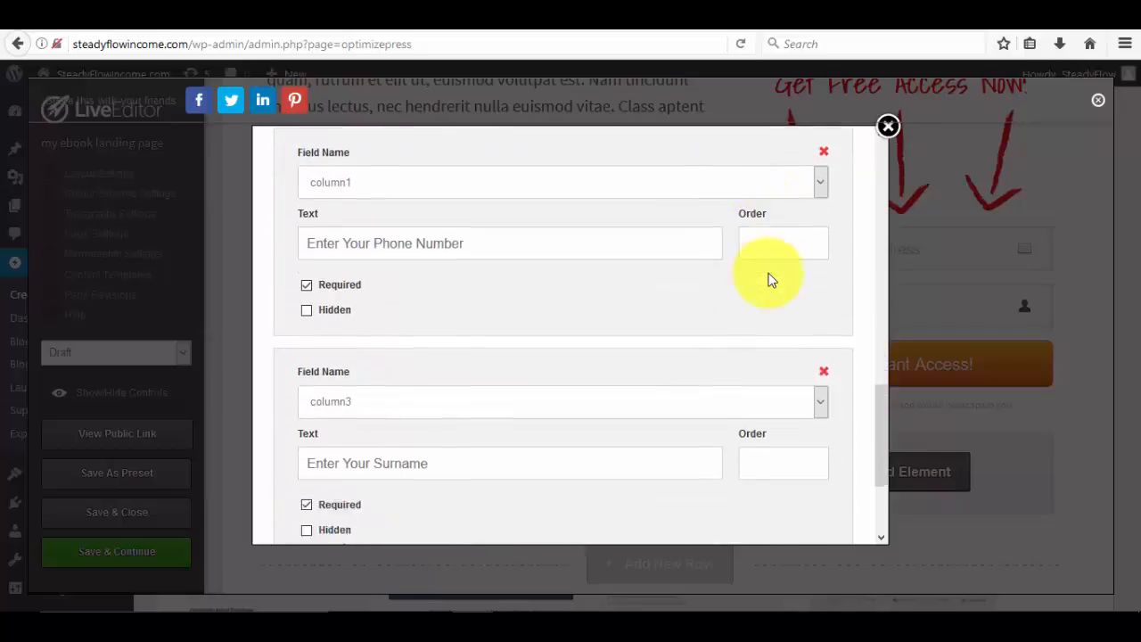
pyautogui.scroll(-2, 771, 280)
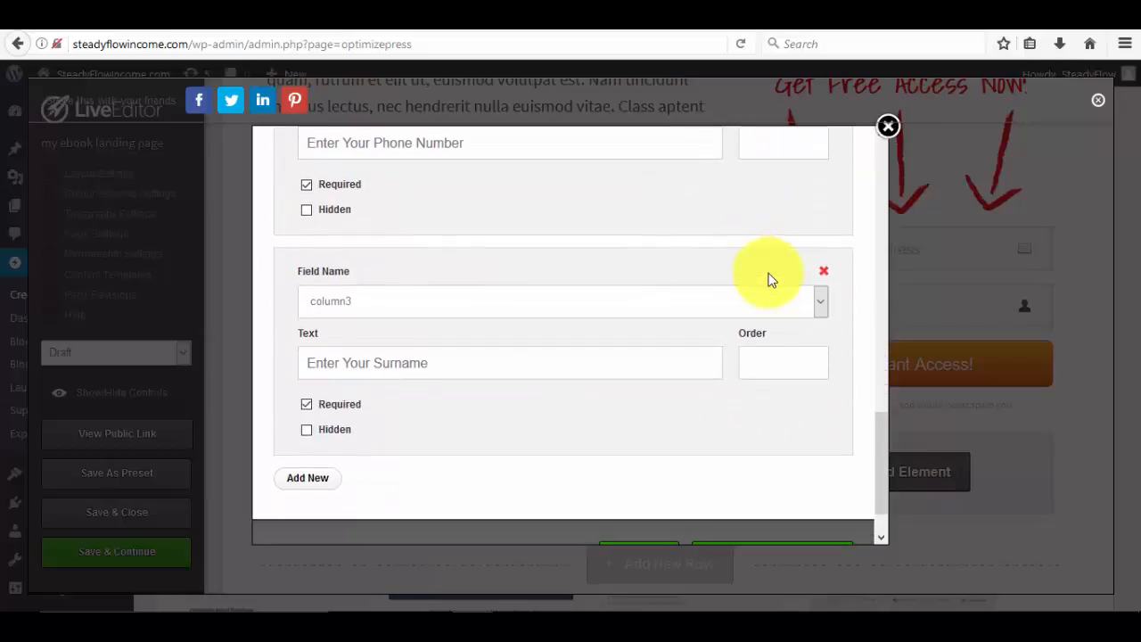
pyautogui.click(750, 362)
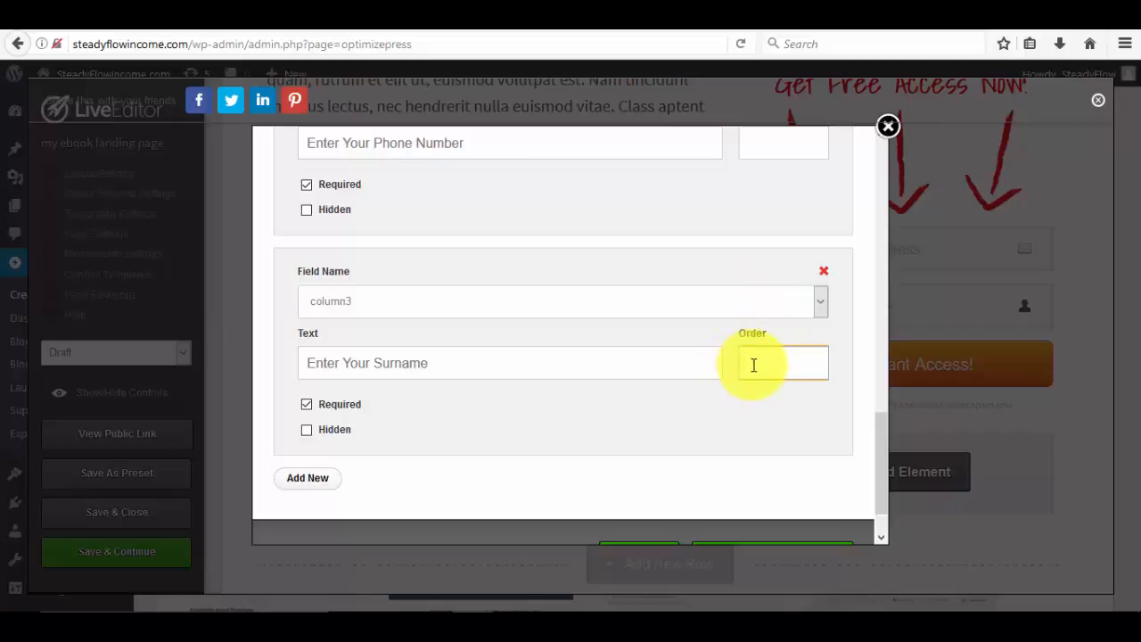
pyautogui.write('2')
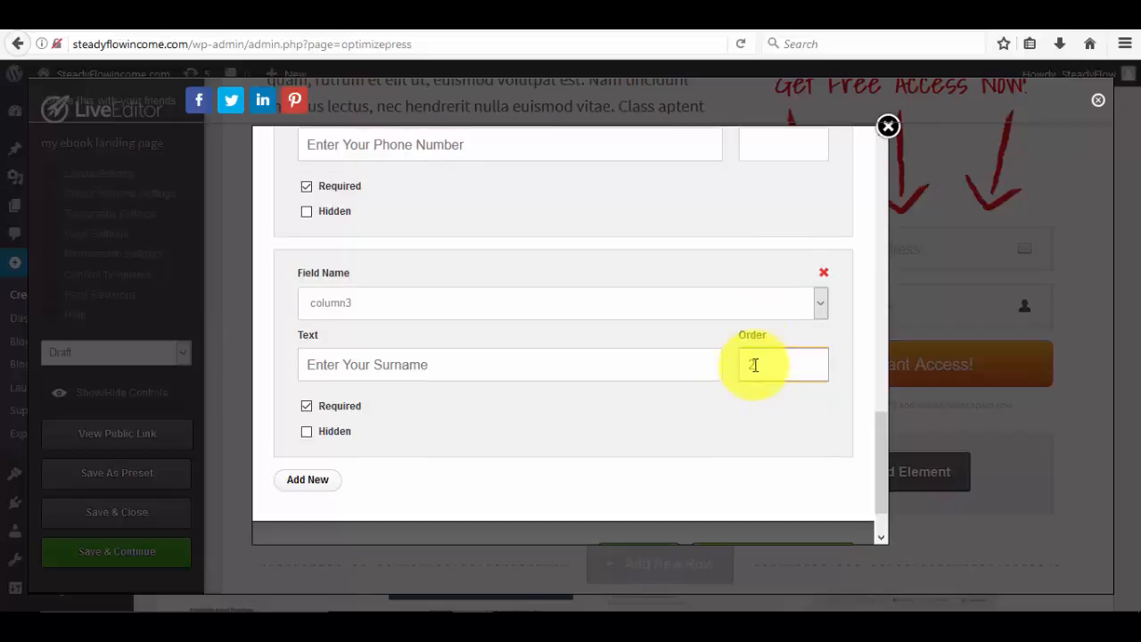
pyautogui.scroll(3, 754, 367)
pyautogui.scroll(1, 754, 369)
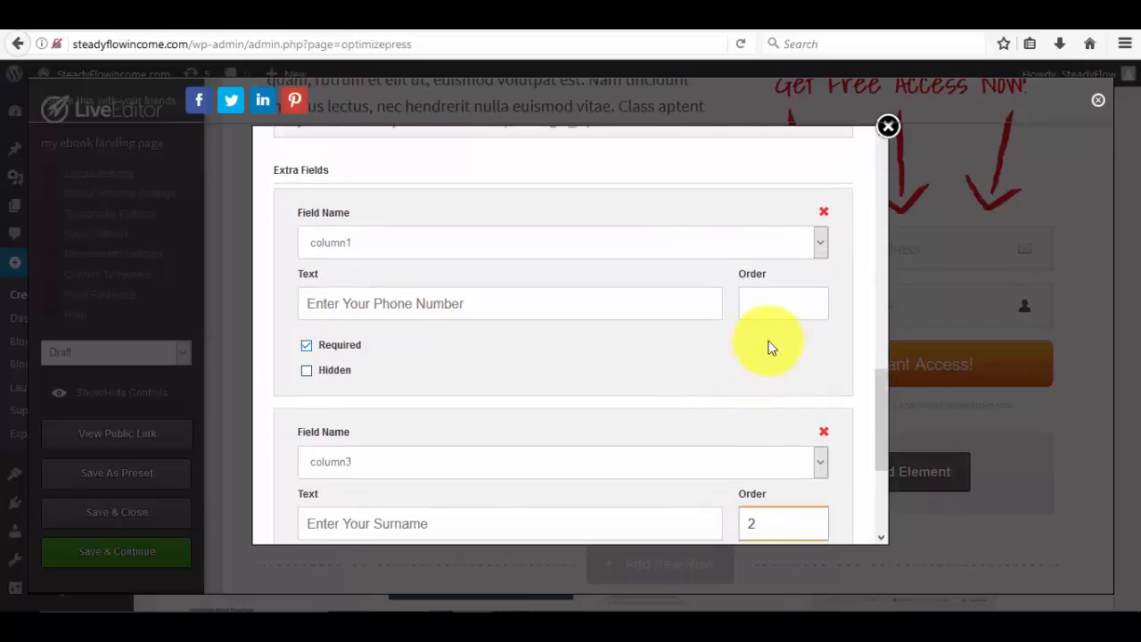
# Set the Phone Number field order to 3 and the Email field order to 4.
pyautogui.click(771, 309)
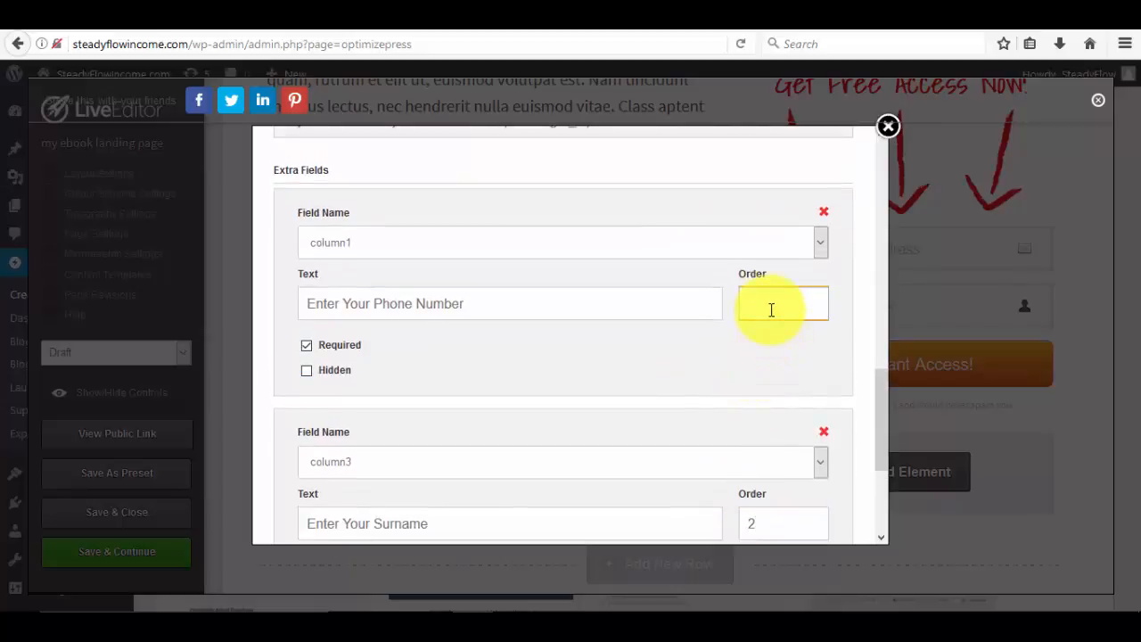
pyautogui.write('3')
pyautogui.scroll(5, 768, 332)
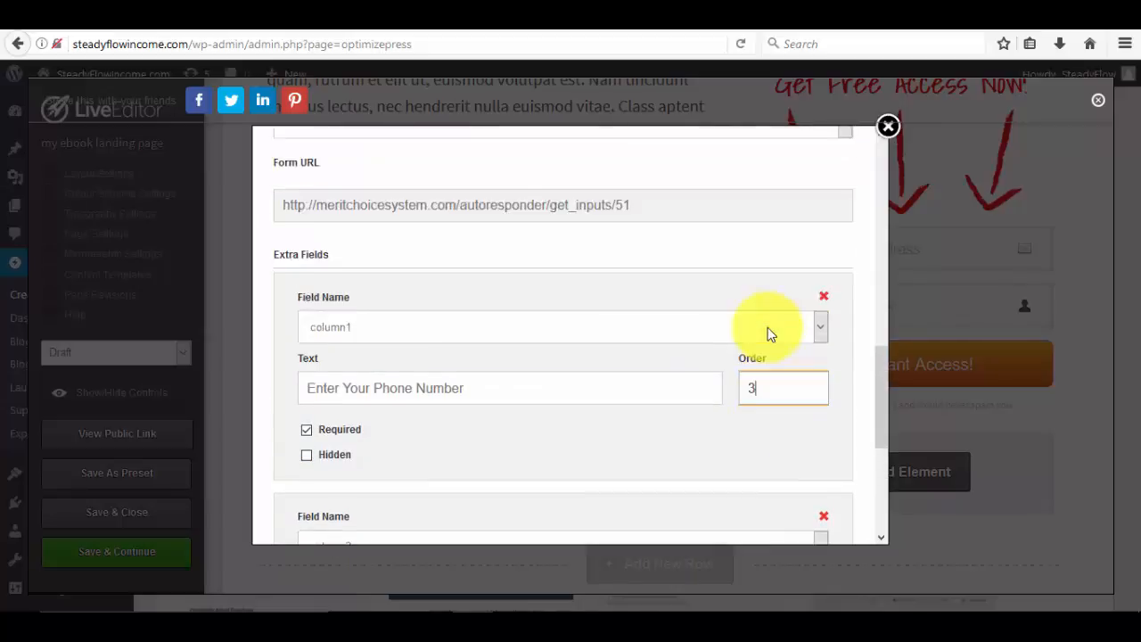
pyautogui.scroll(1, 769, 337)
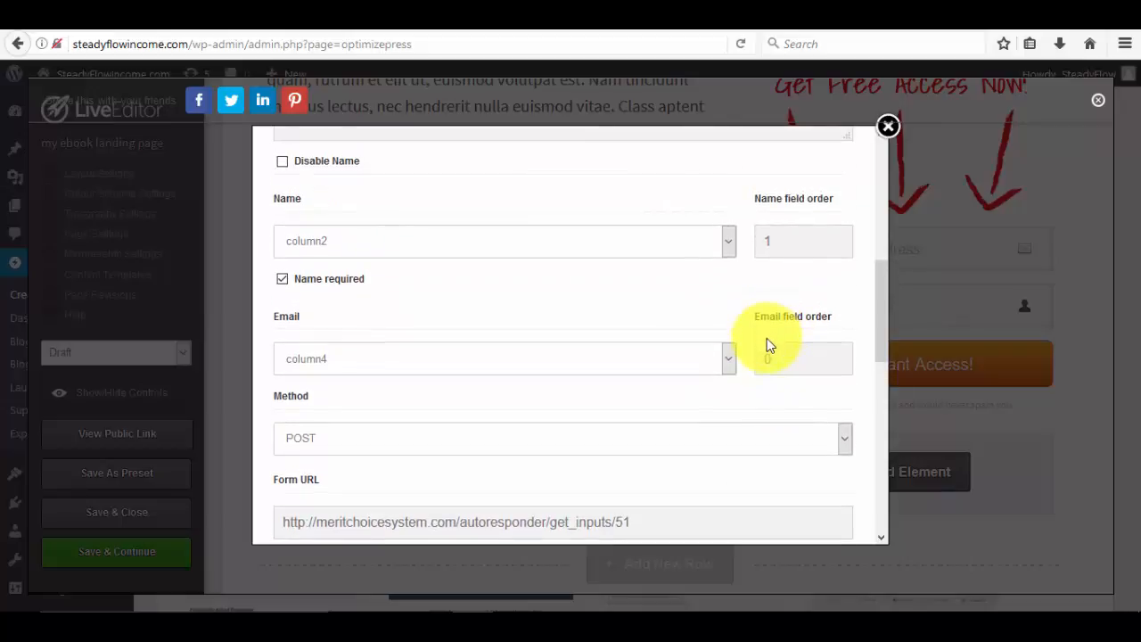
pyautogui.click(775, 358)
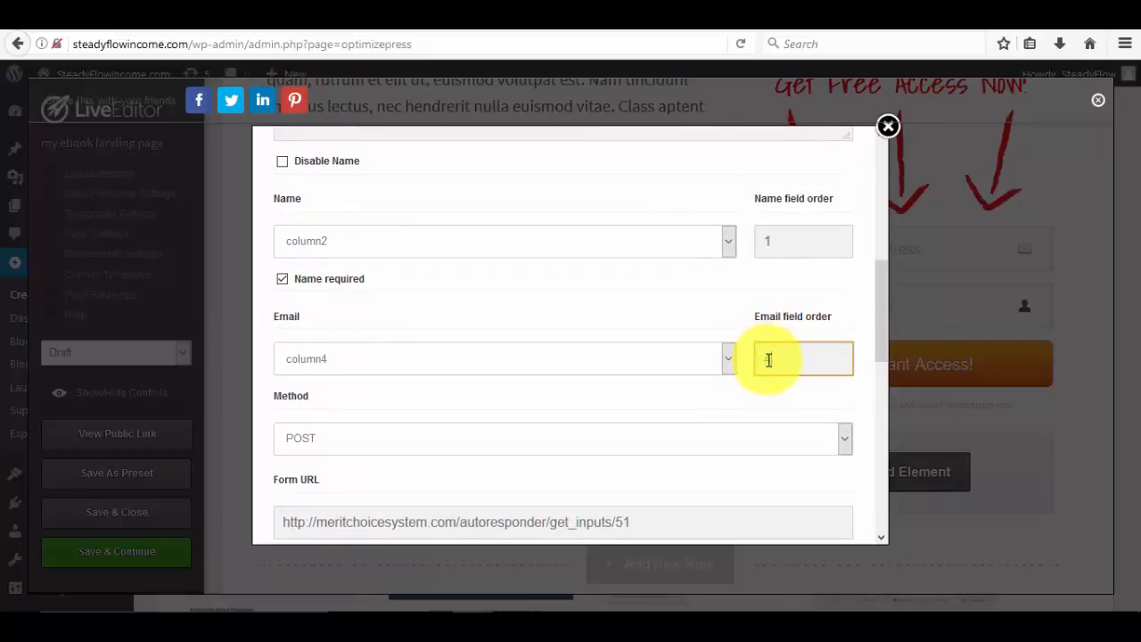
pyautogui.write('4')
pyautogui.scroll(3, 701, 331)
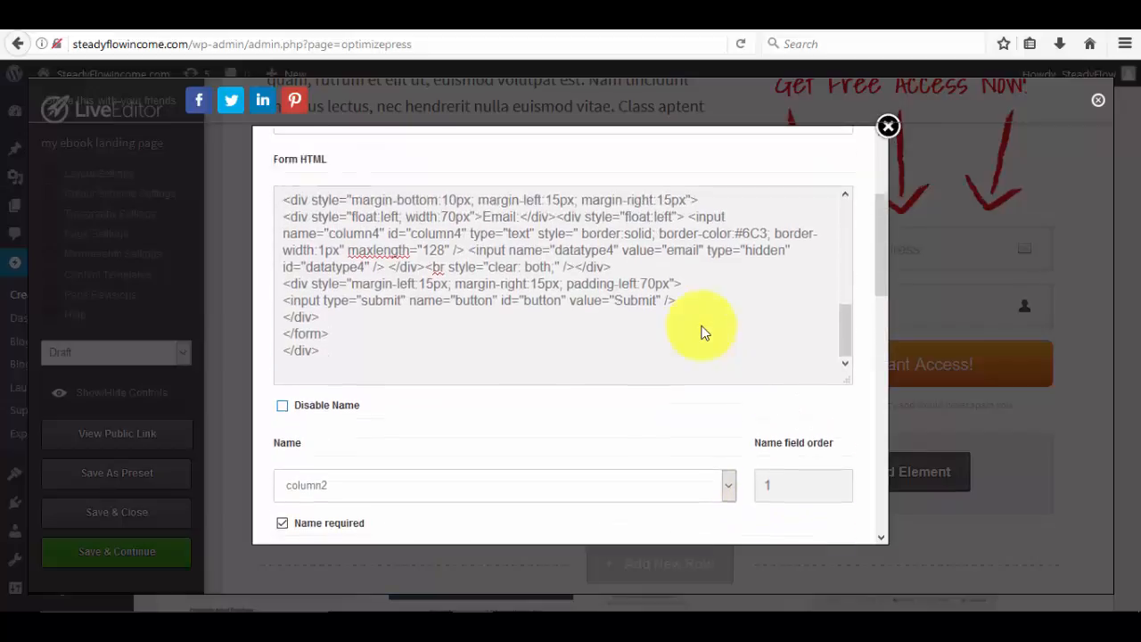
pyautogui.scroll(1, 701, 331)
pyautogui.scroll(6, 703, 323)
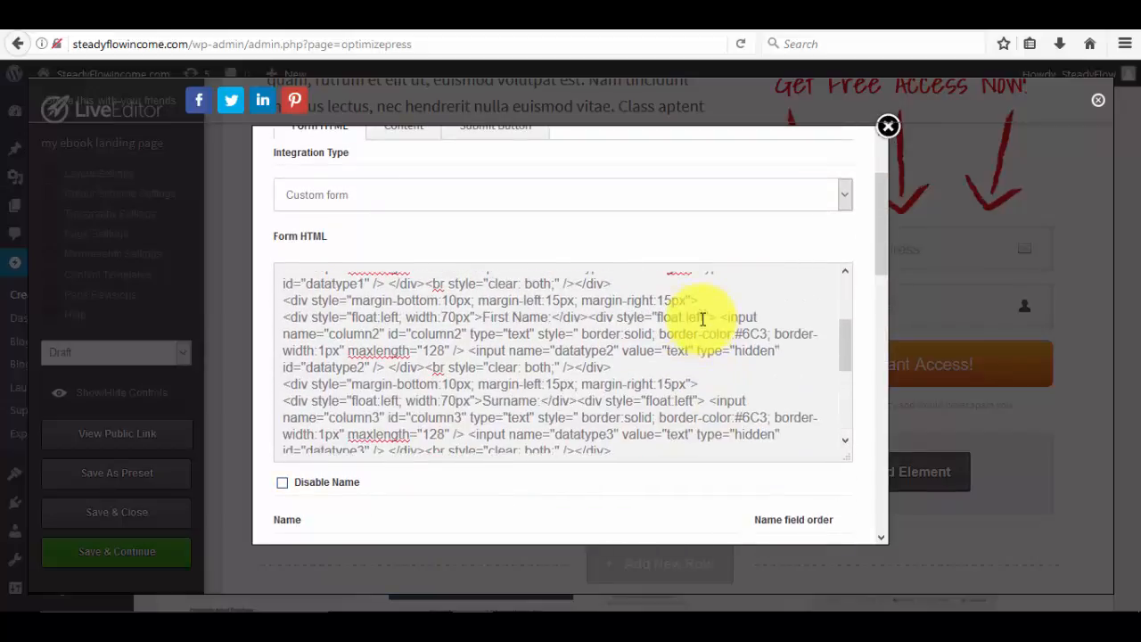
pyautogui.scroll(-15, 726, 232)
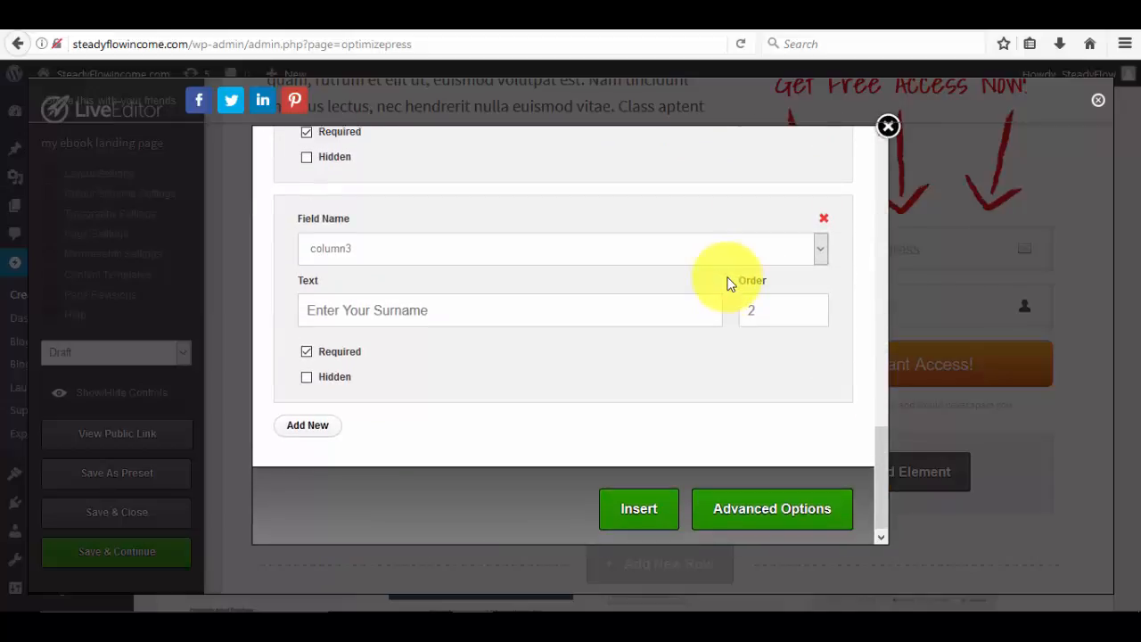
pyautogui.scroll(15, 726, 284)
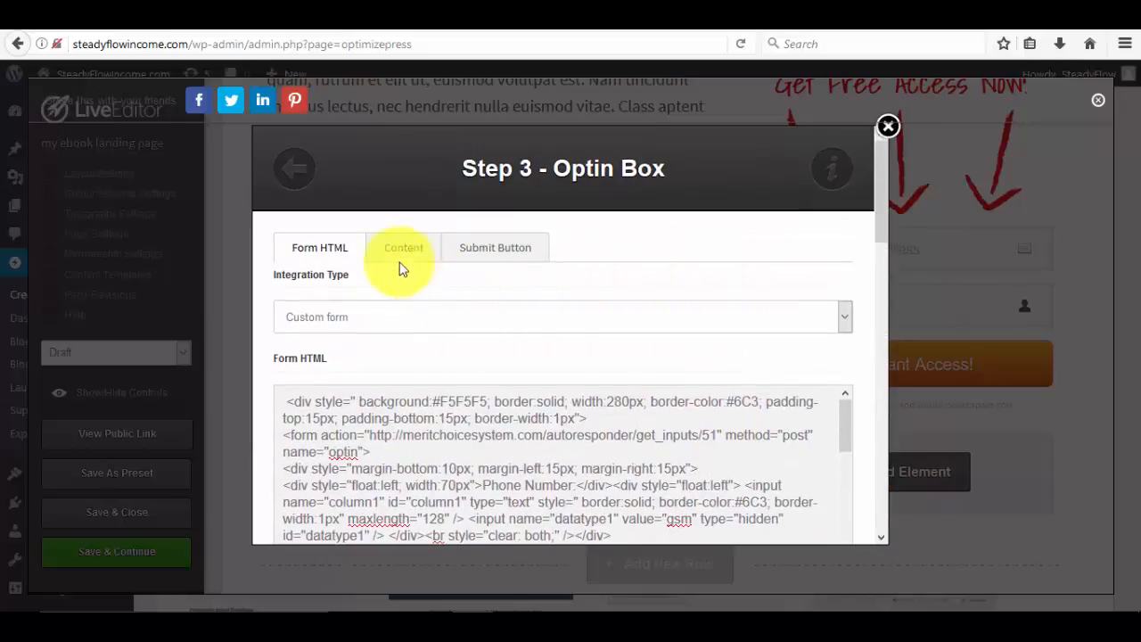
# Replace 'Enter your name and email below' in the intro line with 'Kindly enter your details below'.
pyautogui.click(401, 258)
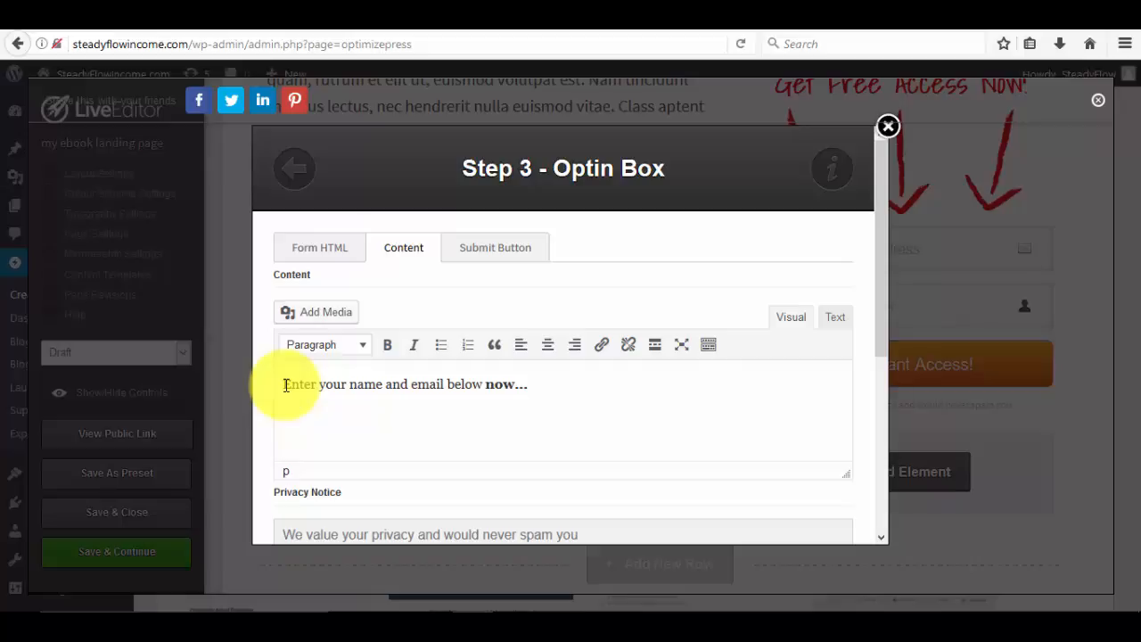
pyautogui.moveTo(285, 385); pyautogui.dragTo(428, 380)
pyautogui.click(375, 383)
pyautogui.click(285, 385)
pyautogui.write('Kindly ente')
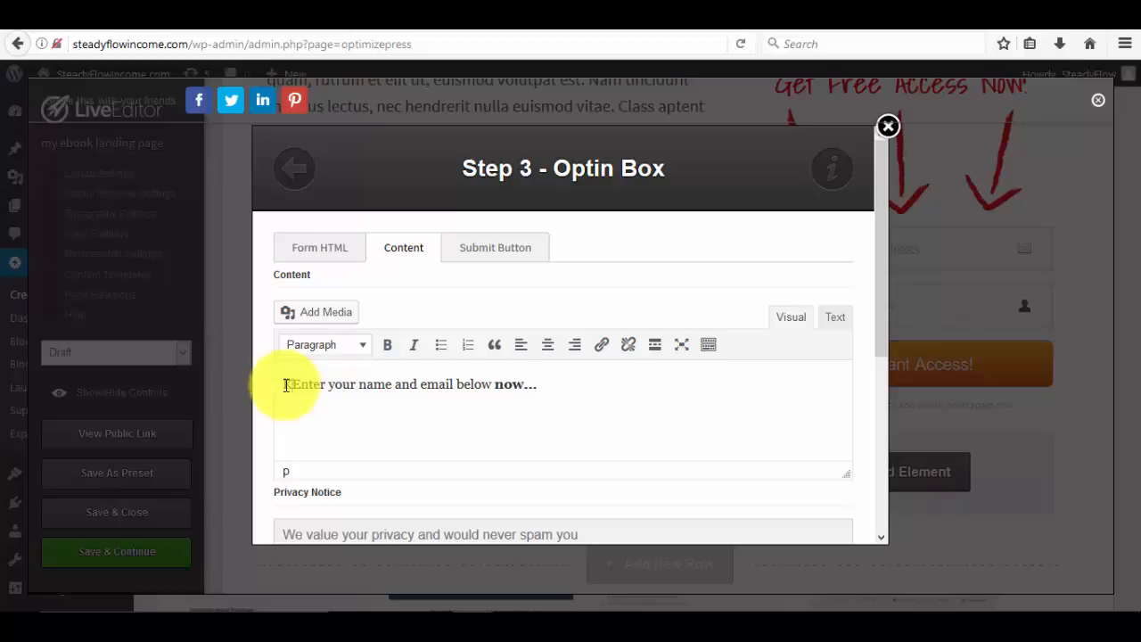
pyautogui.write('r your det')
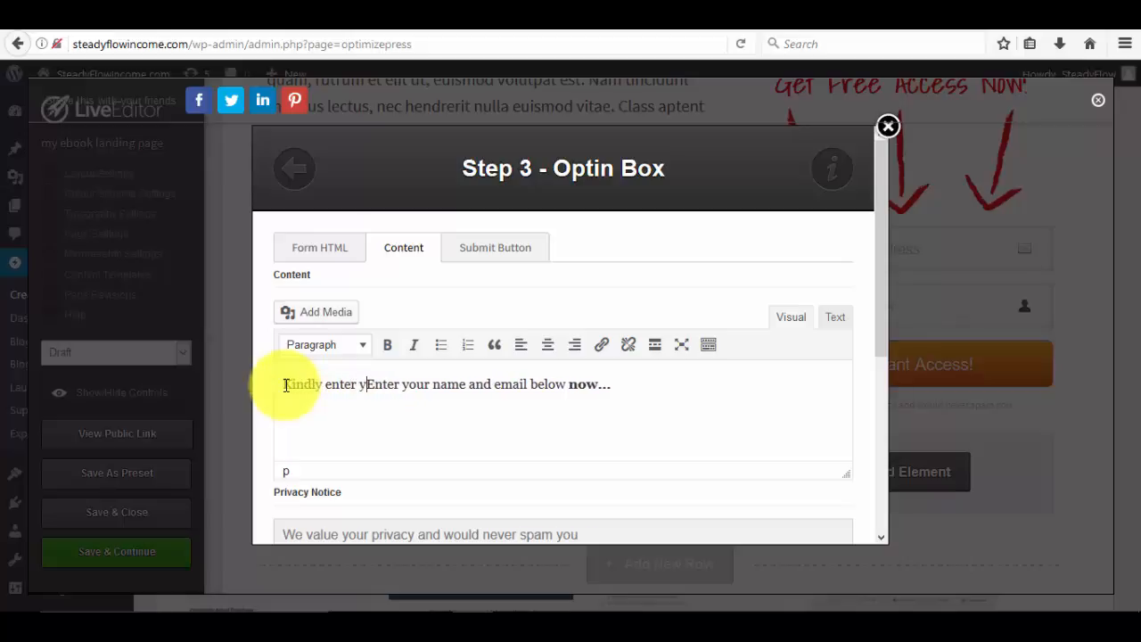
pyautogui.write('ails ')
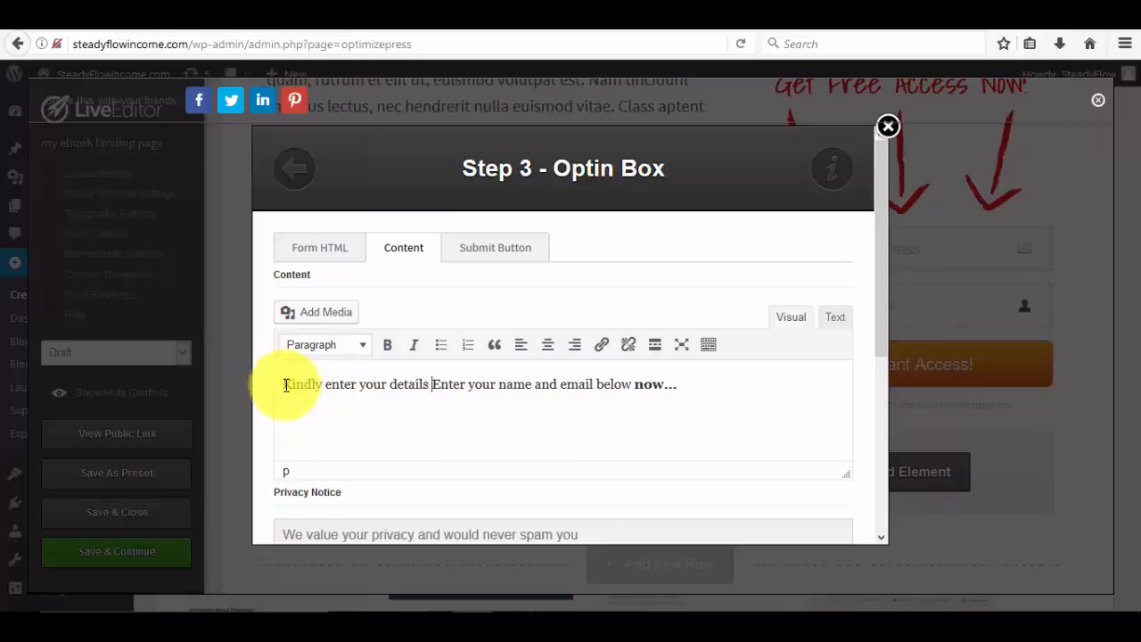
pyautogui.write('below')
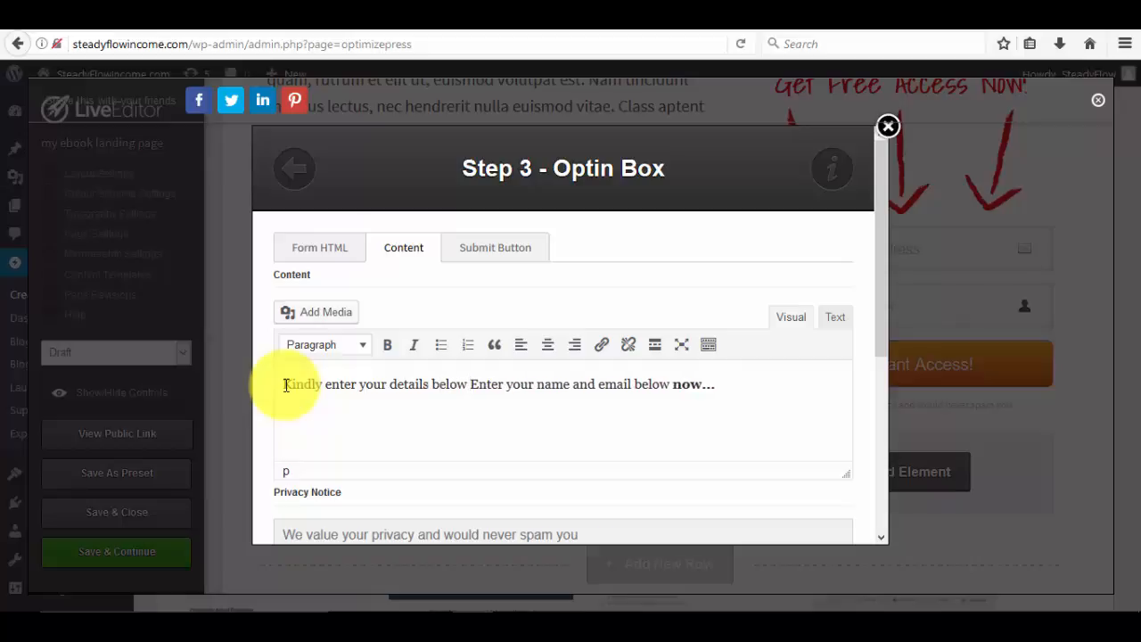
pyautogui.press('Delete')
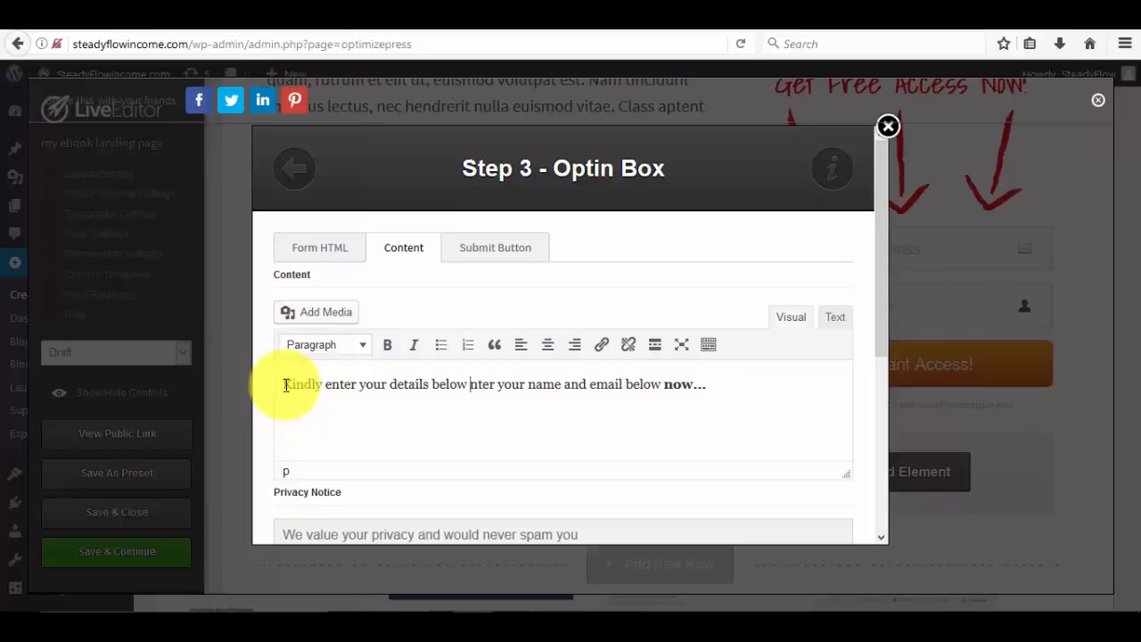
pyautogui.press('Delete')
pyautogui.press('Delete')
pyautogui.press('Delete')
pyautogui.press('Delete')
pyautogui.press('Delete')
pyautogui.press('Delete')
pyautogui.press('Delete')
pyautogui.press('Delete')
pyautogui.press('Delete')
pyautogui.press('Delete')
pyautogui.press('Delete')
pyautogui.press('Delete')
pyautogui.press('Delete')
pyautogui.press('Delete')
pyautogui.press('Delete')
pyautogui.press('Delete')
pyautogui.press('Delete')
pyautogui.press('Delete')
pyautogui.press('Delete')
pyautogui.press('Delete')
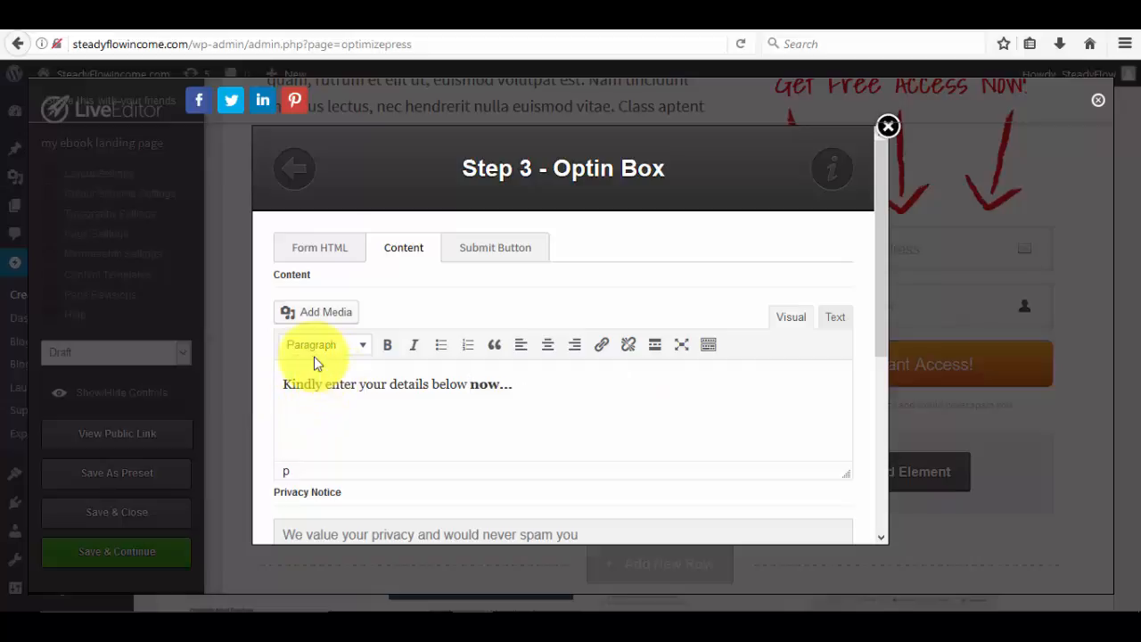
pyautogui.scroll(-3, 314, 375)
pyautogui.scroll(-1, 313, 389)
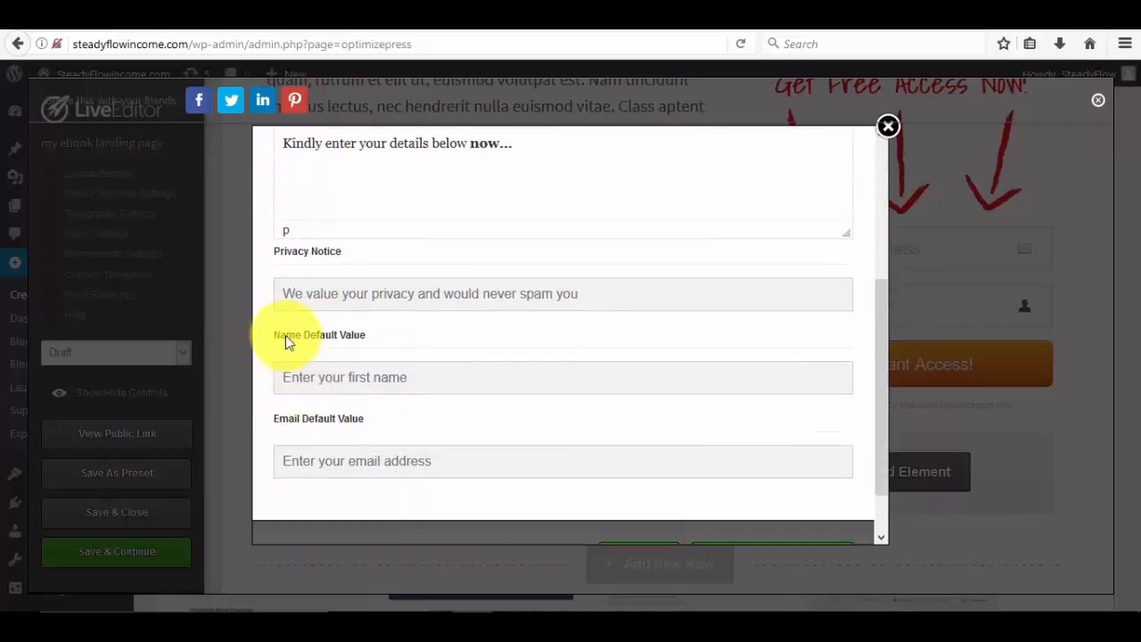
pyautogui.scroll(-1, 281, 309)
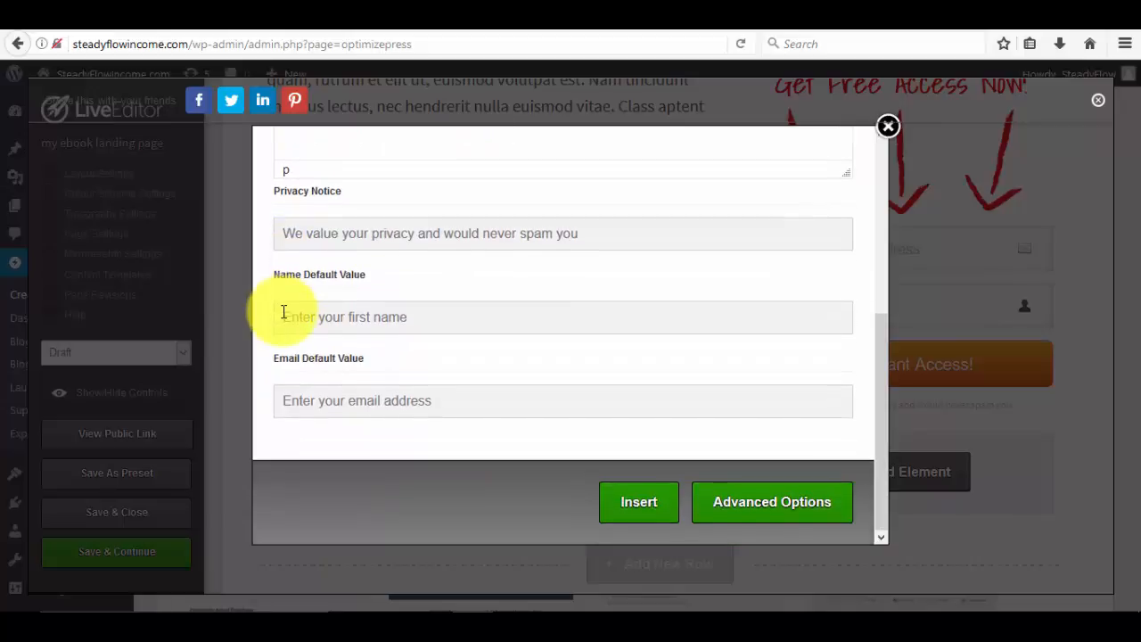
pyautogui.click(290, 316)
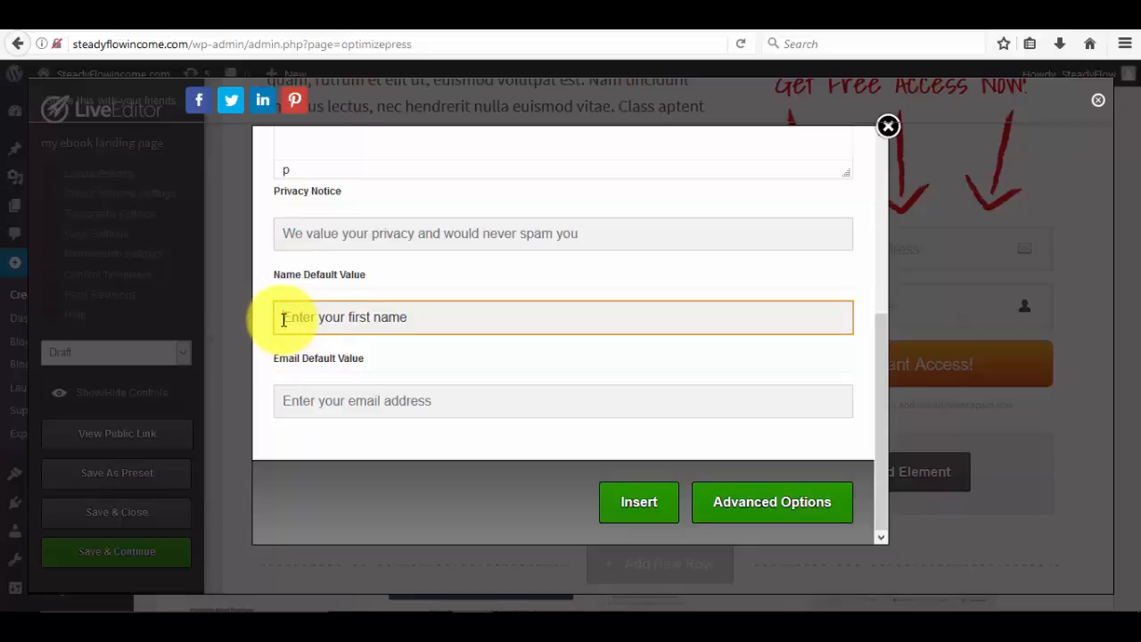
pyautogui.scroll(5, 283, 320)
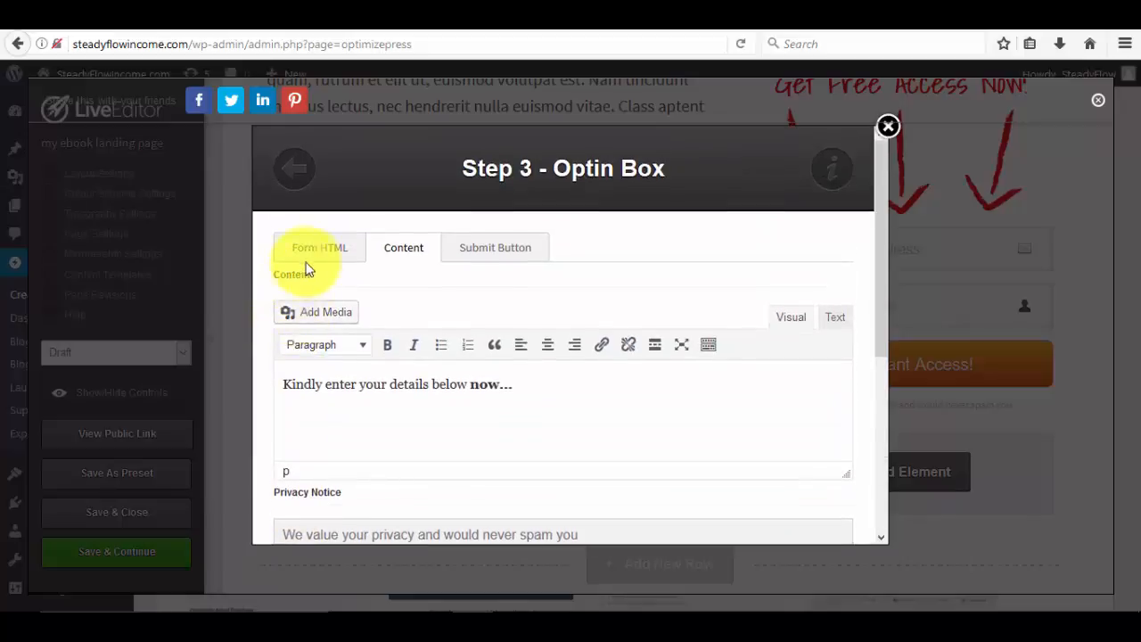
# On the Form HTML tab, review the phone number and surname extra field labels.
pyautogui.click(314, 255)
pyautogui.scroll(-8, 321, 412)
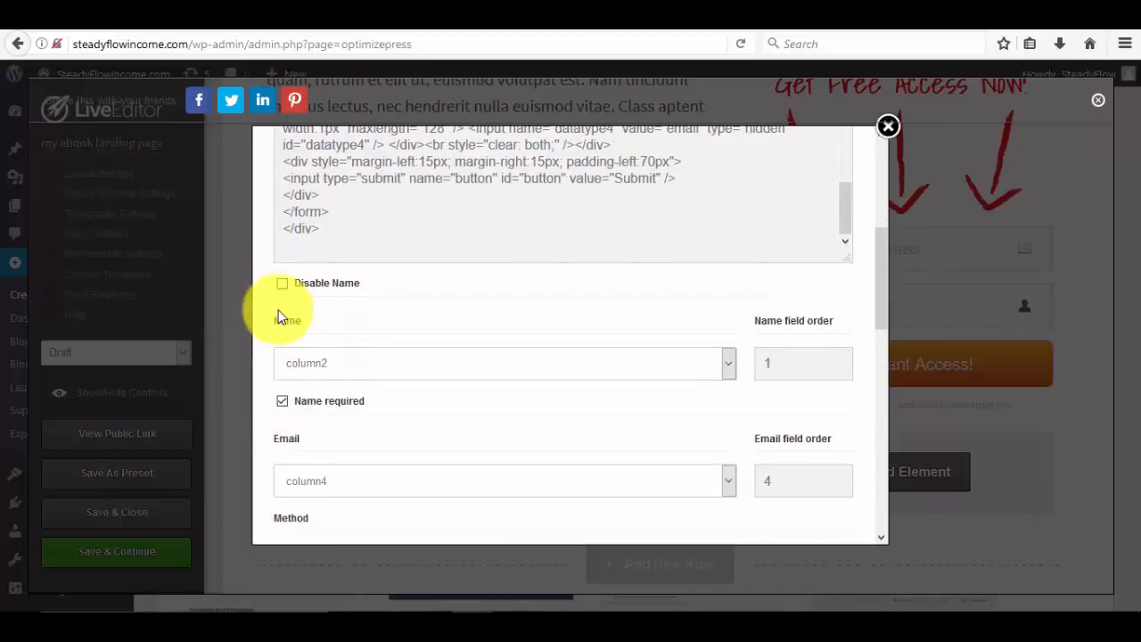
pyautogui.scroll(-2, 305, 486)
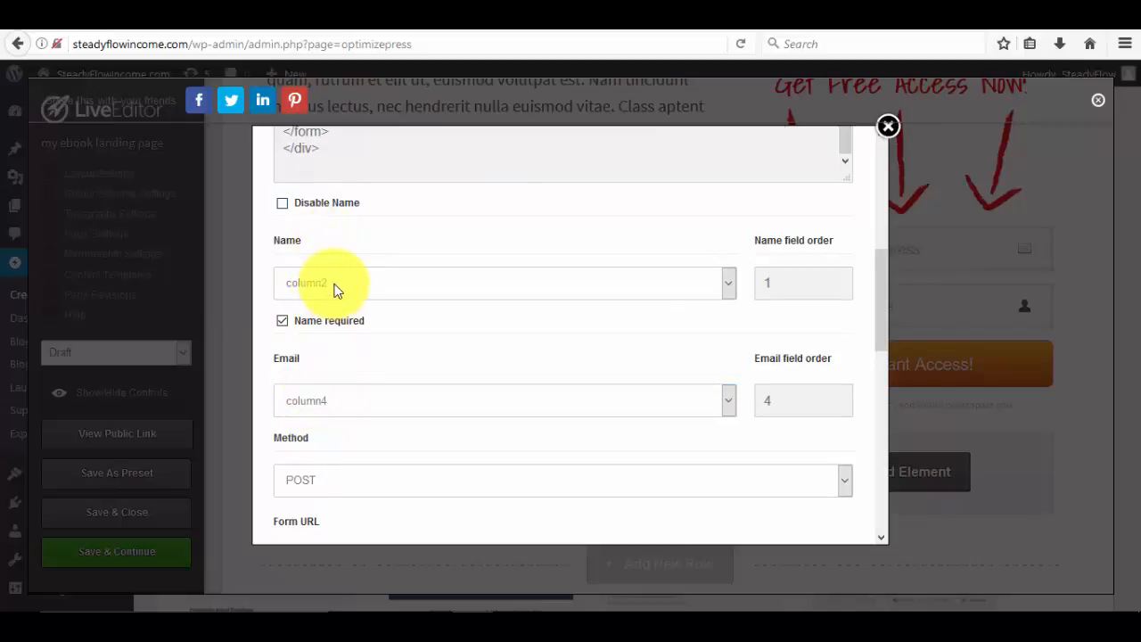
pyautogui.scroll(-6, 335, 290)
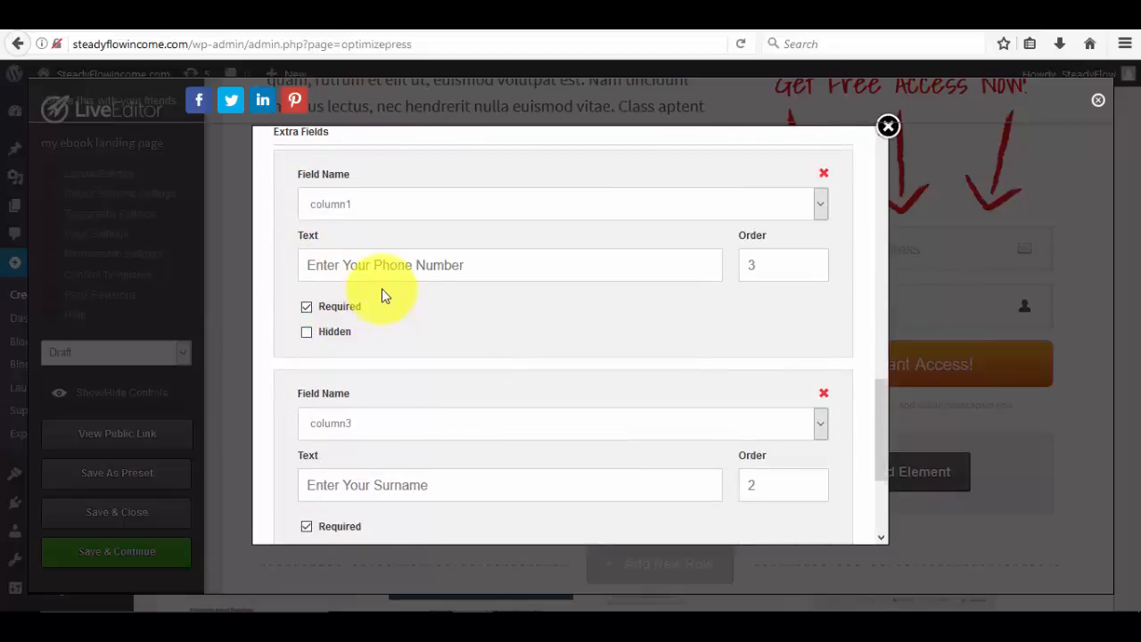
pyautogui.click(380, 268)
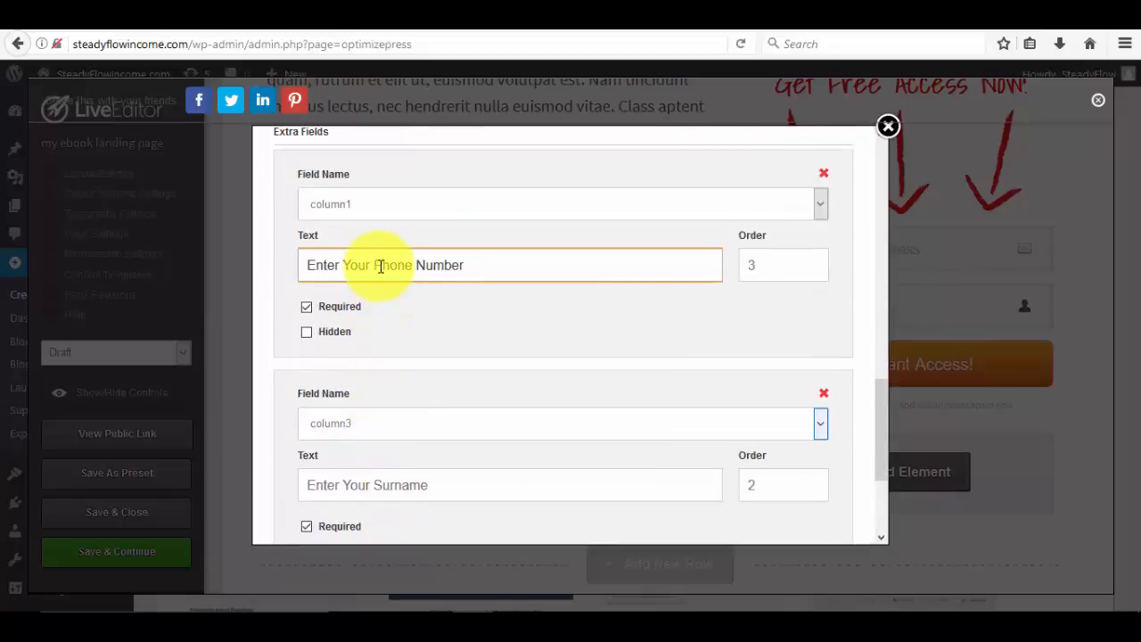
pyautogui.scroll(-3, 381, 267)
pyautogui.click(398, 327)
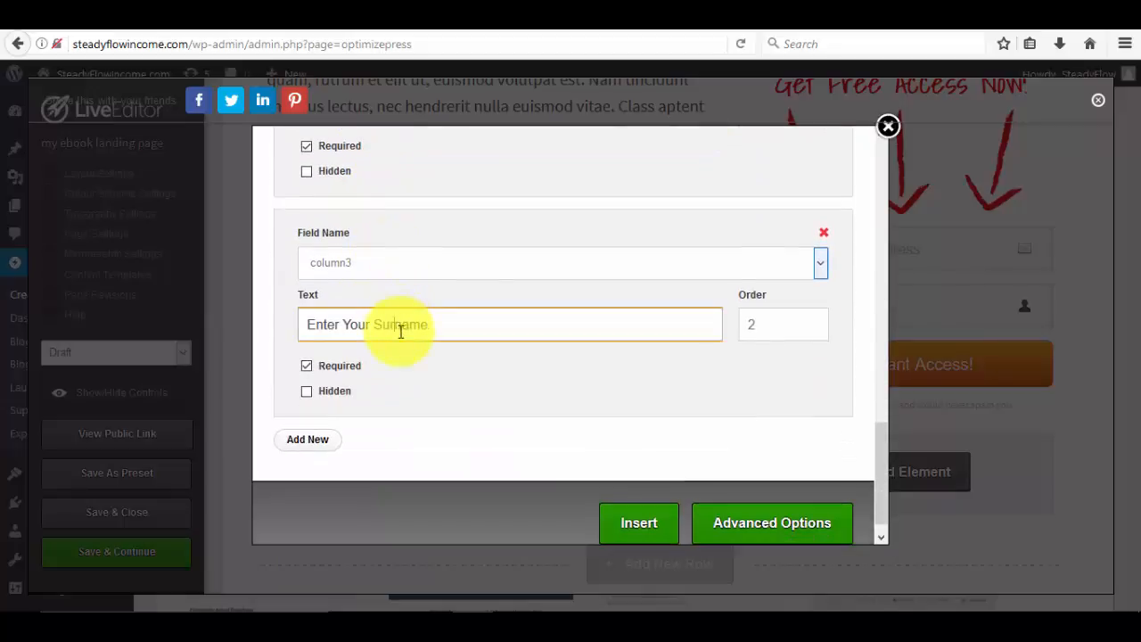
pyautogui.scroll(8, 420, 380)
pyautogui.scroll(10, 419, 377)
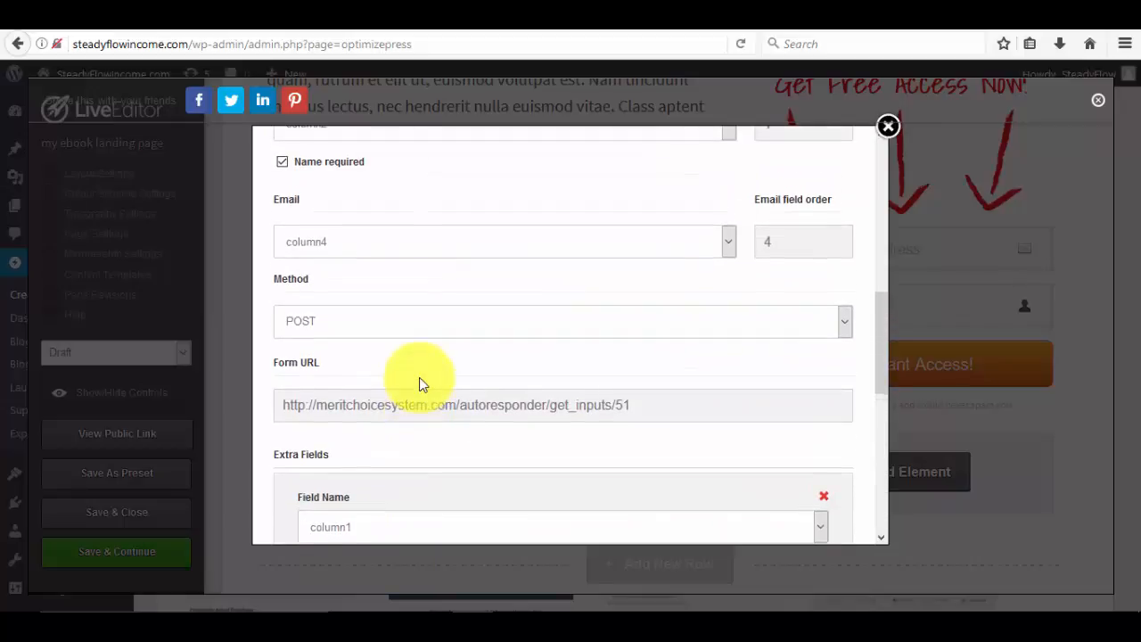
pyautogui.scroll(3, 419, 377)
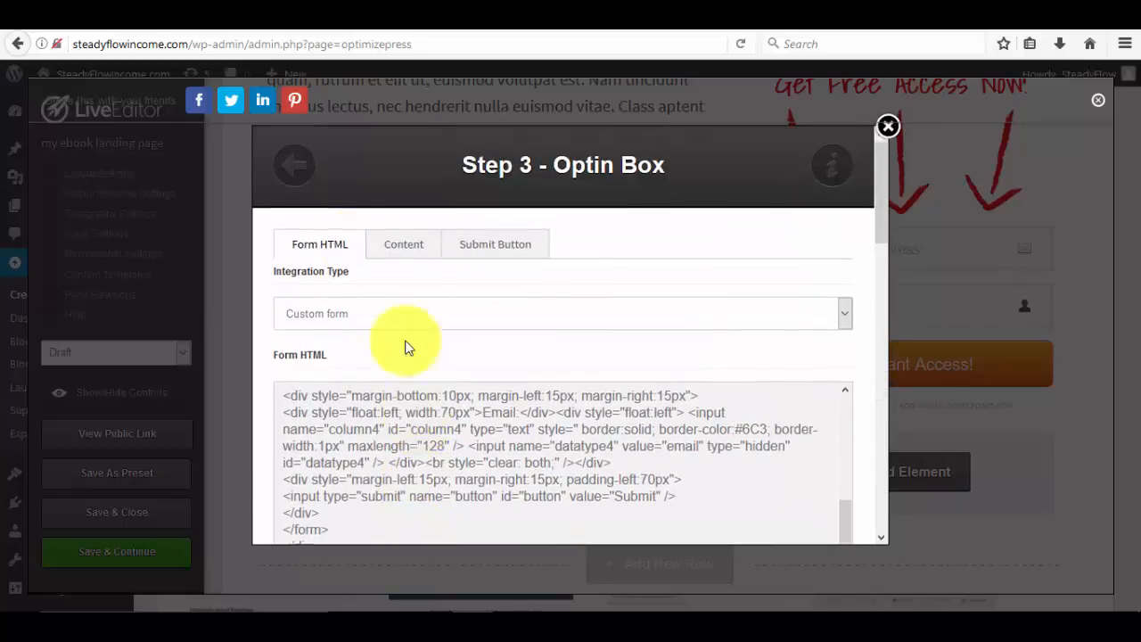
# Confirm the Name field mapping stays on column2.
pyautogui.click(395, 252)
pyautogui.click(323, 250)
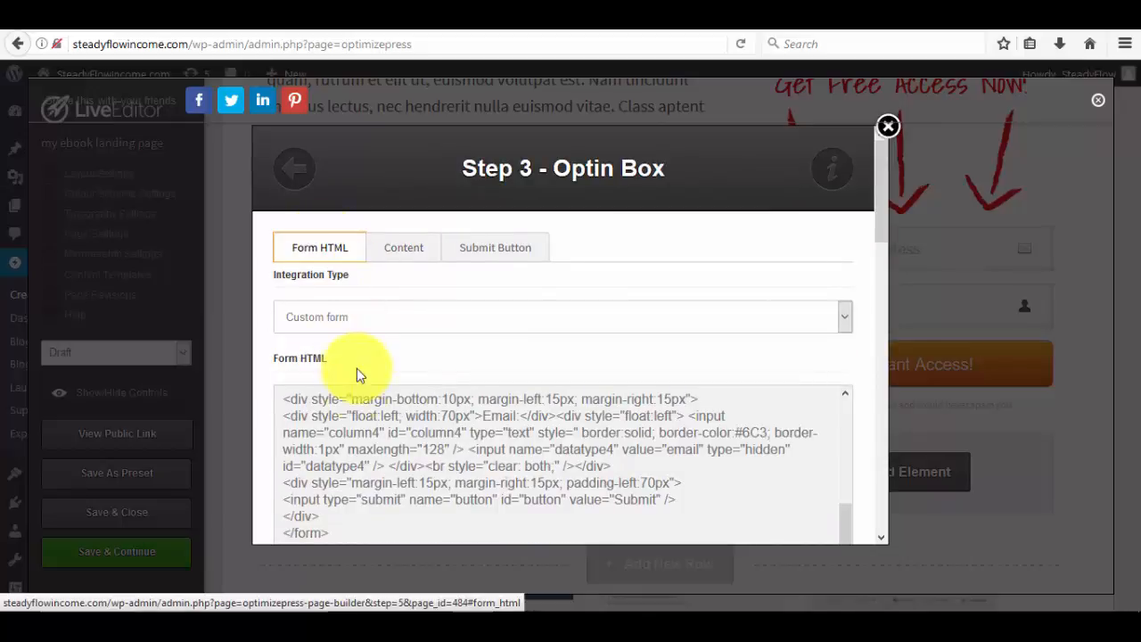
pyautogui.scroll(-3, 357, 383)
pyautogui.scroll(-2, 353, 392)
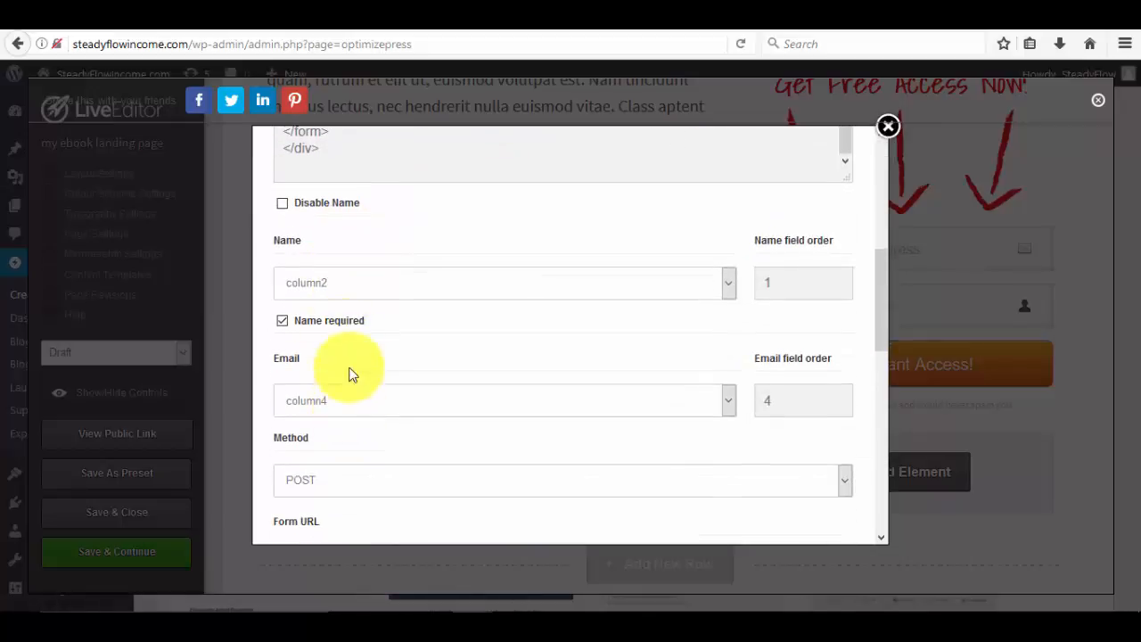
pyautogui.click(322, 287)
pyautogui.click(323, 287)
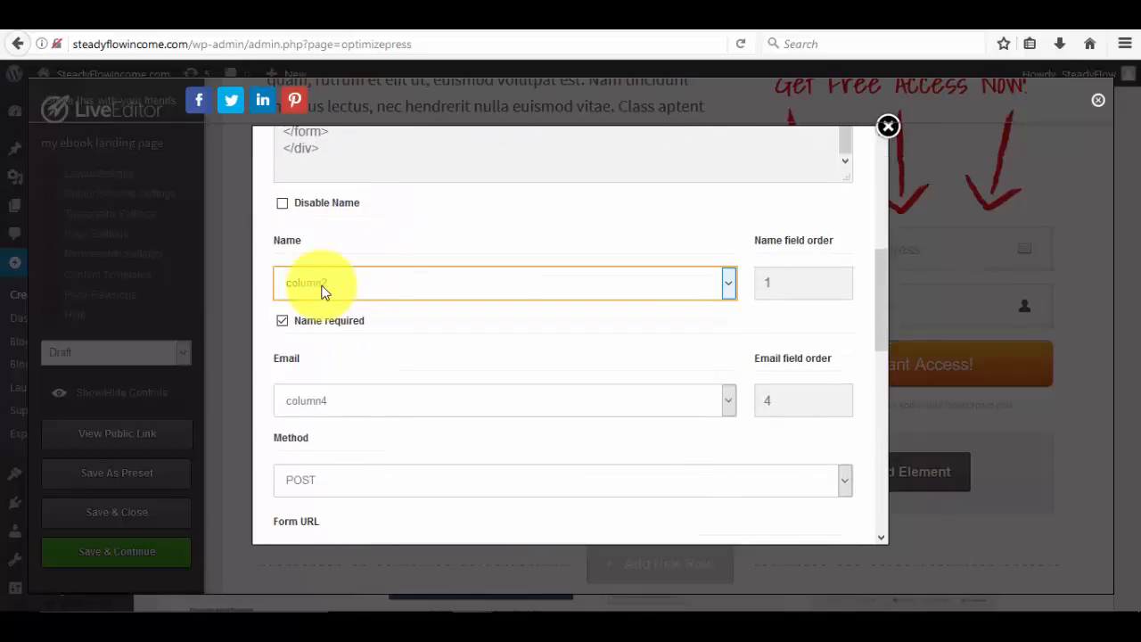
pyautogui.scroll(6, 338, 387)
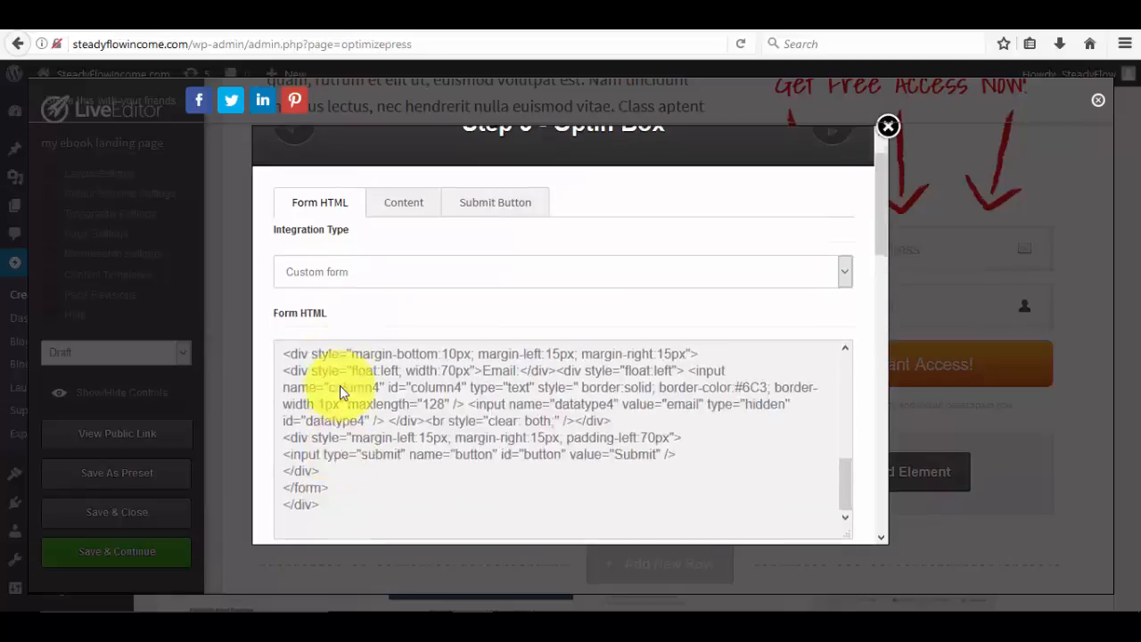
# Check the first-name and email default values, with email reading 'Enter your email'.
pyautogui.click(390, 249)
pyautogui.scroll(-6, 377, 370)
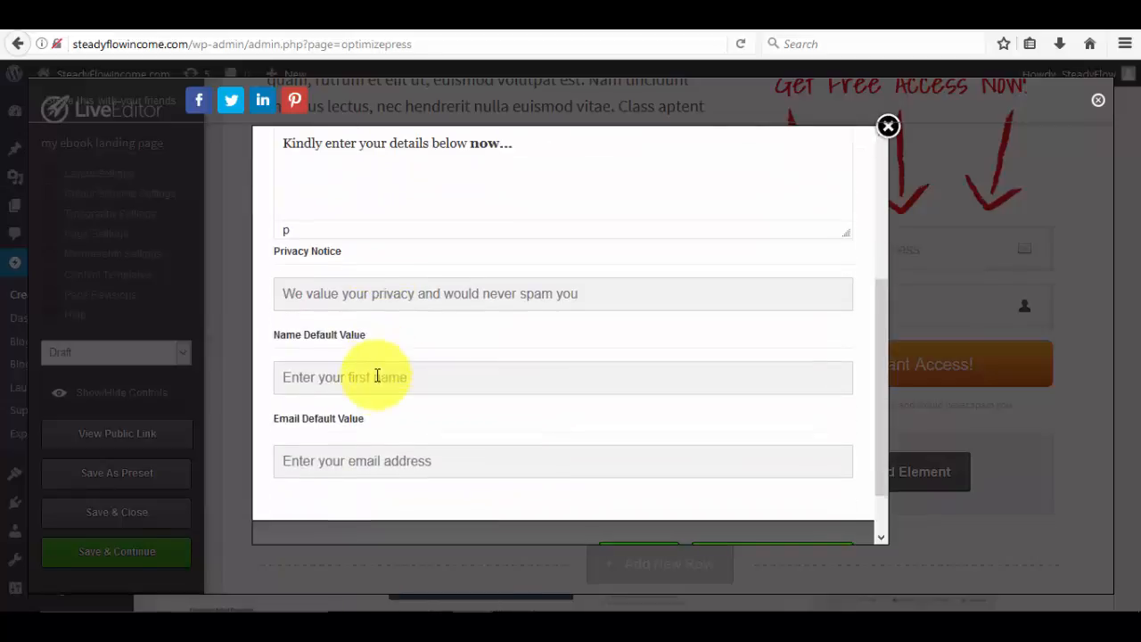
pyautogui.click(392, 317)
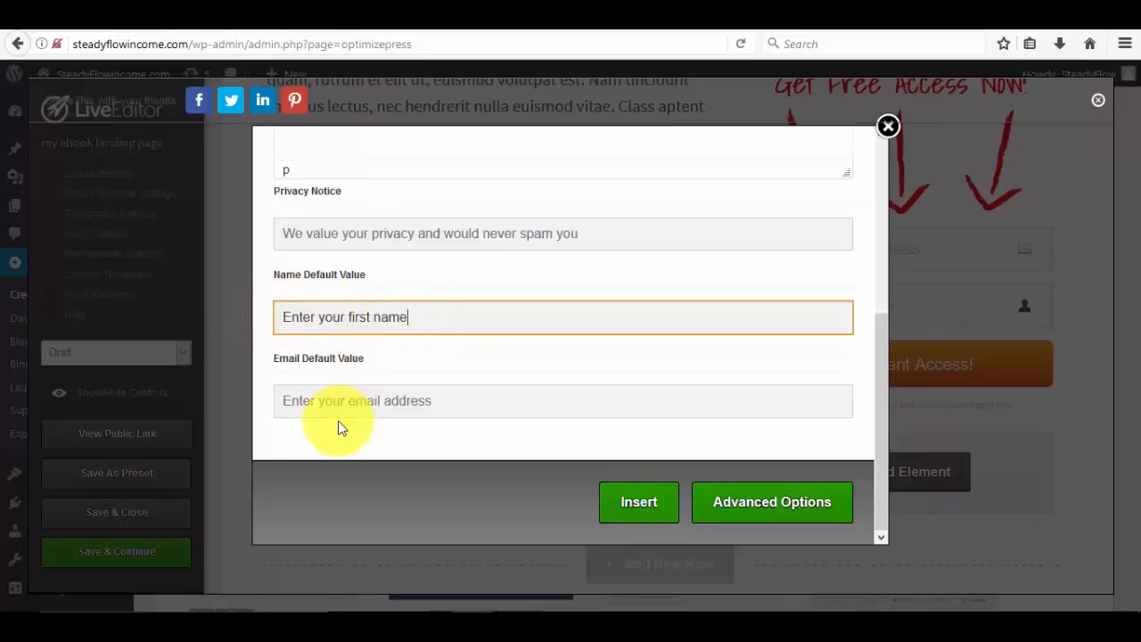
pyautogui.click(405, 411)
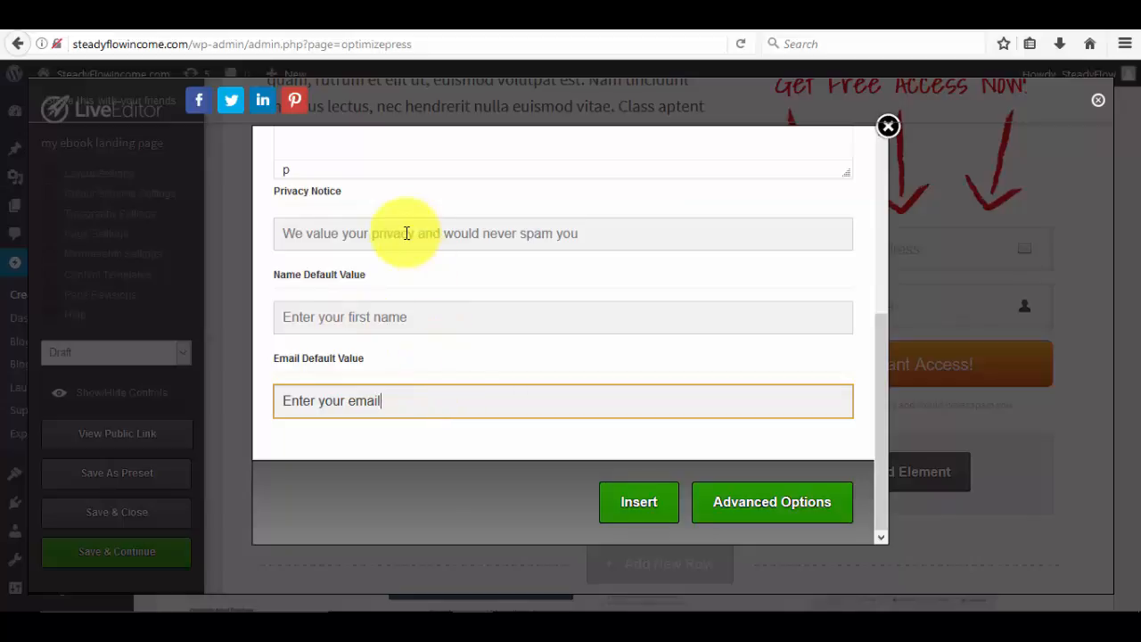
pyautogui.scroll(5, 406, 236)
pyautogui.scroll(2, 407, 238)
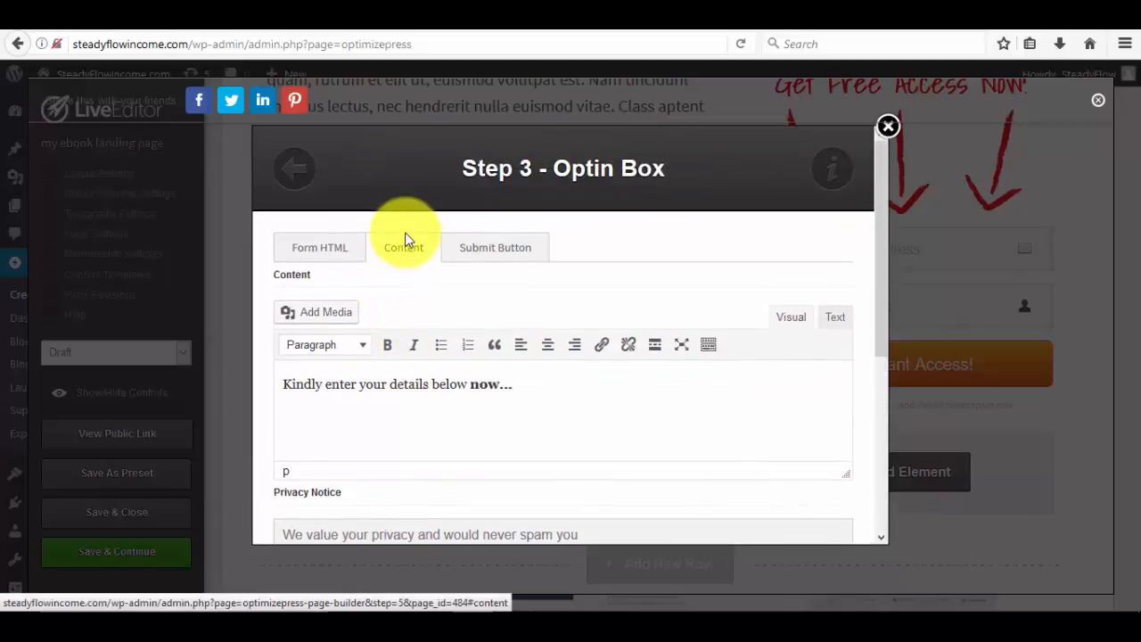
# Relabel the opt-in submit button from 'Get Instant Access!' to 'Get The Report Now'.
pyautogui.click(483, 259)
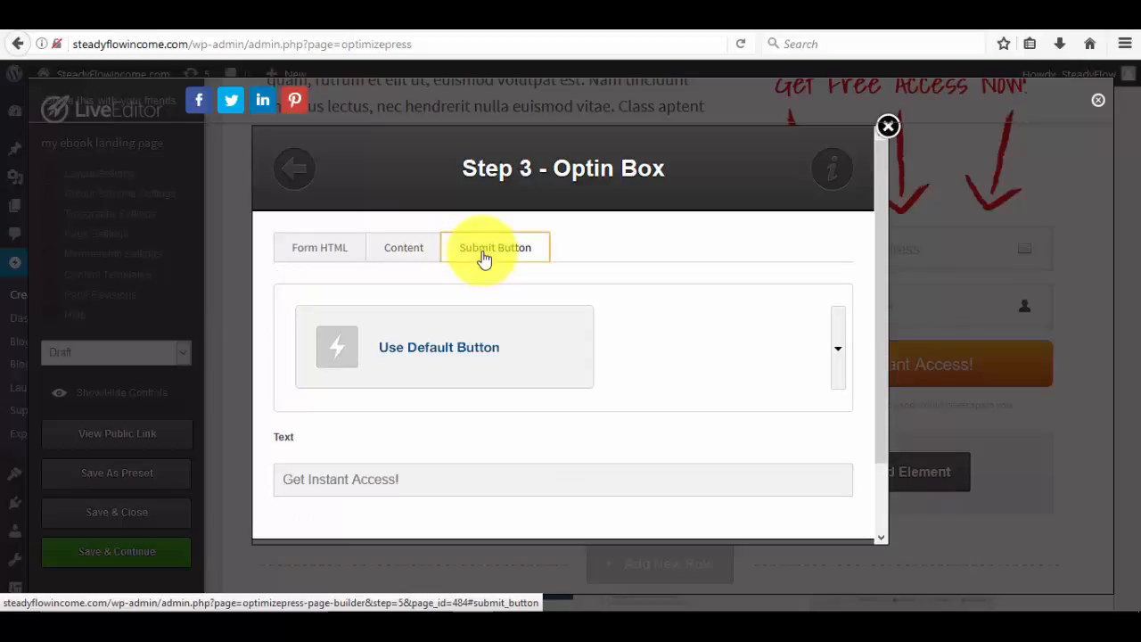
pyautogui.scroll(-2, 492, 264)
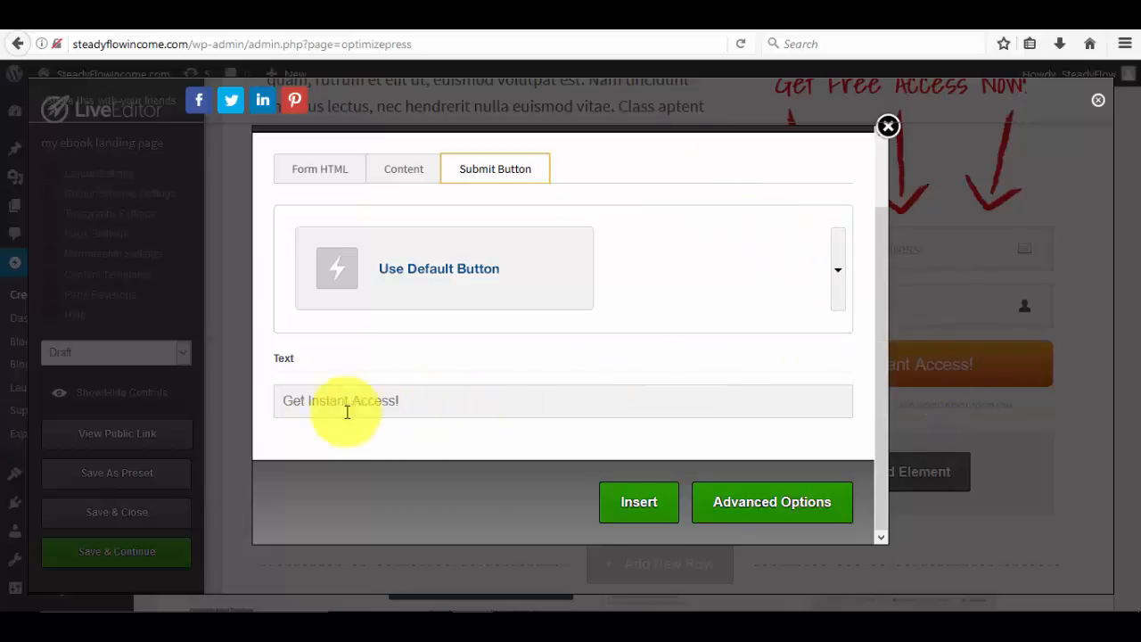
pyautogui.click(409, 402)
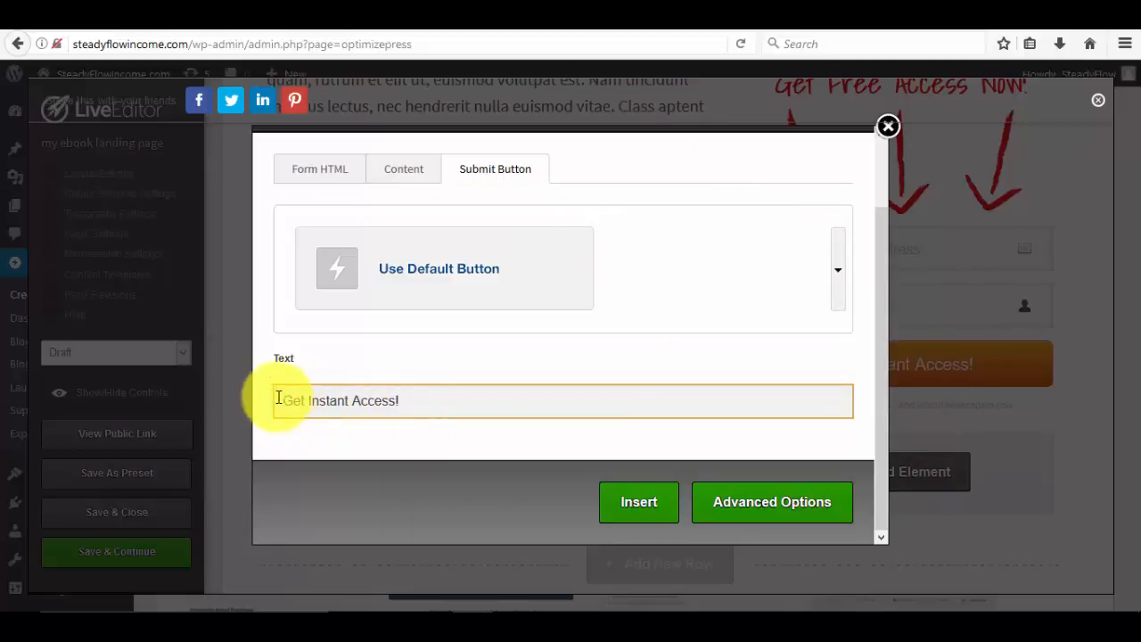
pyautogui.moveTo(276, 400); pyautogui.dragTo(410, 402)
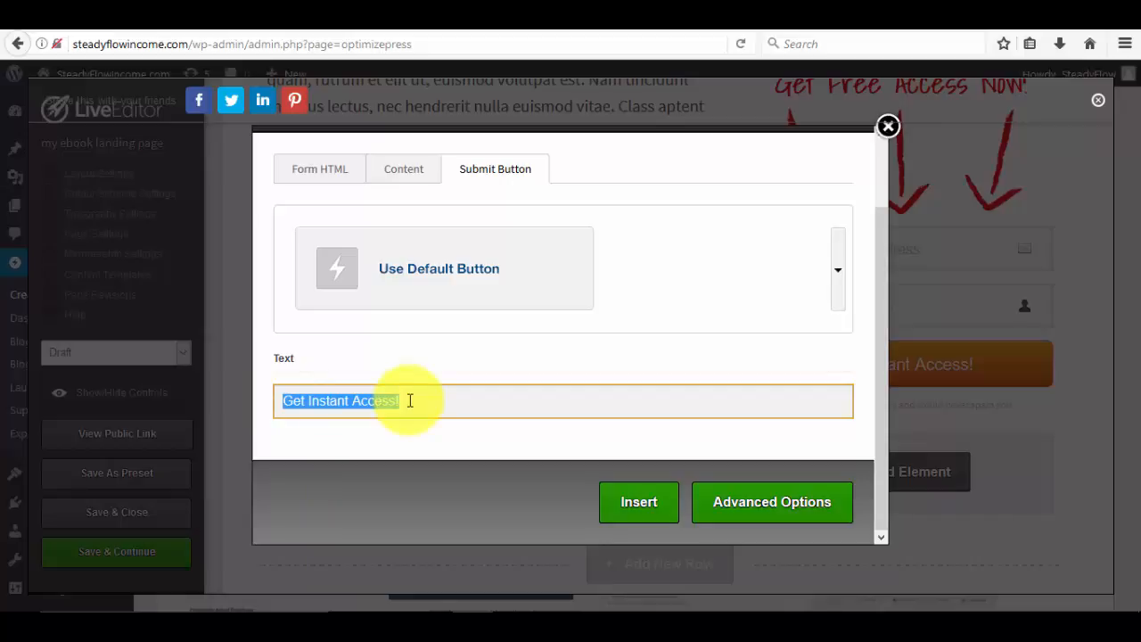
pyautogui.write('Get The Report Now')
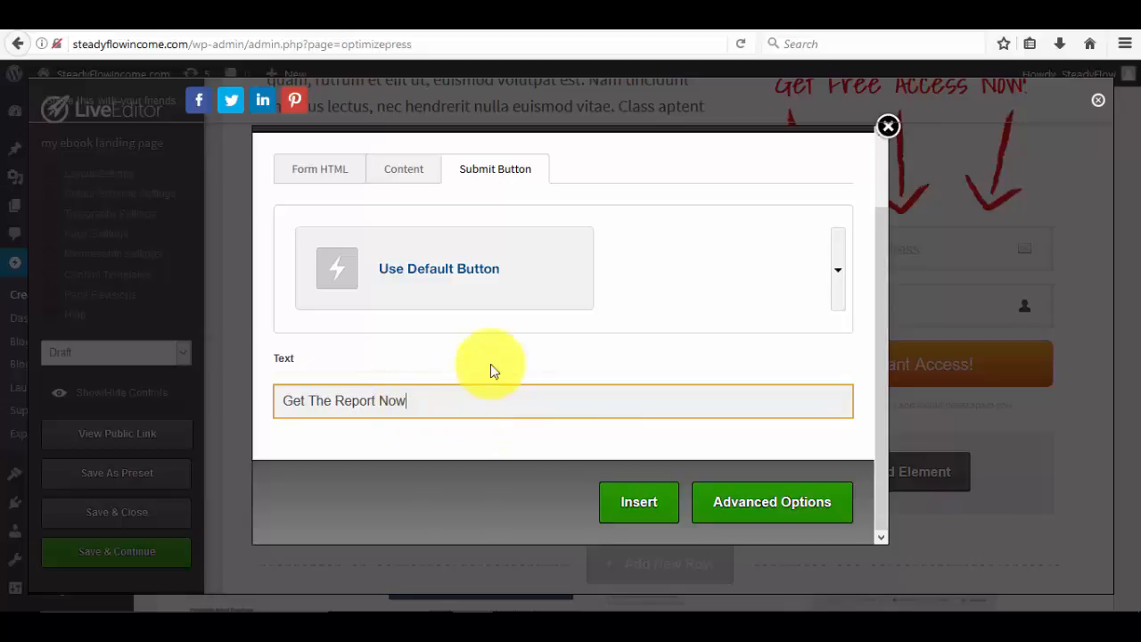
# Switch the submit button to Create a Custom Button and look over its shadow settings.
pyautogui.click(836, 271)
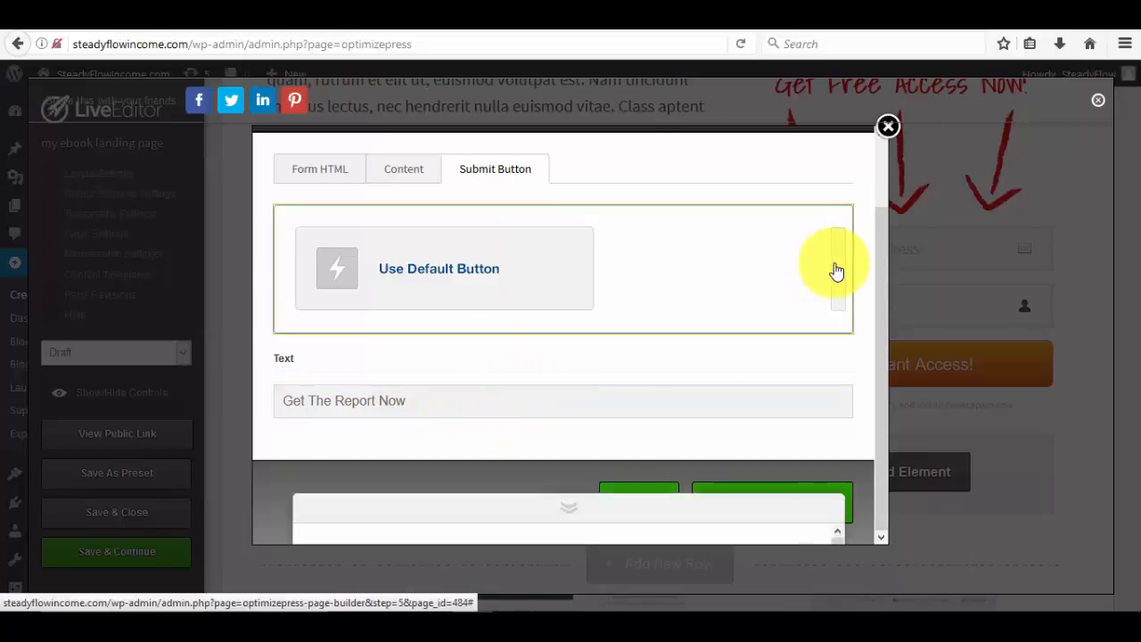
pyautogui.scroll(-1, 578, 386)
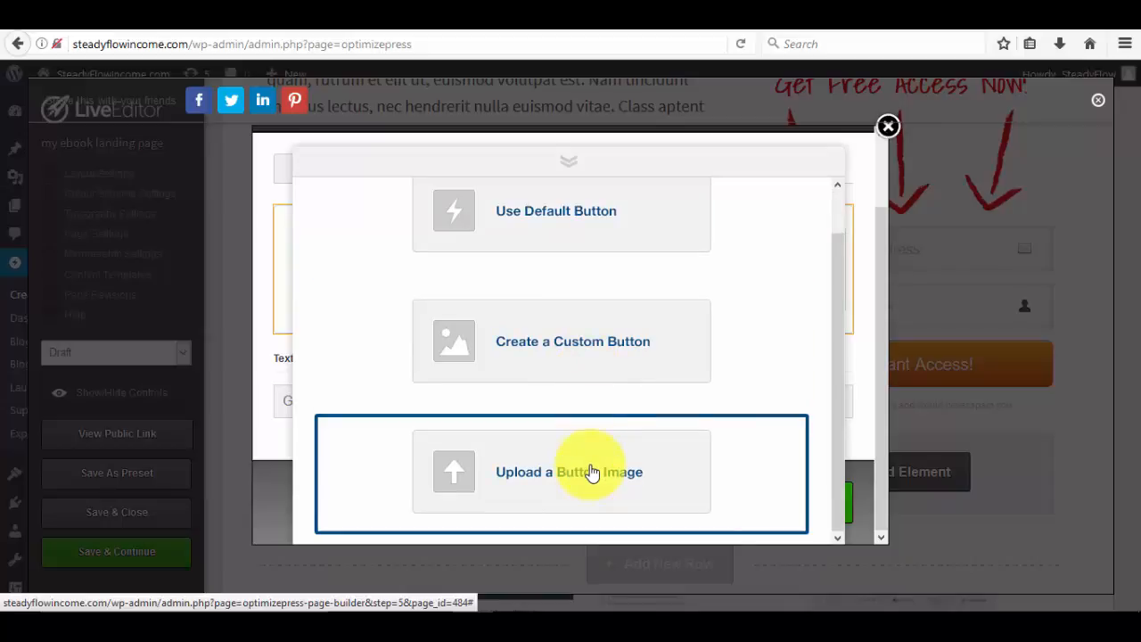
pyautogui.click(560, 366)
pyautogui.scroll(-3, 588, 430)
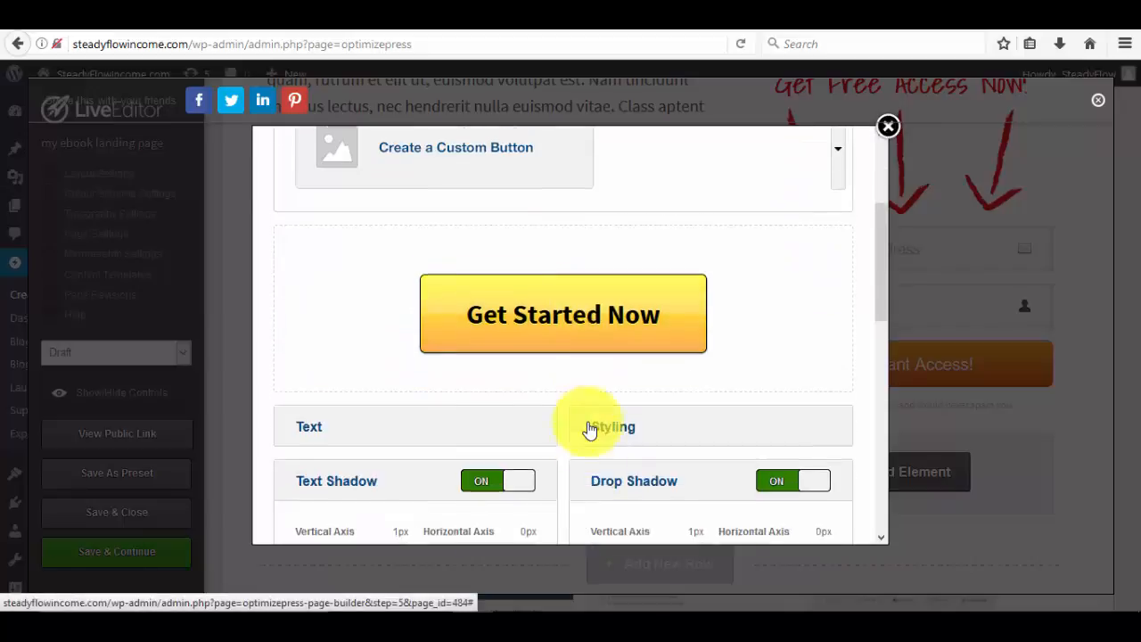
pyautogui.scroll(-3, 589, 430)
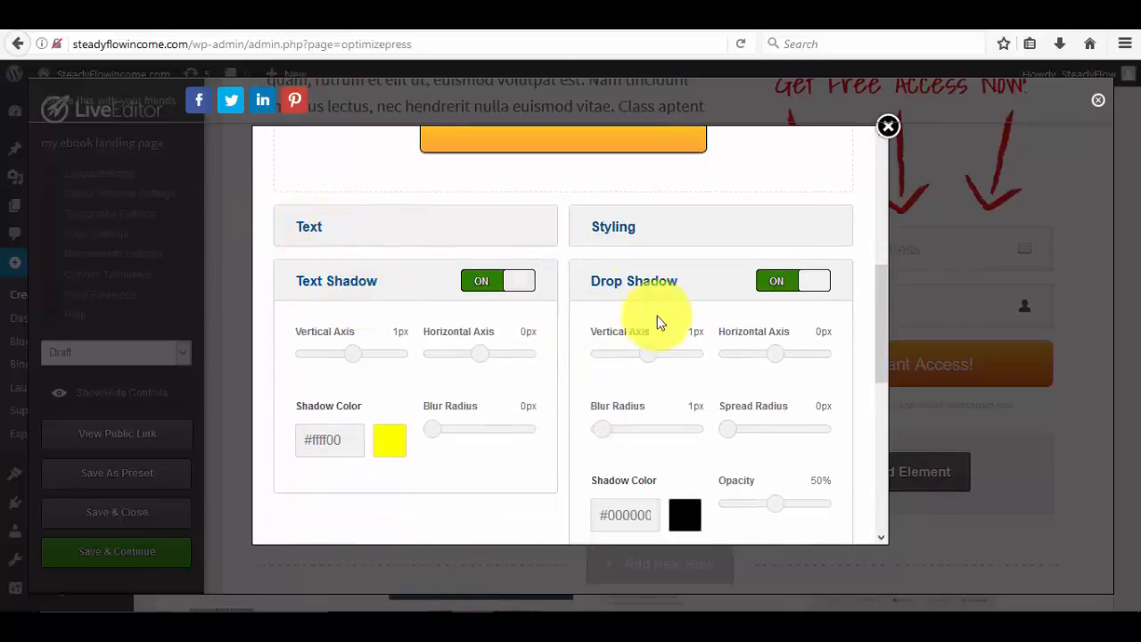
pyautogui.scroll(-5, 657, 288)
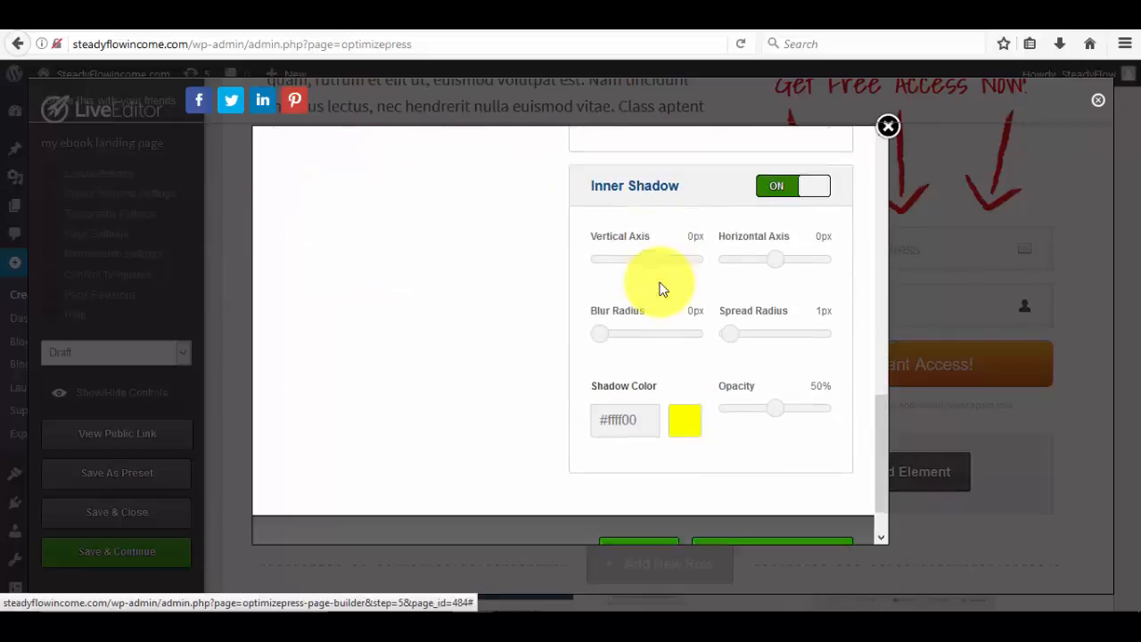
pyautogui.scroll(-1, 660, 288)
pyautogui.scroll(10, 645, 454)
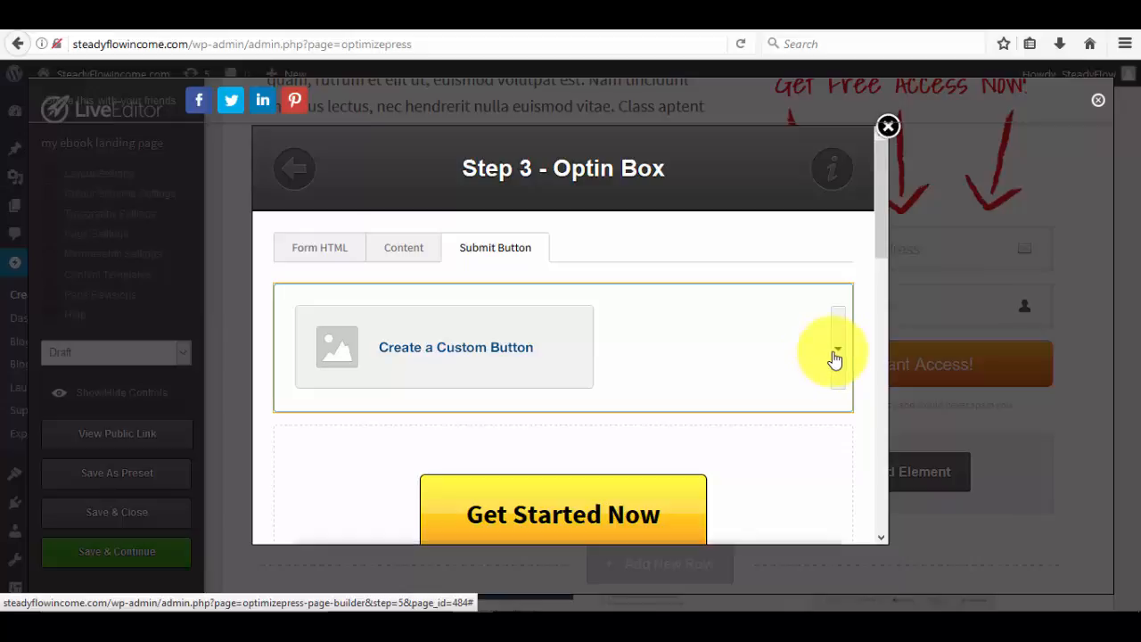
# Revert to Use Default Button and make the label 'Get The Report Now!'.
pyautogui.click(835, 357)
pyautogui.click(539, 230)
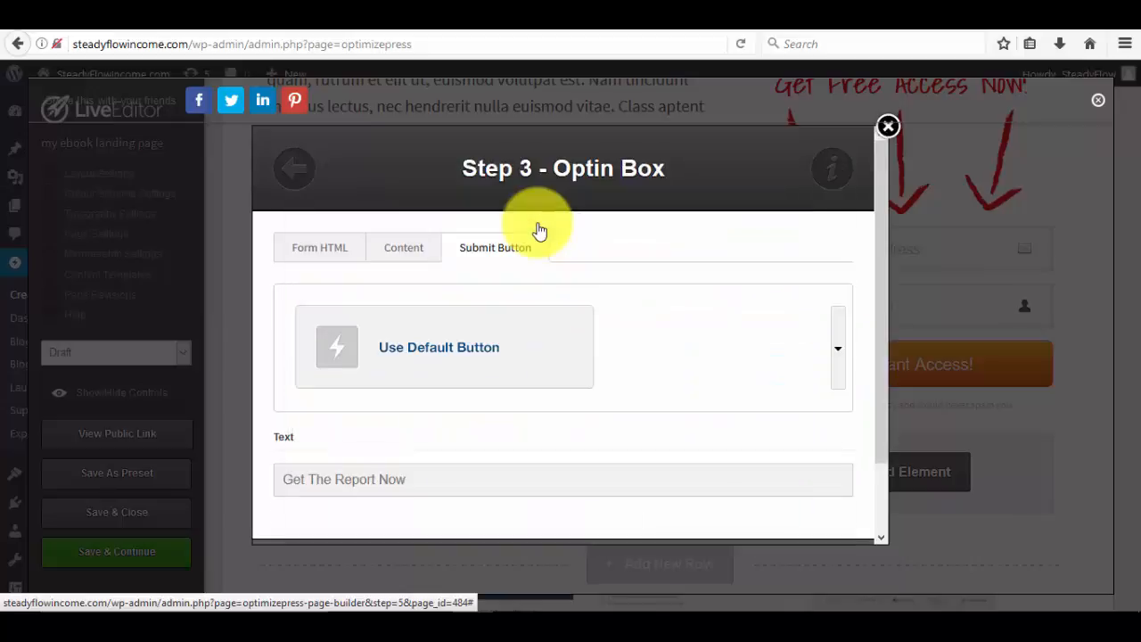
pyautogui.scroll(-2, 642, 437)
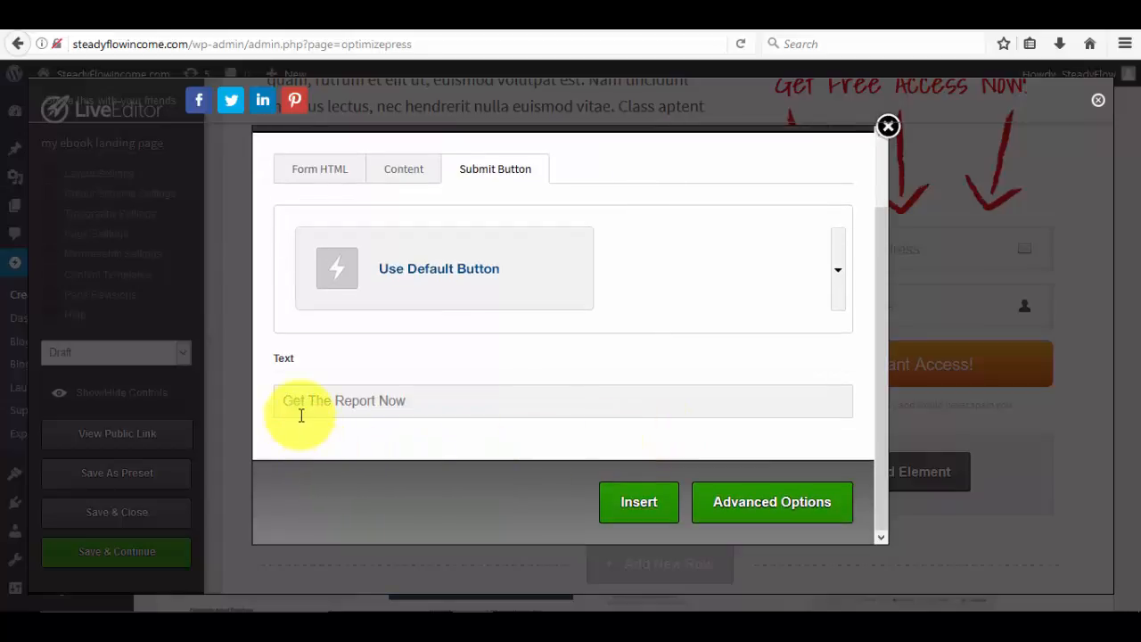
pyautogui.click(423, 408)
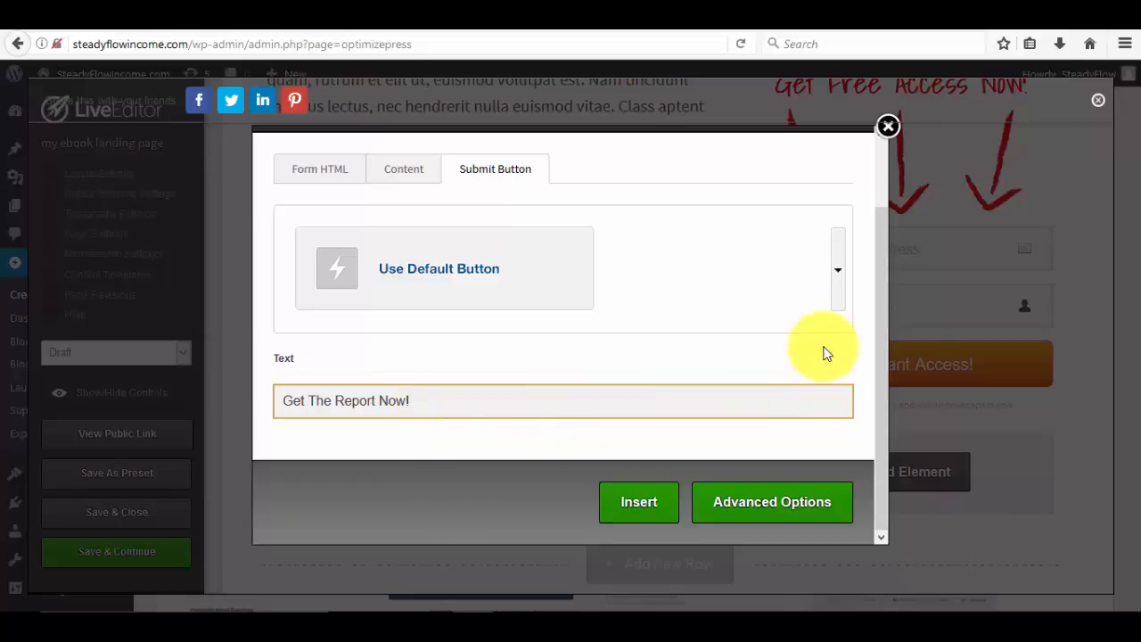
pyautogui.click(982, 357)
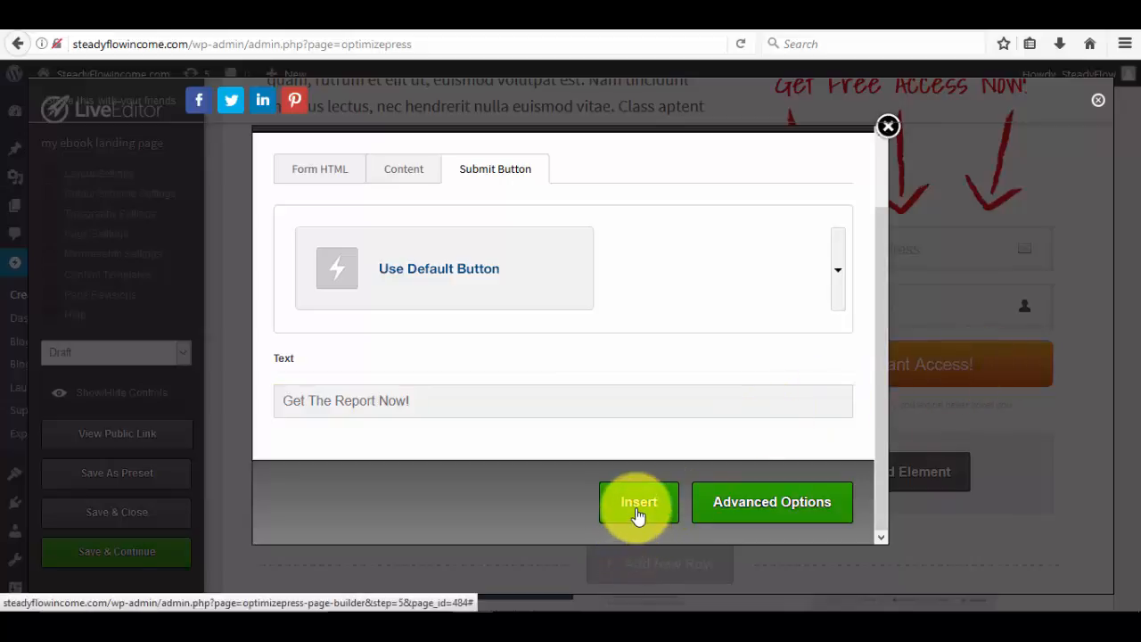
# Review the opt-in box's Content settings.
pyautogui.scroll(2, 555, 428)
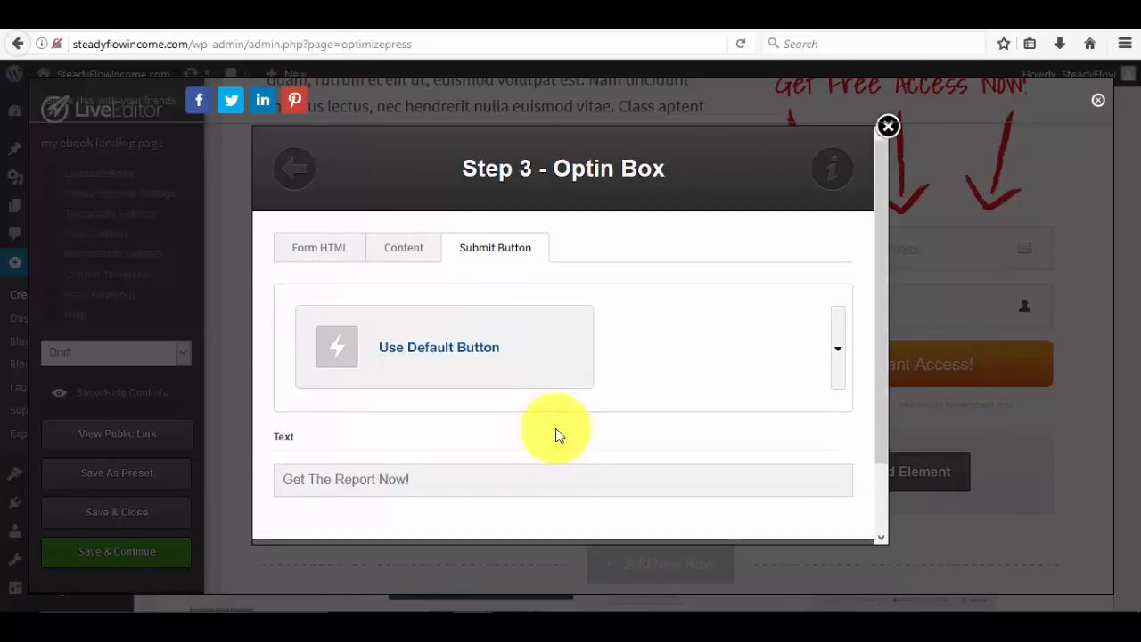
pyautogui.scroll(-2, 554, 422)
pyautogui.scroll(2, 554, 426)
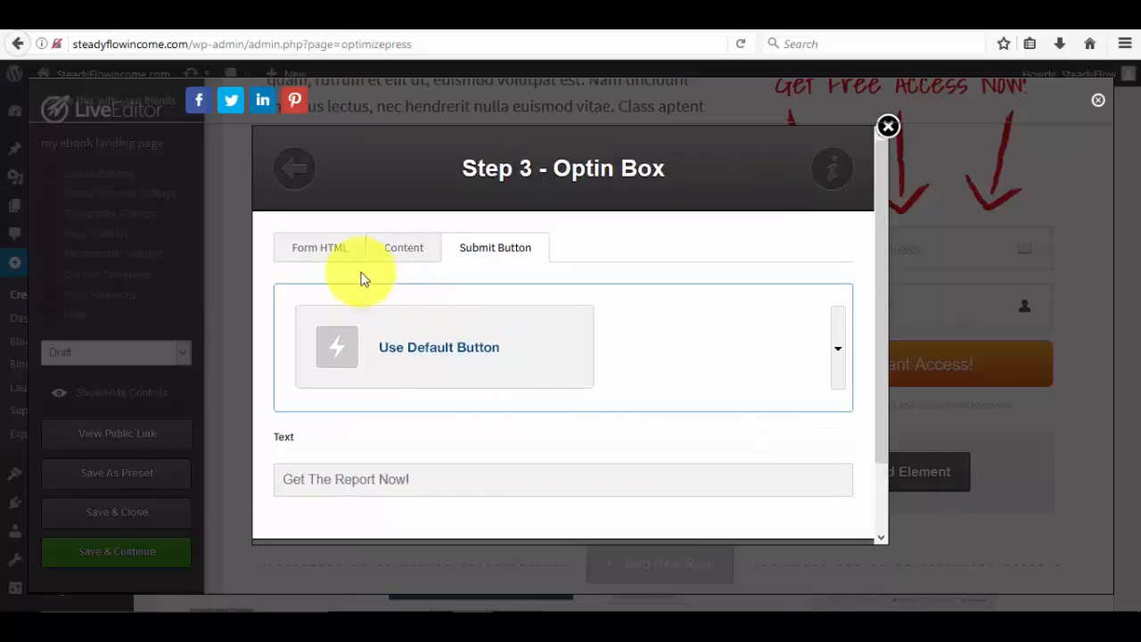
pyautogui.scroll(-2, 468, 333)
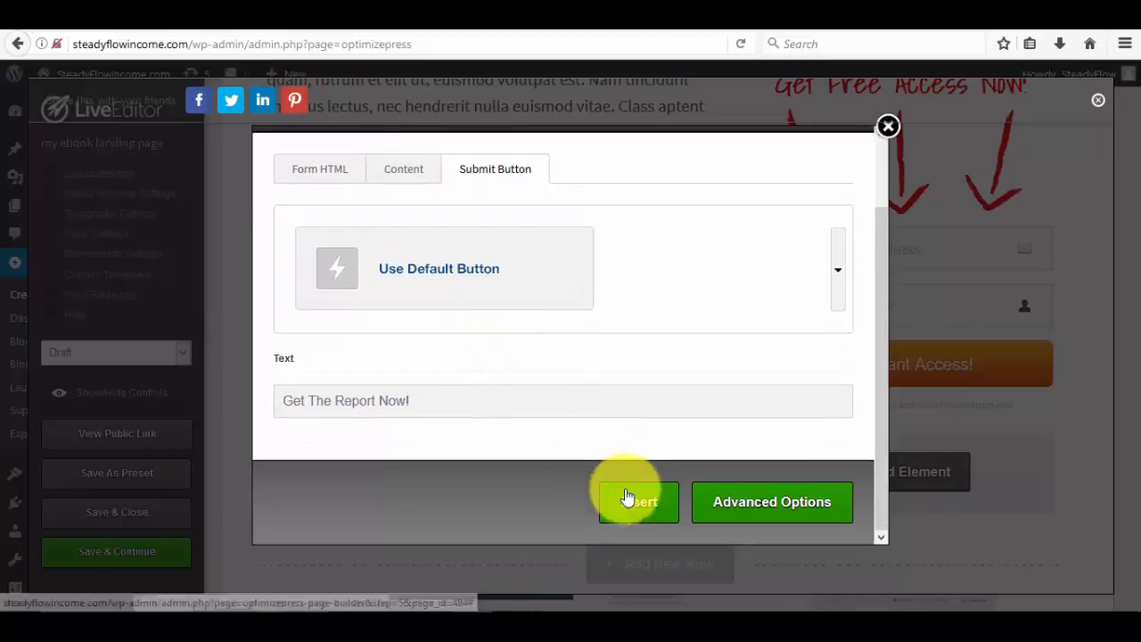
pyautogui.scroll(2, 528, 433)
pyautogui.click(398, 258)
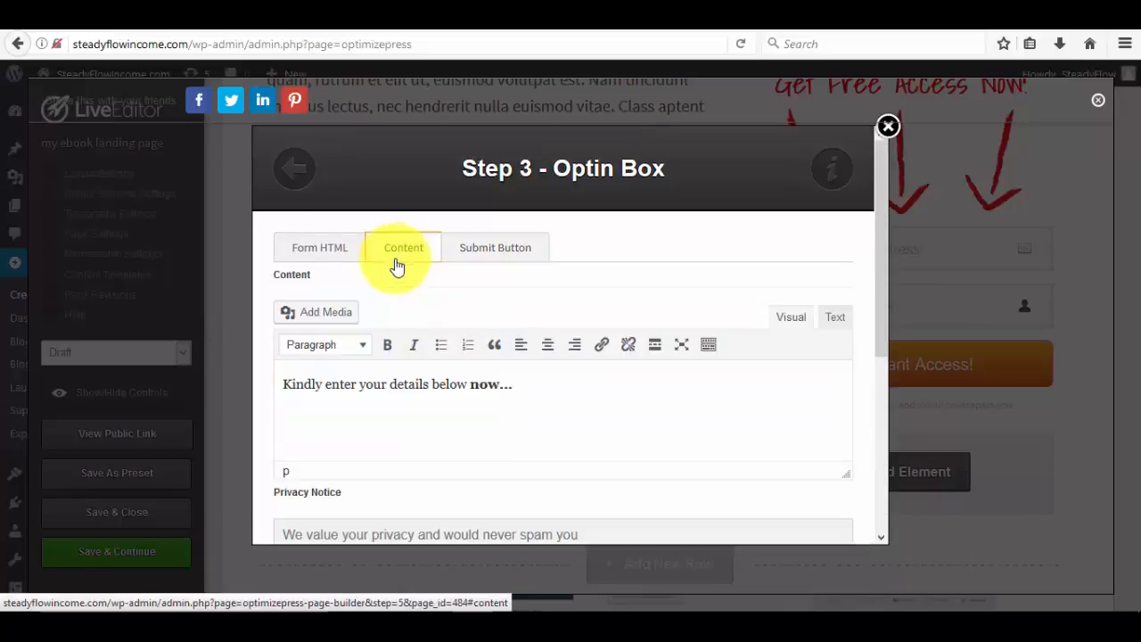
pyautogui.scroll(-3, 398, 365)
pyautogui.scroll(2, 400, 369)
pyautogui.scroll(-3, 398, 375)
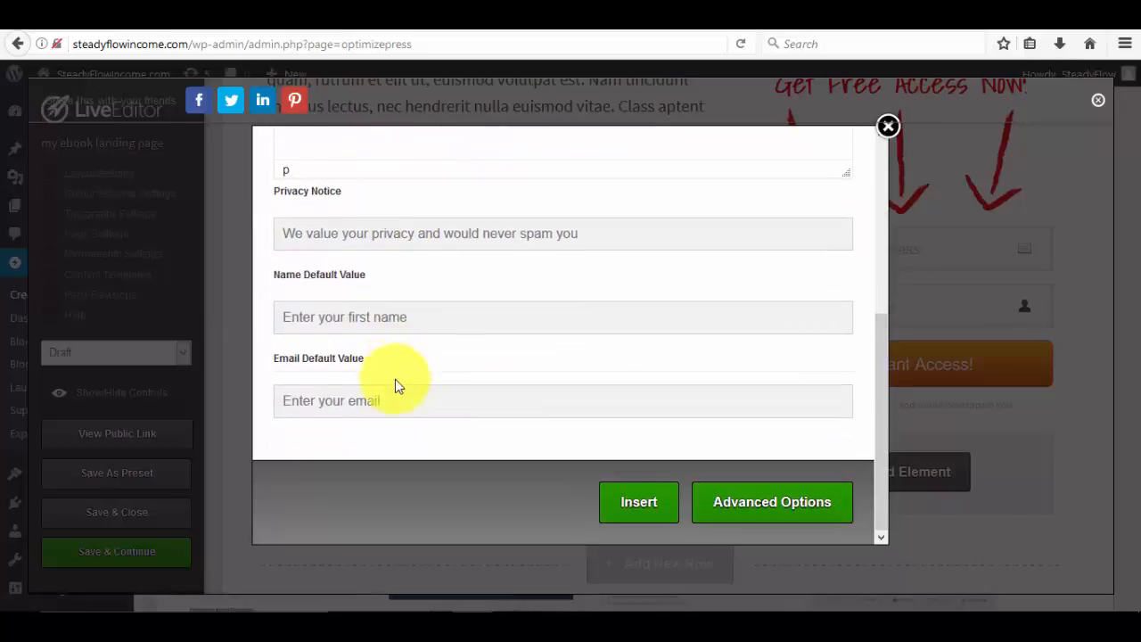
pyautogui.scroll(4, 391, 378)
# Check the Form HTML mappings: Name on column2, Email on column4, required Phone and Surname.
pyautogui.click(327, 252)
pyautogui.scroll(-6, 369, 308)
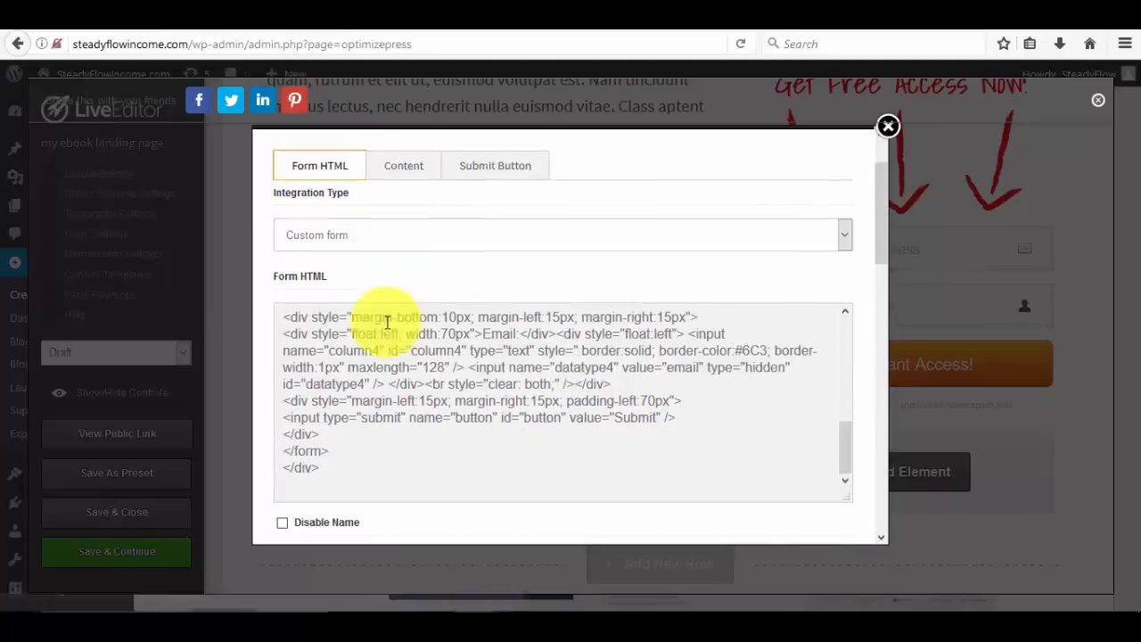
pyautogui.scroll(-4, 382, 339)
pyautogui.scroll(4, 374, 330)
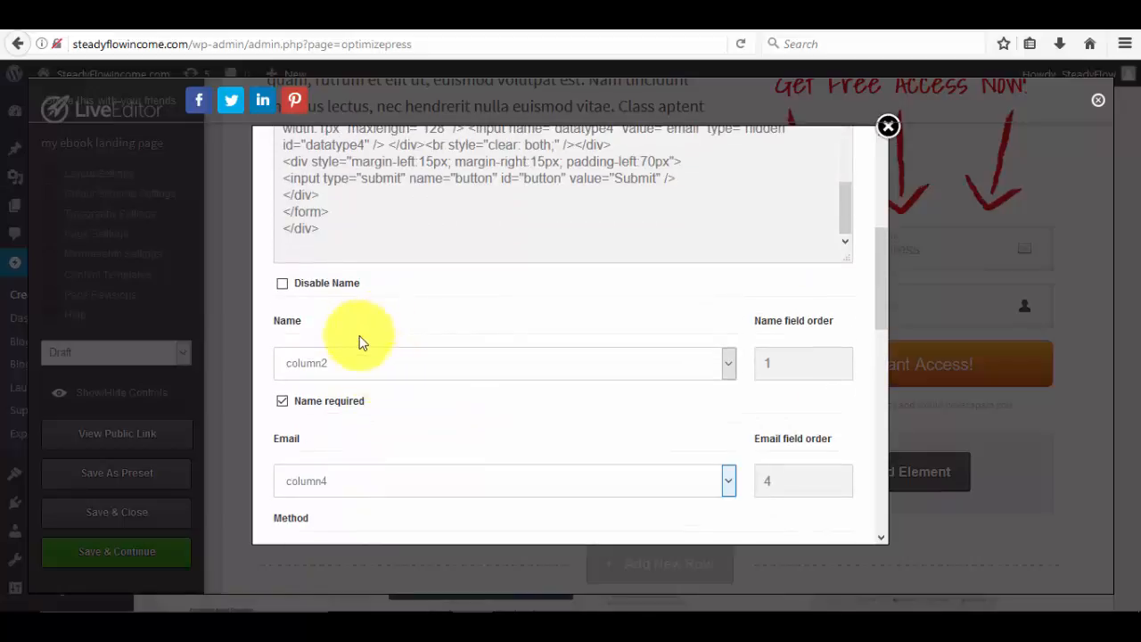
pyautogui.scroll(-3, 406, 369)
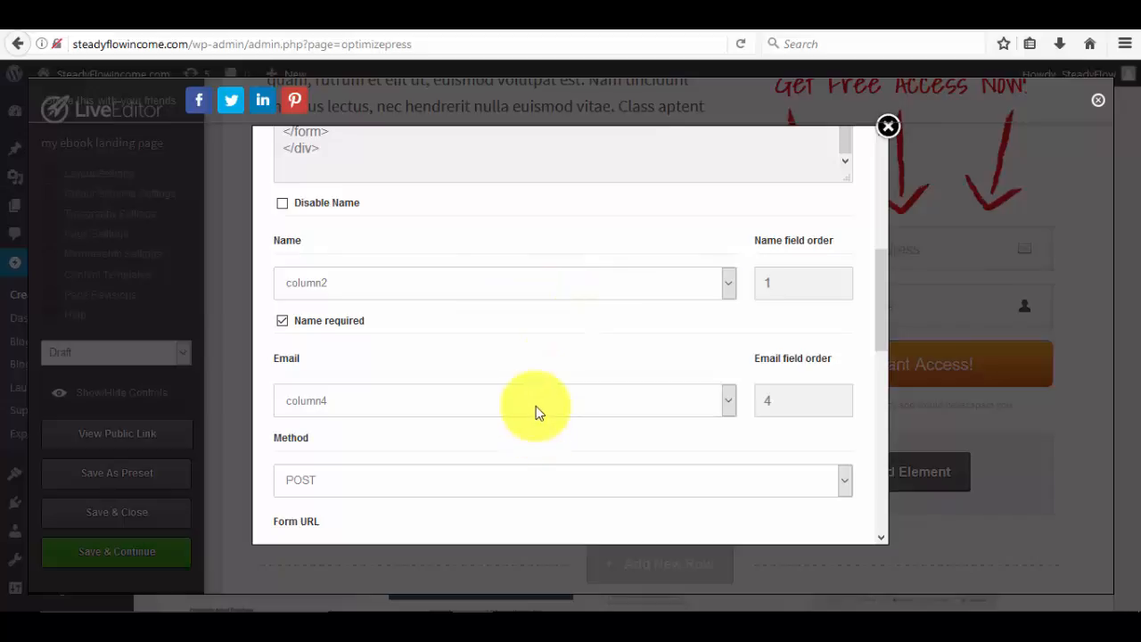
pyautogui.scroll(-3, 536, 412)
pyautogui.scroll(-3, 537, 406)
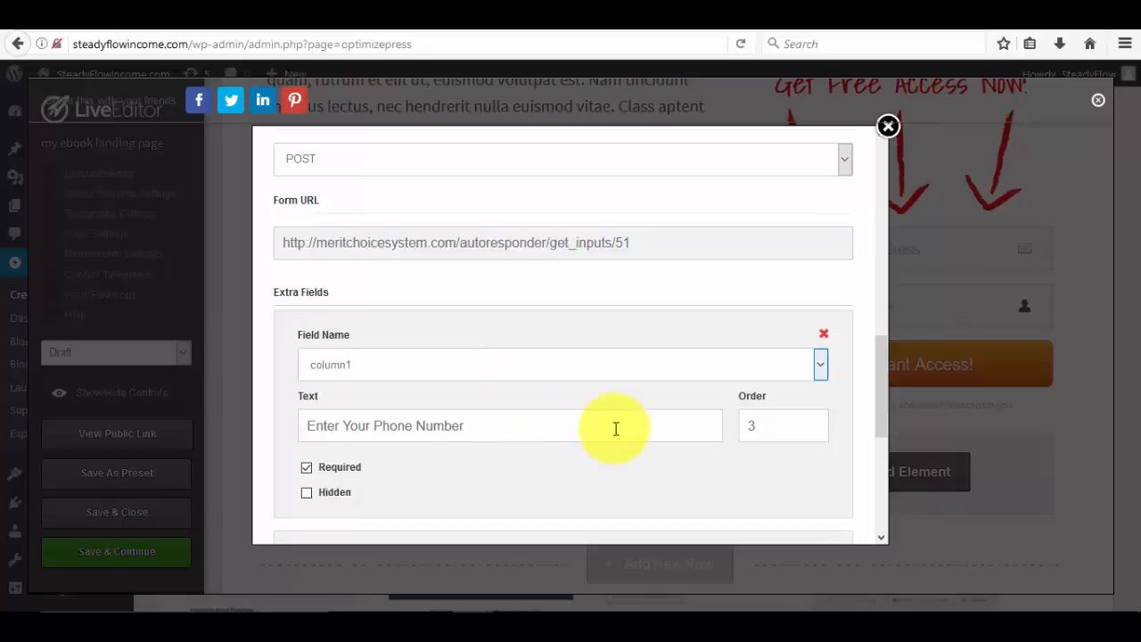
pyautogui.scroll(-3, 728, 415)
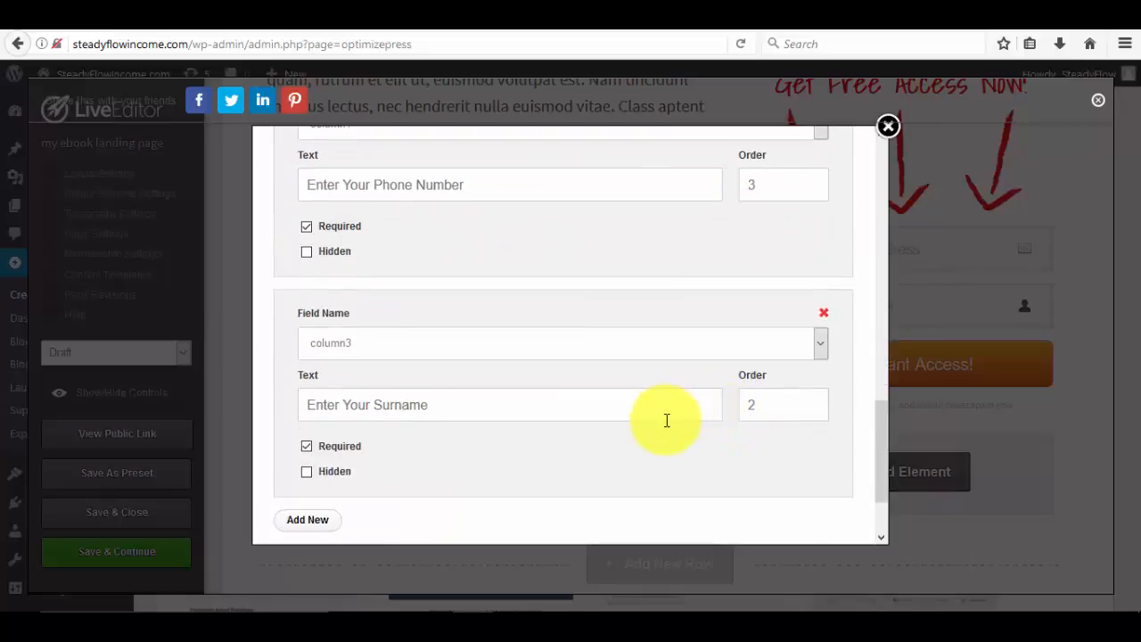
pyautogui.scroll(-3, 573, 413)
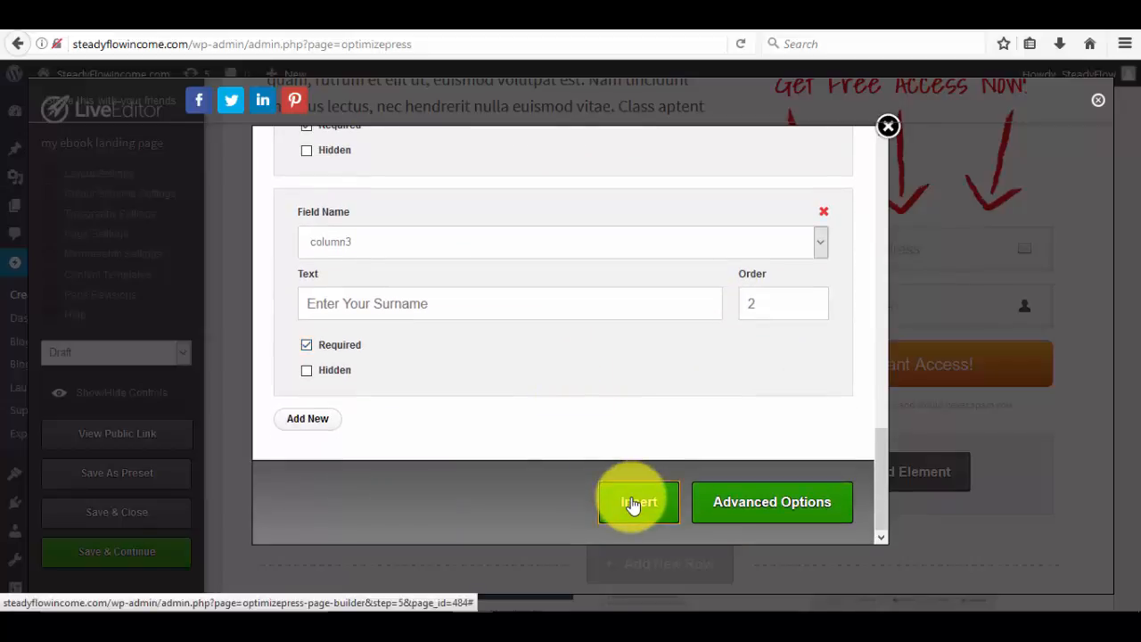
pyautogui.click(631, 504)
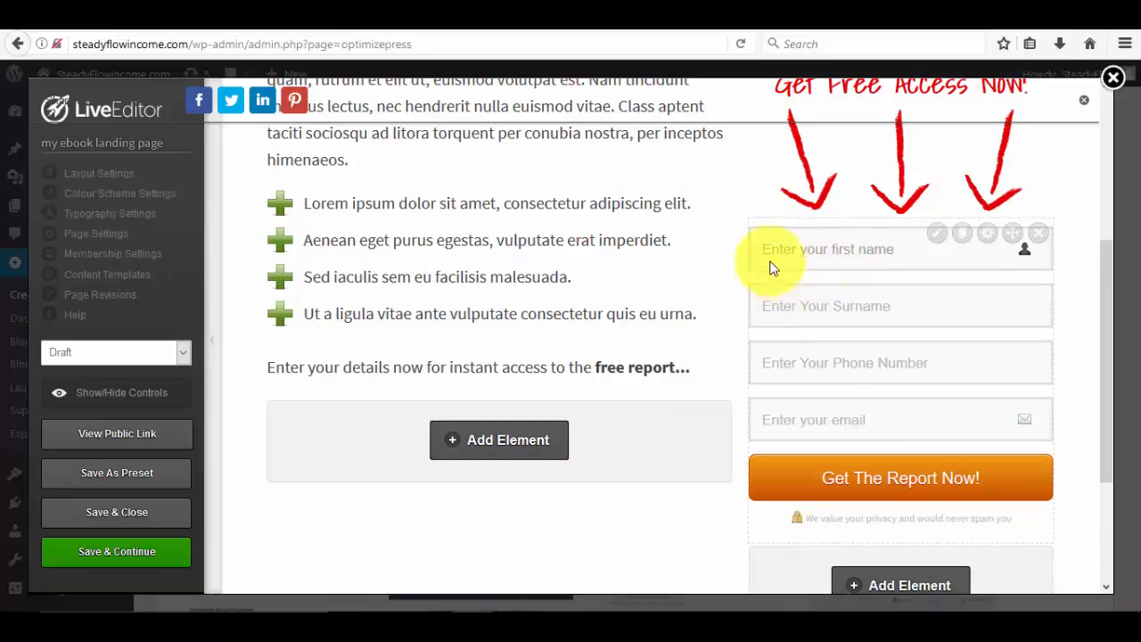
pyautogui.click(853, 253)
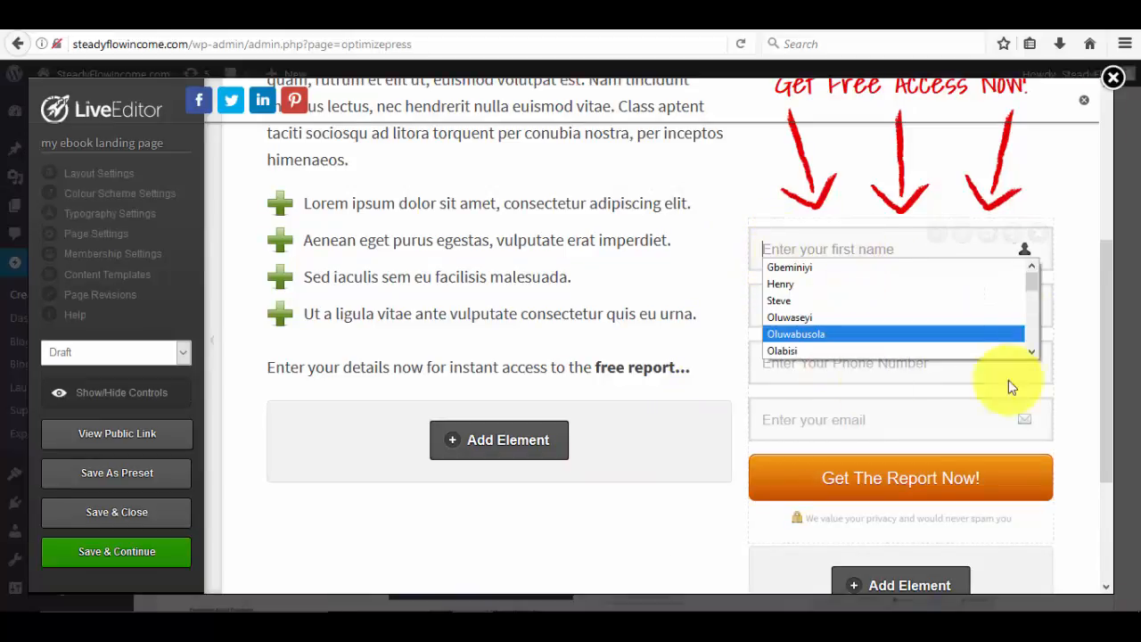
pyautogui.click(1072, 311)
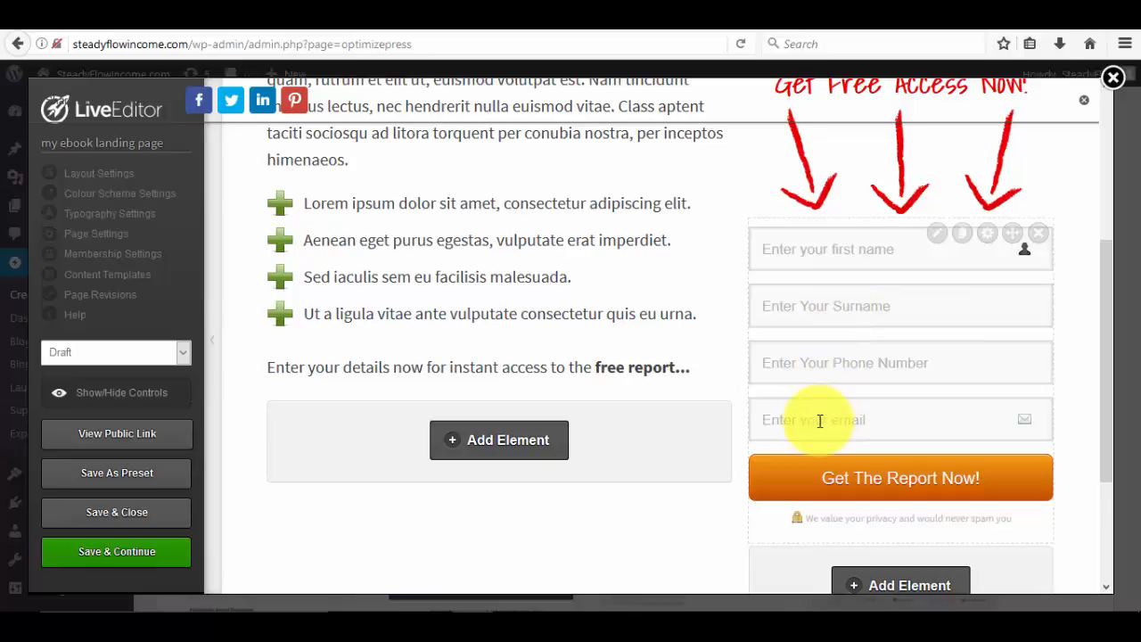
pyautogui.scroll(-3, 841, 365)
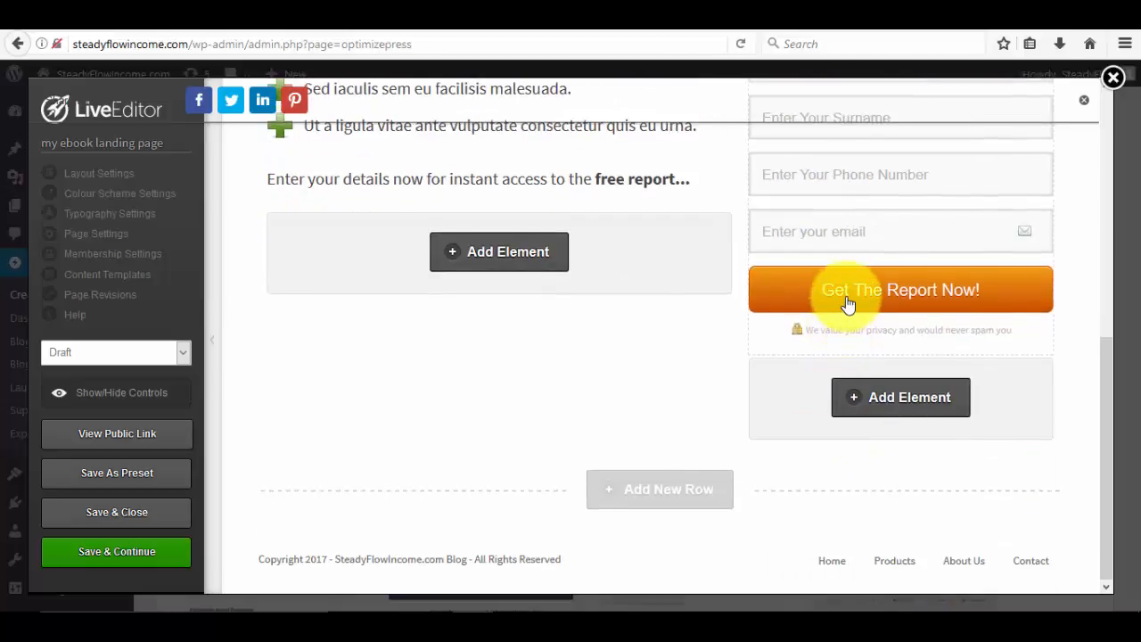
pyautogui.scroll(8, 847, 304)
pyautogui.scroll(-2, 847, 297)
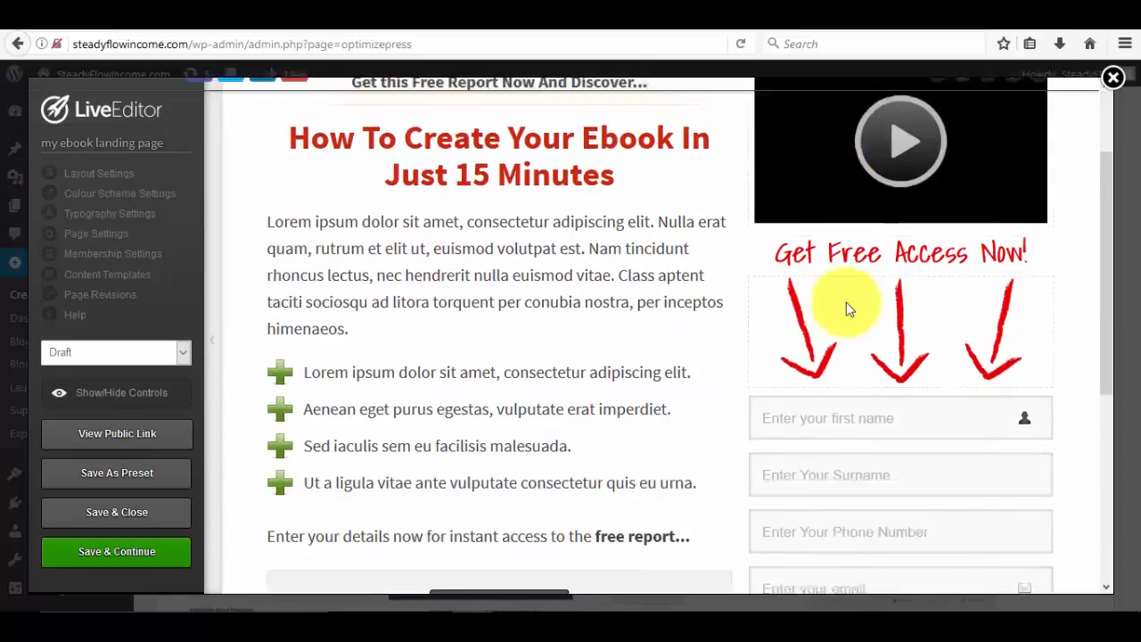
pyautogui.scroll(-1, 848, 308)
pyautogui.scroll(-3, 848, 307)
pyautogui.scroll(5, 584, 368)
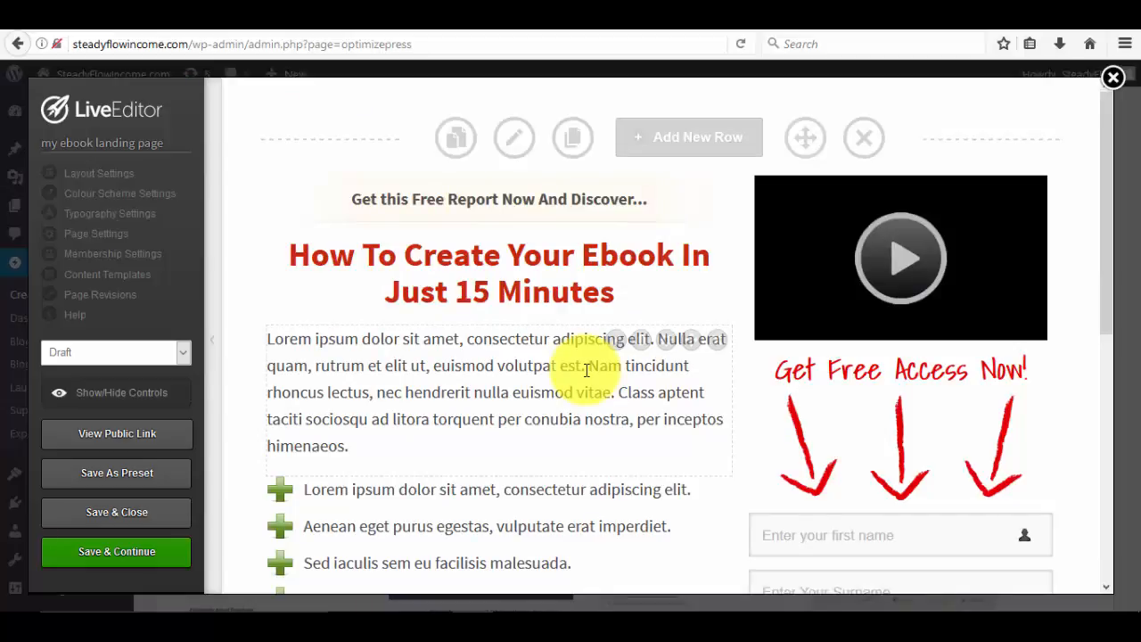
pyautogui.scroll(-3, 586, 370)
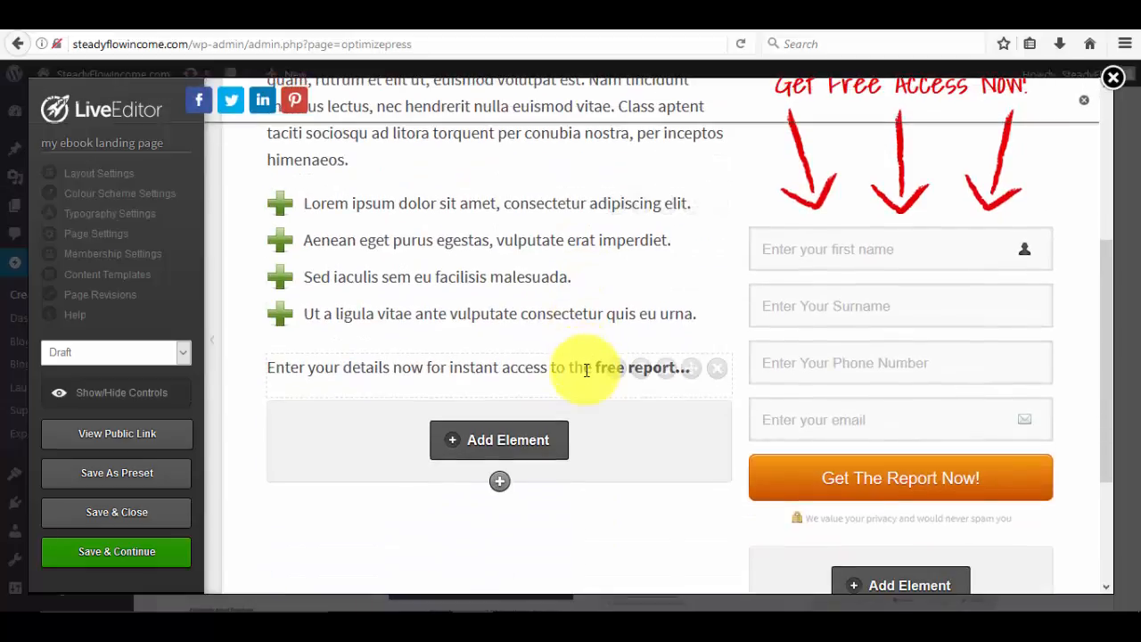
pyautogui.scroll(-2, 586, 370)
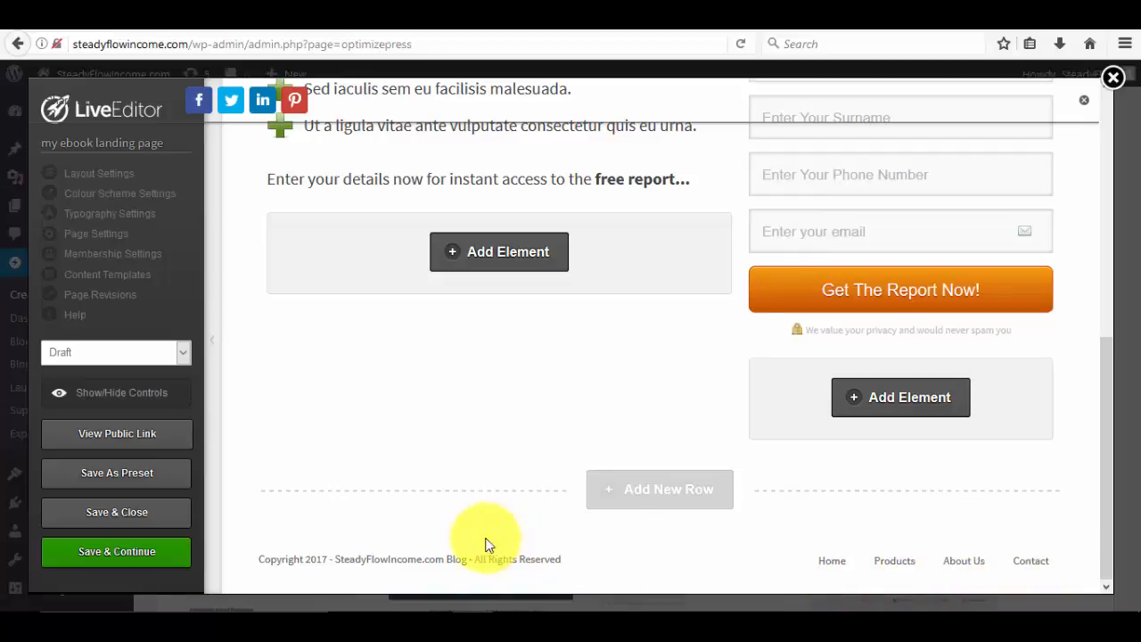
pyautogui.scroll(3, 277, 560)
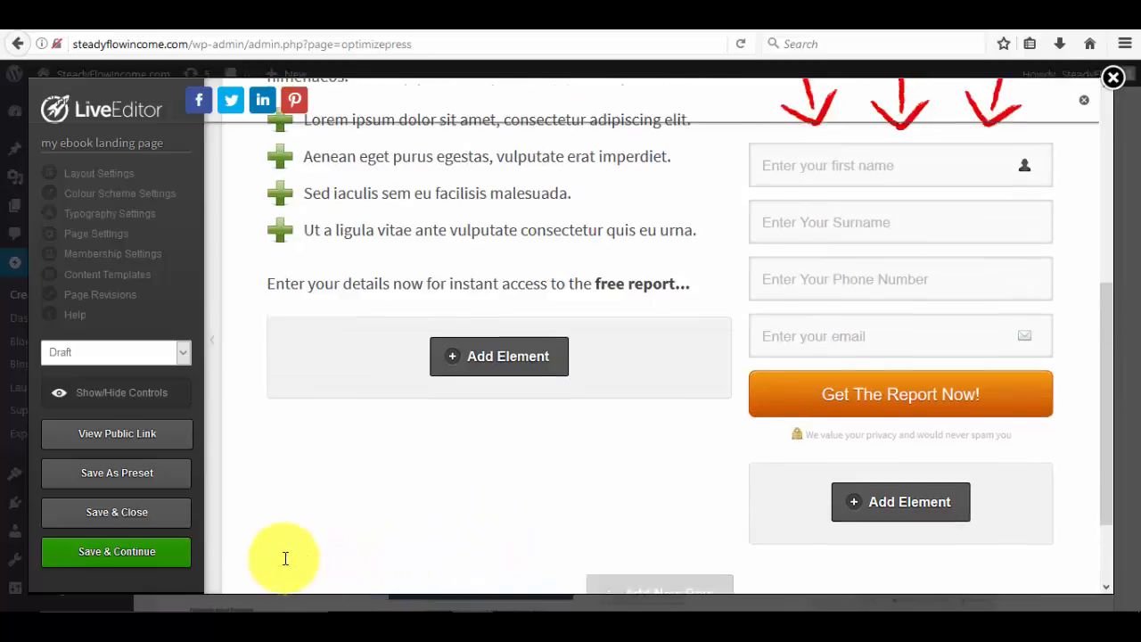
pyautogui.scroll(-3, 286, 558)
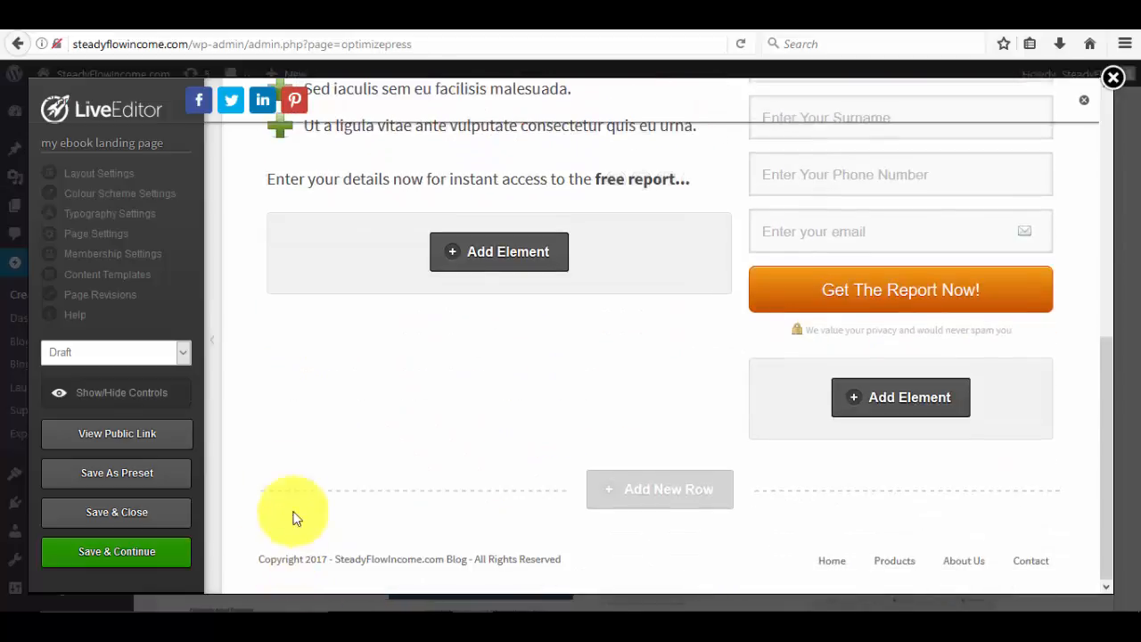
# Turn the Footer Area off in Layout Settings and apply it with Update.
pyautogui.click(98, 175)
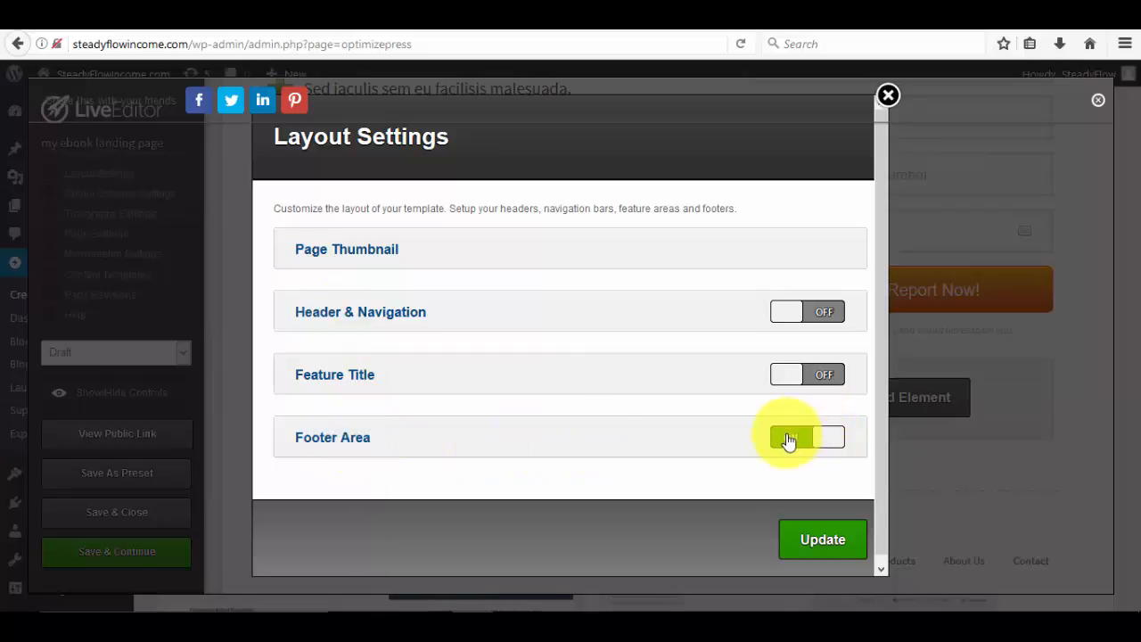
pyautogui.click(830, 443)
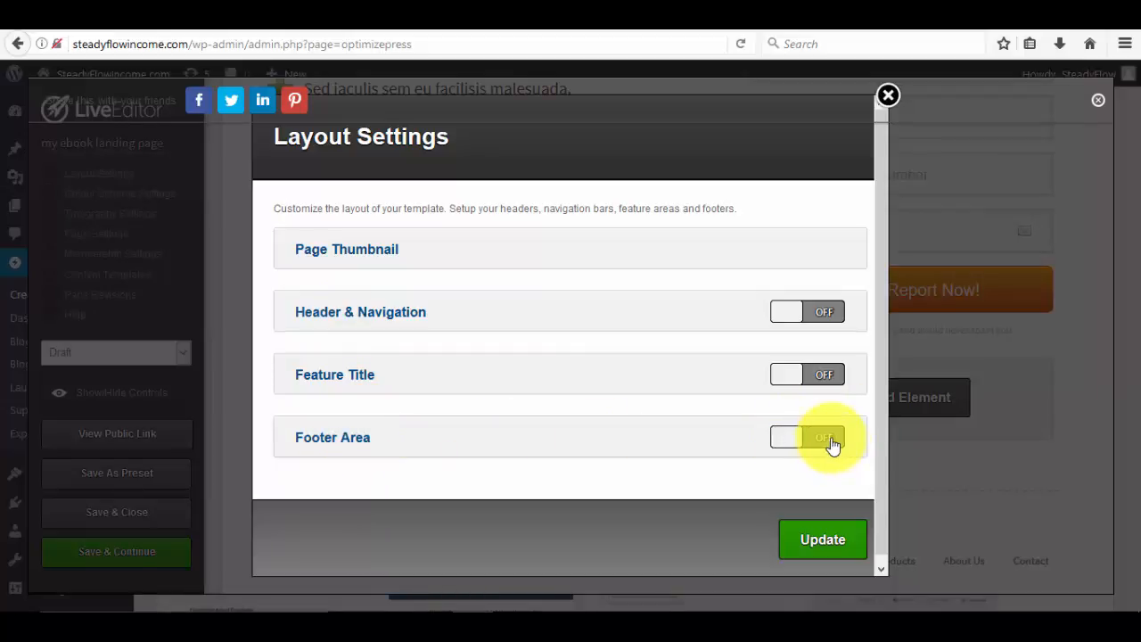
pyautogui.click(807, 545)
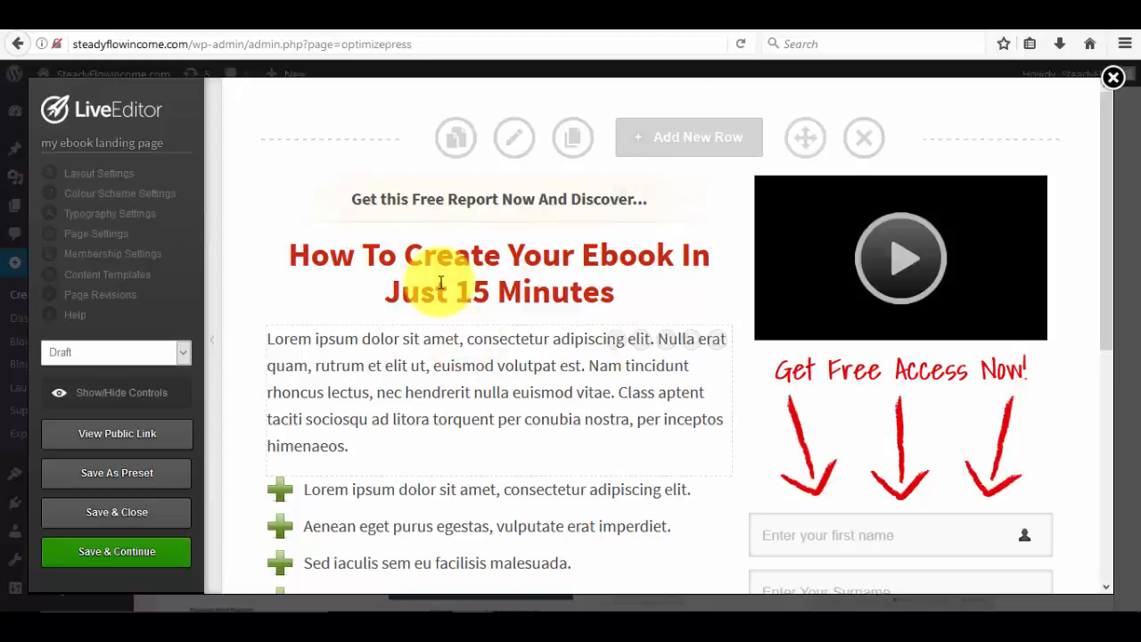
# Change the page status dropdown from Draft to Publish.
pyautogui.scroll(-5, 452, 265)
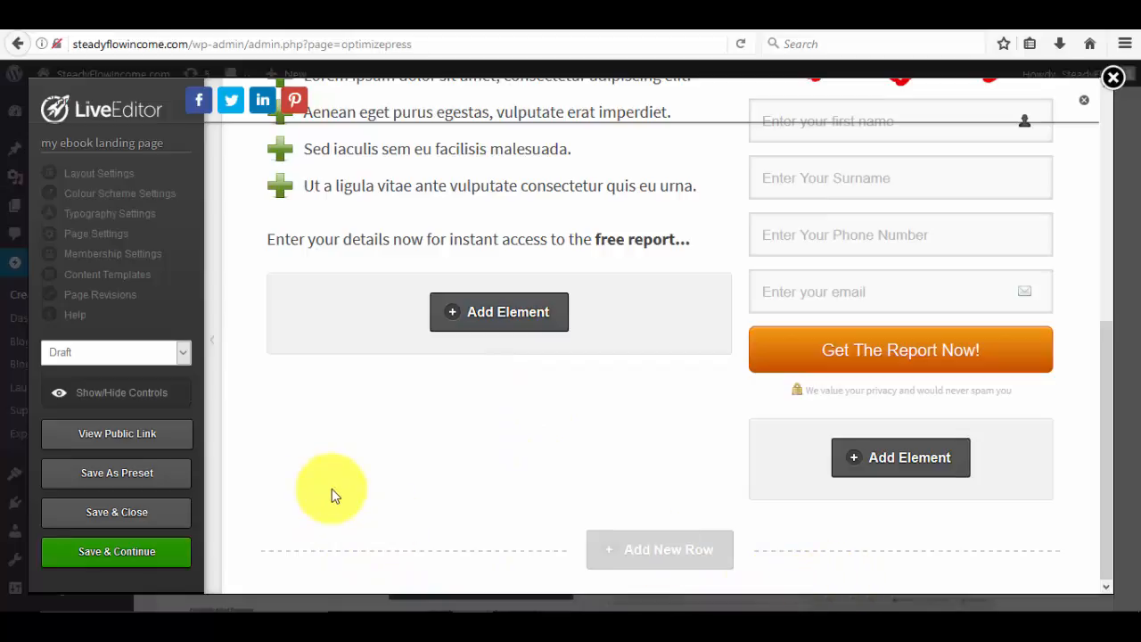
pyautogui.scroll(5, 331, 488)
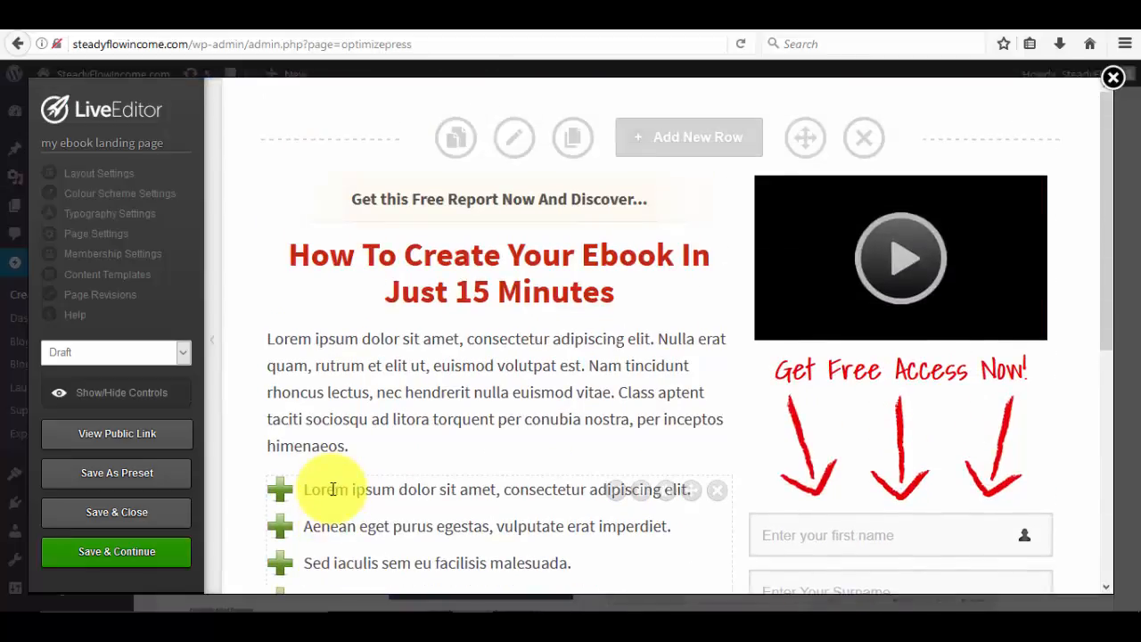
pyautogui.scroll(-3, 332, 489)
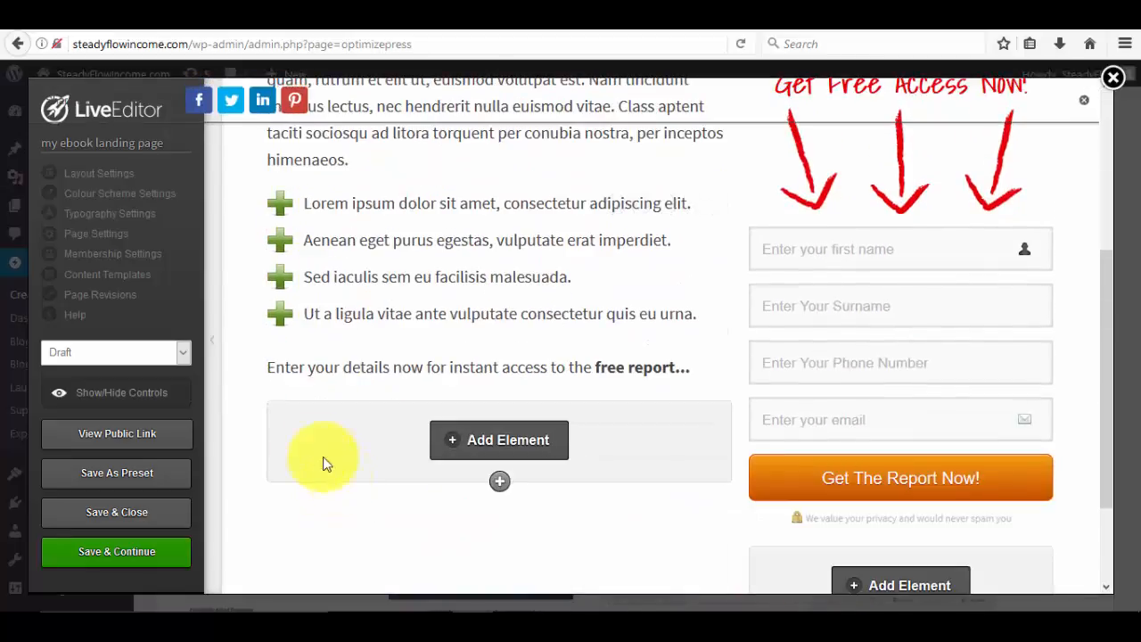
pyautogui.click(182, 360)
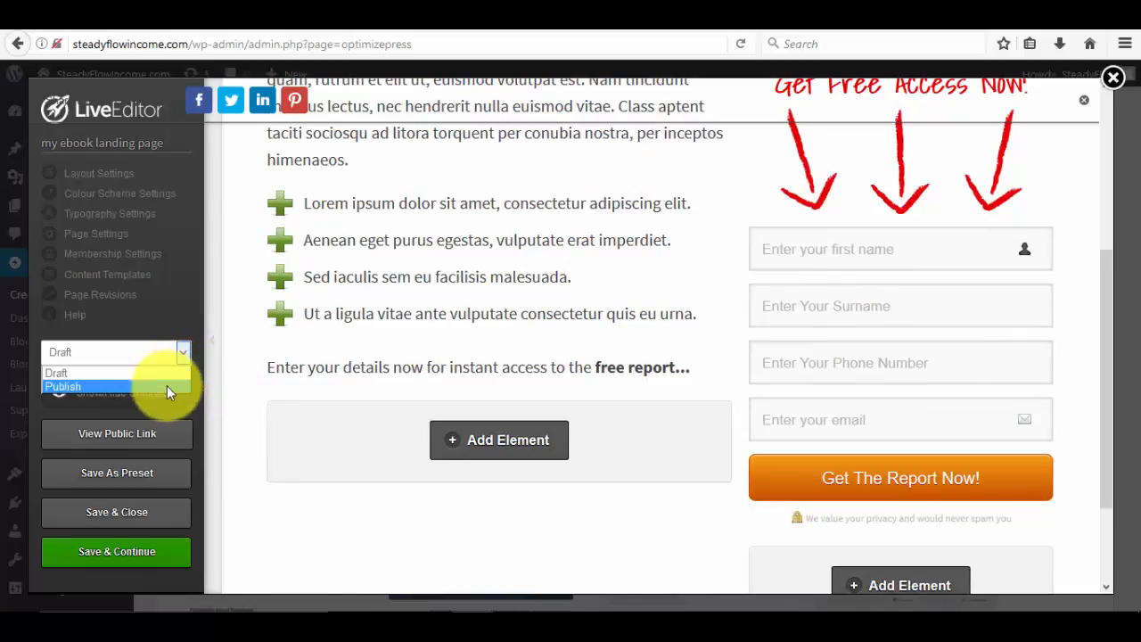
pyautogui.click(167, 386)
# Save the page with Save & Continue and dismiss the Saved confirmation.
pyautogui.scroll(3, 379, 472)
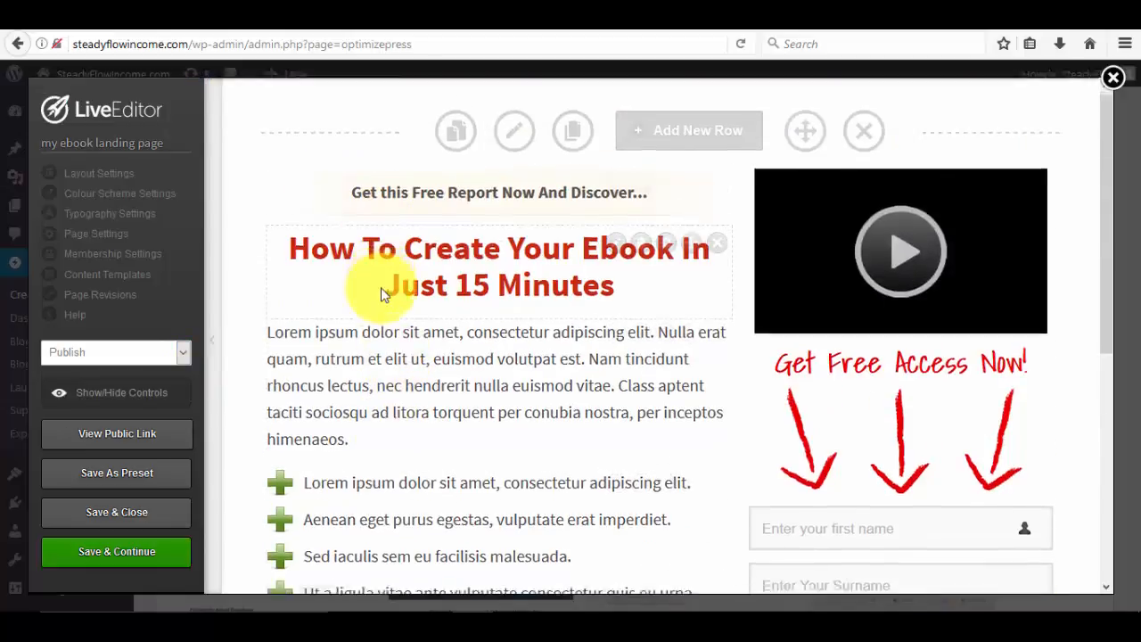
pyautogui.scroll(-3, 377, 286)
pyautogui.scroll(3, 424, 331)
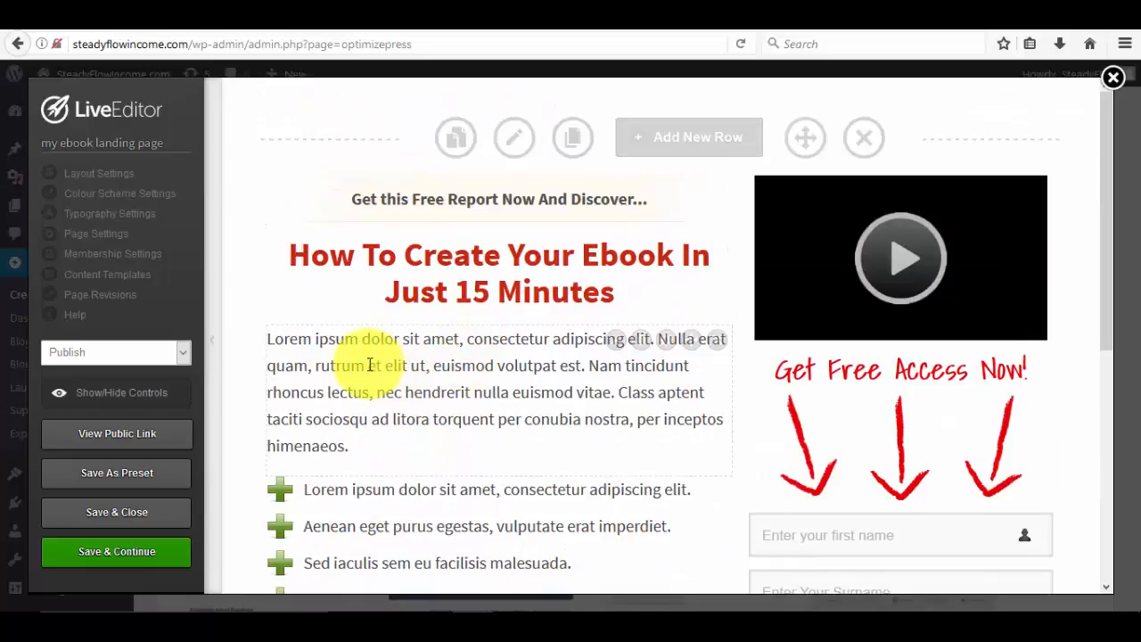
pyautogui.scroll(-3, 369, 374)
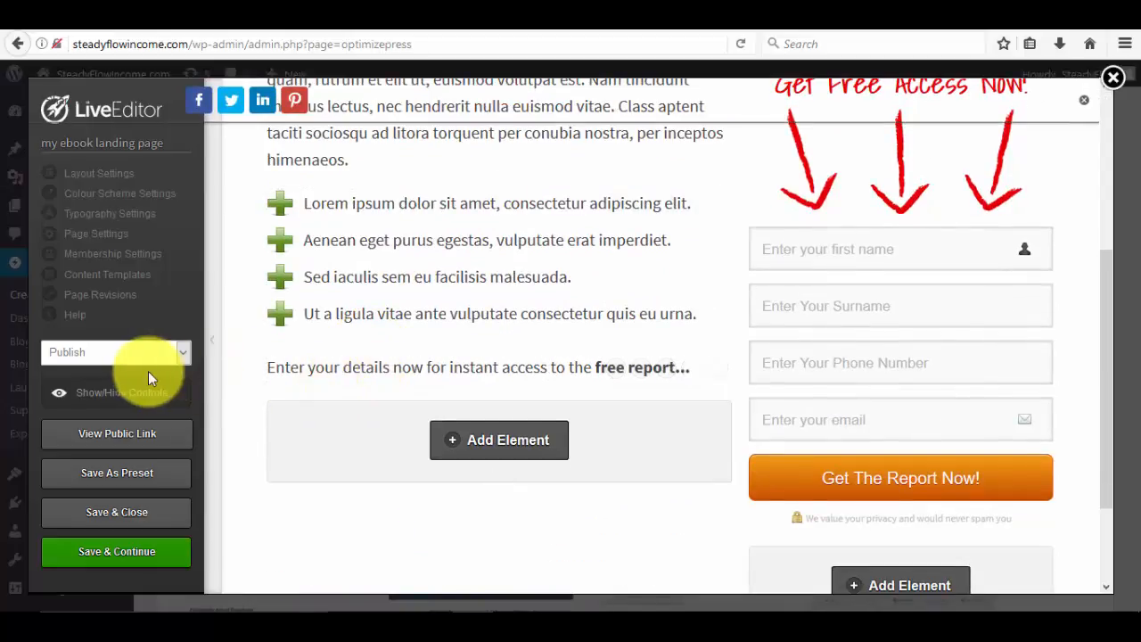
pyautogui.click(134, 554)
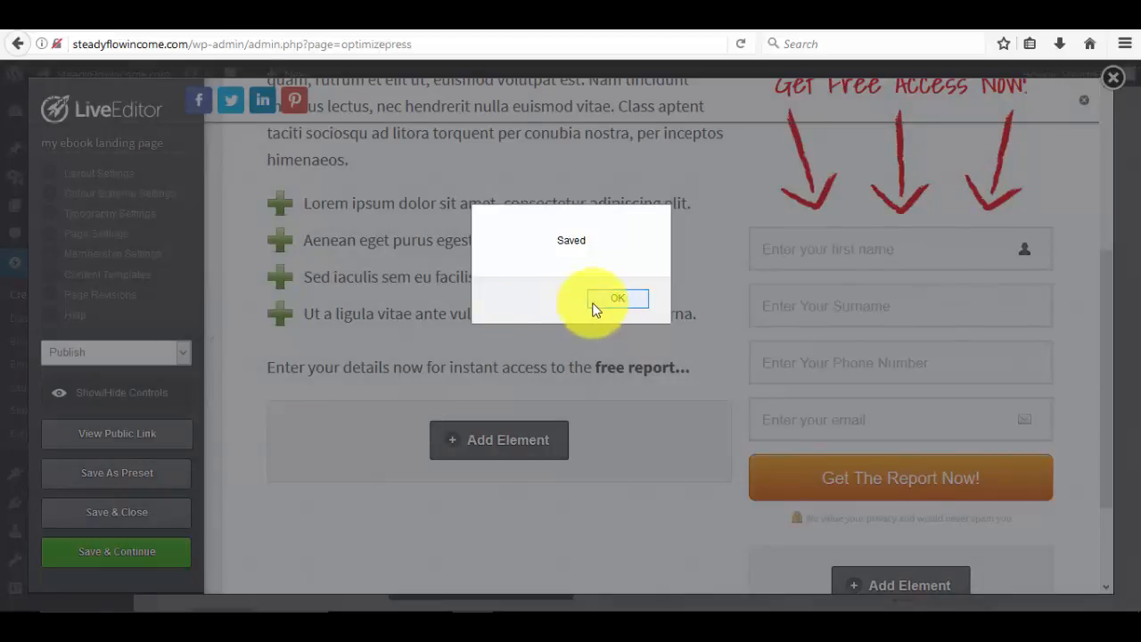
pyautogui.click(617, 298)
pyautogui.scroll(3, 437, 313)
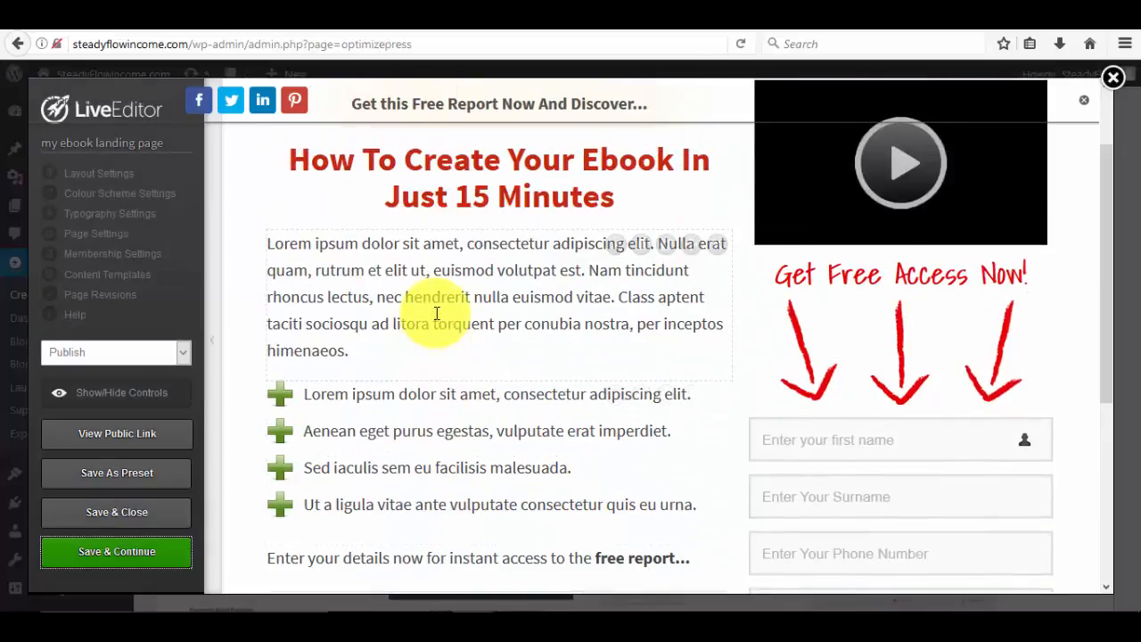
pyautogui.scroll(2, 437, 313)
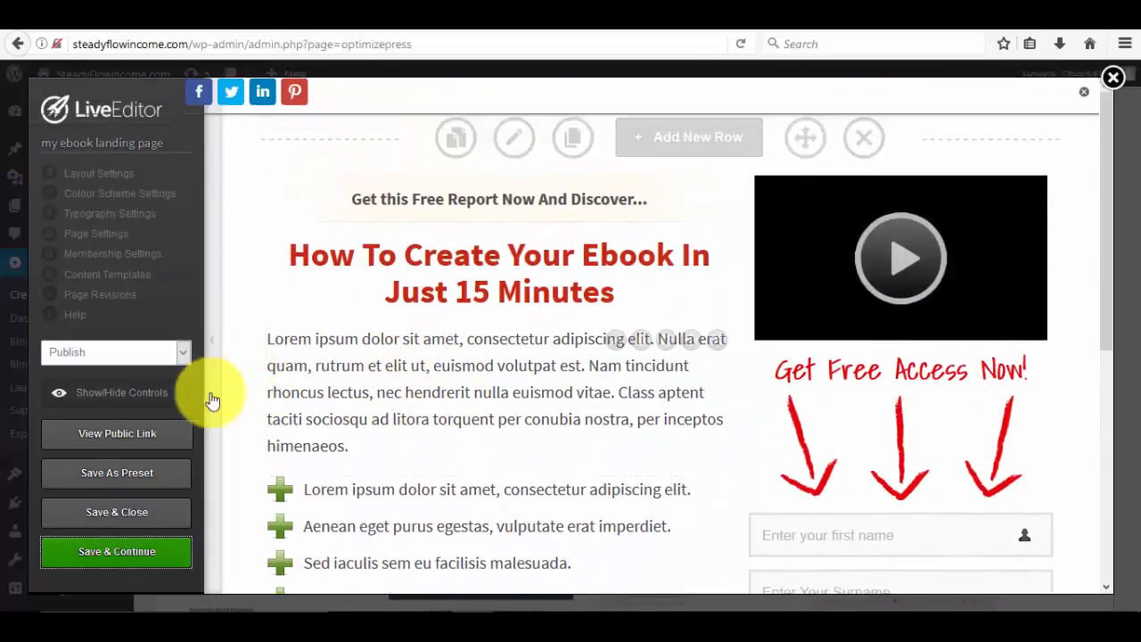
# Open the live my-ebook-landing-page via View Public Link and select its address-bar URL.
pyautogui.click(126, 438)
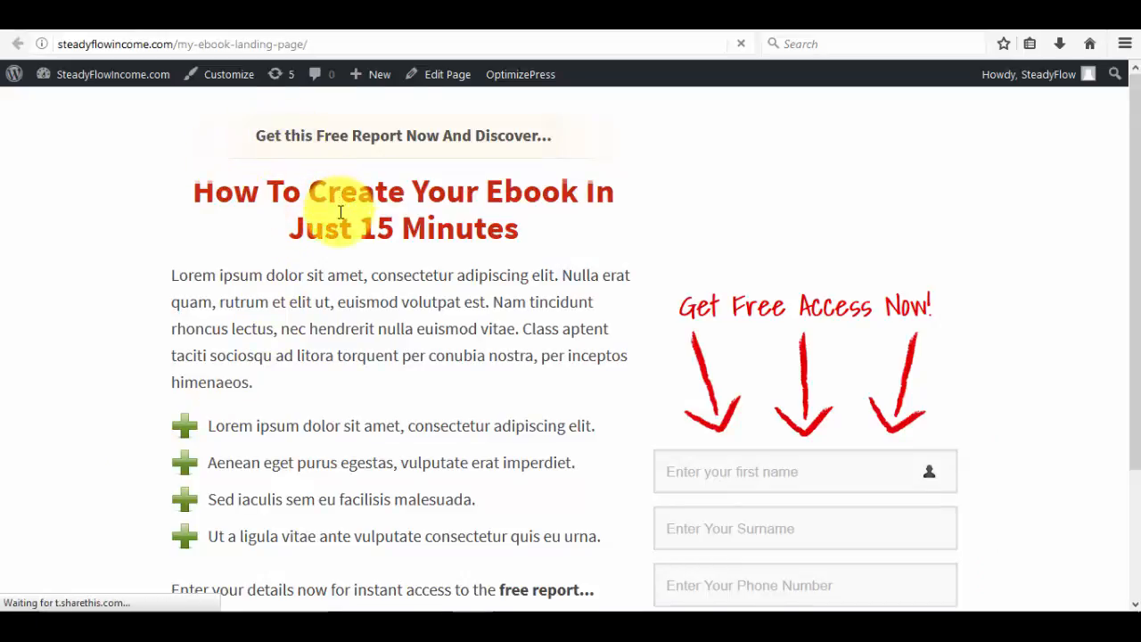
pyautogui.scroll(-3, 339, 223)
pyautogui.scroll(3, 340, 223)
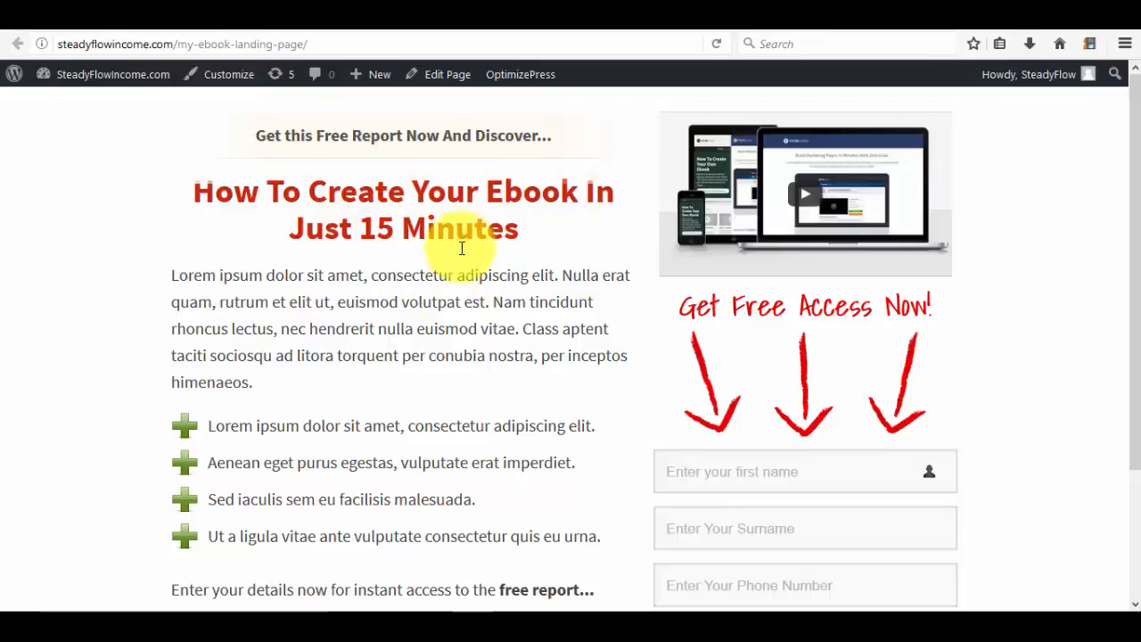
pyautogui.scroll(-3, 428, 318)
pyautogui.scroll(3, 420, 323)
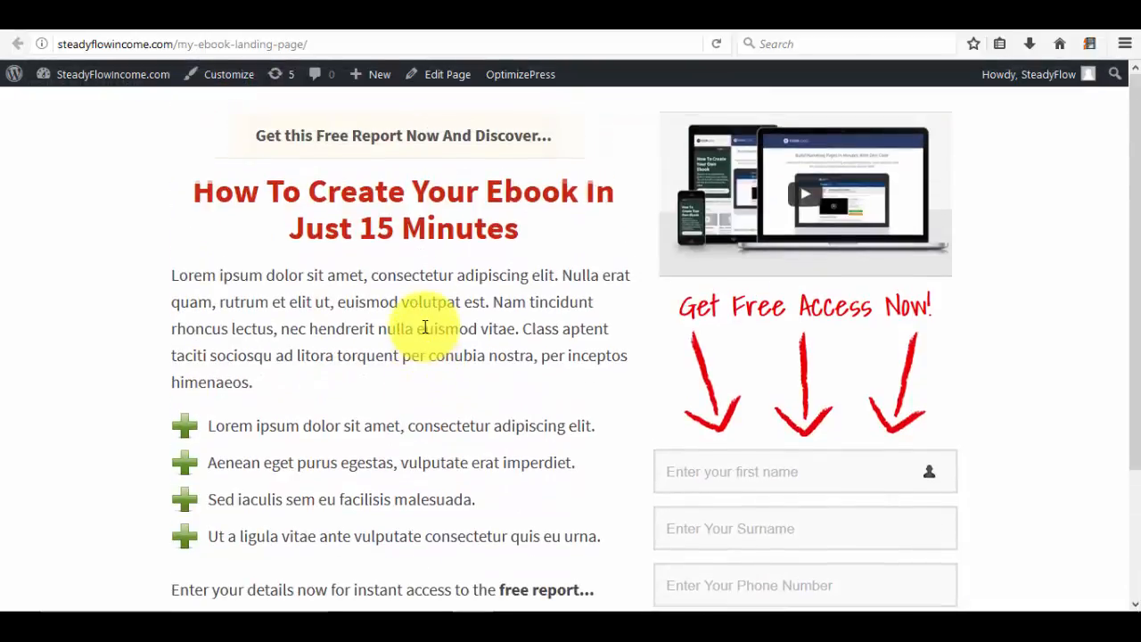
pyautogui.click(183, 44)
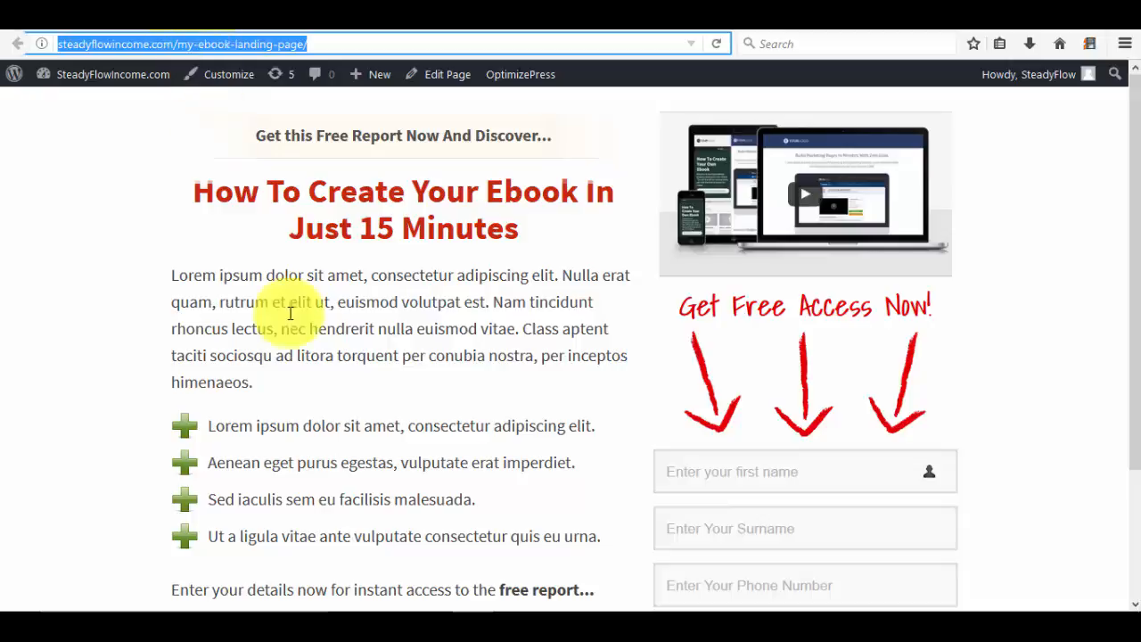
pyautogui.scroll(-2, 417, 481)
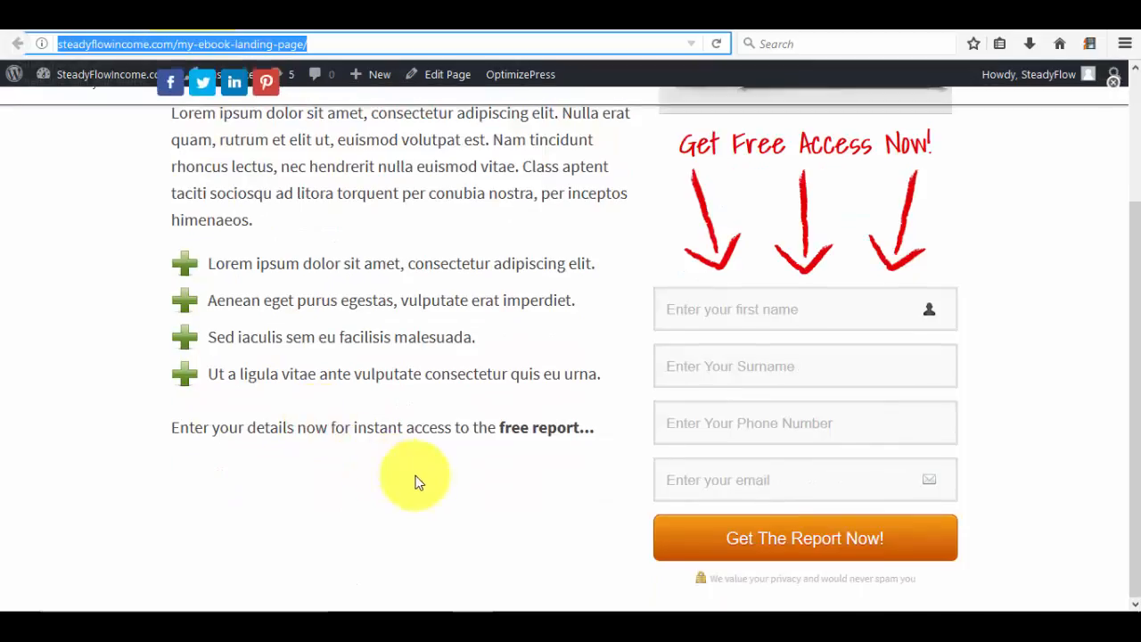
pyautogui.click(743, 310)
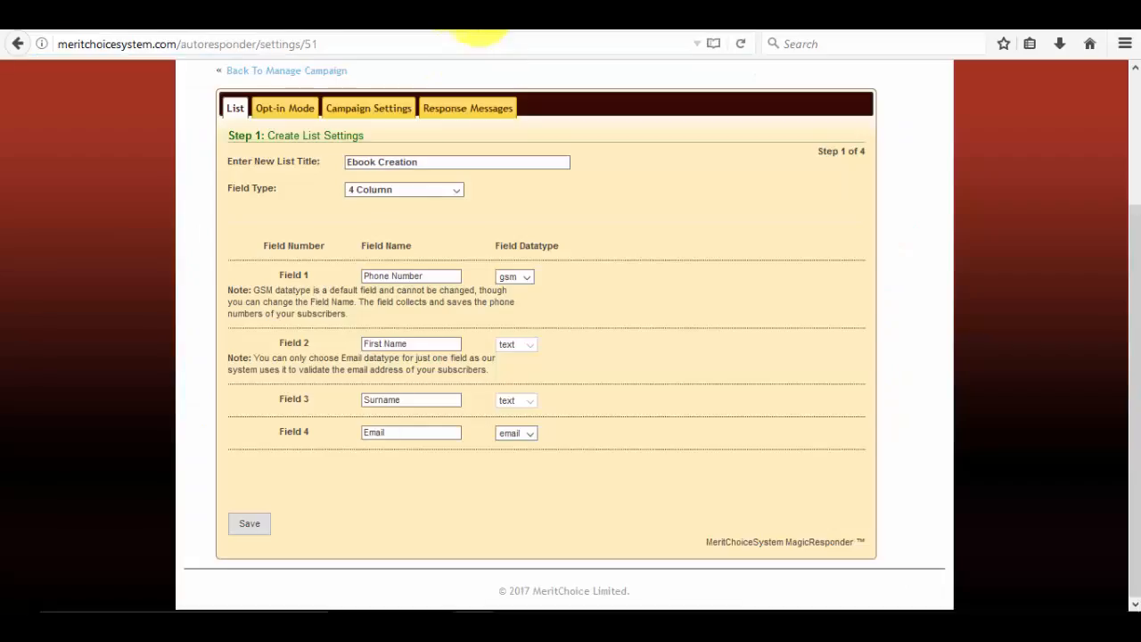
pyautogui.scroll(2, 354, 397)
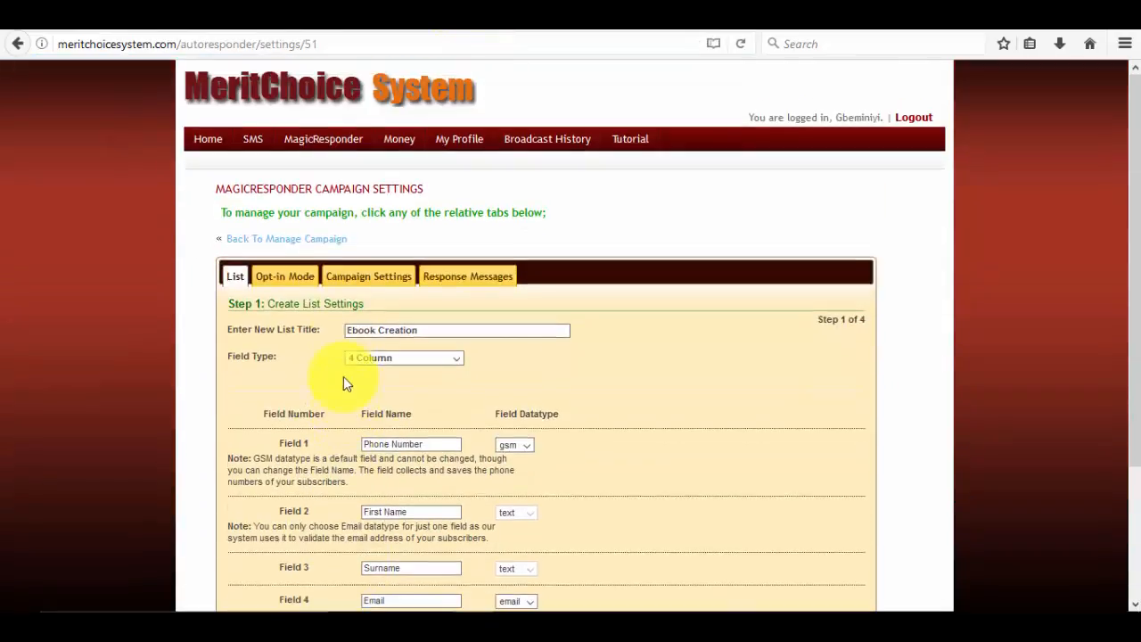
pyautogui.click(280, 238)
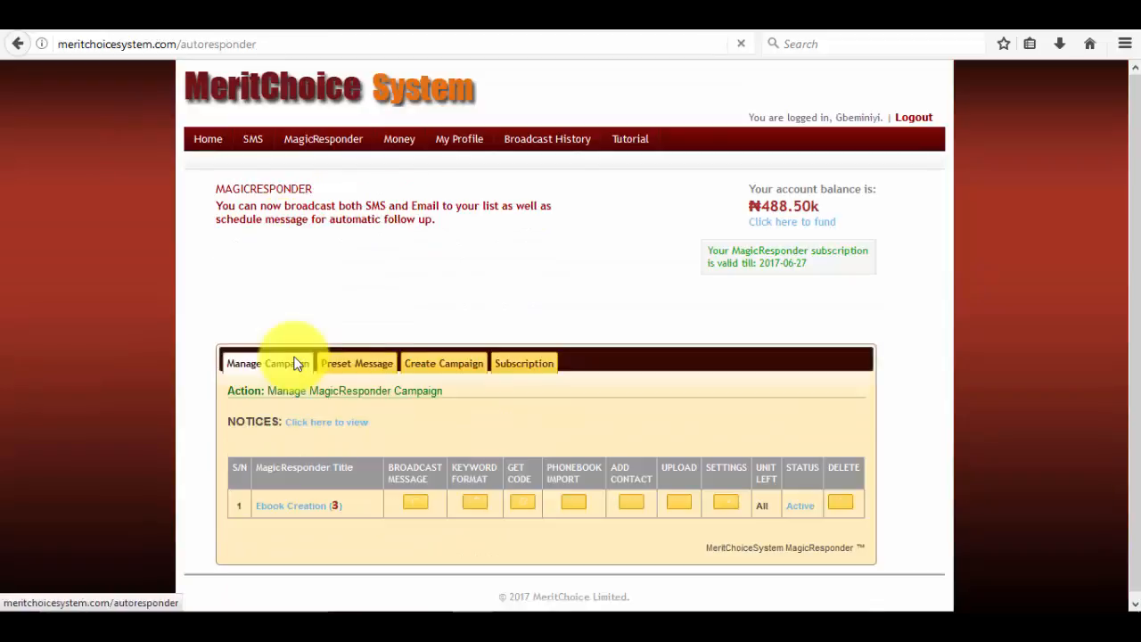
pyautogui.click(310, 513)
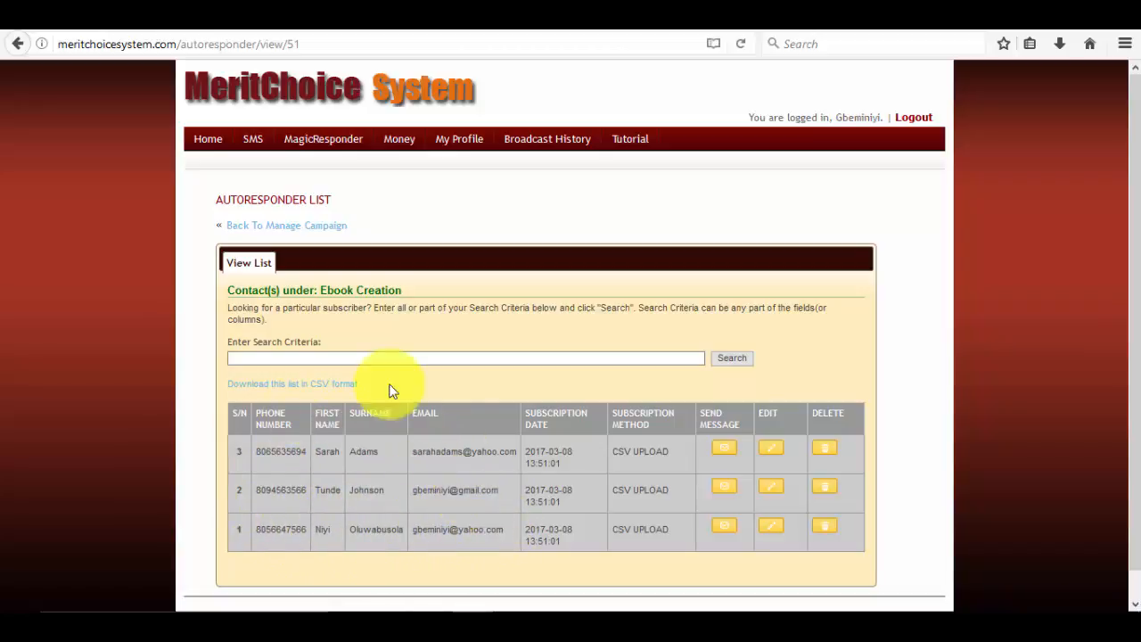
pyautogui.click(266, 228)
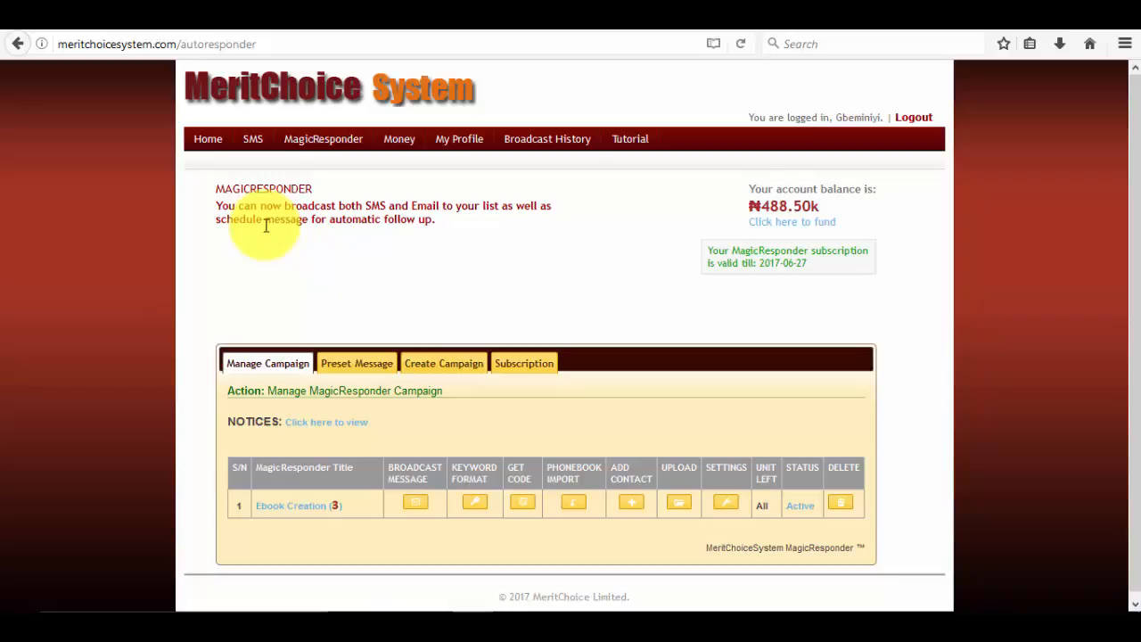
pyautogui.click(263, 19)
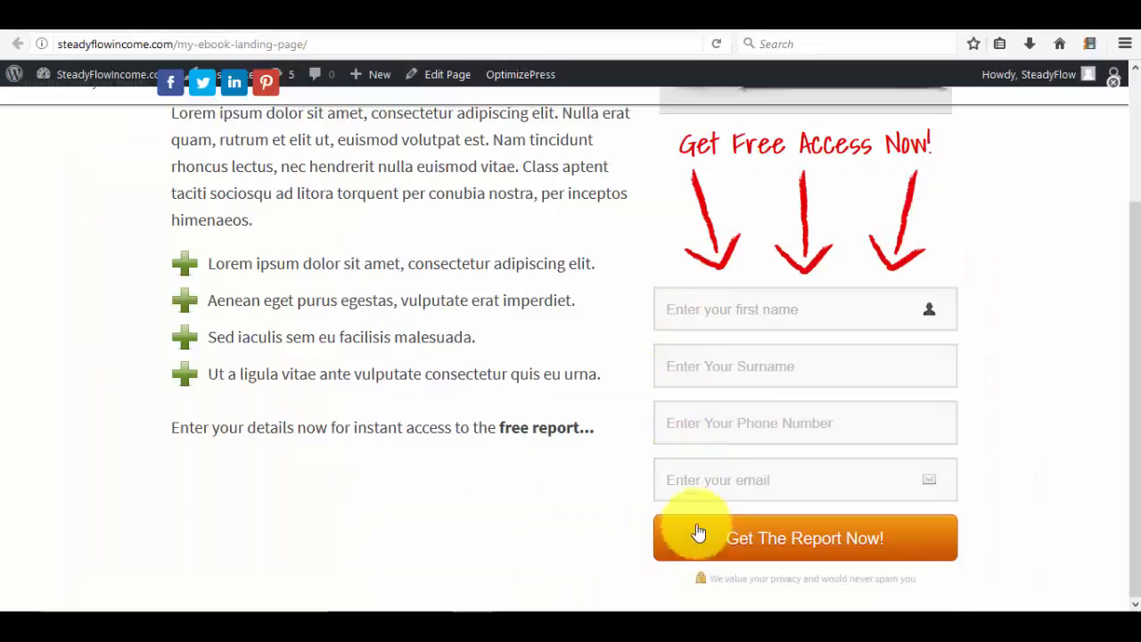
# Scroll the live landing page, then go to the MeritChoice campaign browser tab.
pyautogui.scroll(3, 533, 429)
pyautogui.scroll(-3, 533, 428)
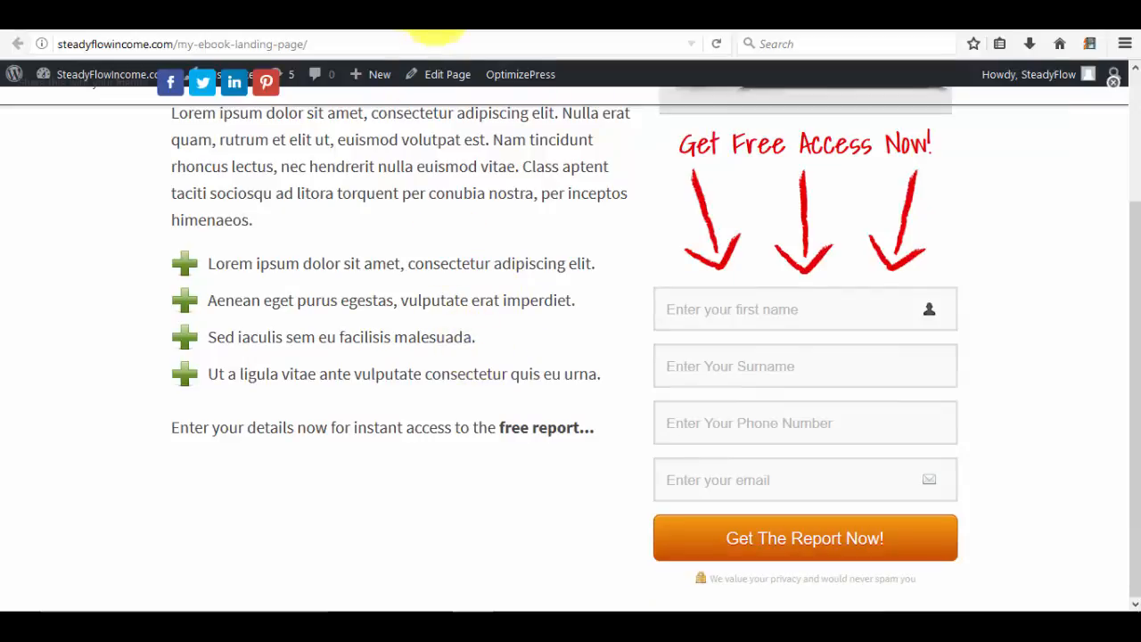
pyautogui.click(436, 25)
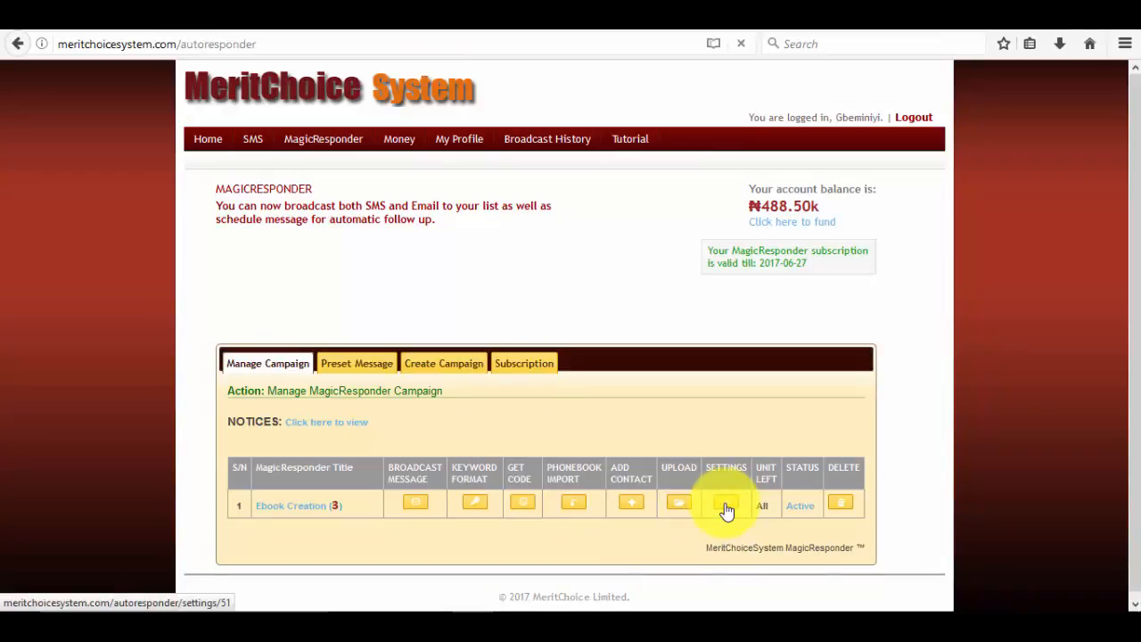
# Open the Ebook Creation campaign's Opt-in Mode settings.
pyautogui.click(726, 507)
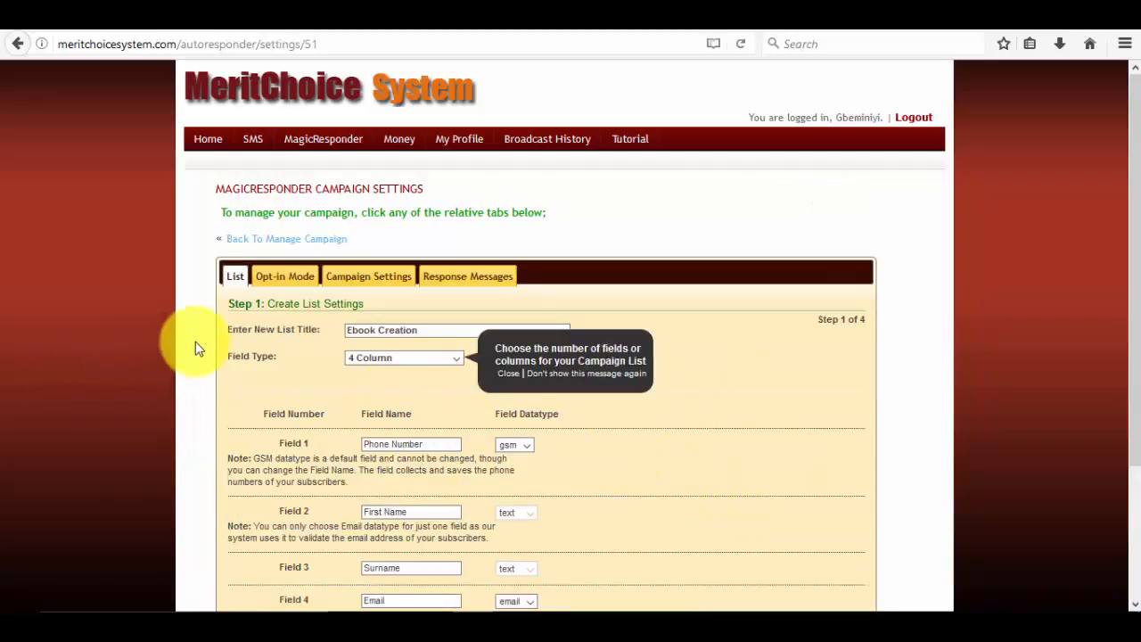
pyautogui.scroll(-3, 202, 341)
pyautogui.scroll(3, 207, 412)
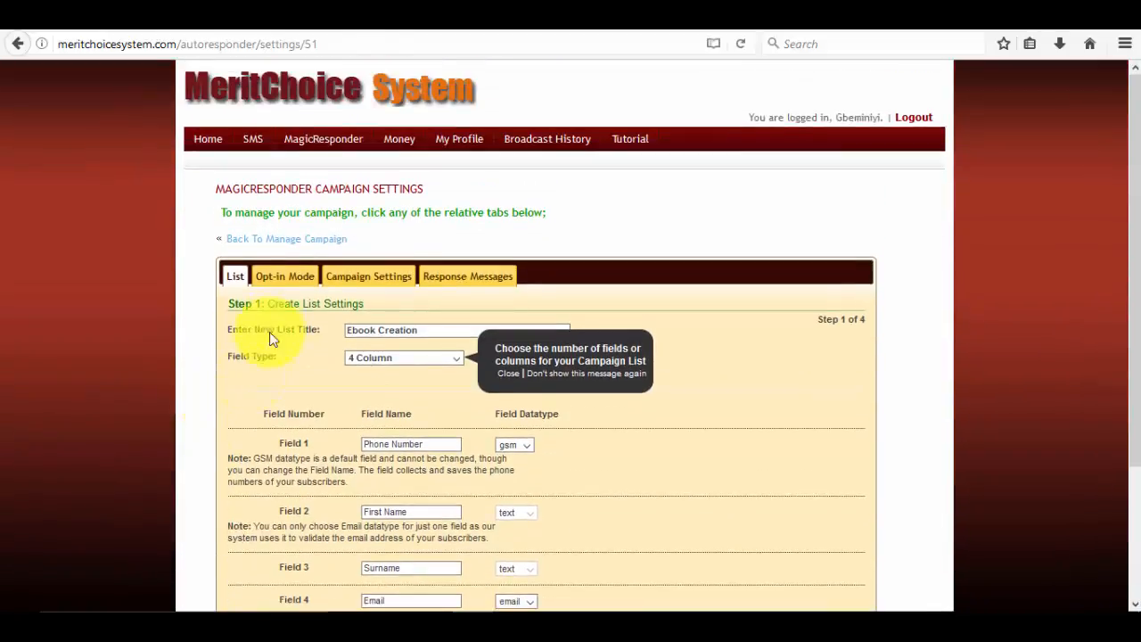
pyautogui.click(285, 280)
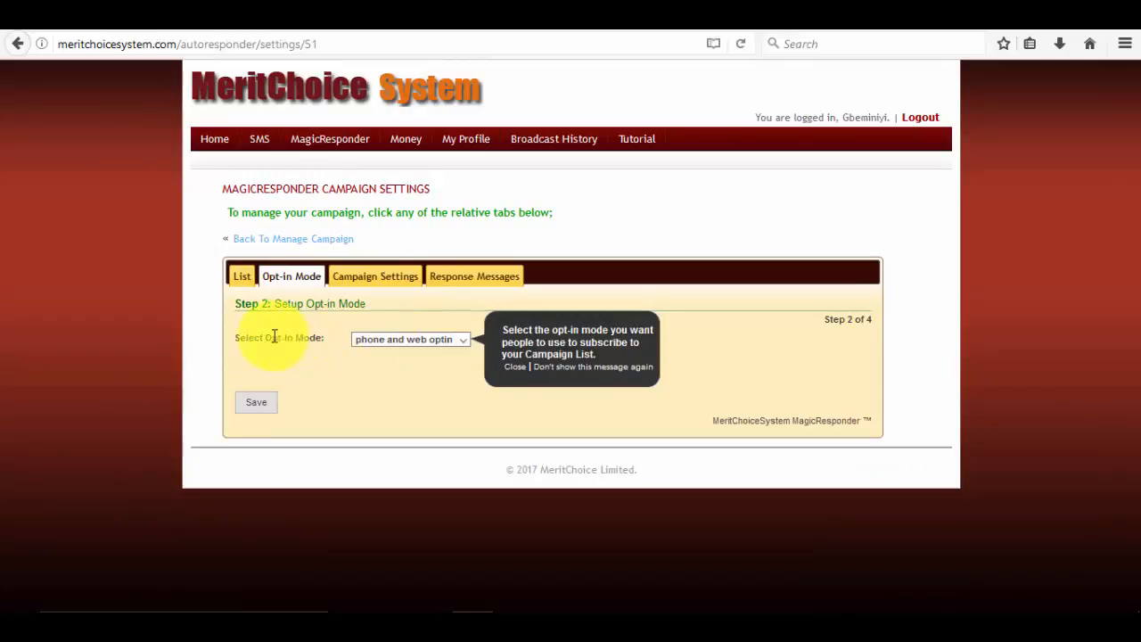
# Try the web and phone opt-in modes, then settle on 'phone and web optin'.
pyautogui.click(408, 343)
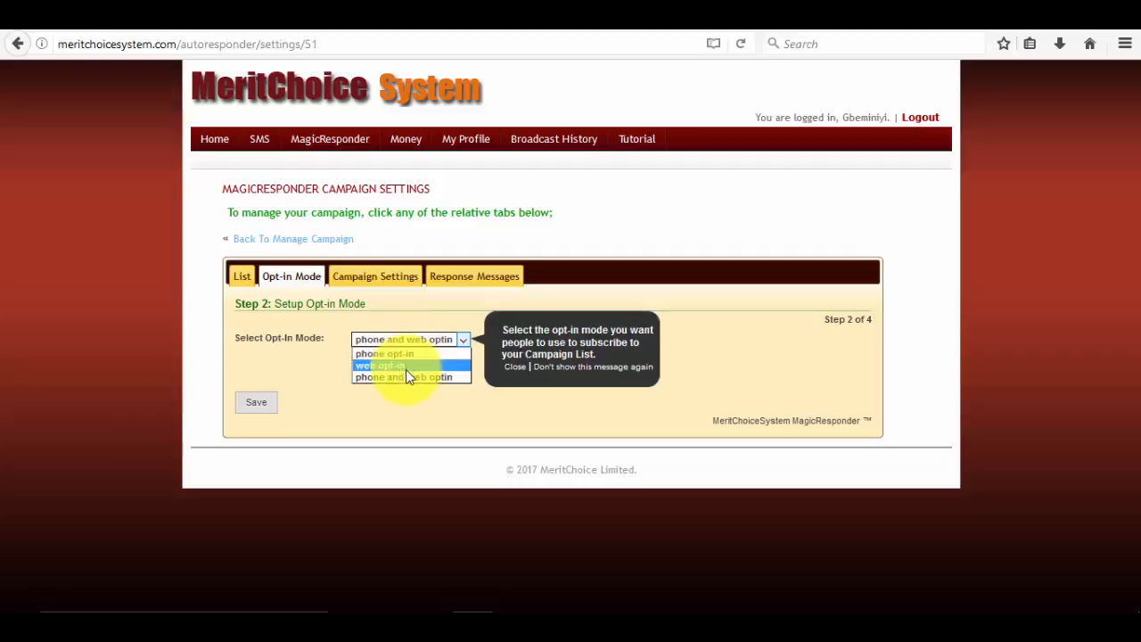
pyautogui.click(405, 374)
pyautogui.click(410, 337)
pyautogui.click(411, 364)
pyautogui.click(418, 342)
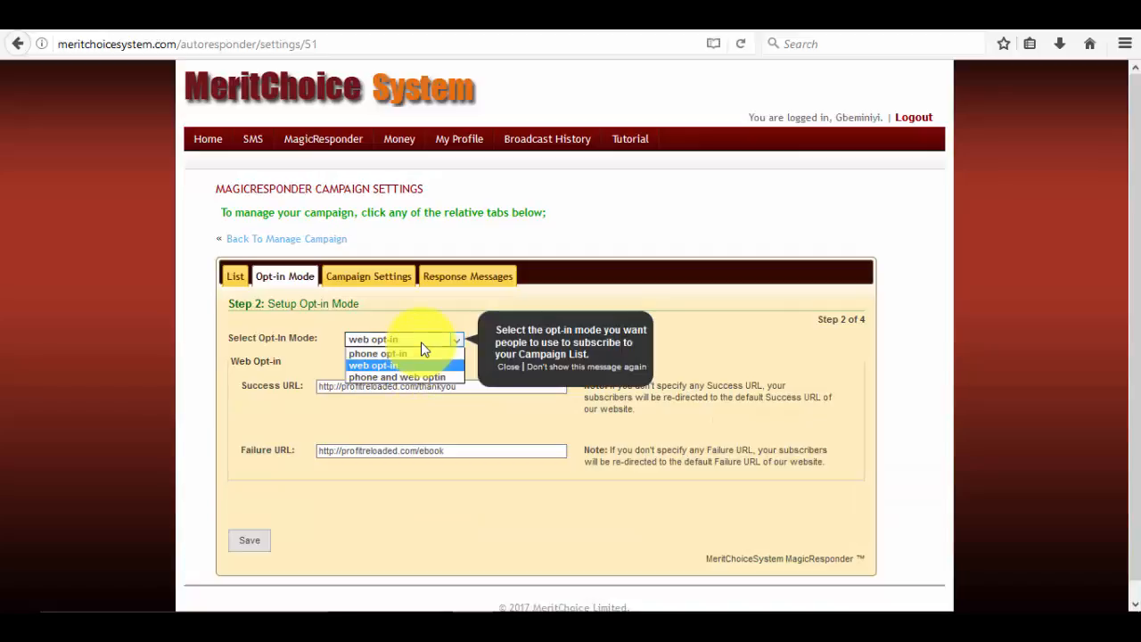
pyautogui.click(295, 361)
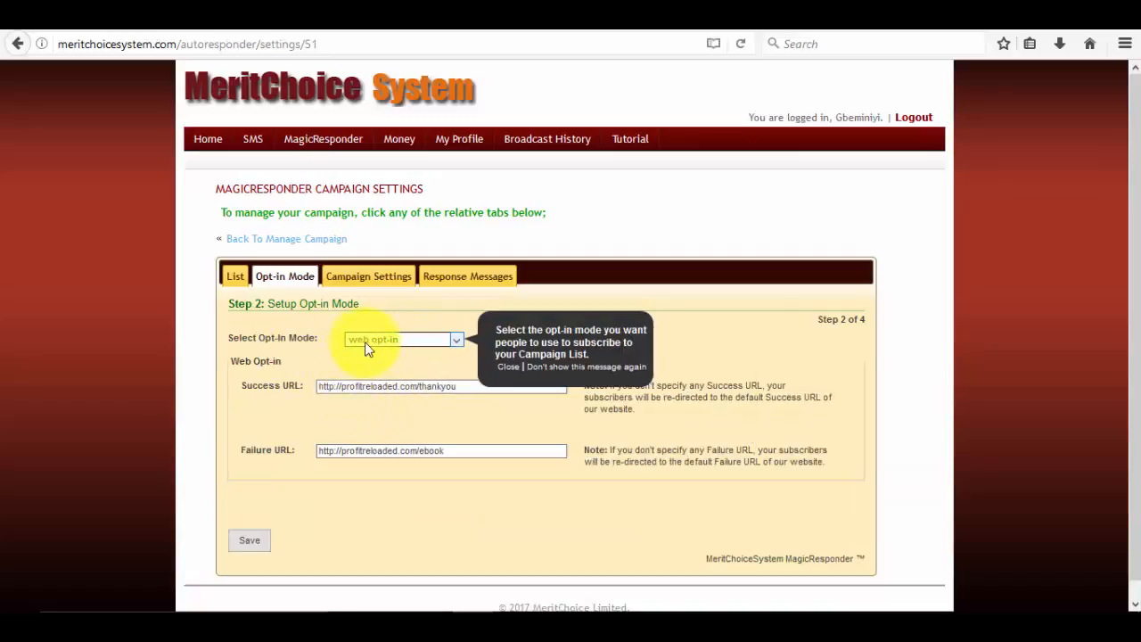
pyautogui.click(437, 341)
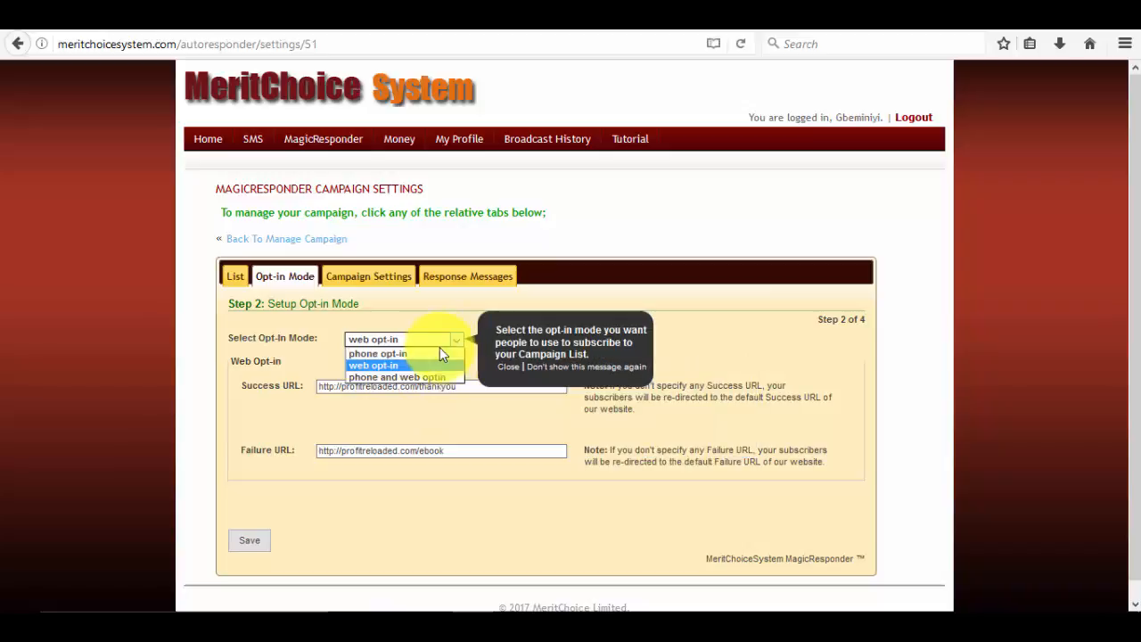
pyautogui.click(418, 354)
pyautogui.click(437, 343)
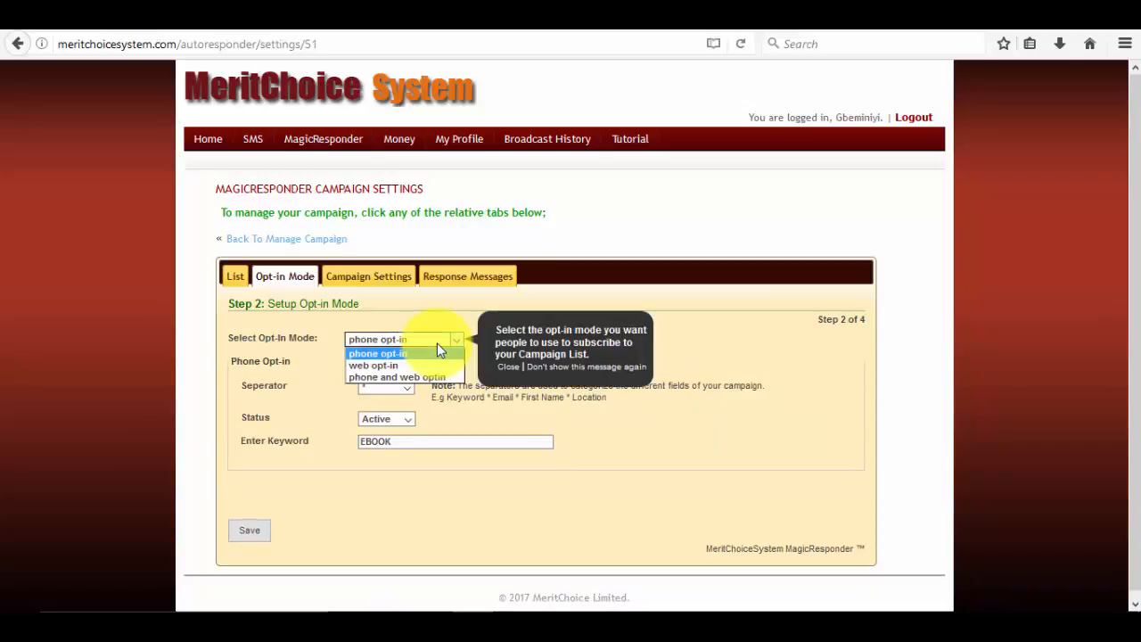
pyautogui.click(427, 378)
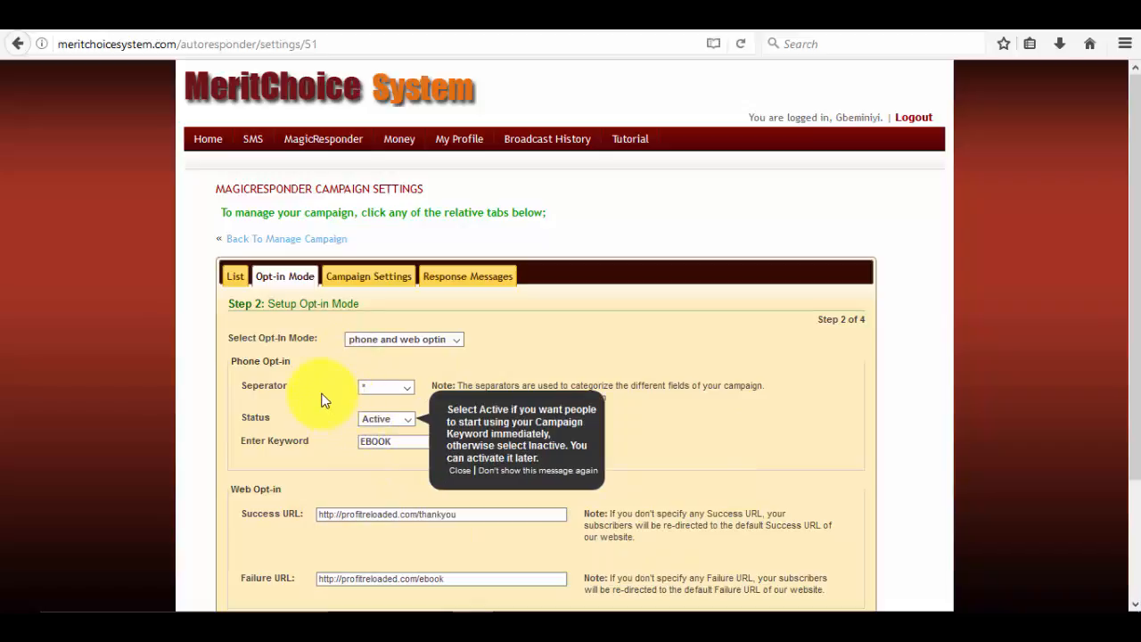
pyautogui.scroll(-2, 293, 428)
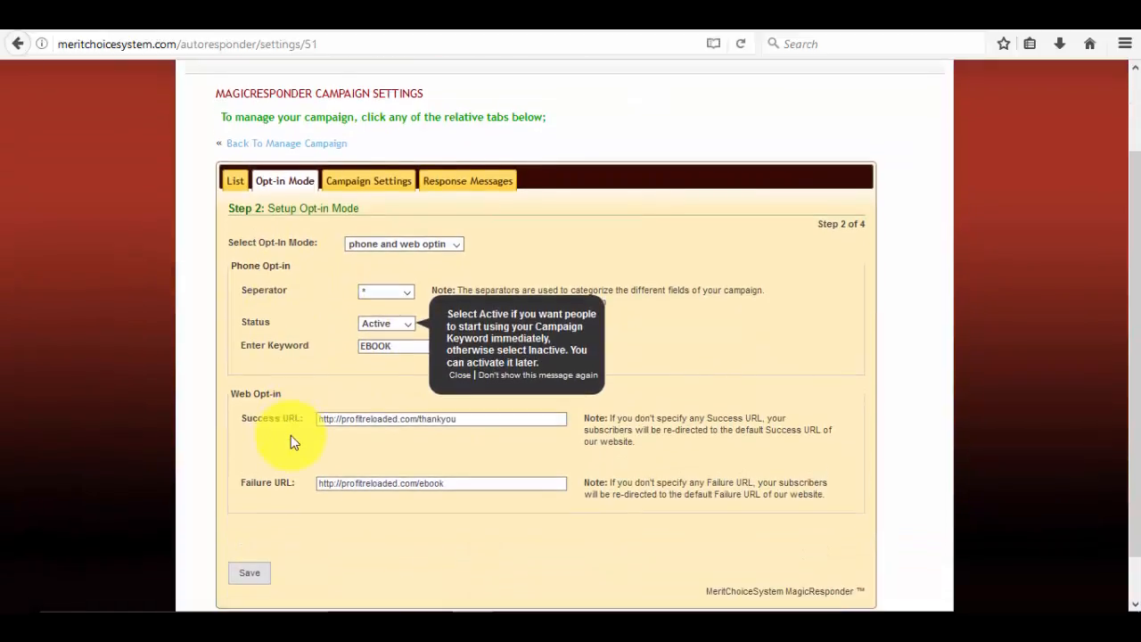
# Select the Success URL, compare it with the landing page tab, then return.
pyautogui.click(464, 418)
pyautogui.moveTo(456, 418); pyautogui.dragTo(293, 420)
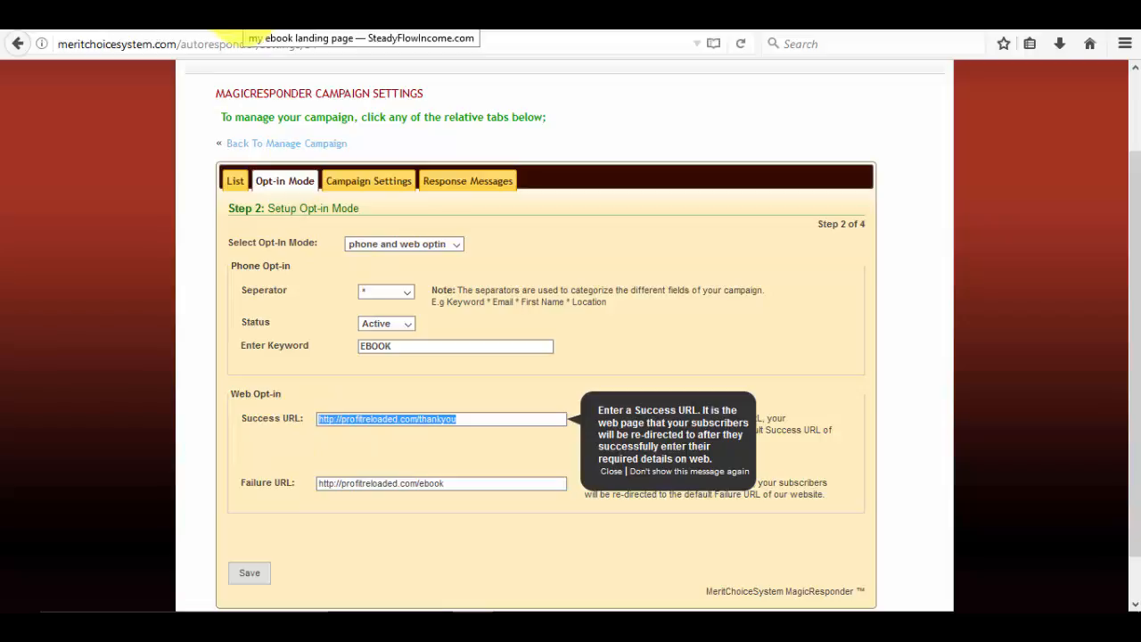
pyautogui.click(253, 27)
pyautogui.scroll(2, 359, 380)
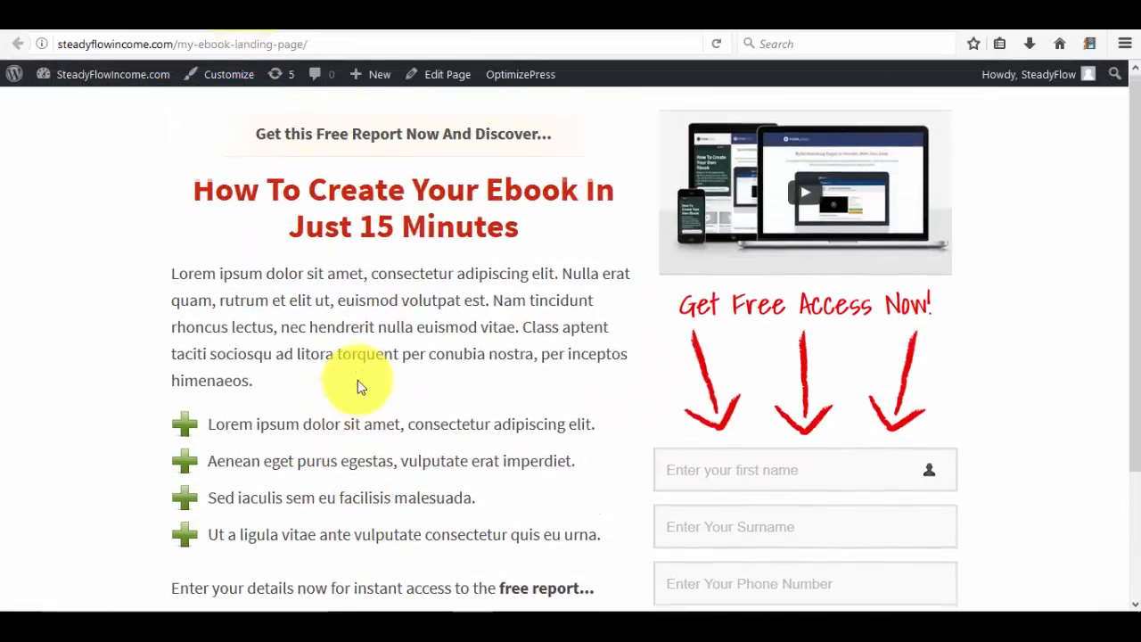
pyautogui.scroll(-2, 357, 380)
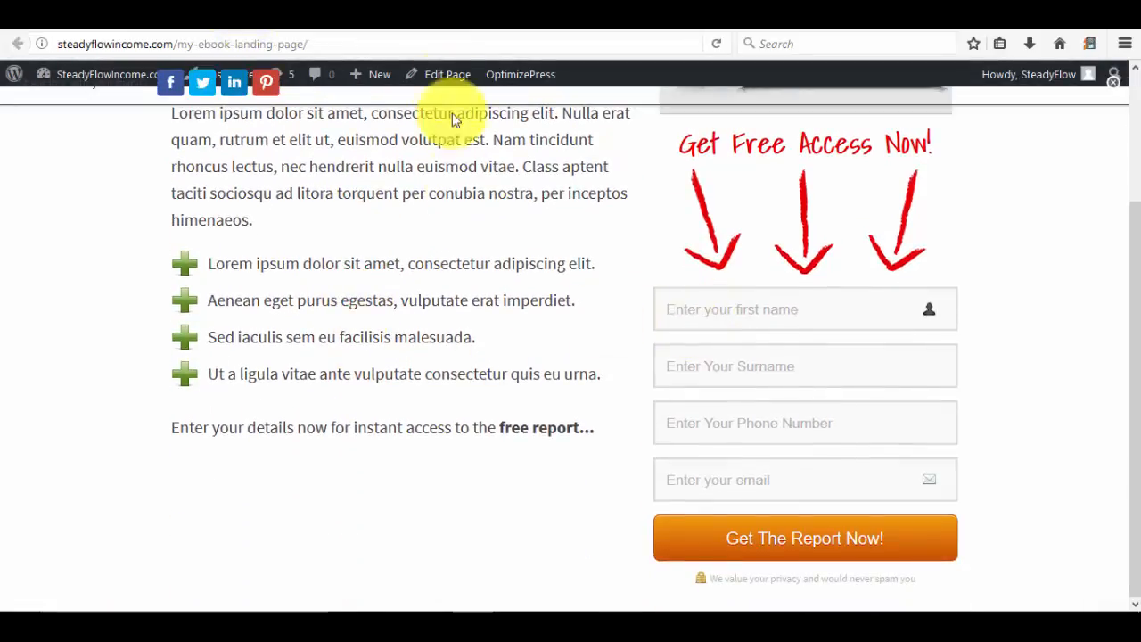
pyautogui.click(428, 25)
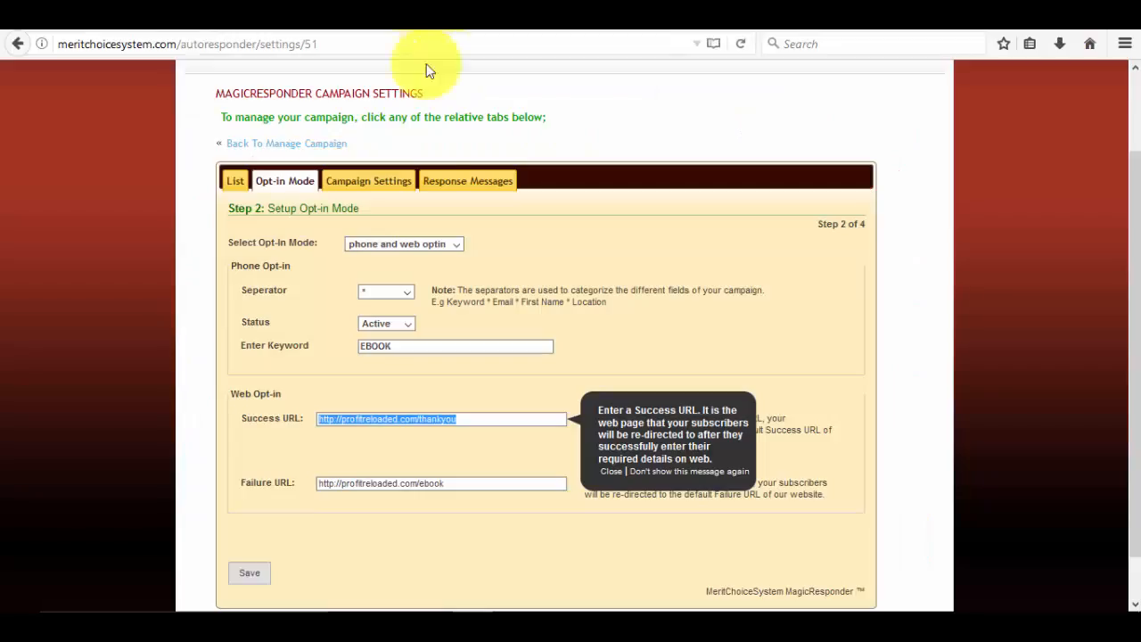
pyautogui.click(383, 421)
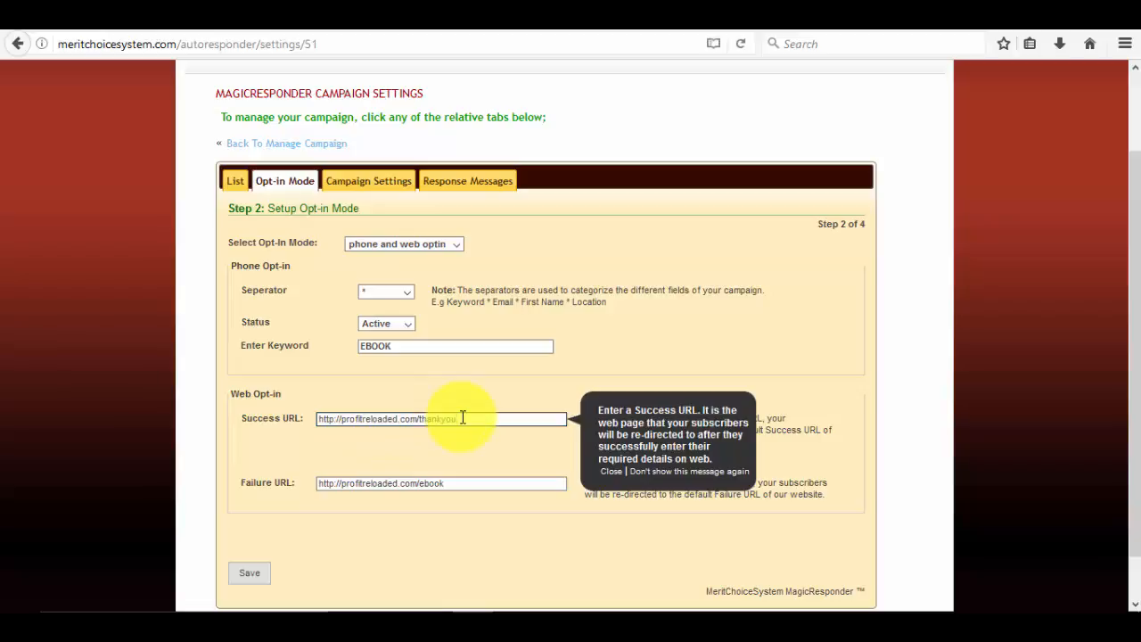
# Inspect the Failure URL's ebook redirect, then switch to the landing page tab.
pyautogui.click(465, 484)
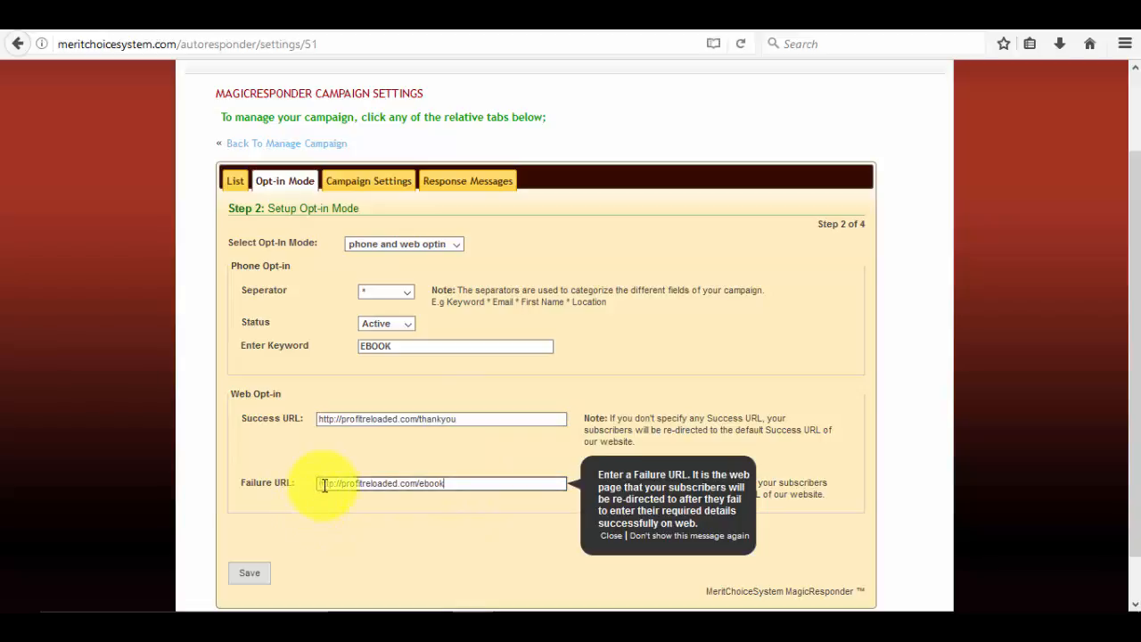
pyautogui.click(446, 484)
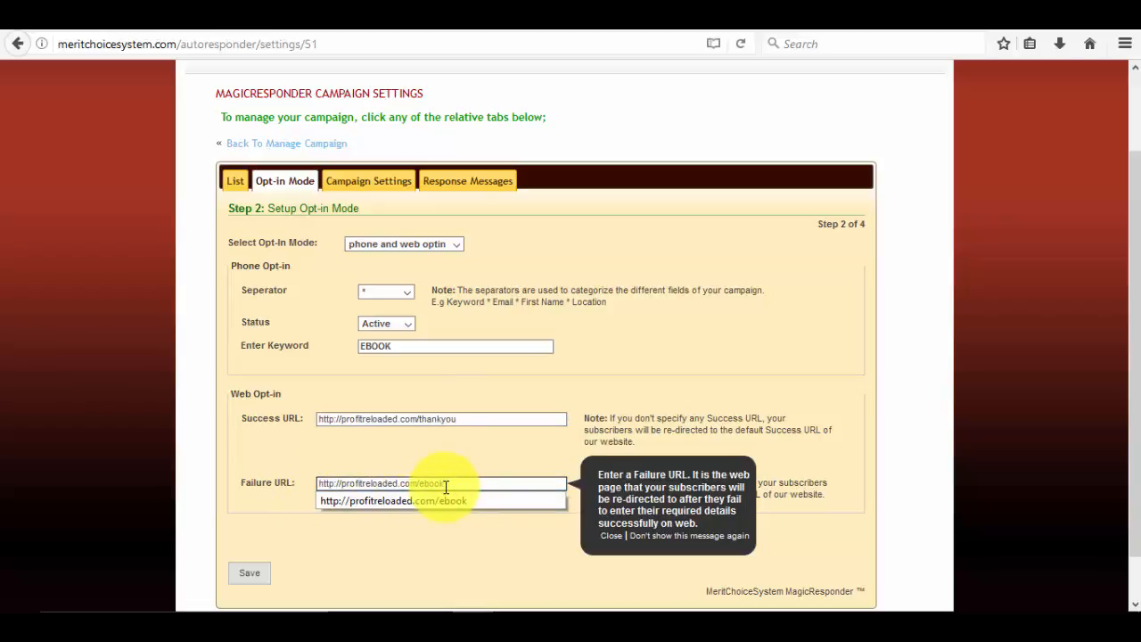
pyautogui.click(446, 486)
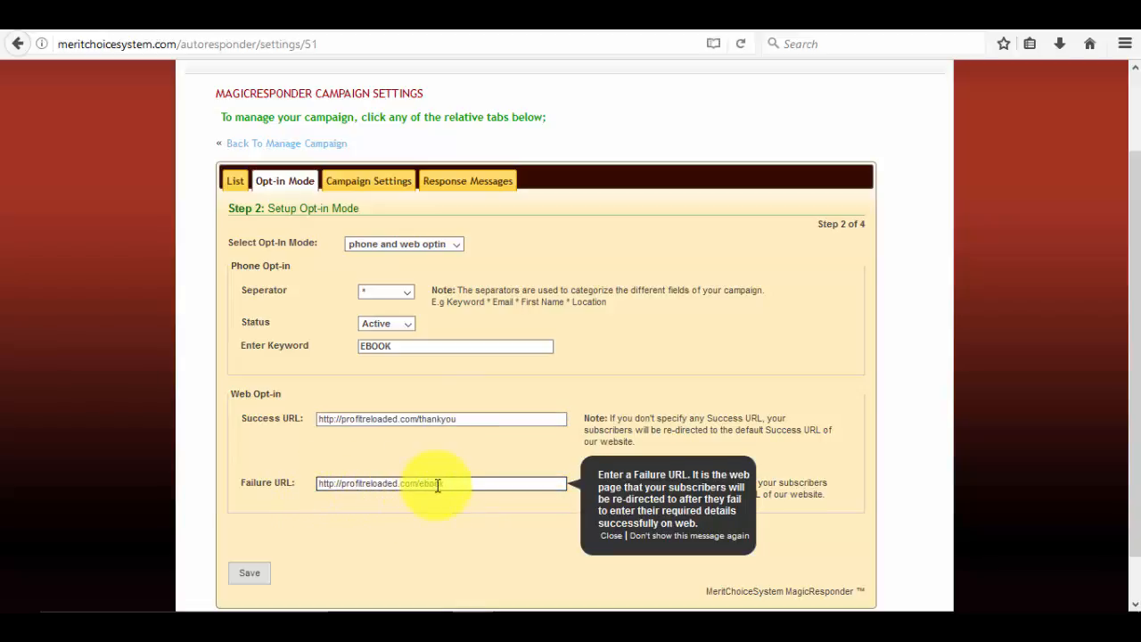
pyautogui.moveTo(437, 485); pyautogui.dragTo(452, 485)
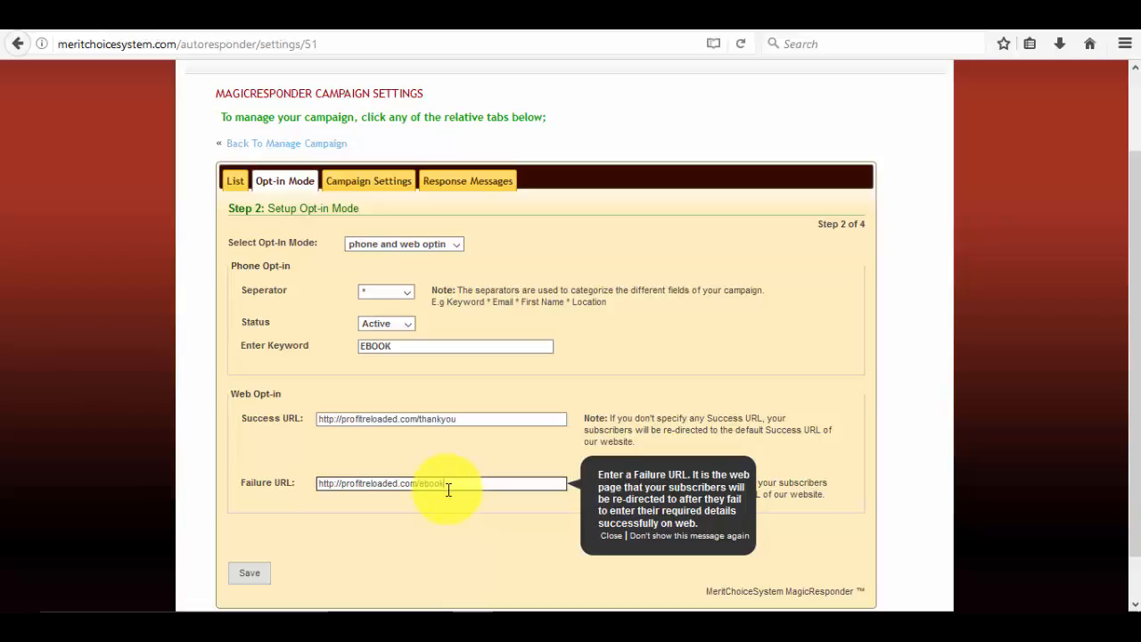
pyautogui.moveTo(446, 484); pyautogui.dragTo(382, 473)
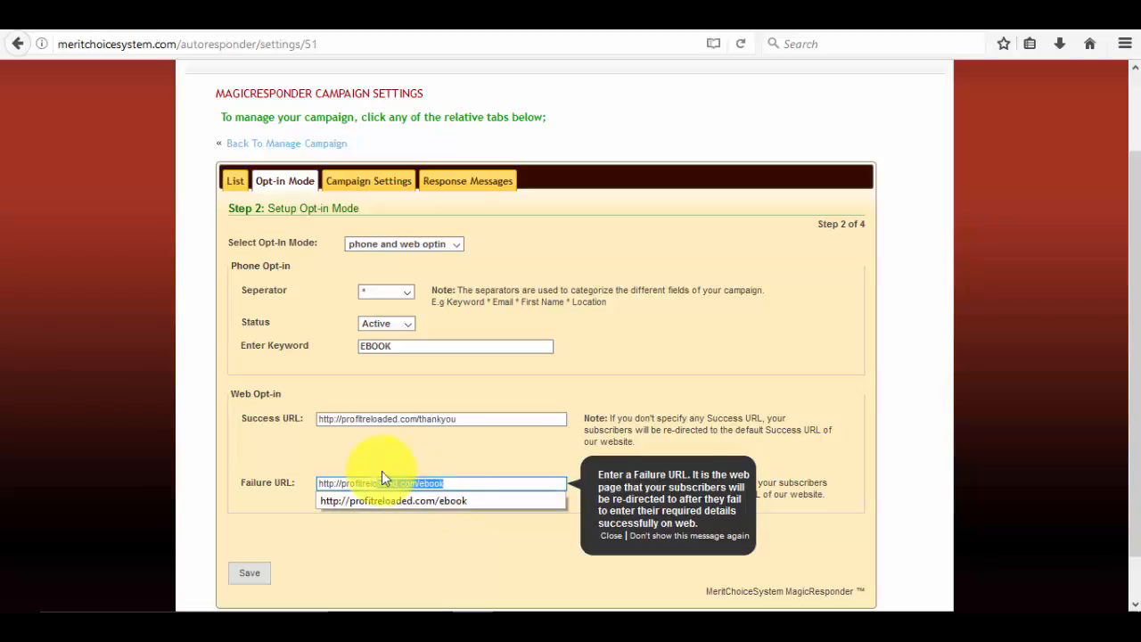
pyautogui.click(397, 484)
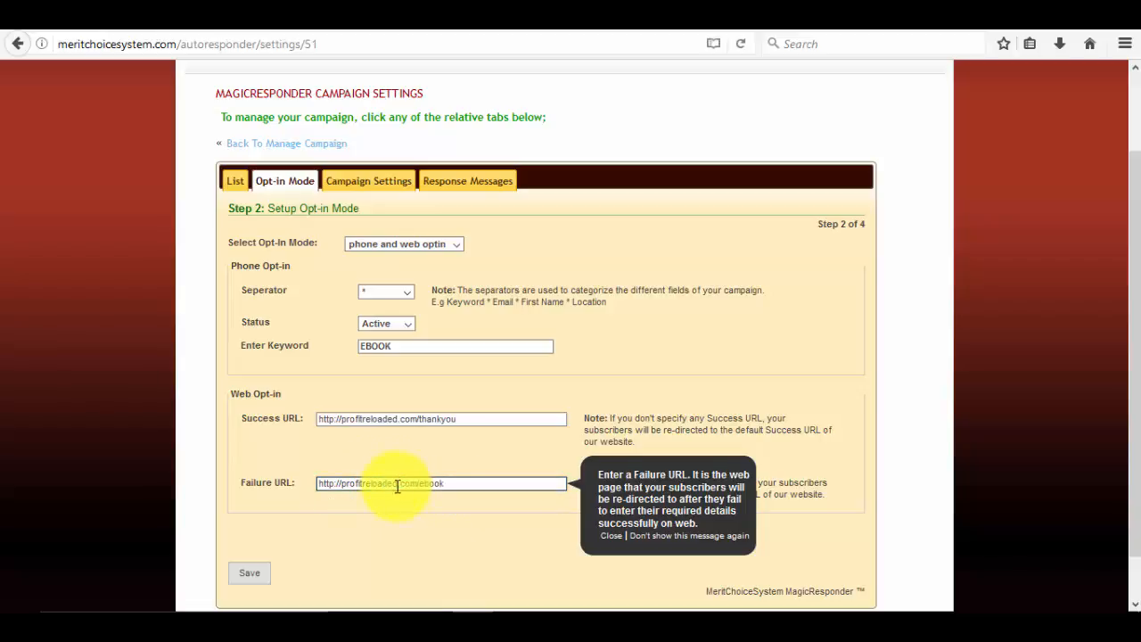
pyautogui.click(446, 482)
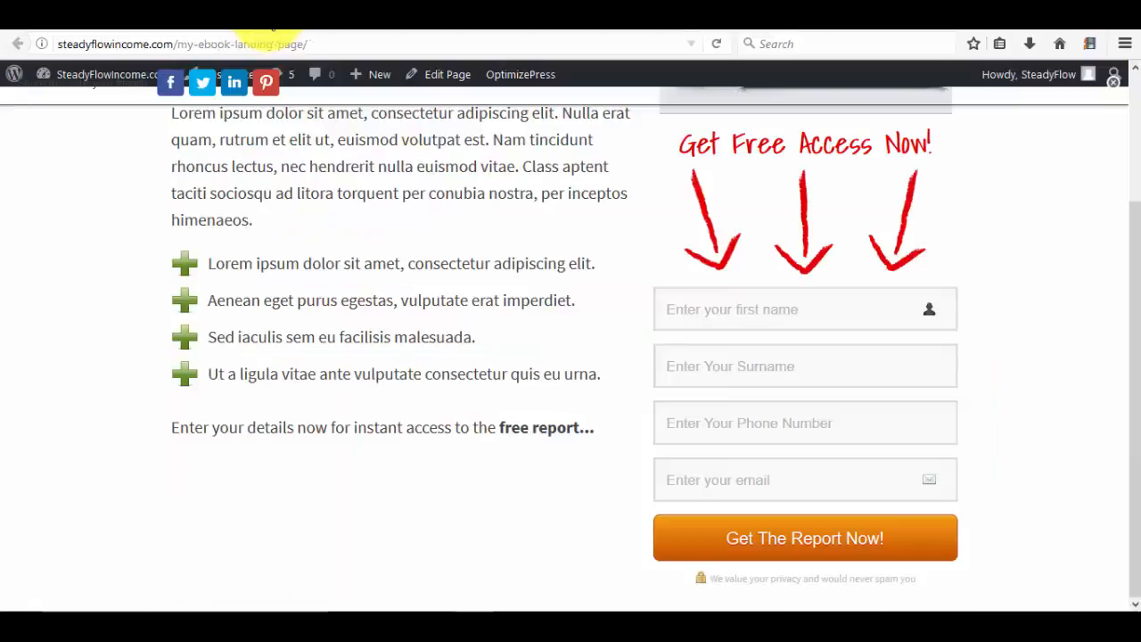
# Paste the copied my-ebook-landing-page address into the Failure URL field.
pyautogui.click(227, 43)
pyautogui.hotkey('ctrl', 'c')
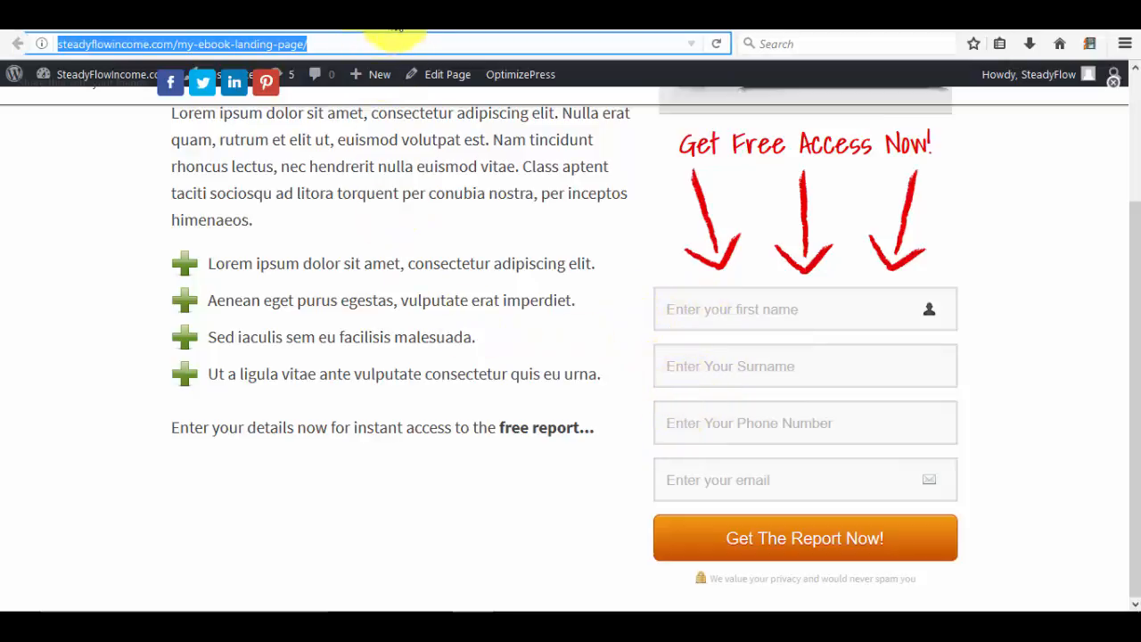
pyautogui.click(409, 19)
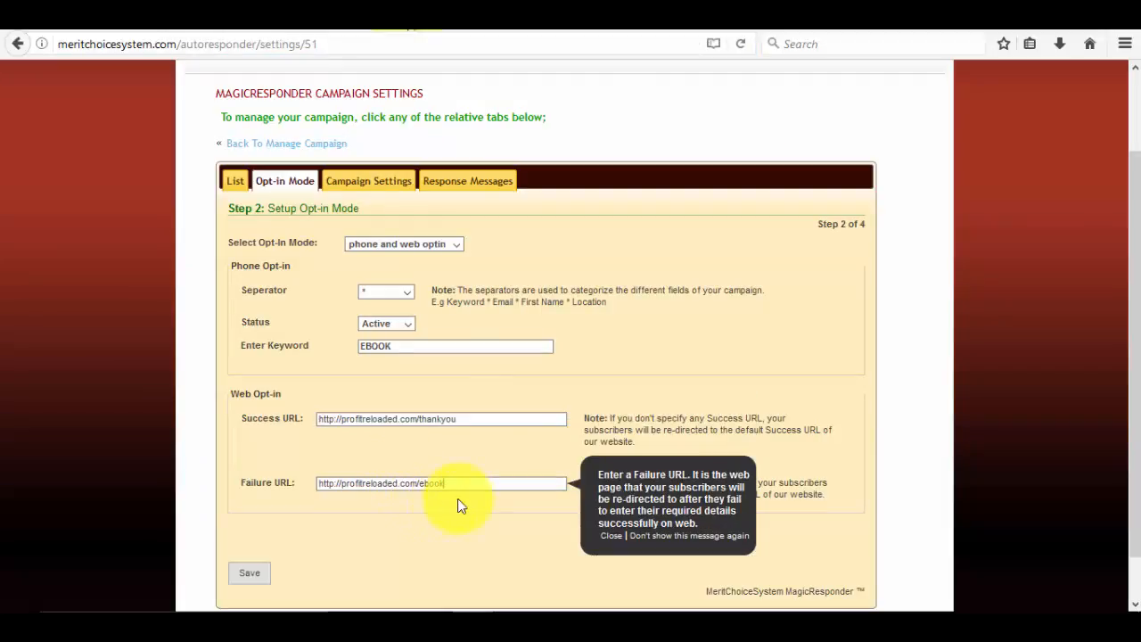
pyautogui.moveTo(468, 484); pyautogui.dragTo(306, 497)
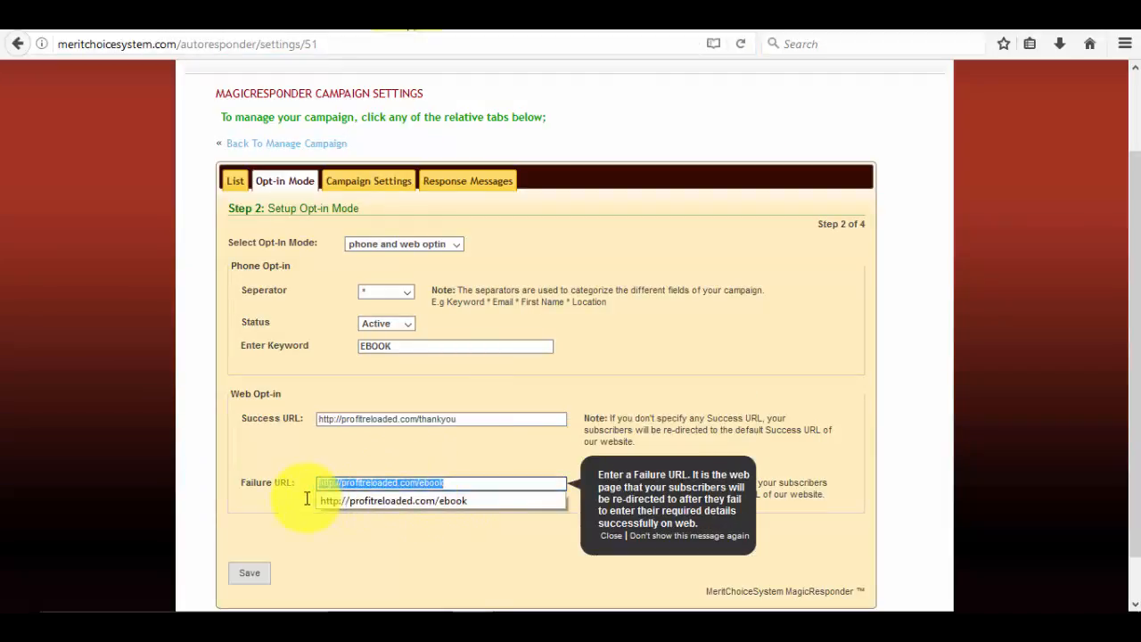
pyautogui.hotkey('ctrl', 'v')
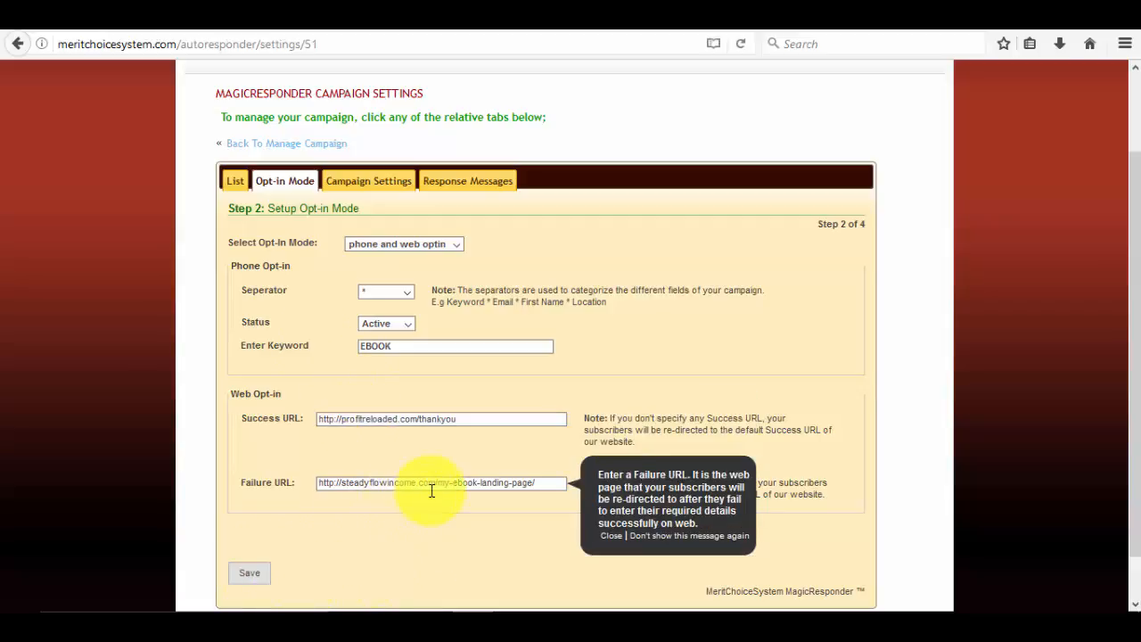
pyautogui.moveTo(436, 479); pyautogui.dragTo(314, 484)
pyautogui.hotkey('ctrl', 'c')
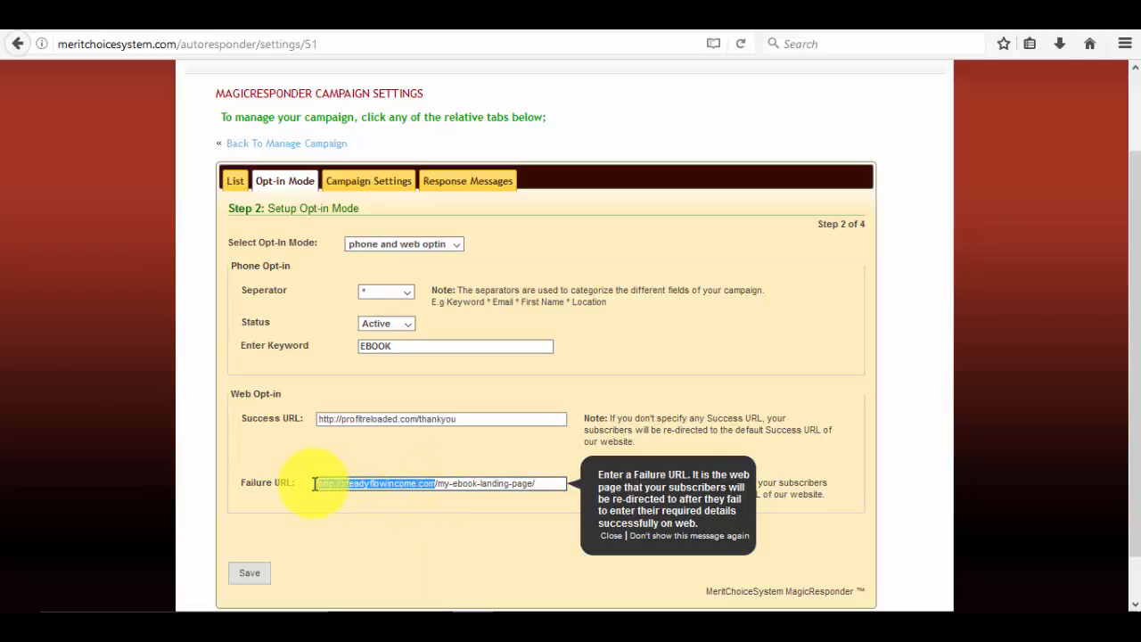
pyautogui.click(322, 420)
pyautogui.moveTo(322, 420); pyautogui.dragTo(471, 420)
pyautogui.hotkey('ctrl', 'v')
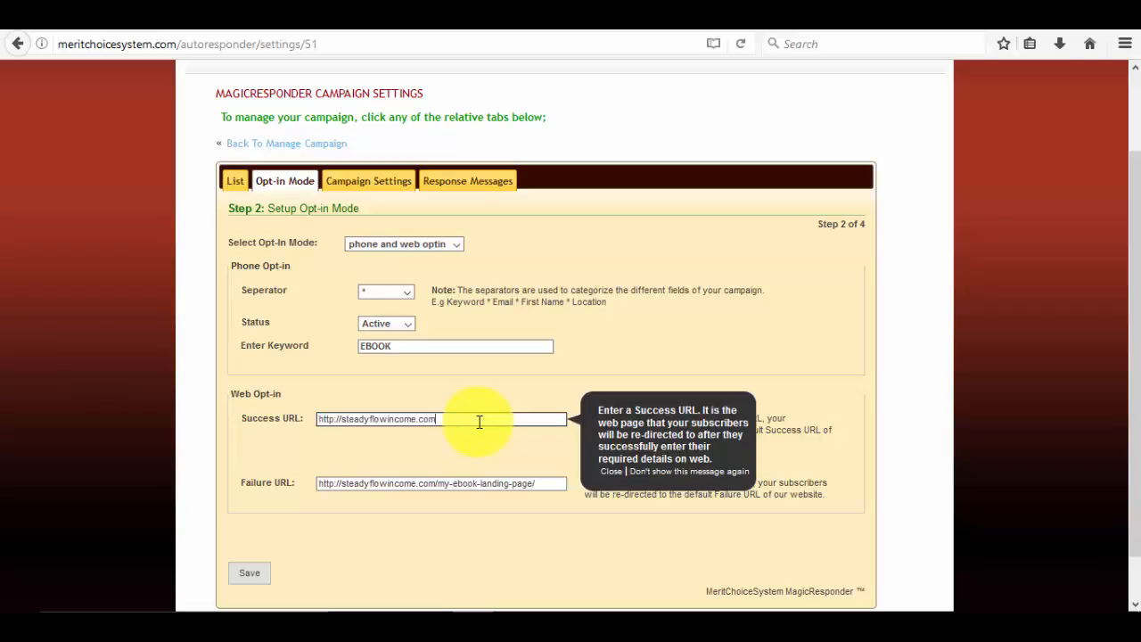
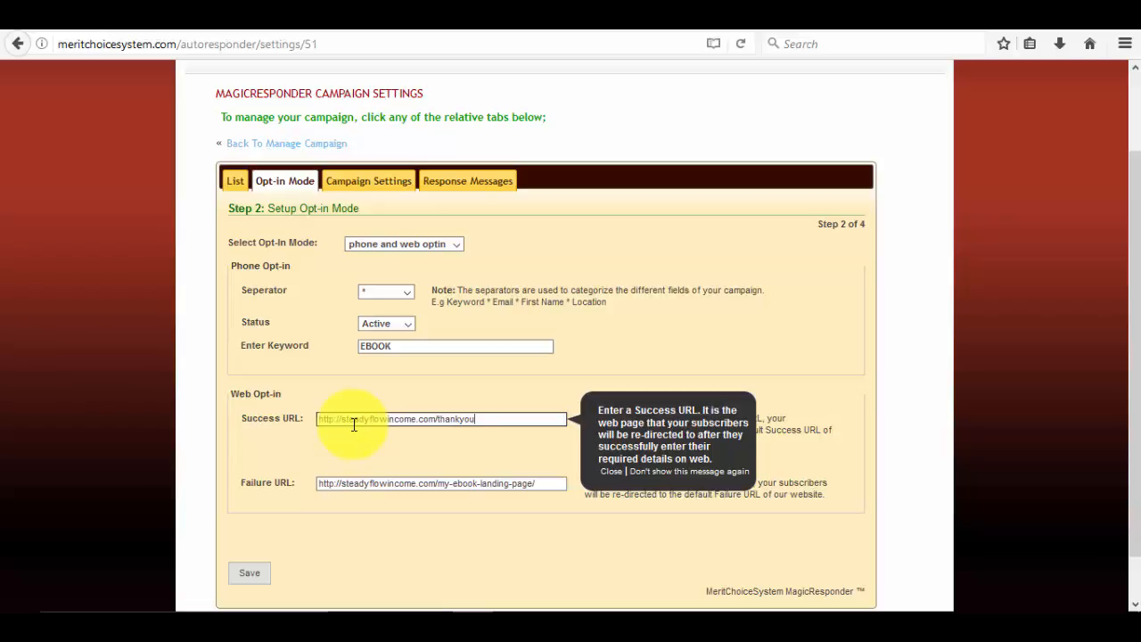
# Save the campaign's opt-in settings, then set the Opt-in Mode to web opt-in only.
pyautogui.scroll(-1, 277, 465)
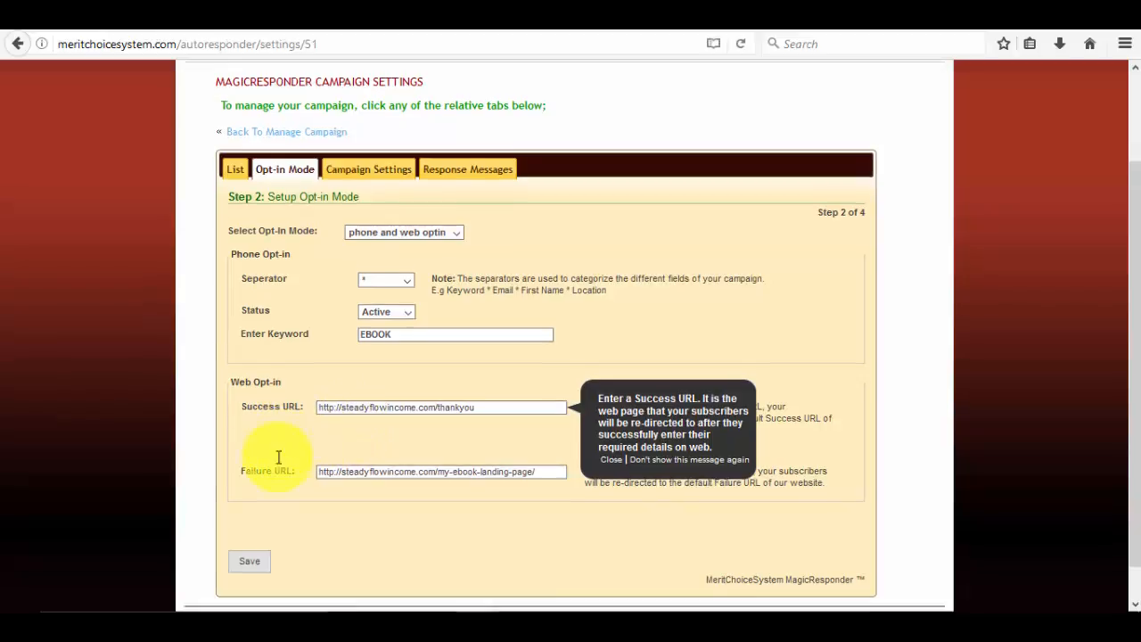
pyautogui.click(255, 530)
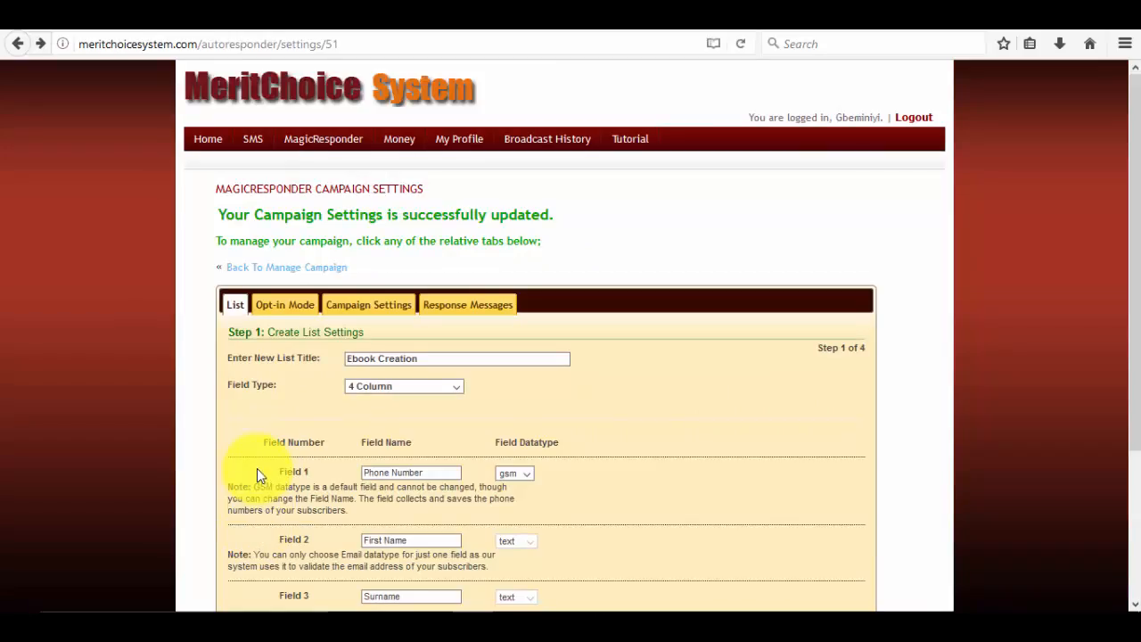
pyautogui.click(290, 308)
pyautogui.click(408, 368)
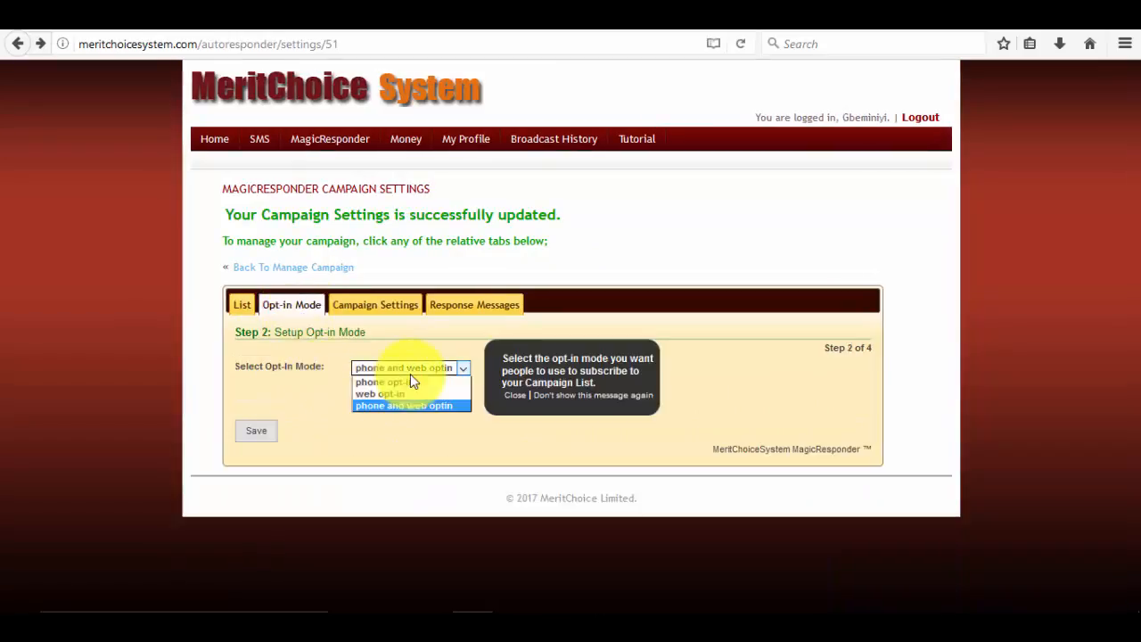
pyautogui.click(408, 393)
pyautogui.click(374, 414)
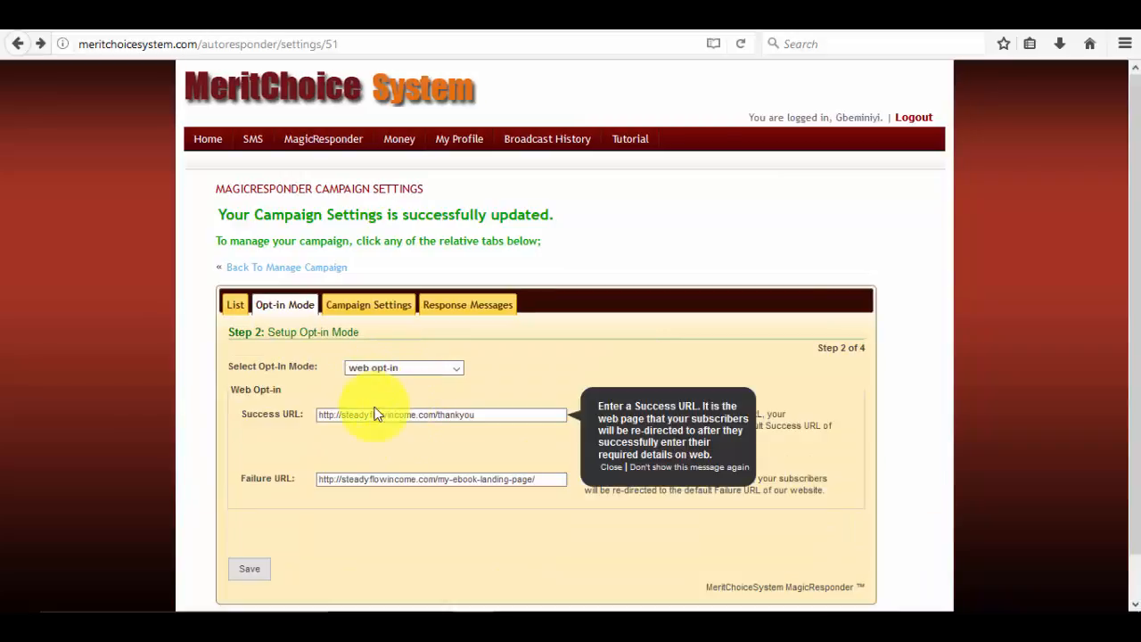
pyautogui.click(379, 482)
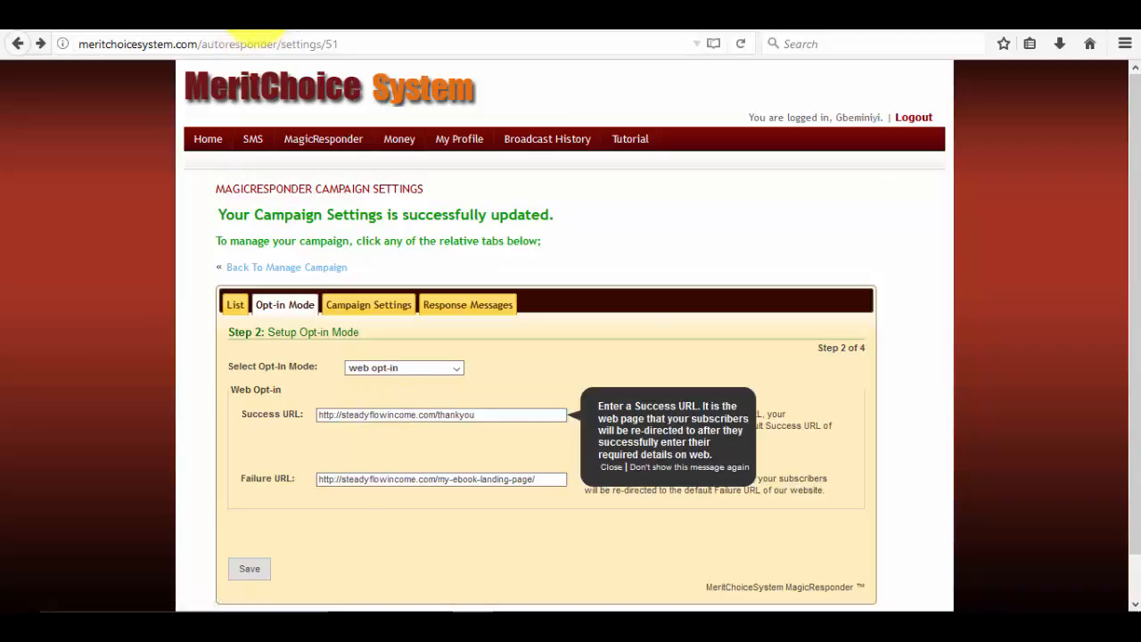
pyautogui.click(258, 18)
# Enter the test subscriber's first name and surname in the landing page opt-in form.
pyautogui.scroll(3, 326, 311)
pyautogui.scroll(-3, 326, 311)
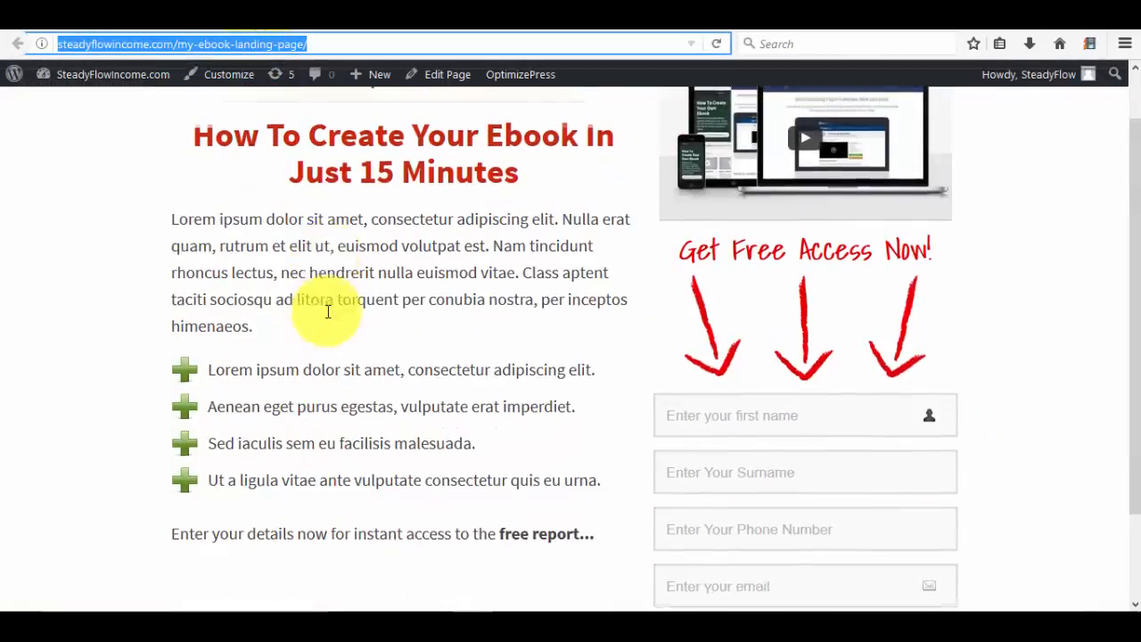
pyautogui.click(686, 310)
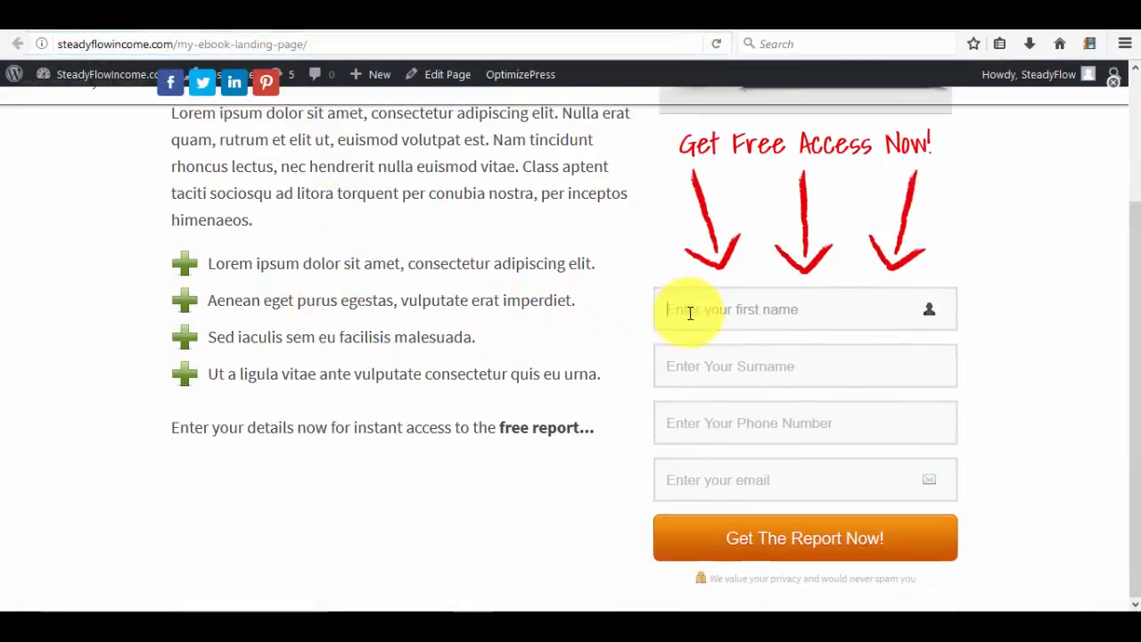
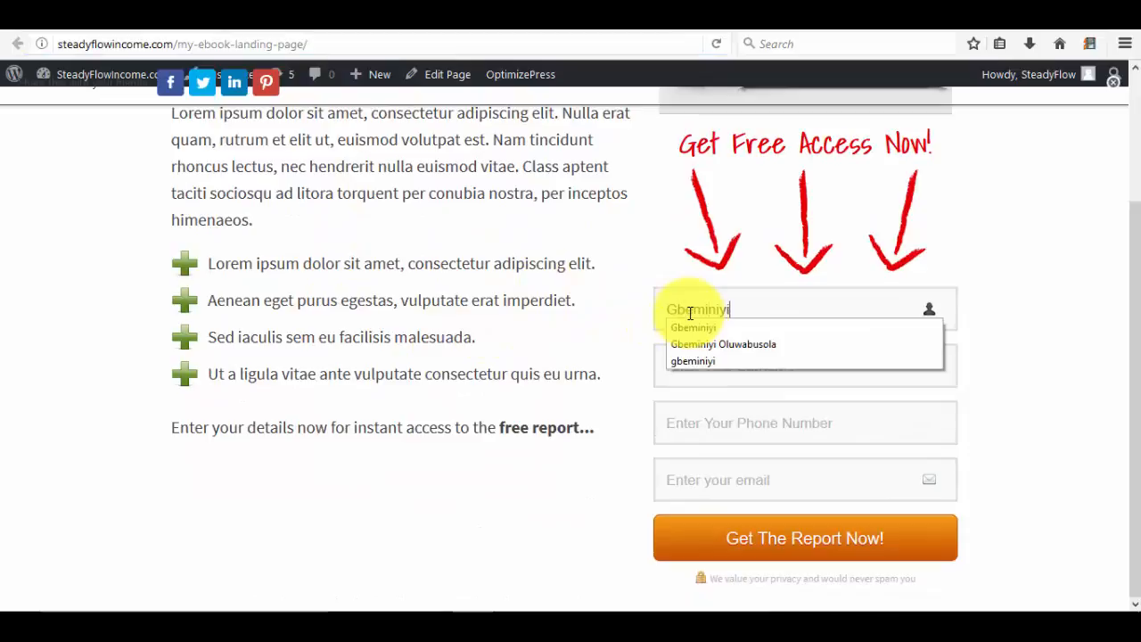
pyautogui.press('Tab')
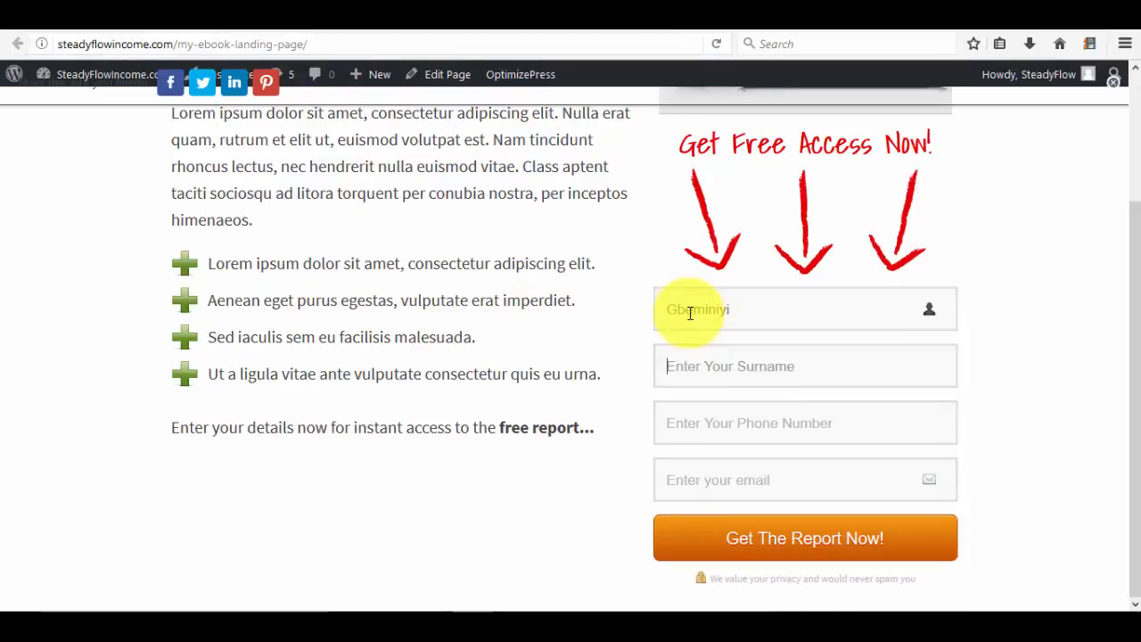
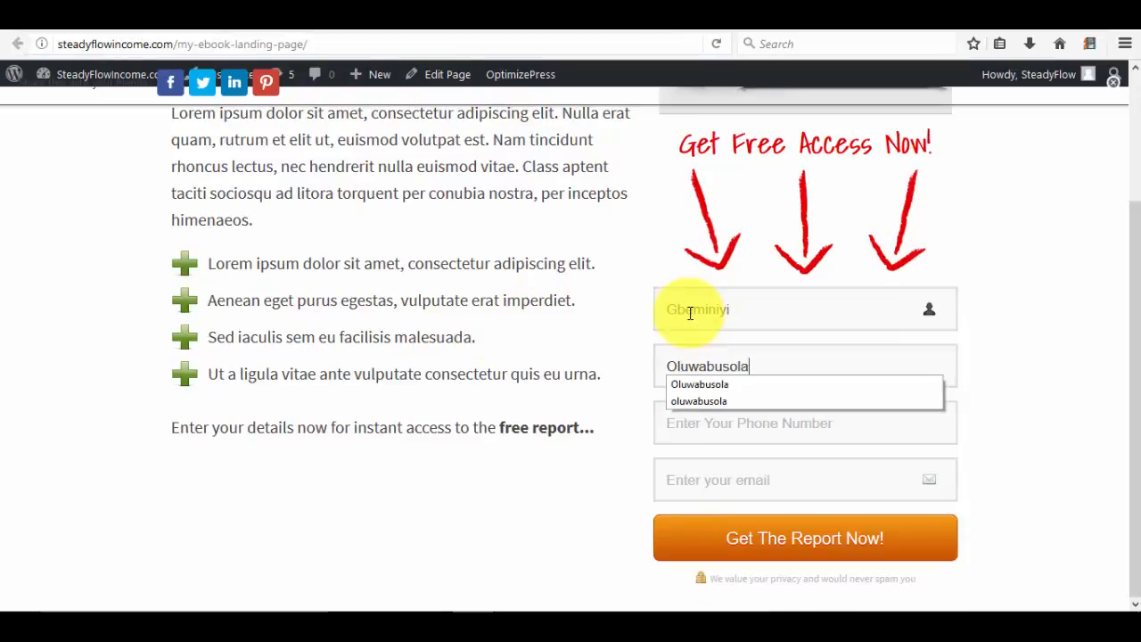
# Fill in the test subscriber's phone number and e-mail address.
pyautogui.press('Tab')
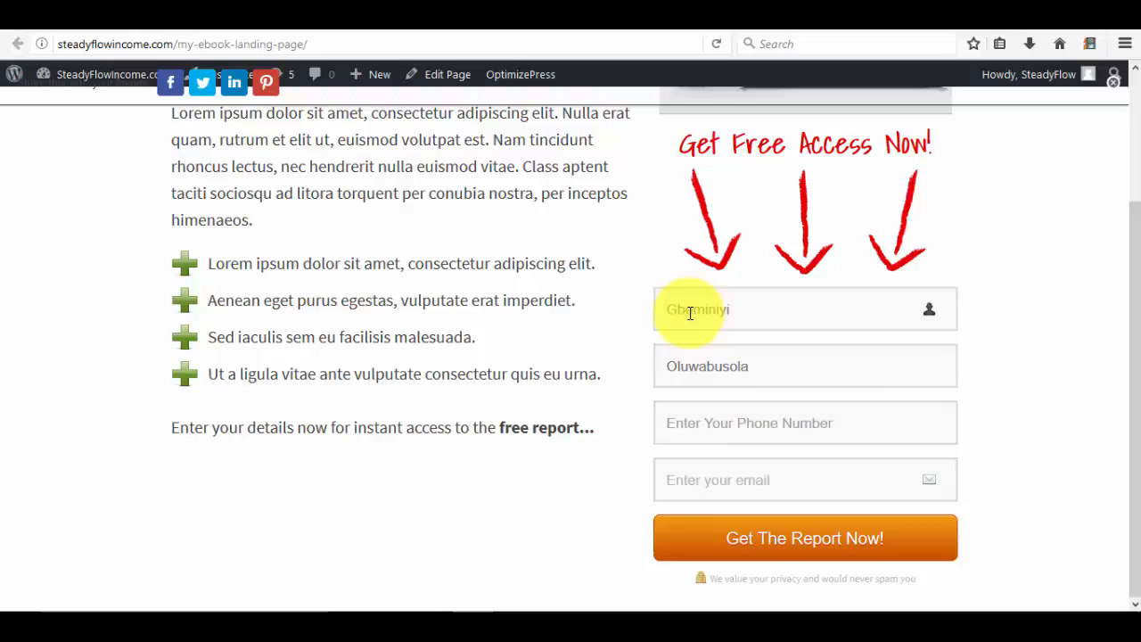
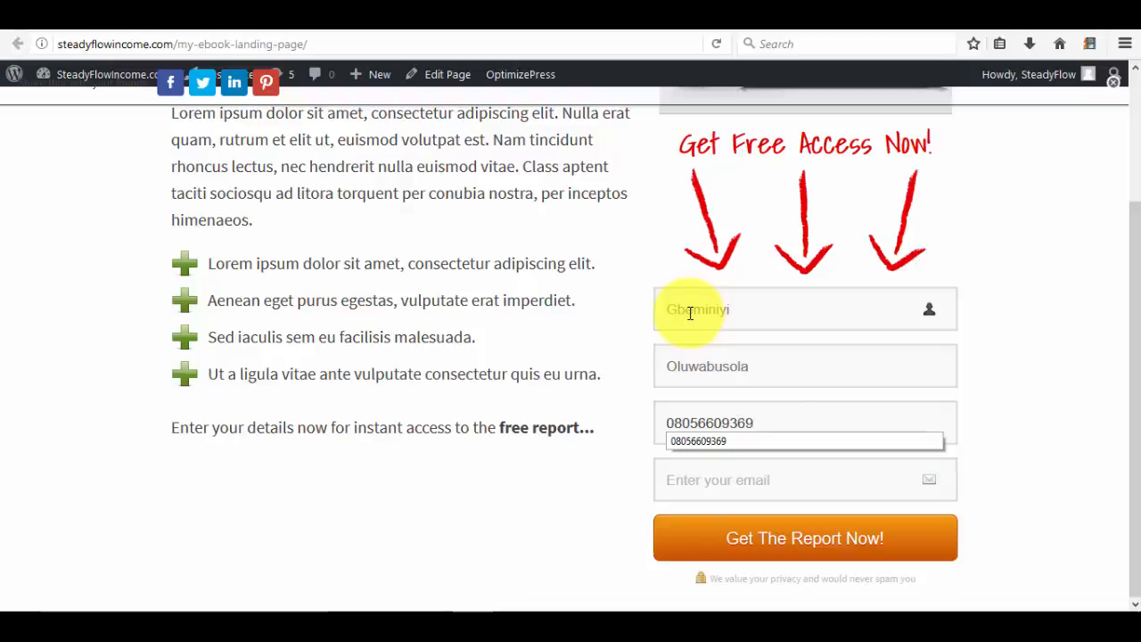
pyautogui.press('Tab')
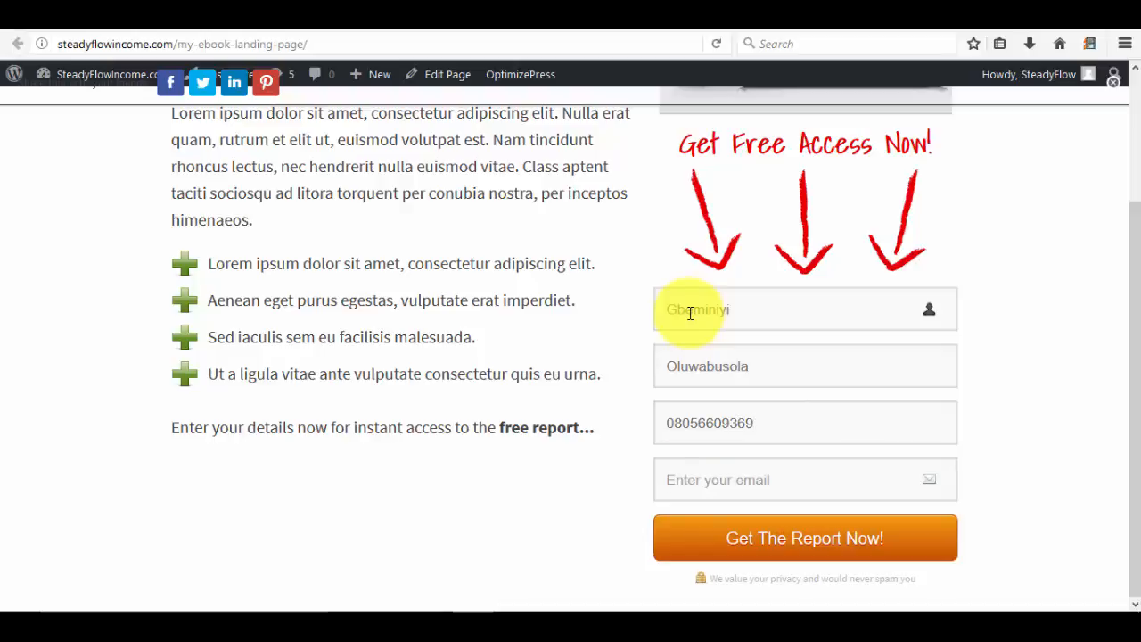
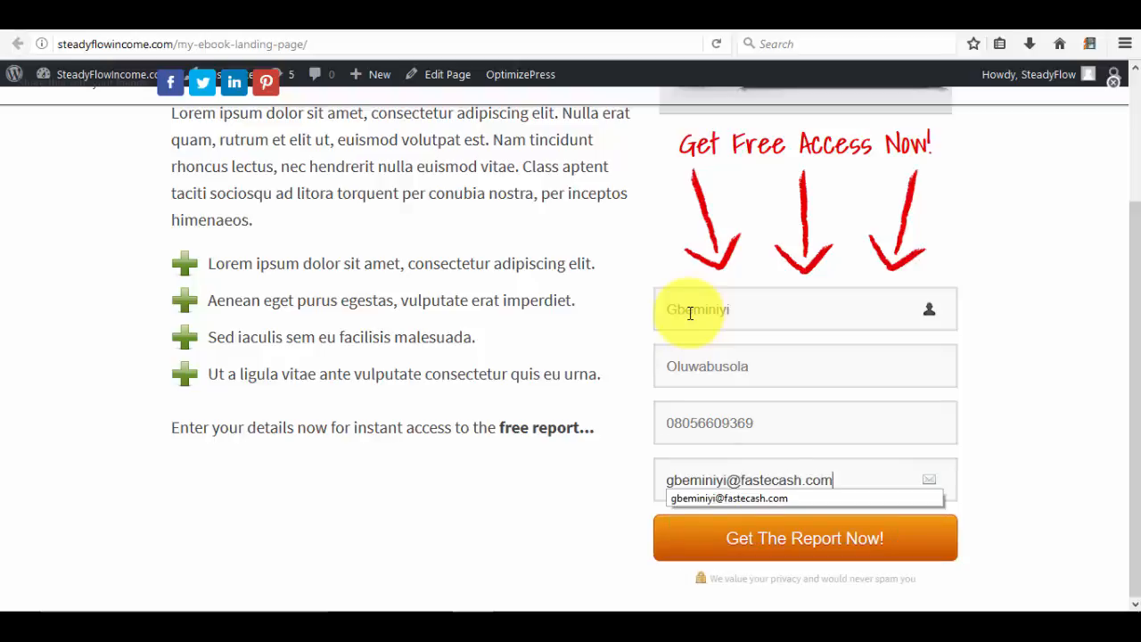
pyautogui.click(1059, 375)
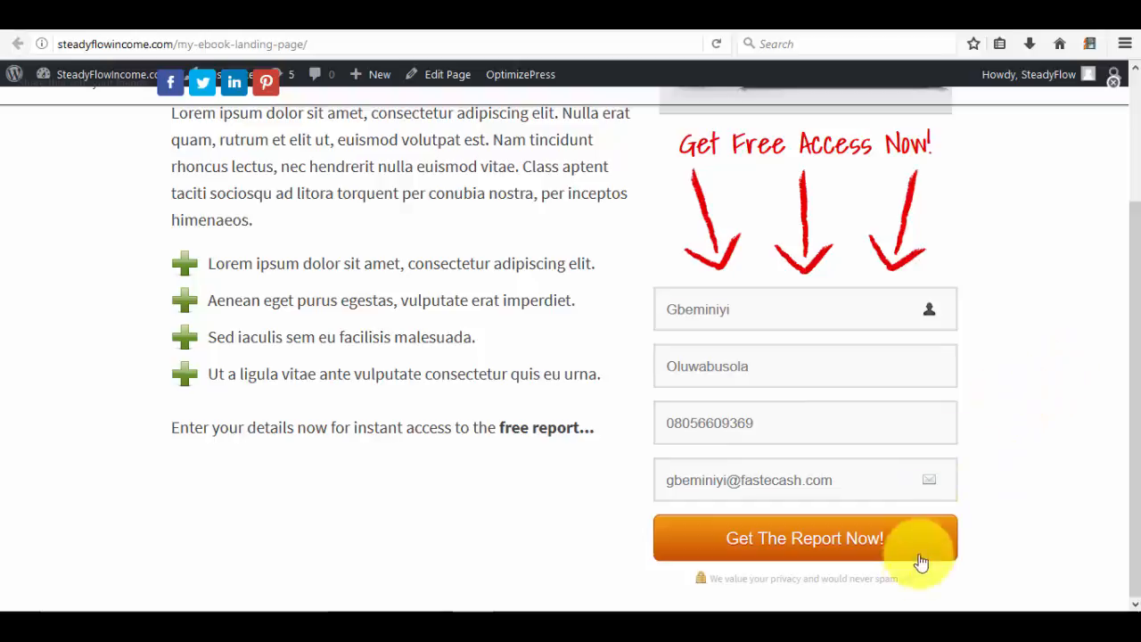
# Submit the test opt-in and compare the 404 thankyou page address with the campaign Success URL.
pyautogui.click(845, 545)
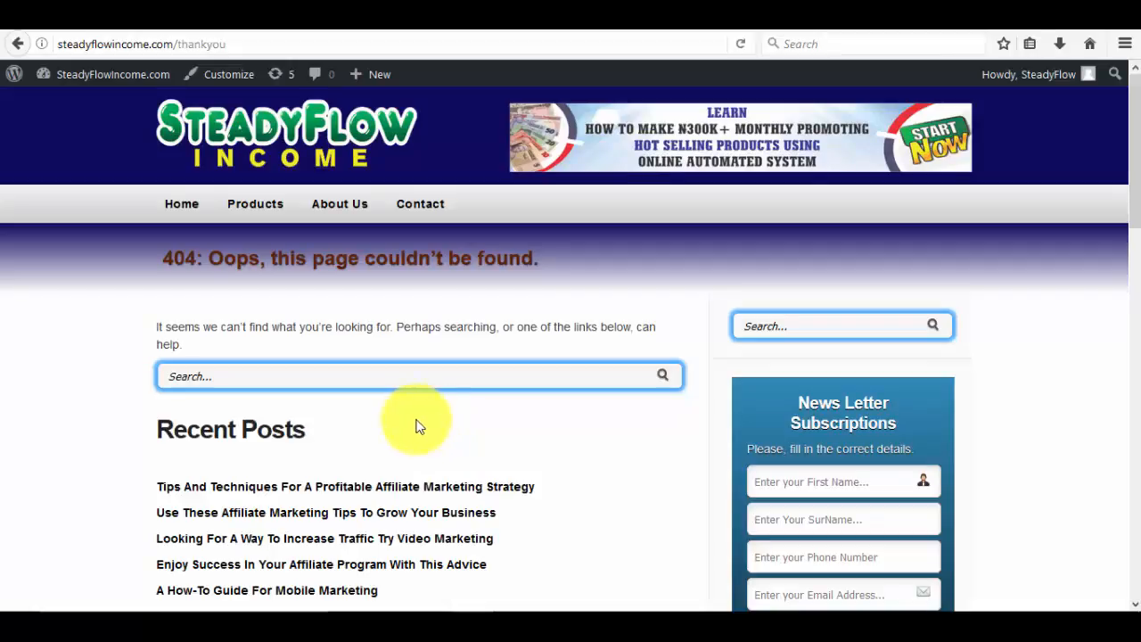
pyautogui.click(216, 42)
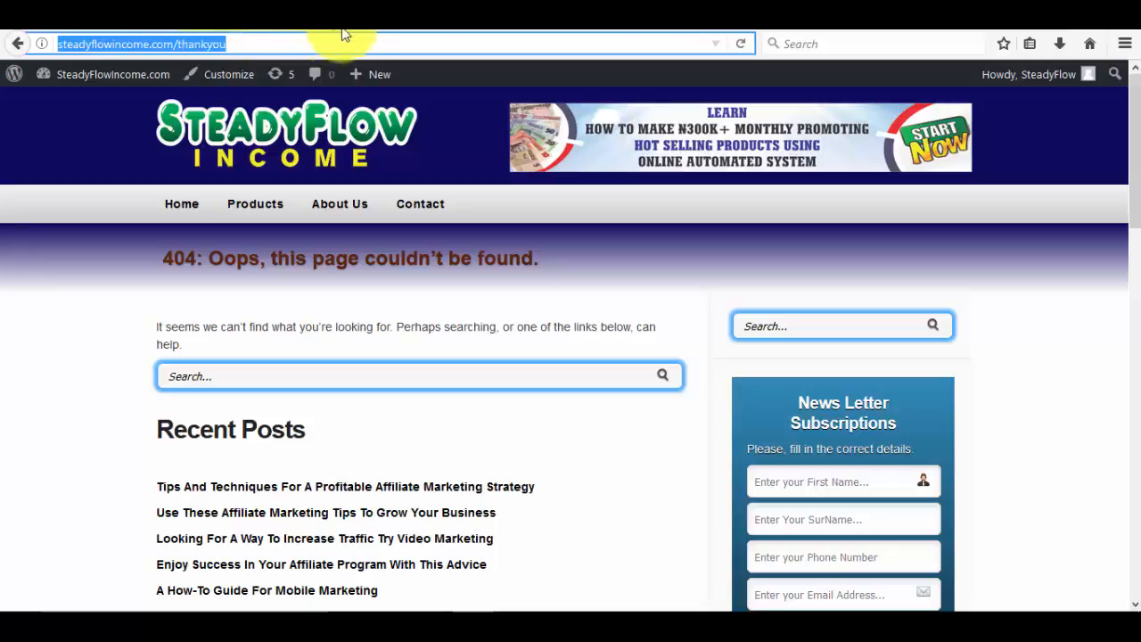
pyautogui.click(434, 12)
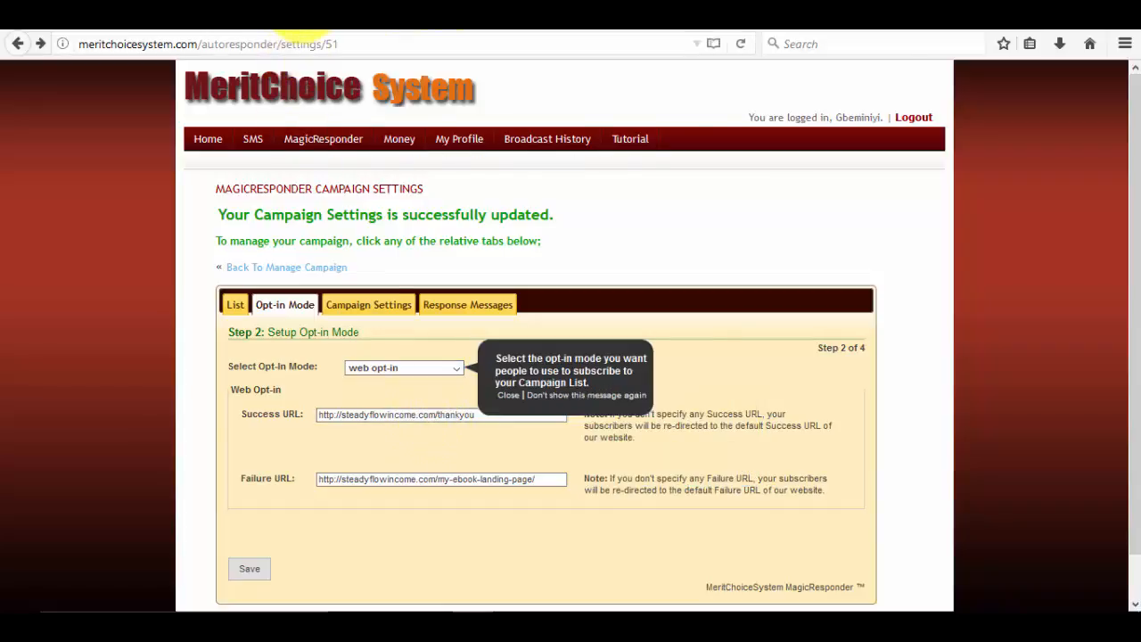
pyautogui.click(305, 9)
# Return to MeritChoice and go back to the Manage Campaign list.
pyautogui.scroll(-5, 445, 453)
pyautogui.scroll(5, 445, 452)
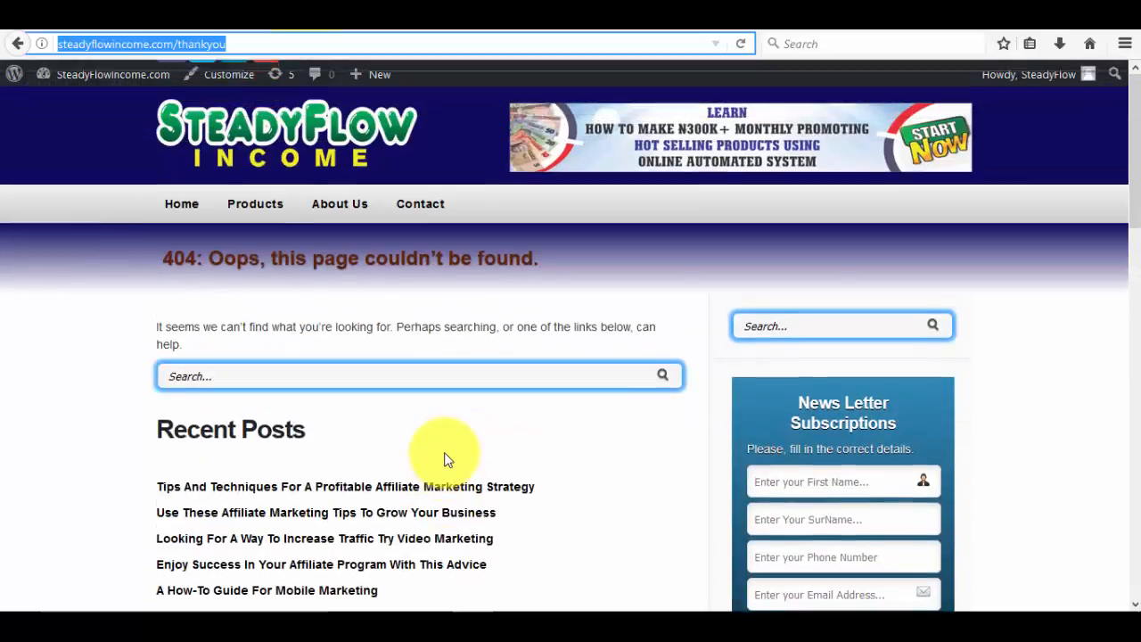
pyautogui.click(450, 9)
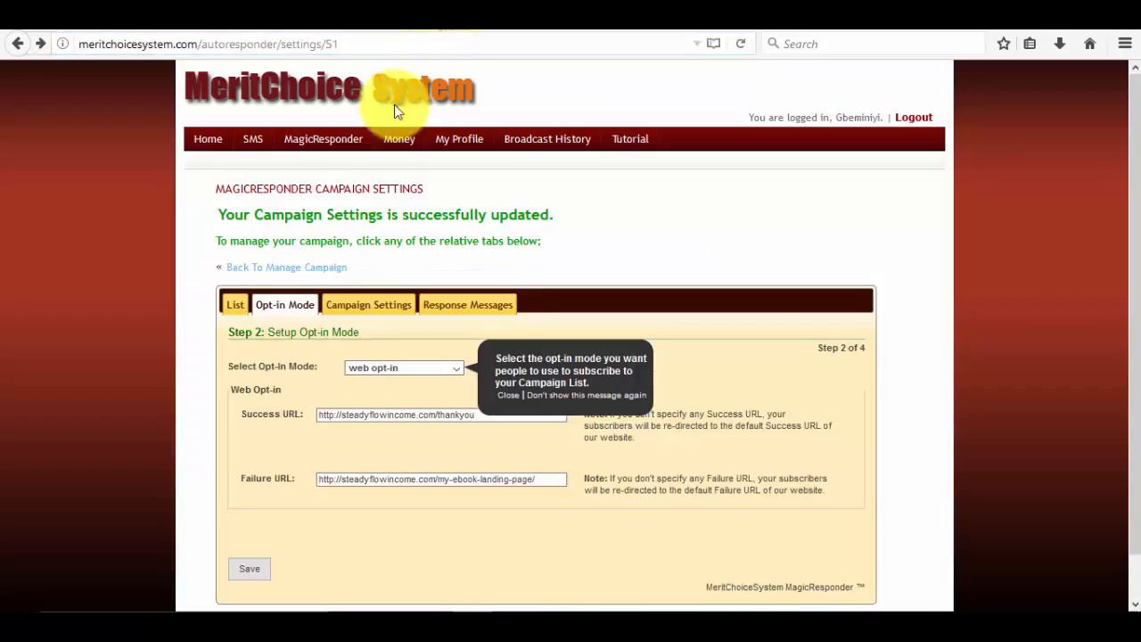
pyautogui.click(281, 273)
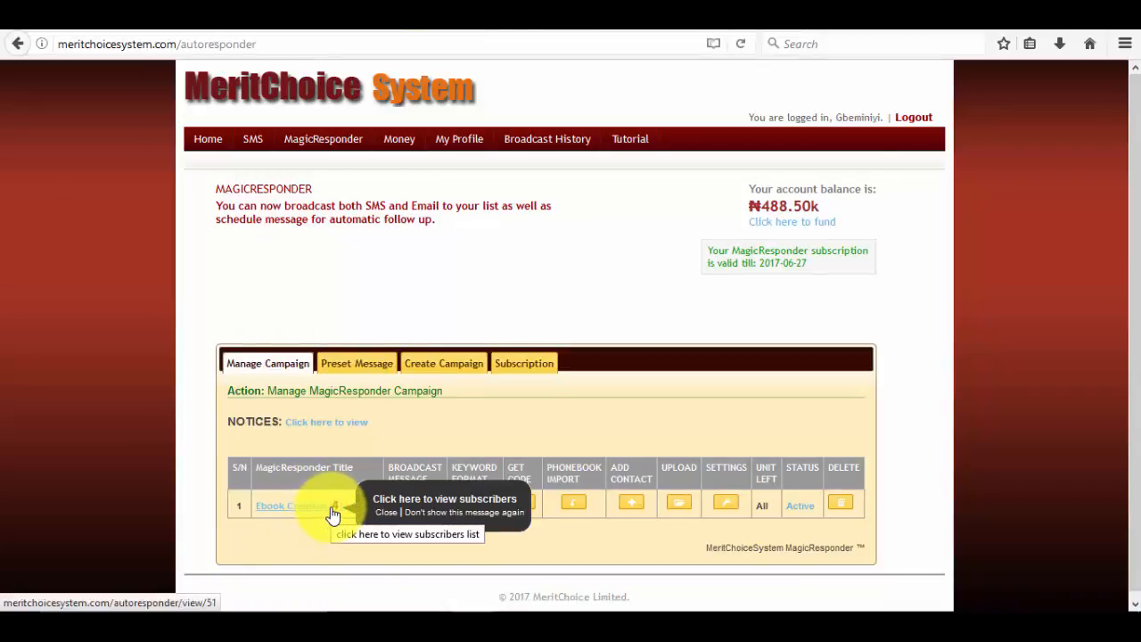
# Open the Ebook Creation contact list and locate the newest subscriber's phone and e-mail.
pyautogui.click(318, 515)
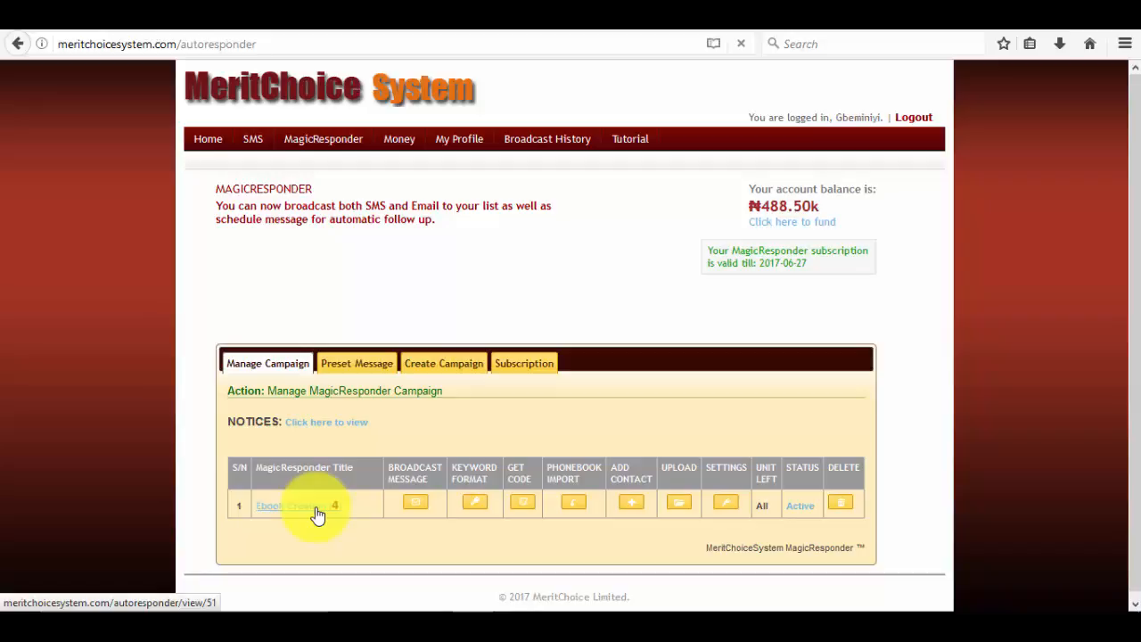
pyautogui.scroll(-1, 438, 480)
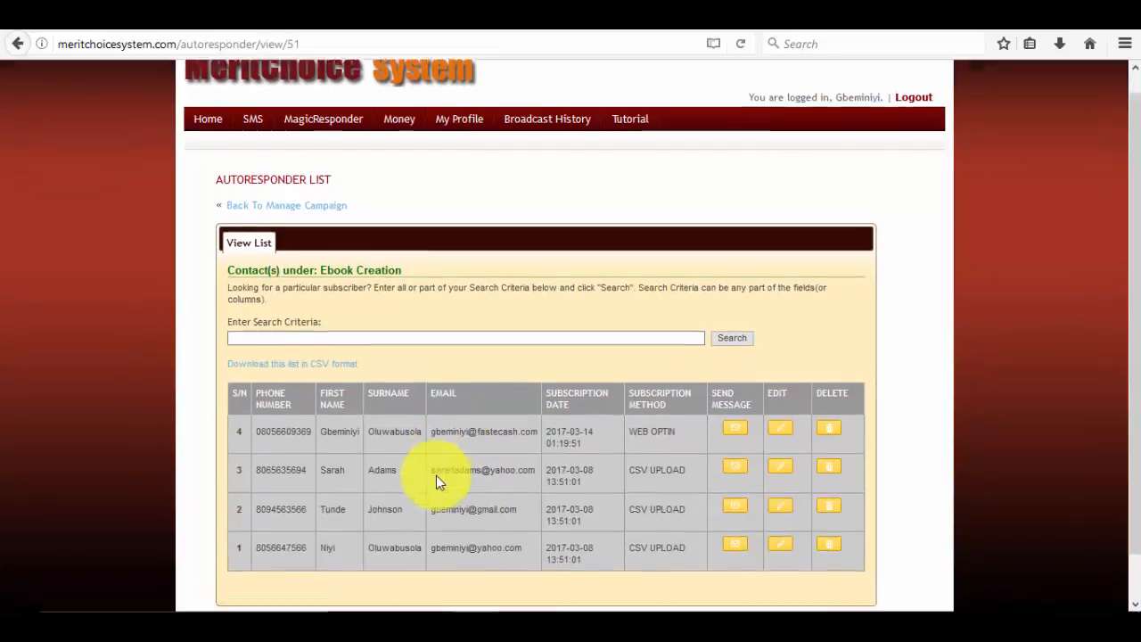
pyautogui.scroll(-1, 436, 481)
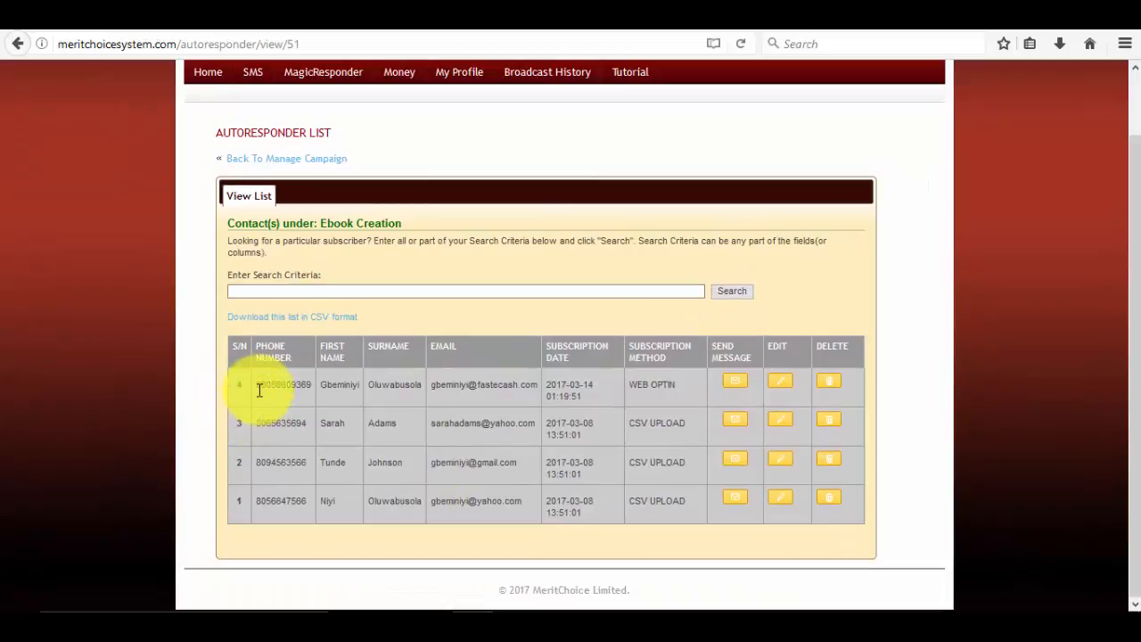
pyautogui.moveTo(256, 390); pyautogui.dragTo(314, 388)
pyautogui.click(340, 388)
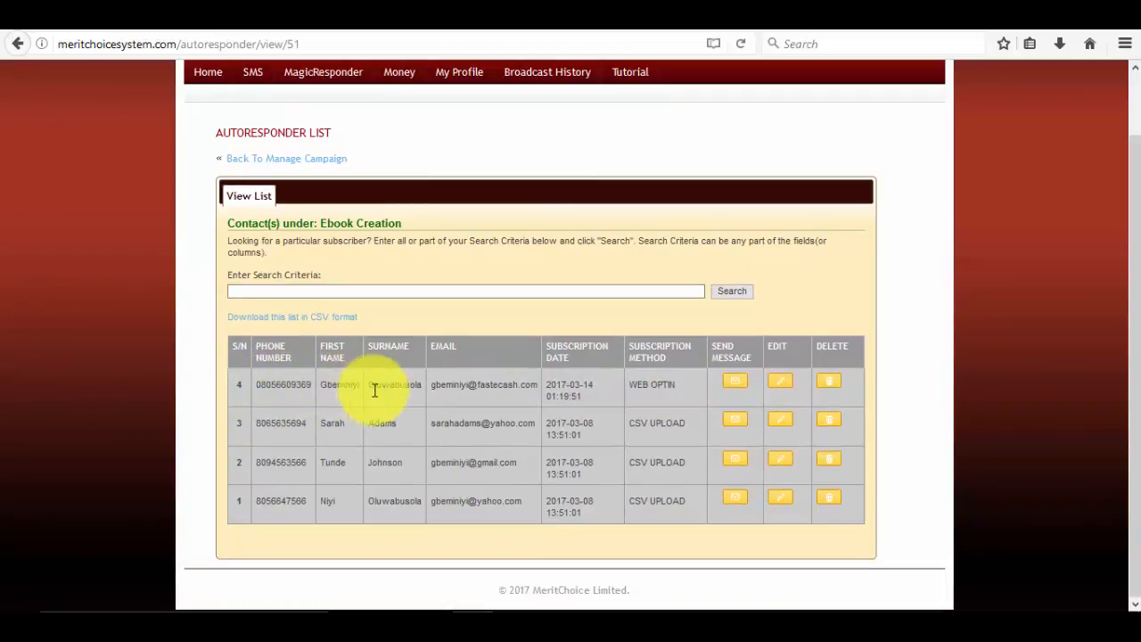
pyautogui.moveTo(390, 388); pyautogui.dragTo(537, 385)
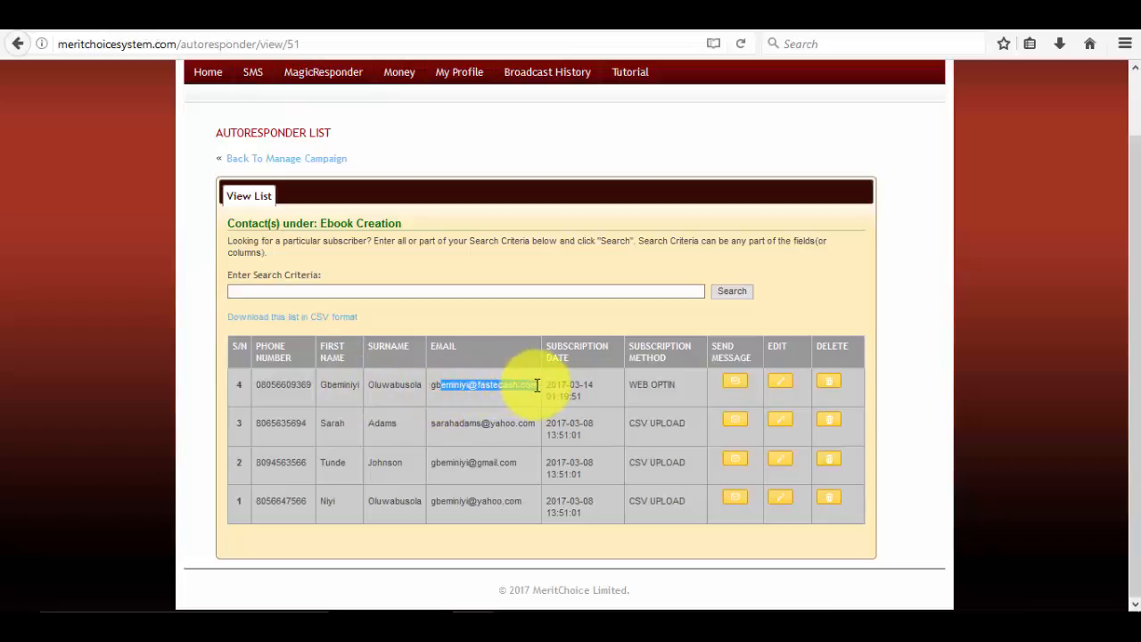
# Confirm the newest subscriber came via WEB OPTIN while rows 2 and 3 show CSV UPLOAD.
pyautogui.moveTo(676, 385); pyautogui.dragTo(629, 387)
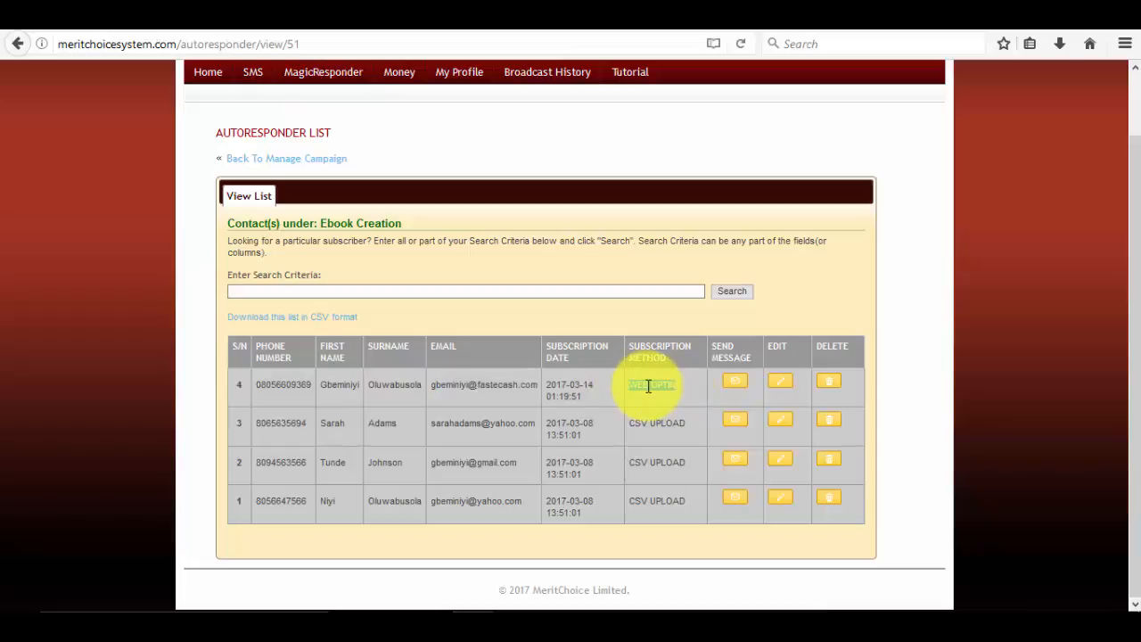
pyautogui.click(648, 385)
pyautogui.moveTo(630, 422); pyautogui.dragTo(695, 426)
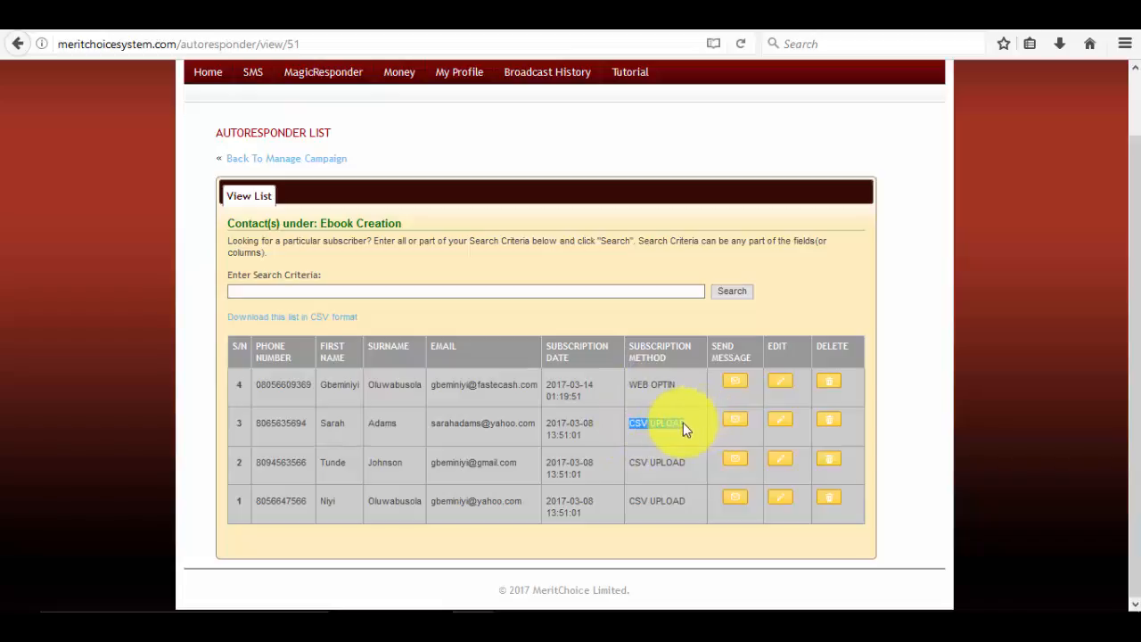
pyautogui.moveTo(627, 463); pyautogui.dragTo(685, 467)
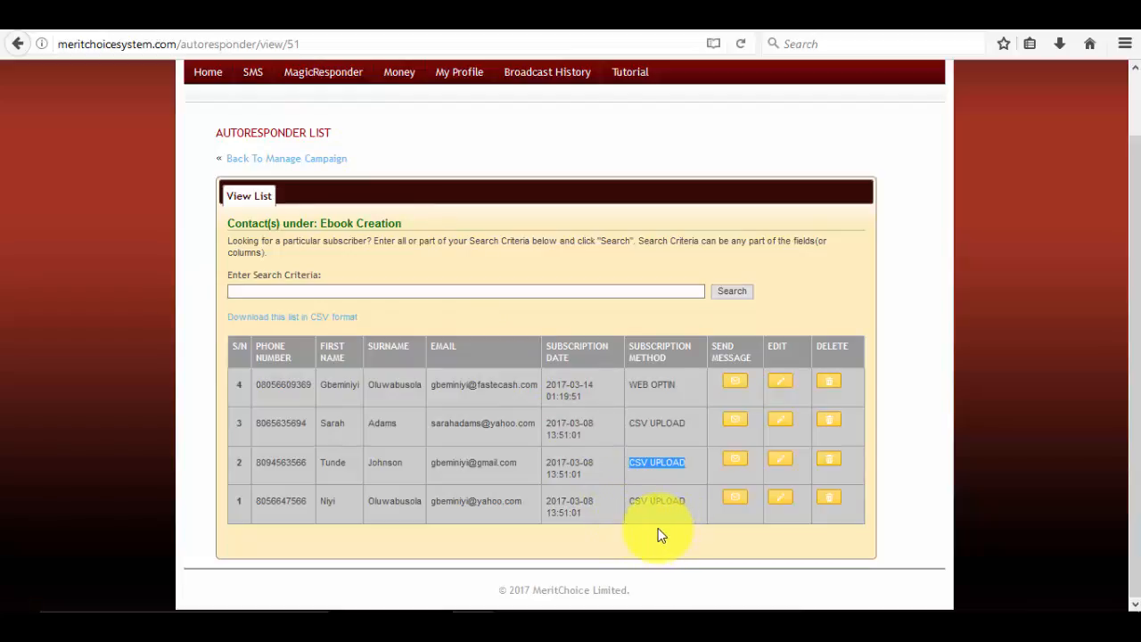
pyautogui.scroll(2, 657, 530)
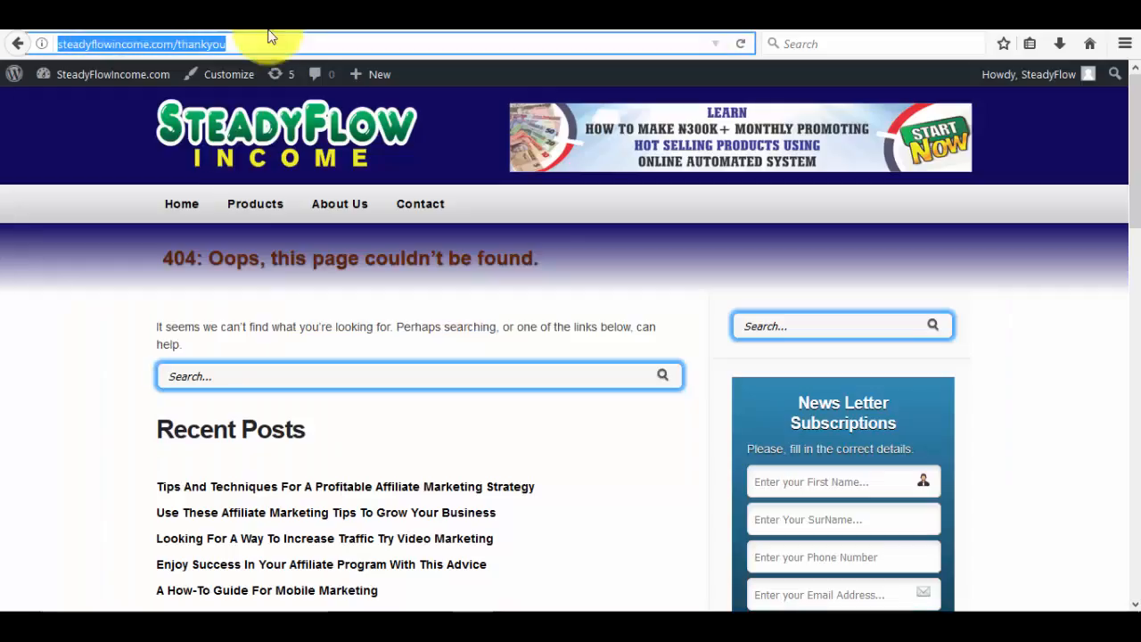
pyautogui.press('Return')
pyautogui.scroll(-3, 297, 442)
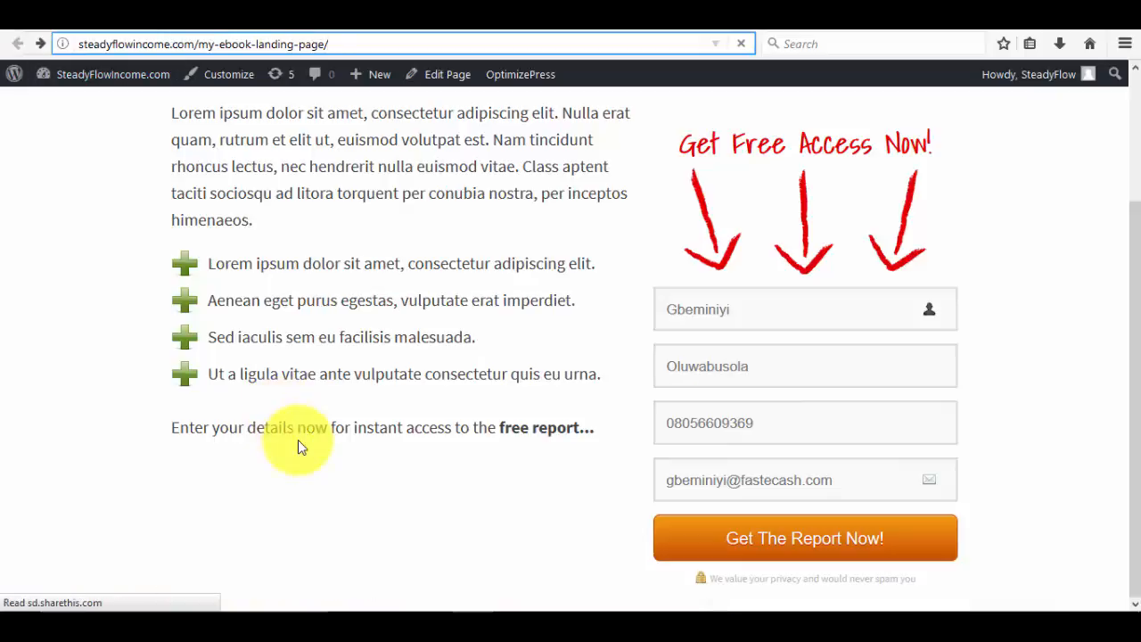
pyautogui.scroll(3, 298, 441)
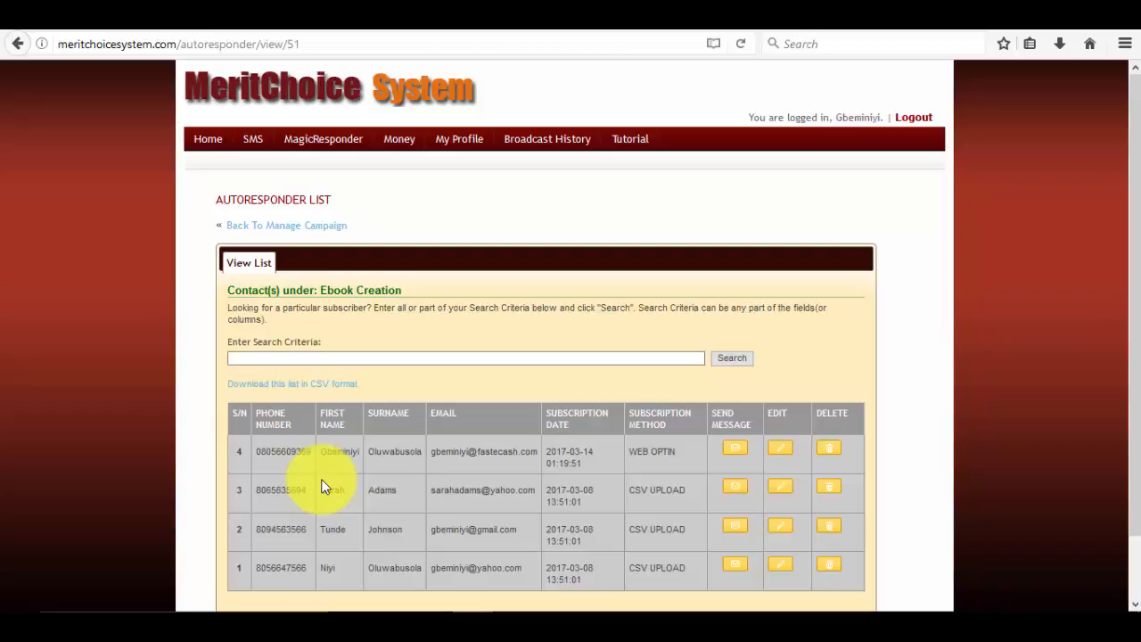
pyautogui.scroll(-2, 322, 486)
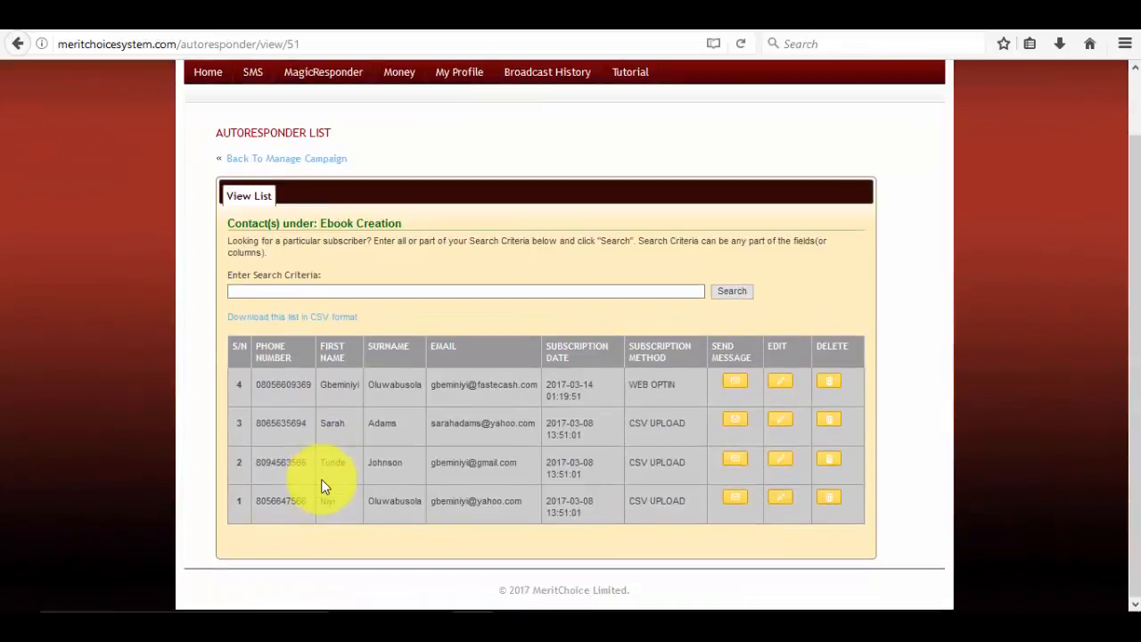